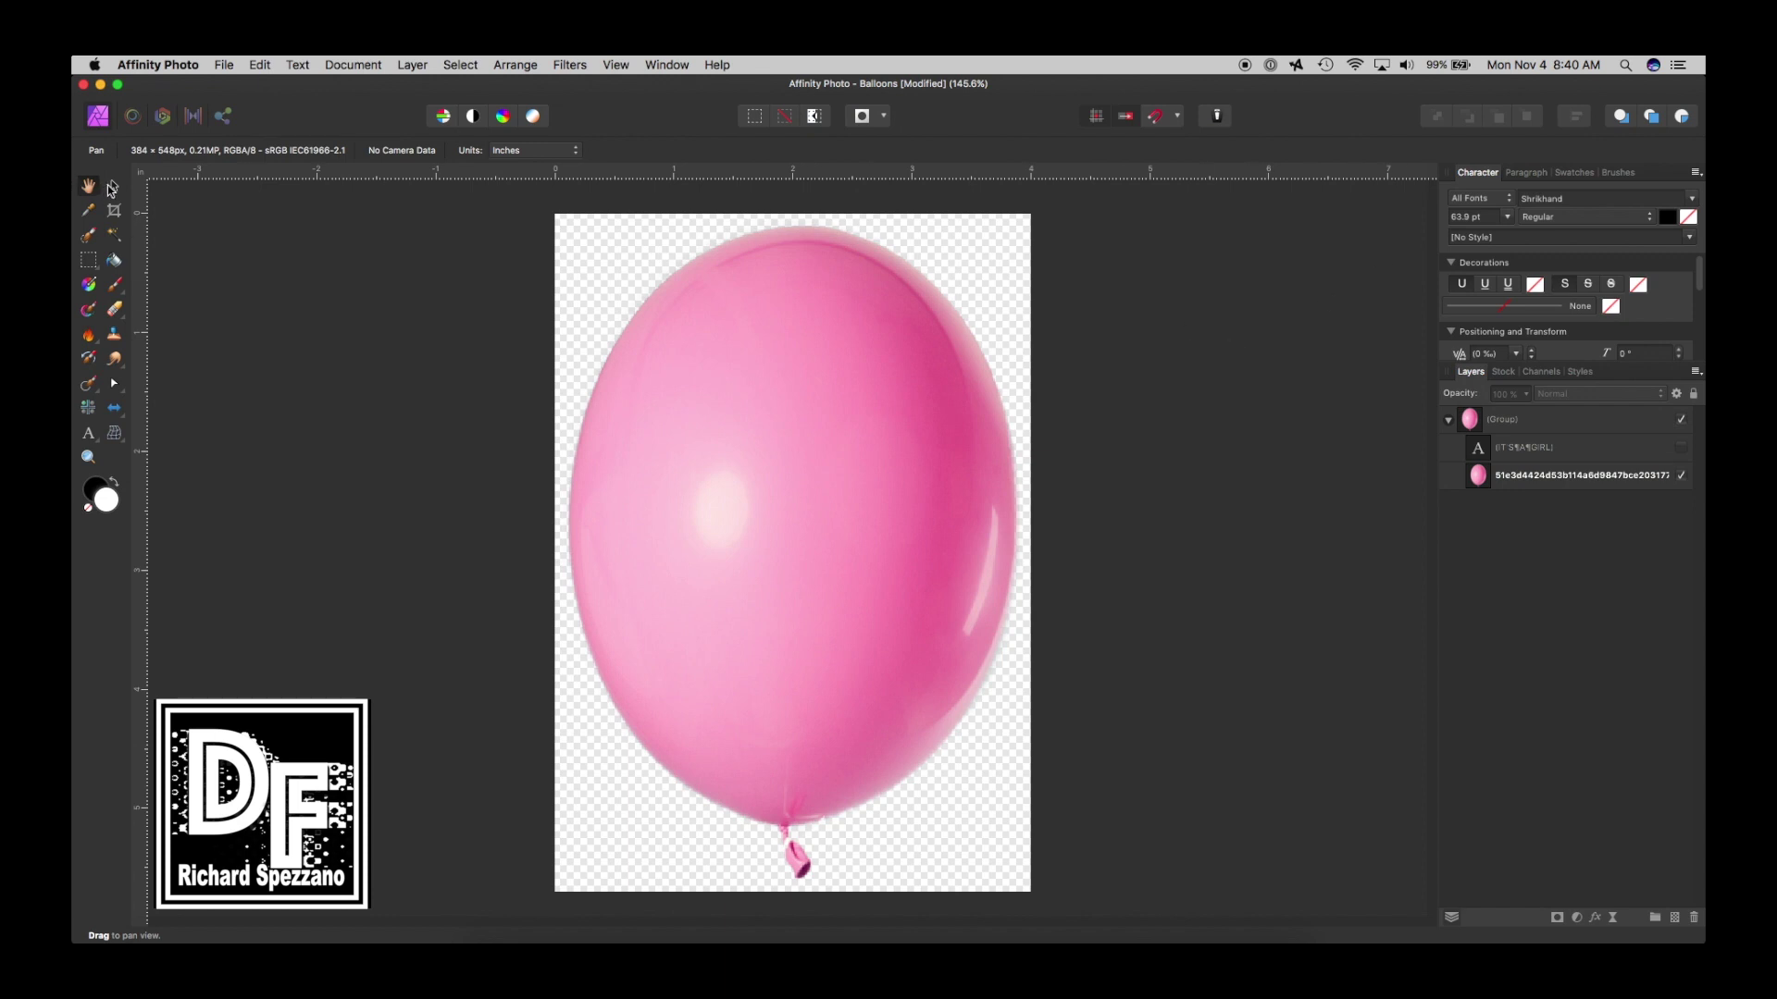
# With the Move tool active, turn on the IT'S A GIRL text layer so it shows over the pink balloon.
pyautogui.click(112, 187)
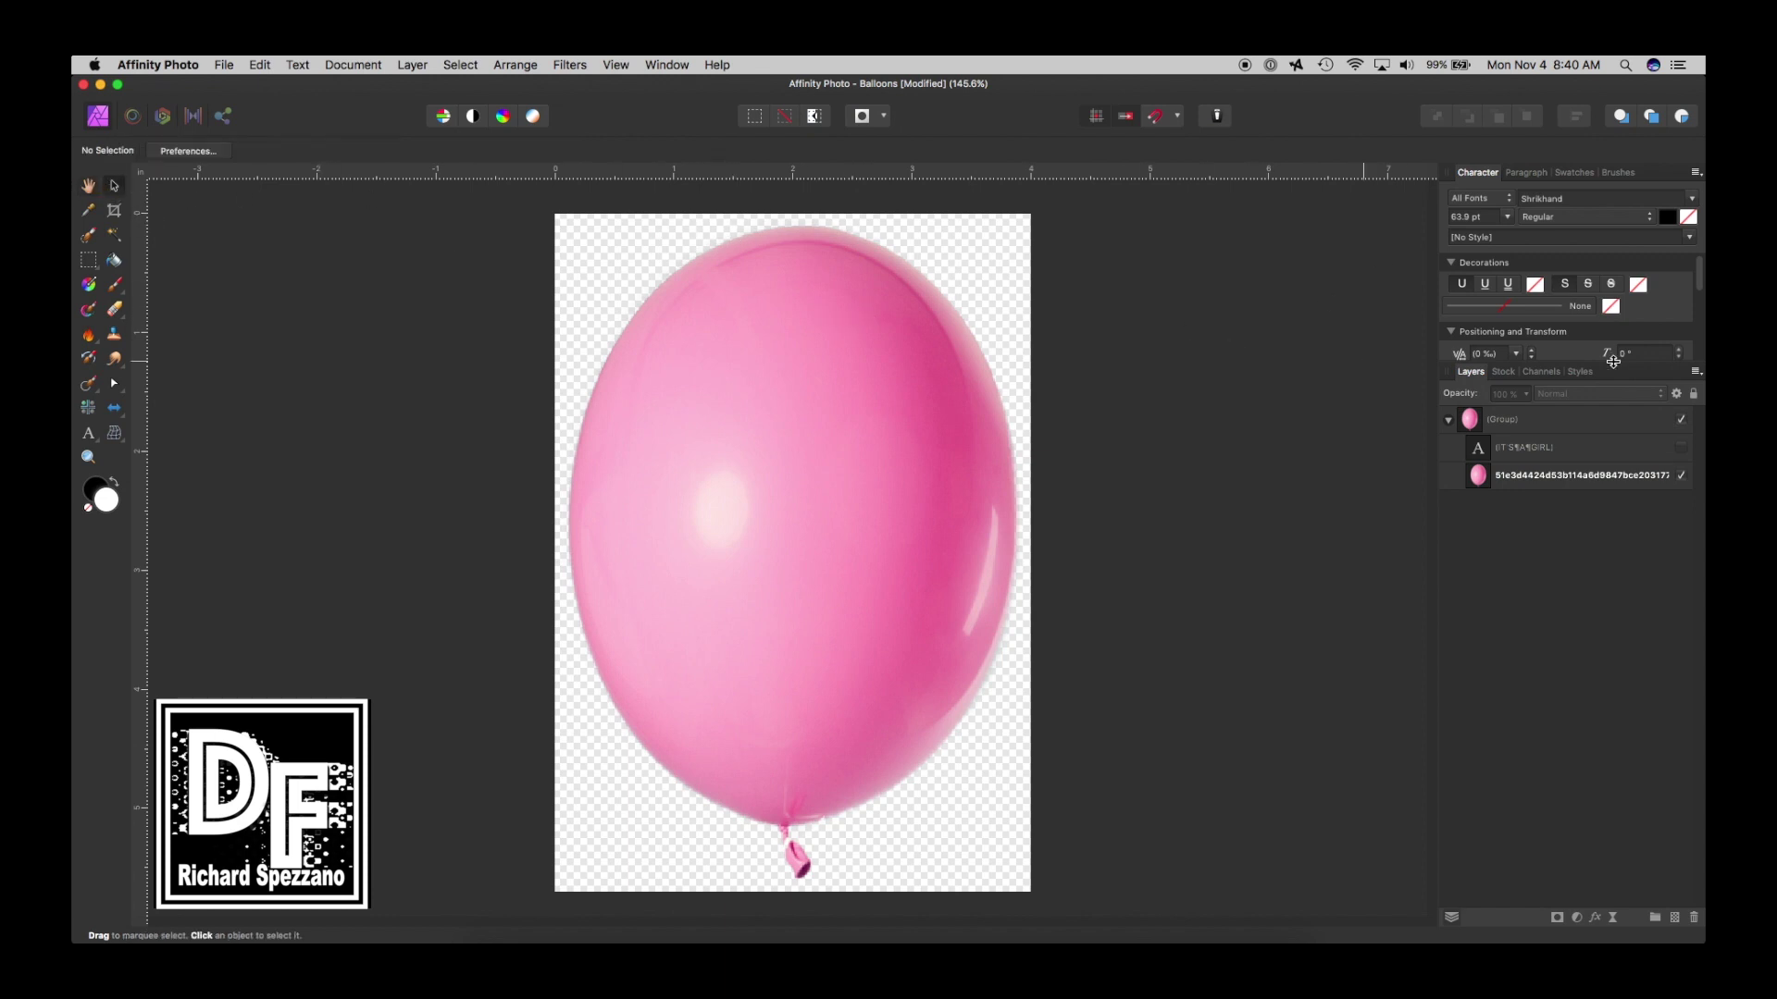
pyautogui.click(1682, 476)
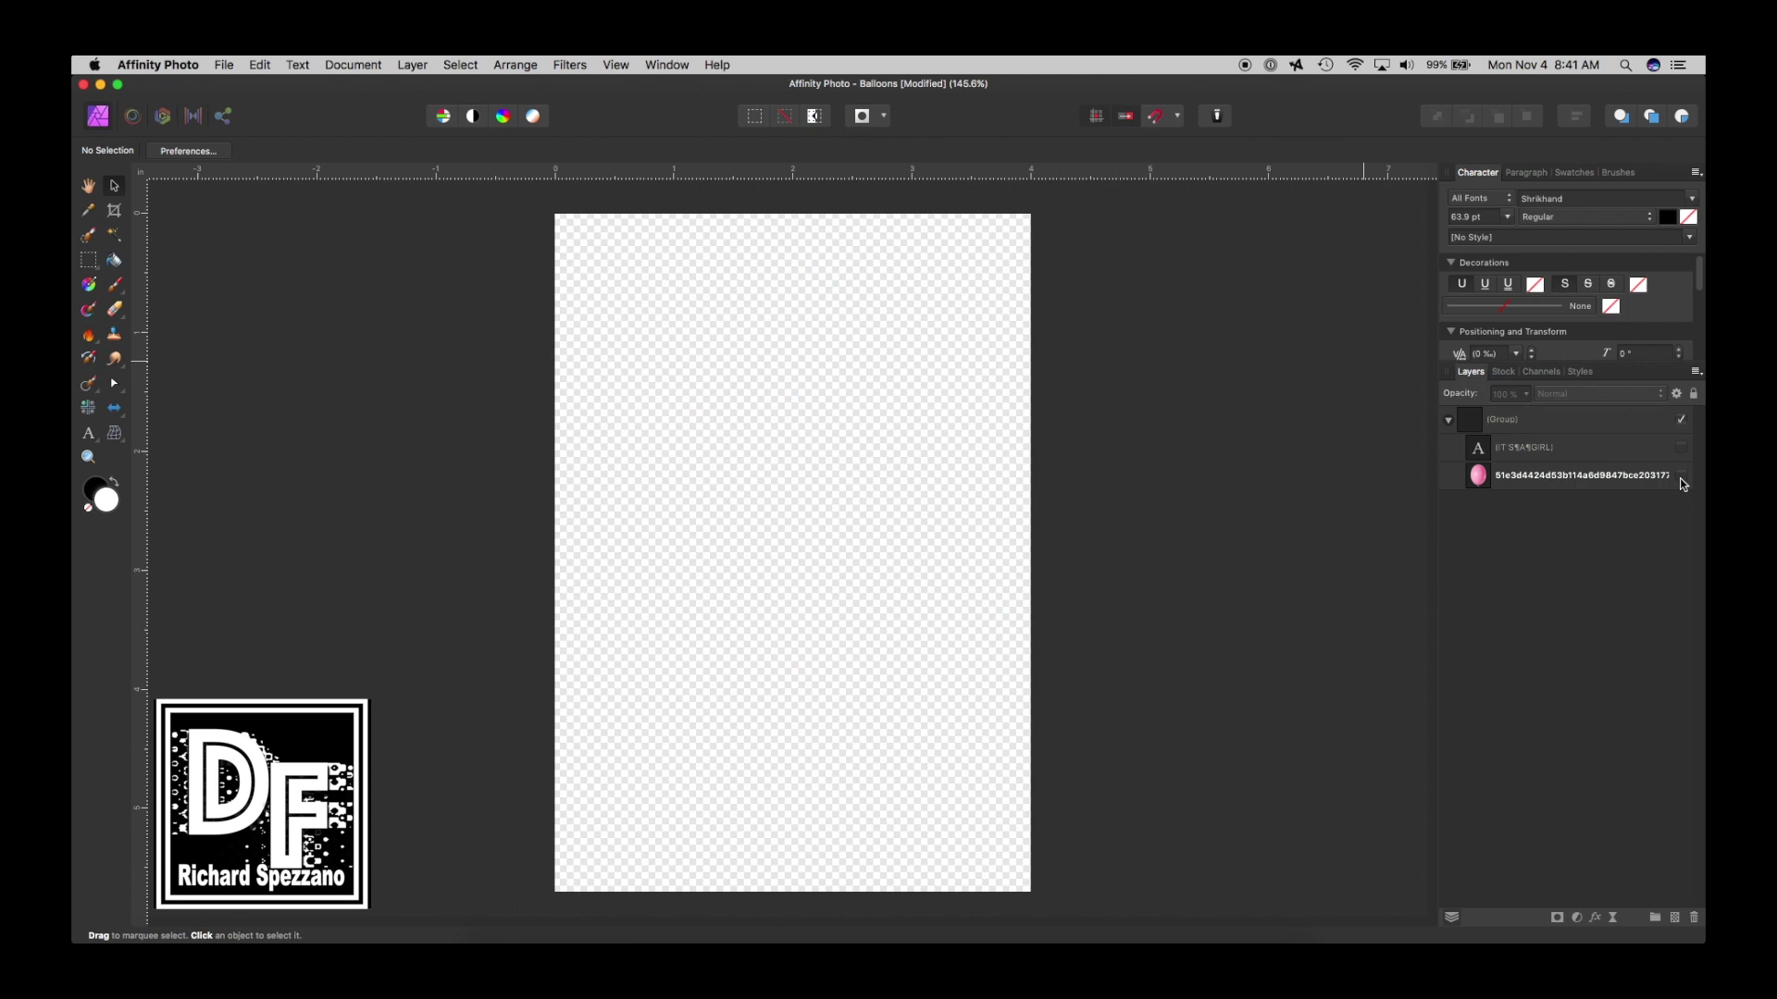
pyautogui.click(1682, 476)
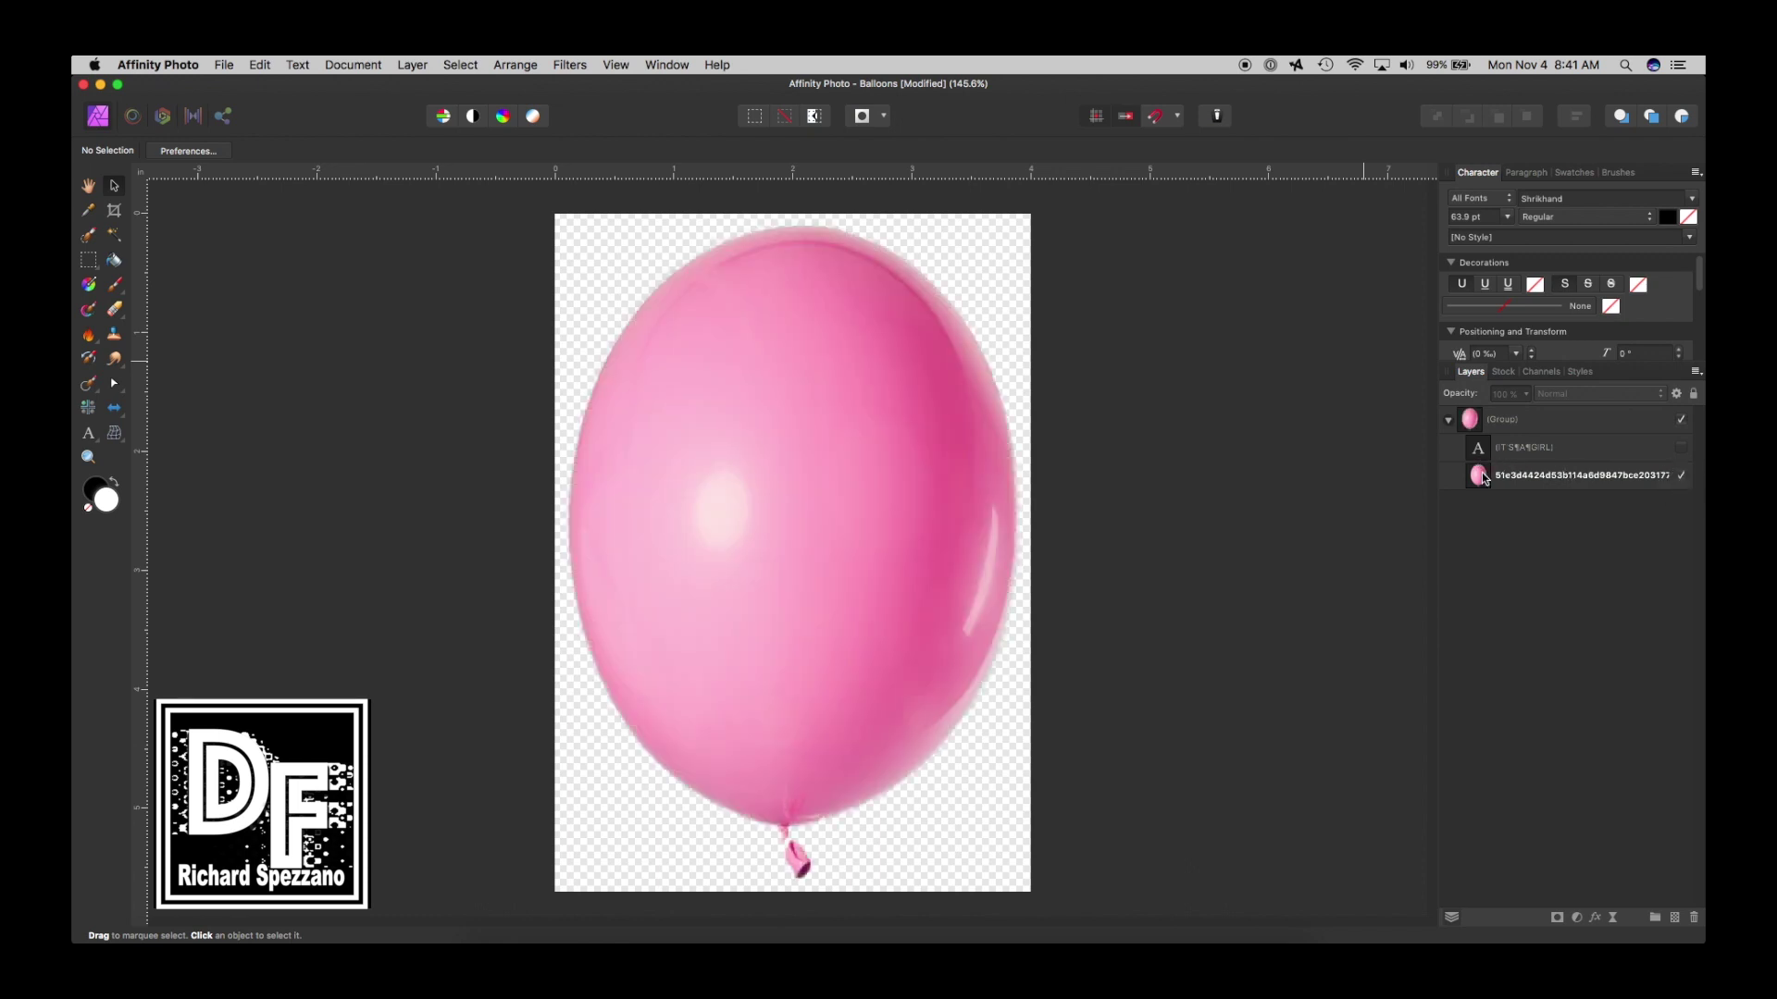
pyautogui.click(1682, 448)
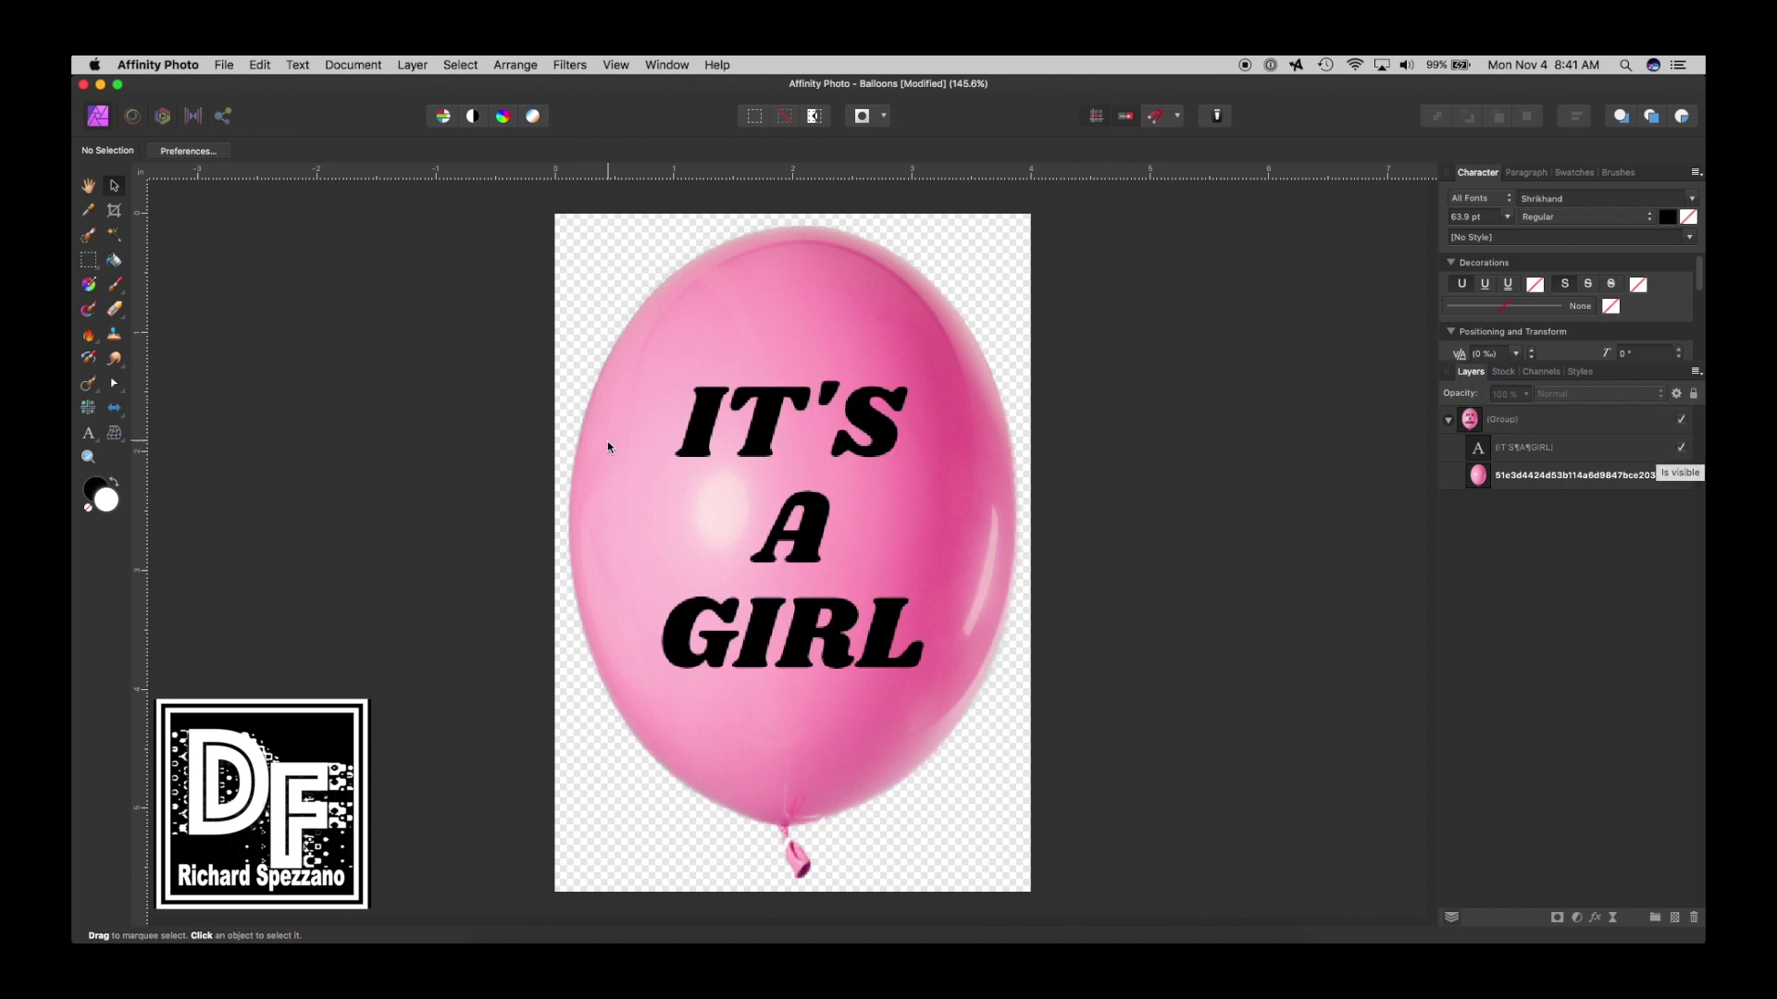
# Select the balloon-and-text group and duplicate it with Cmd+J.
pyautogui.click(698, 422)
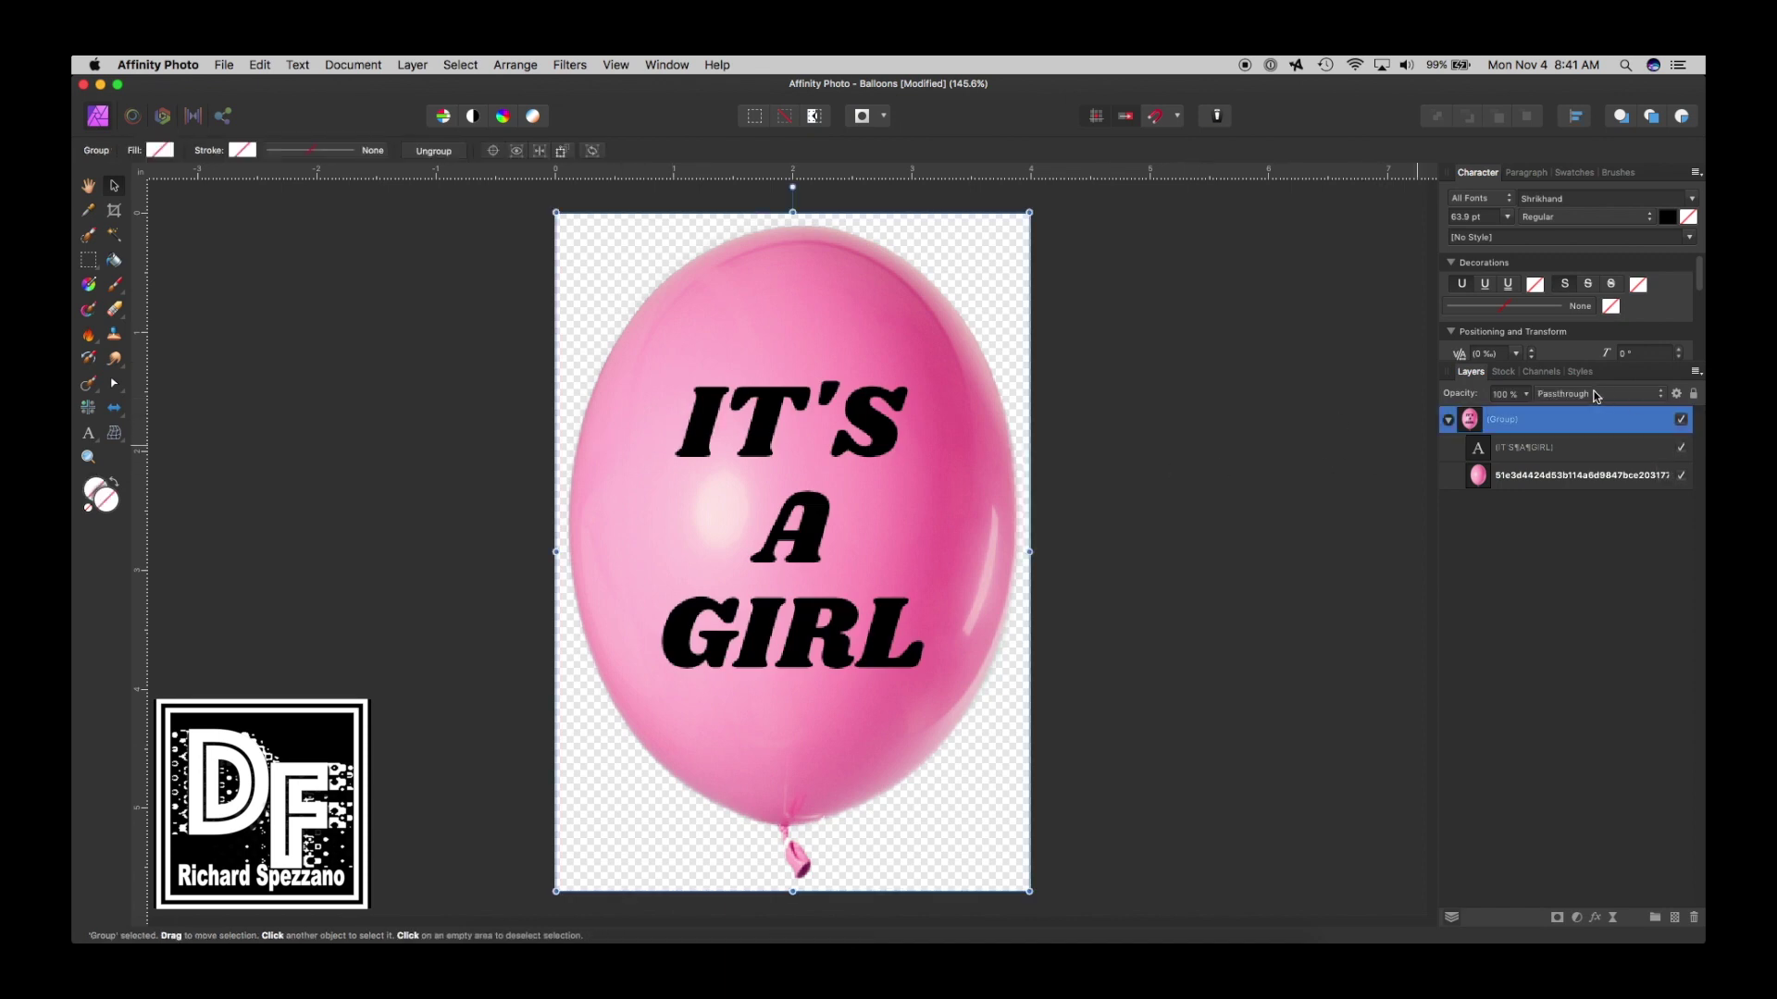
pyautogui.click(1450, 424)
pyautogui.press('super+d')
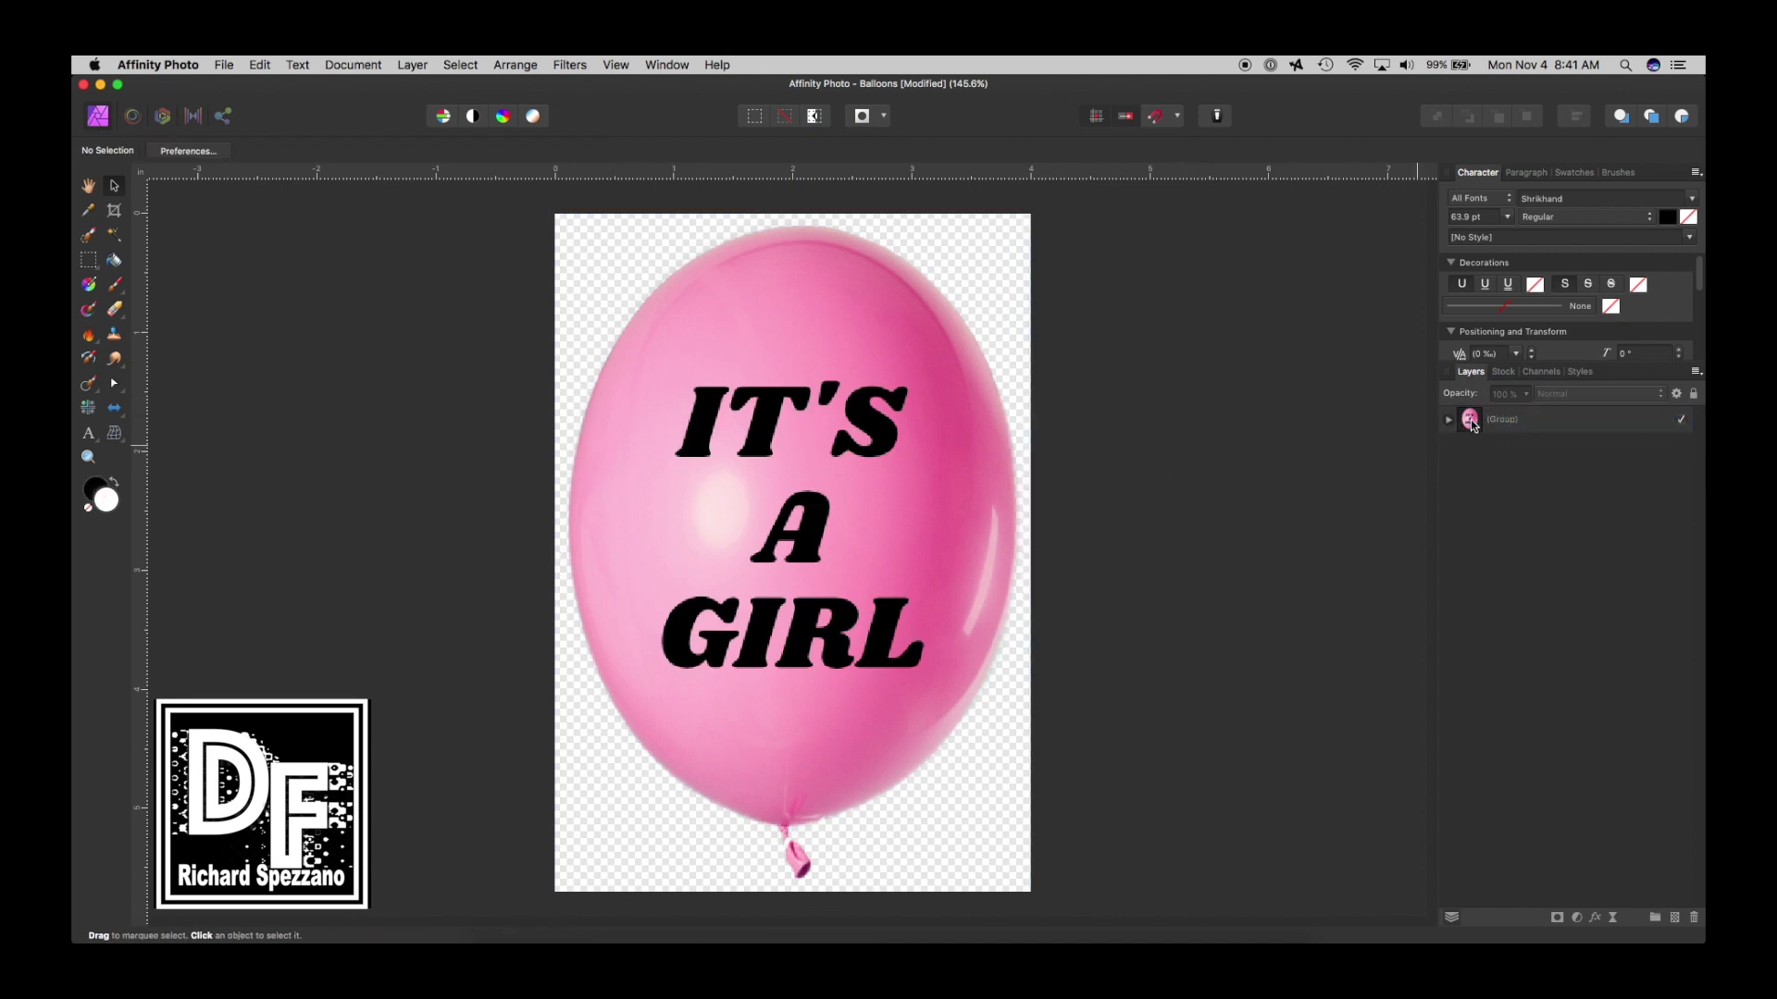
pyautogui.click(1473, 426)
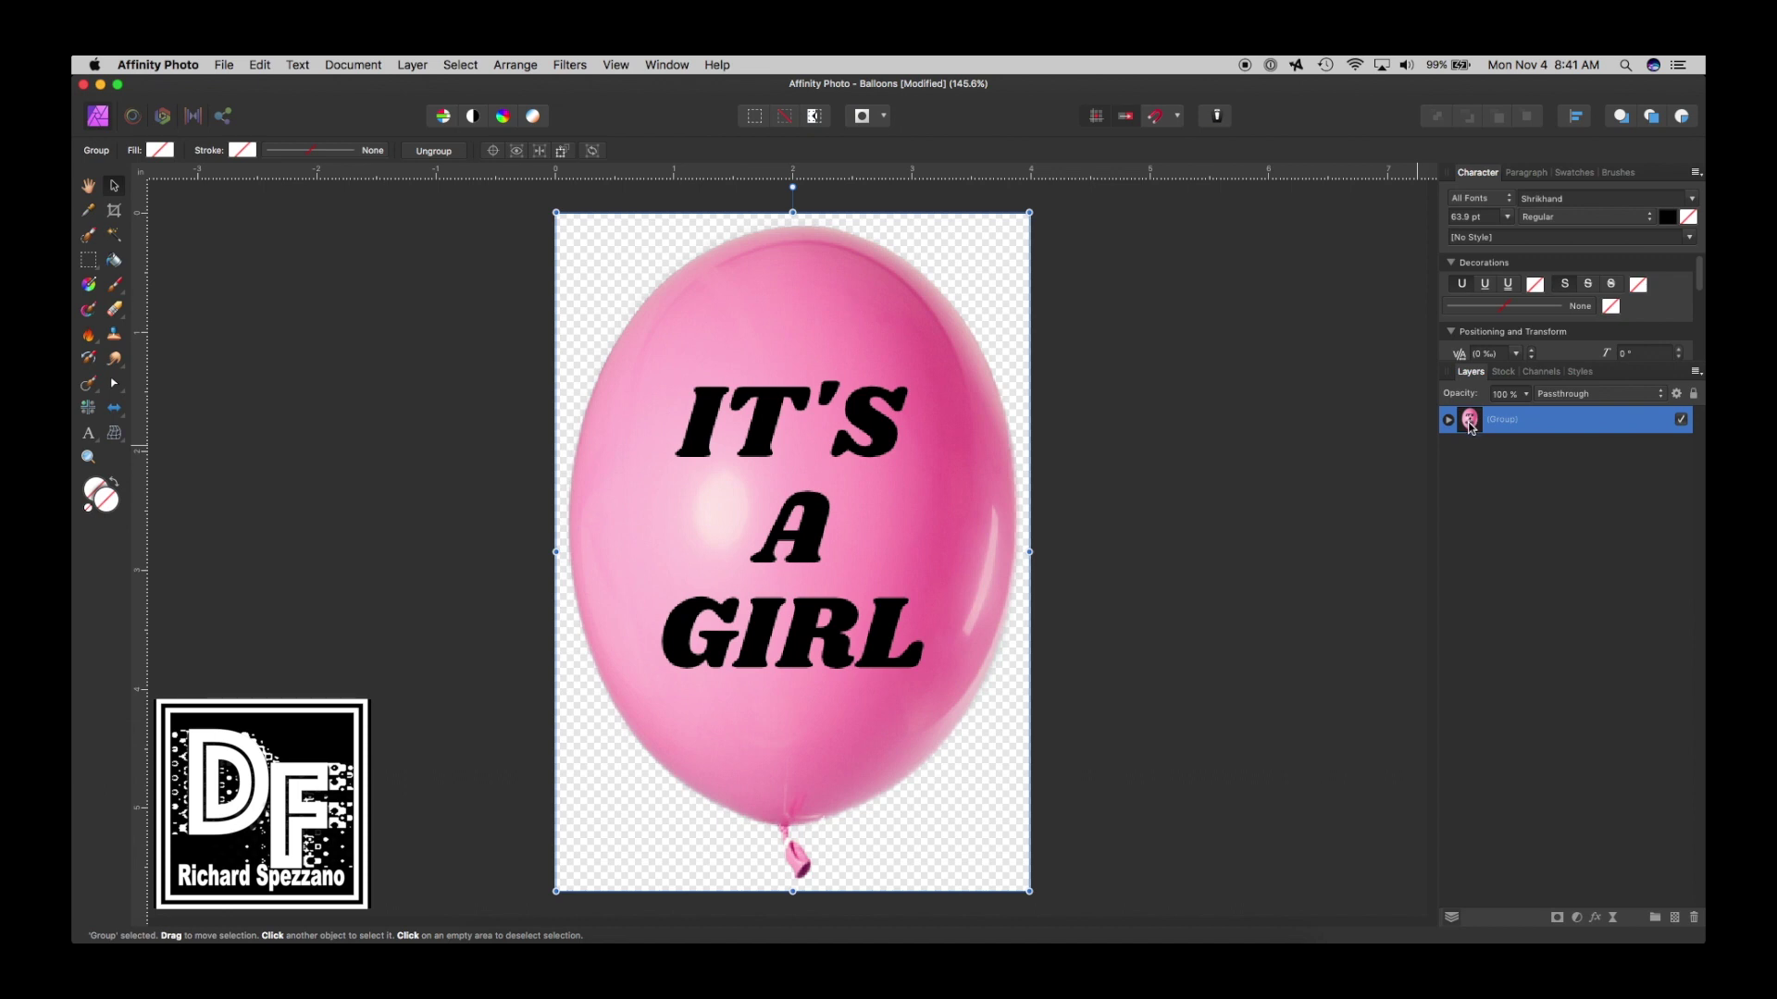
pyautogui.press('super+j')
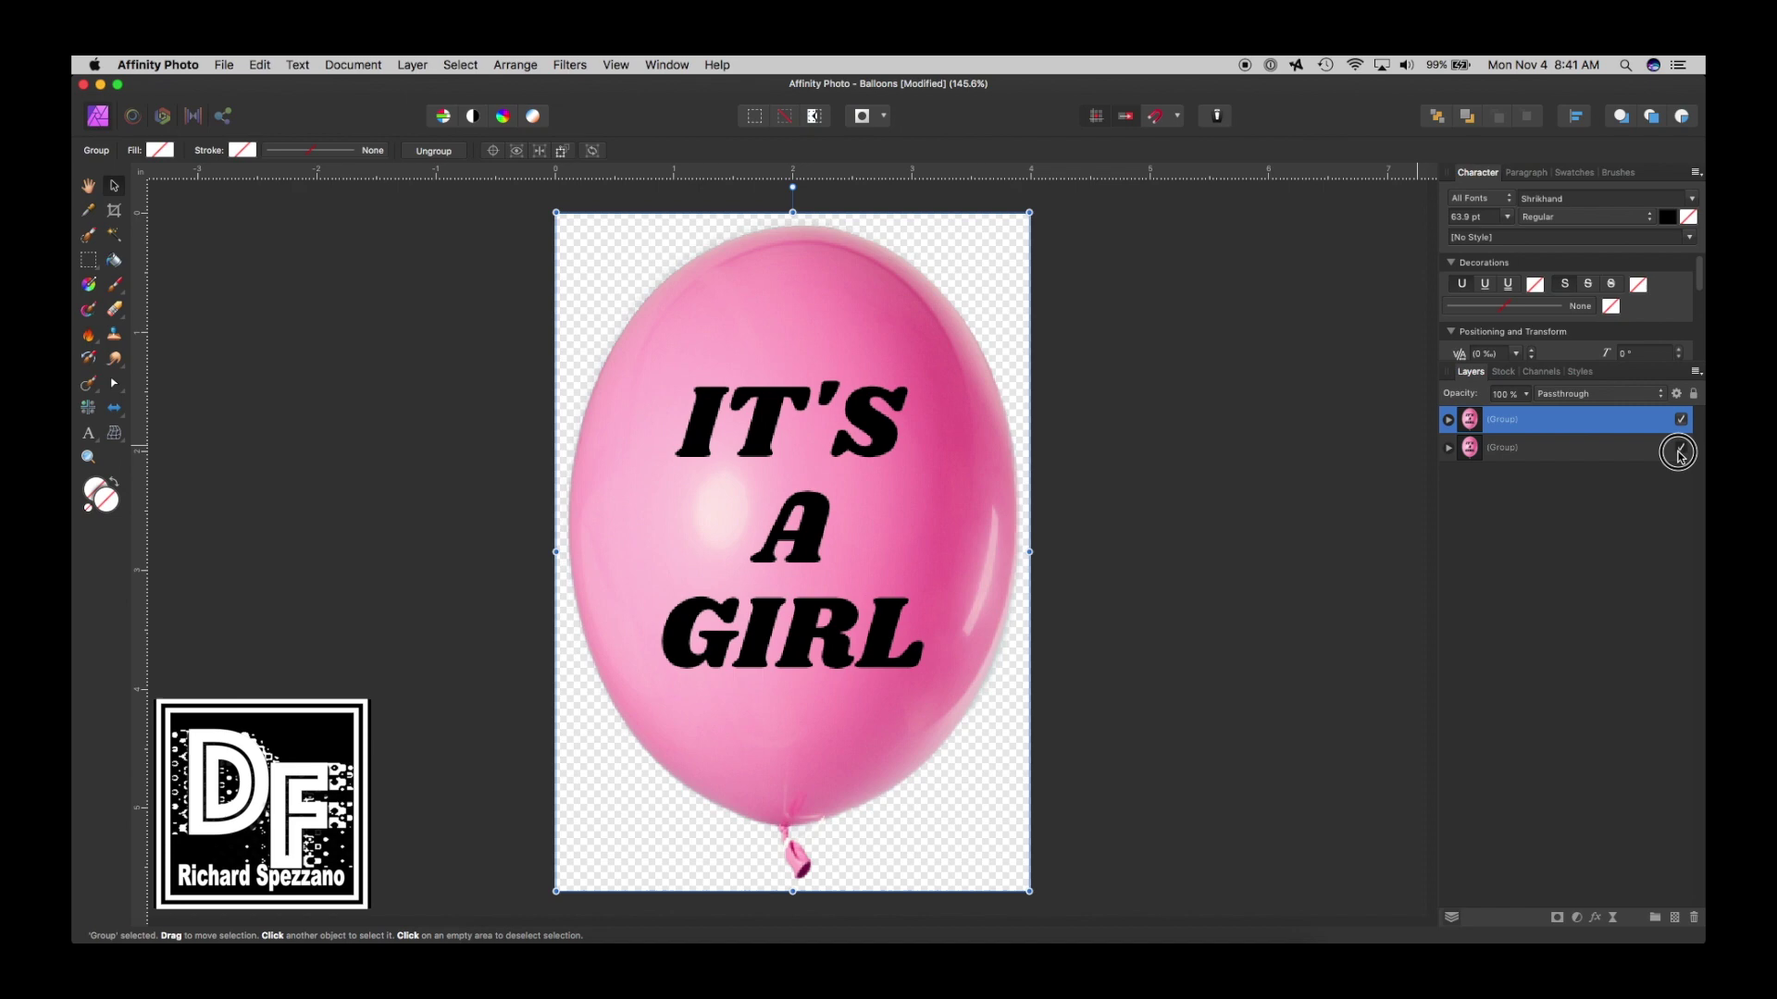
# Hide the lower group copy and expand the top copy to show its text and balloon image layers.
pyautogui.click(1681, 448)
pyautogui.click(1448, 421)
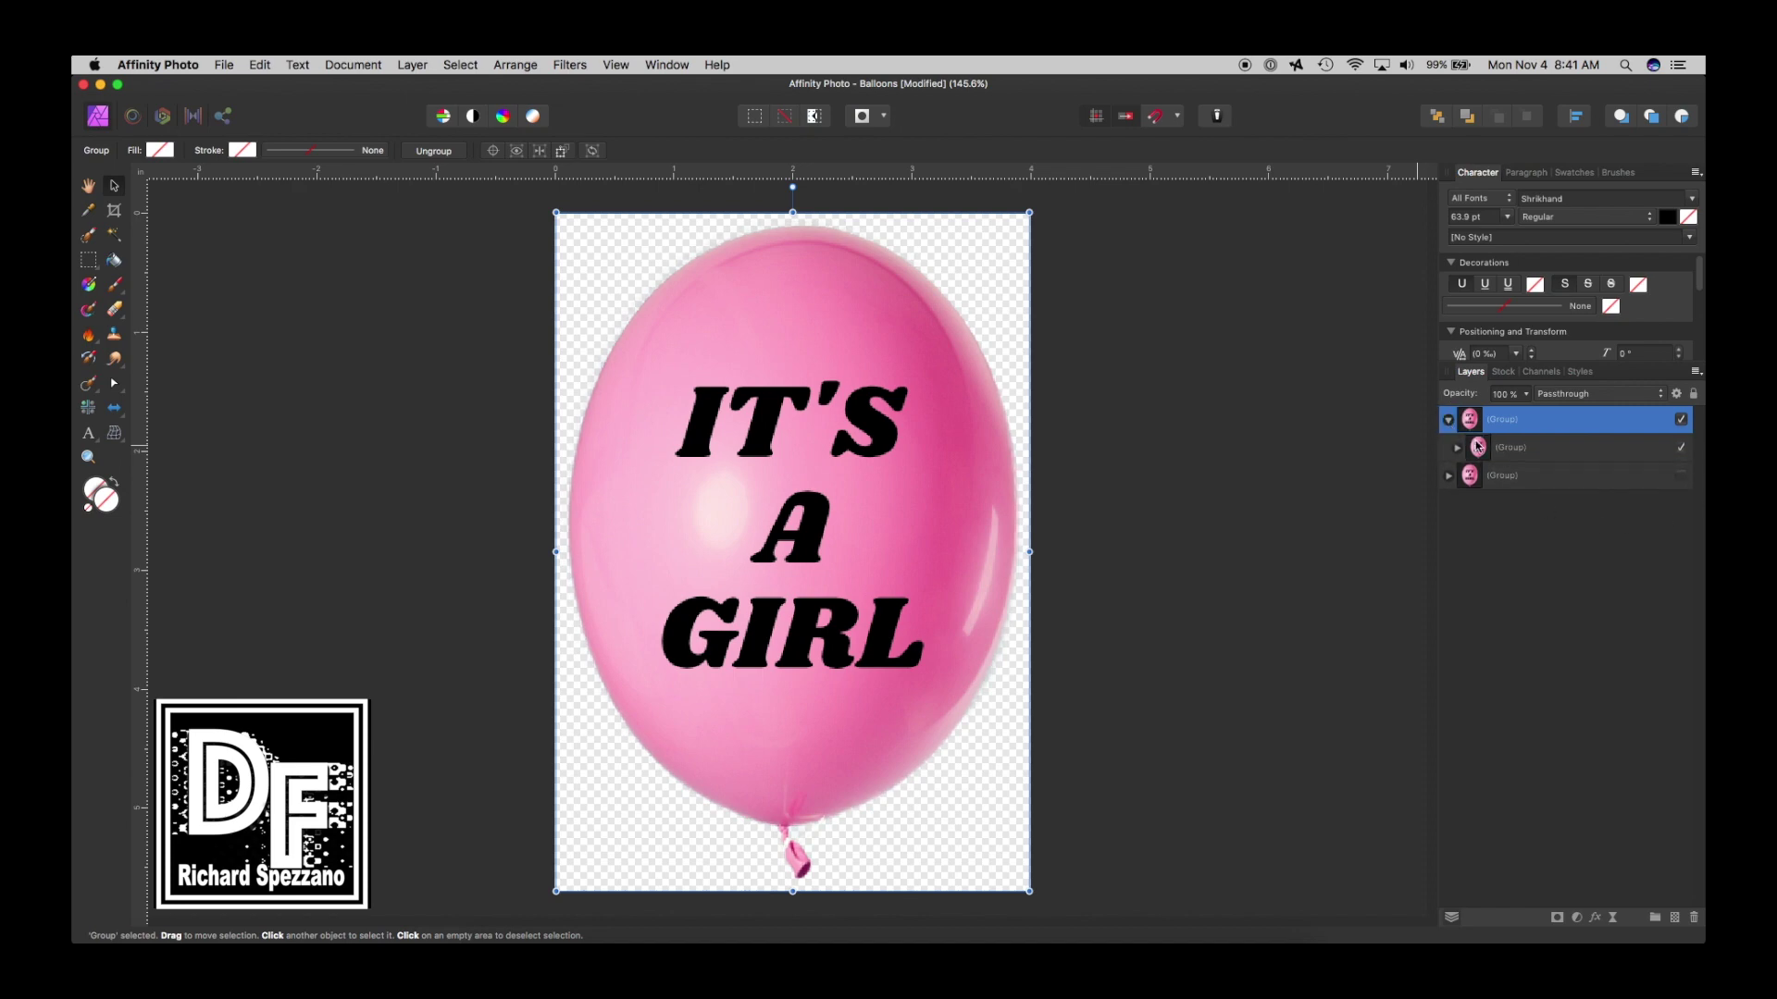
pyautogui.click(1458, 448)
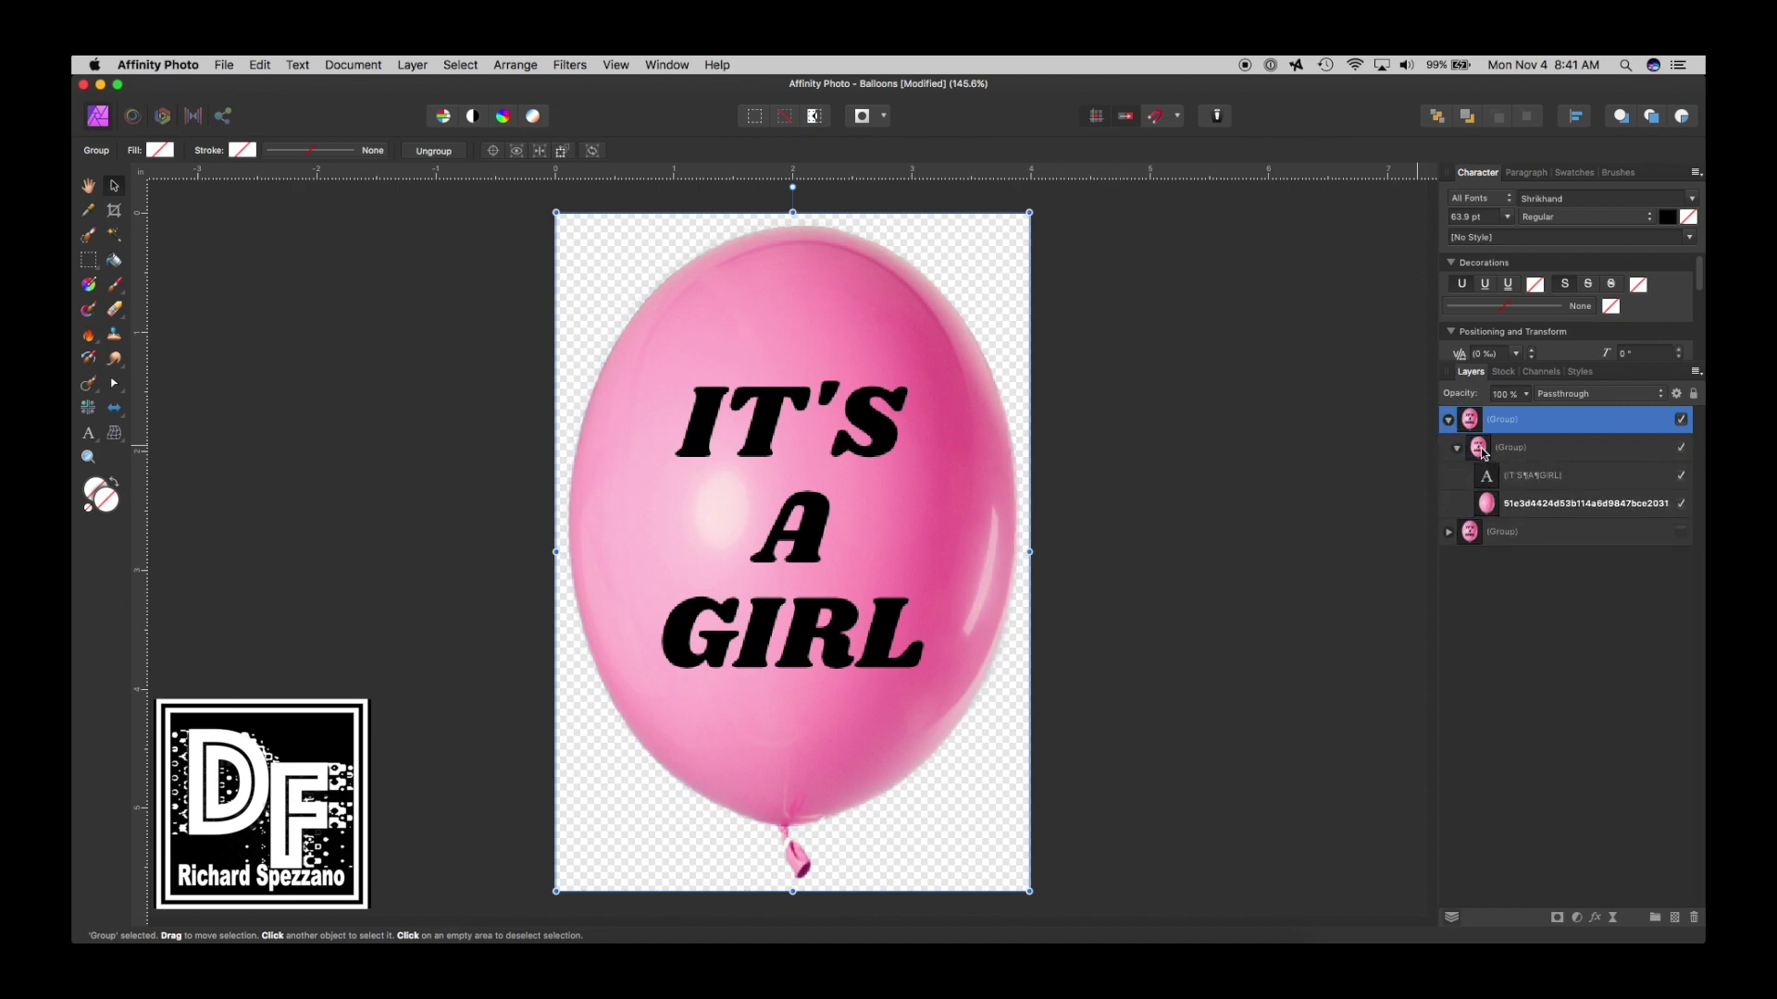
pyautogui.click(1490, 505)
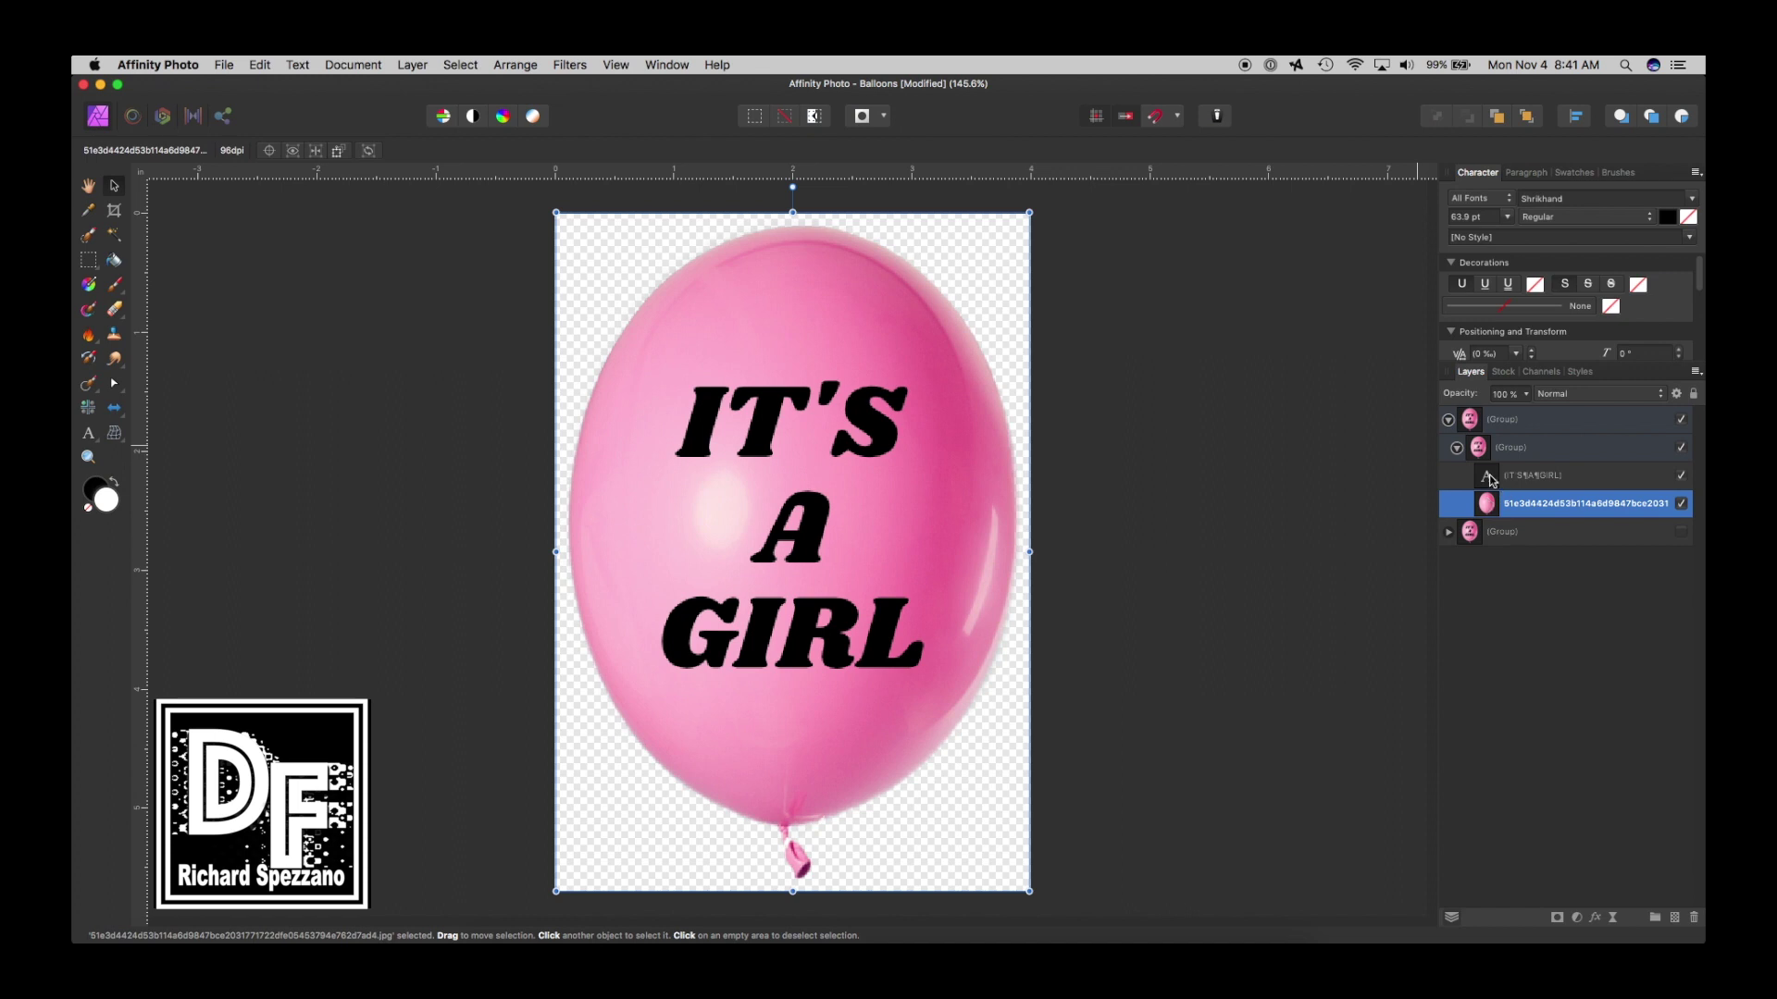
# Replace GIRL with BOY in the top copy's Artistic Text so it reads IT'S A BOY.
pyautogui.click(1491, 479)
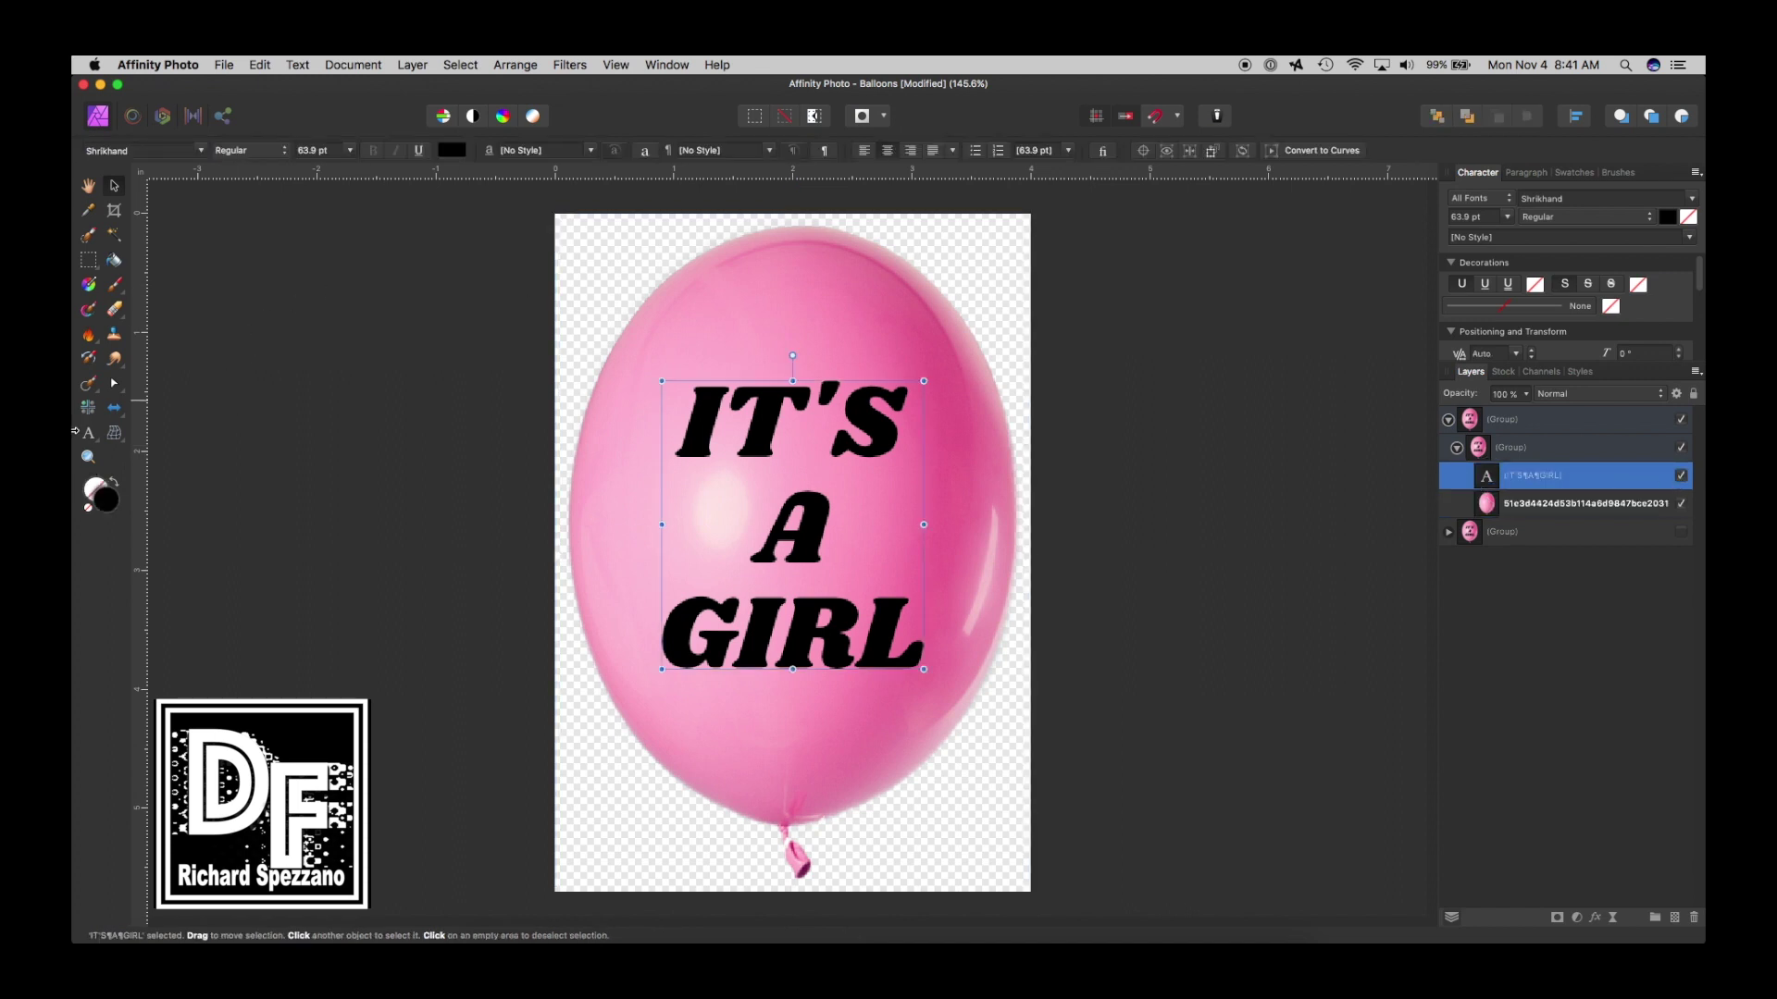
pyautogui.click(93, 435)
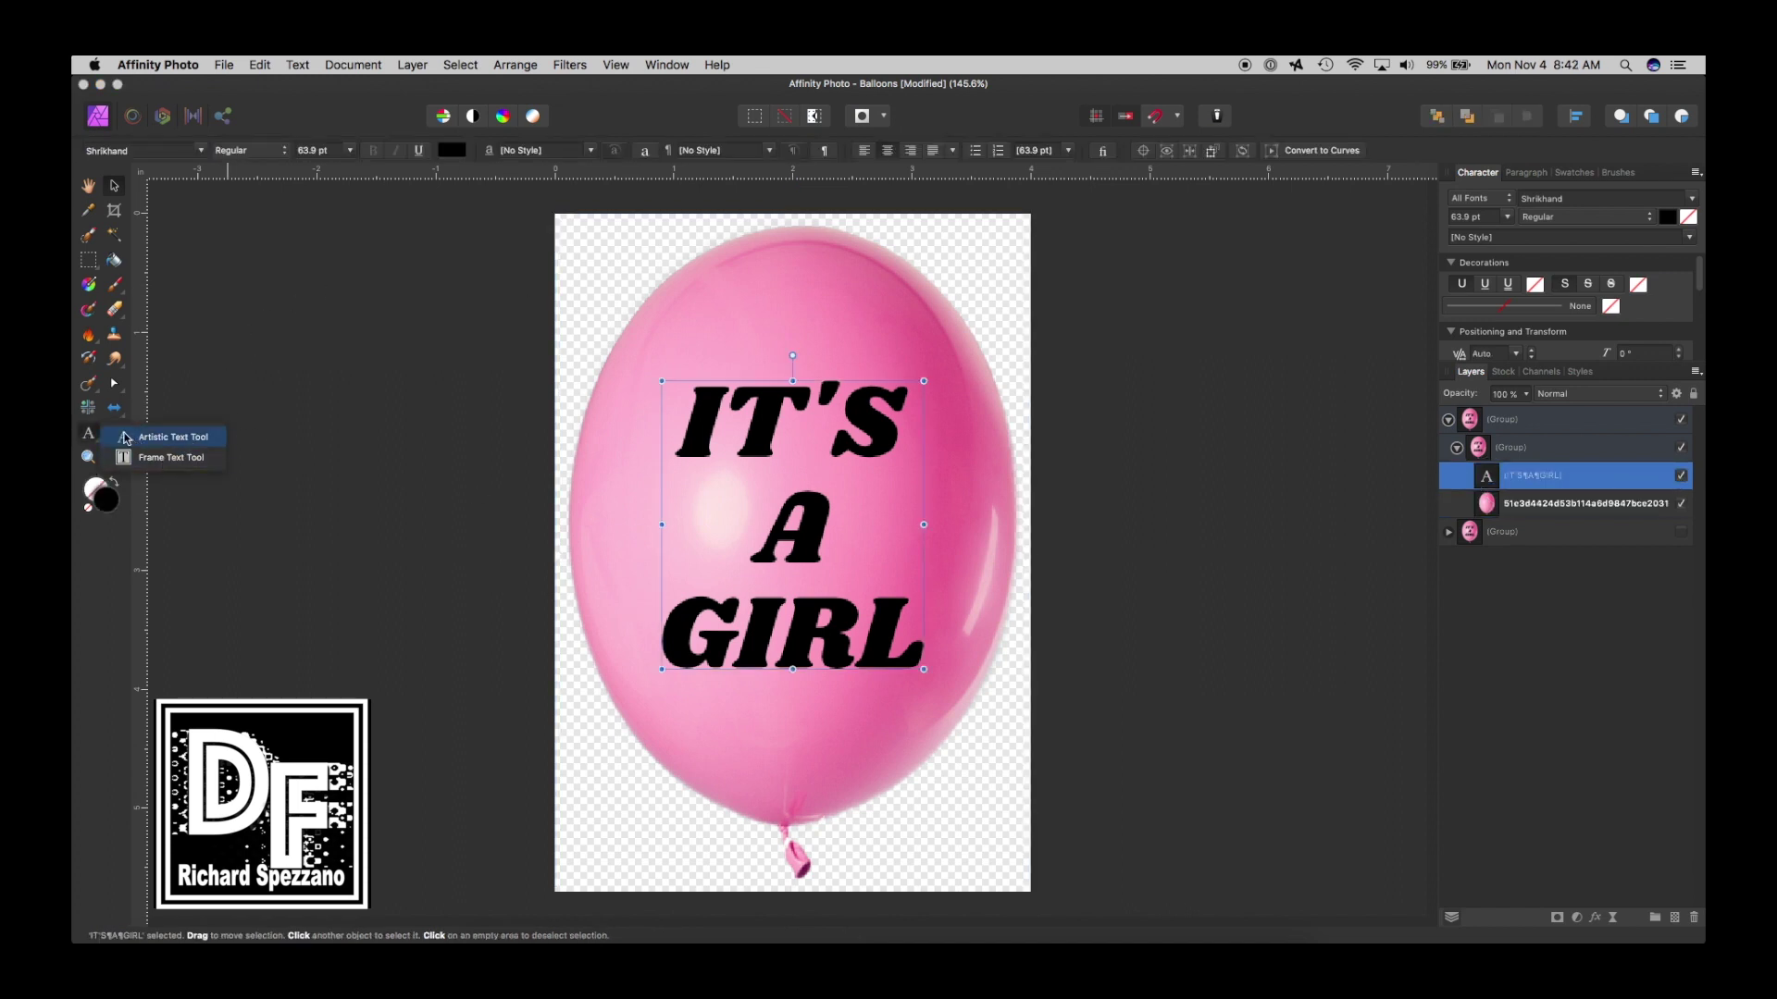
pyautogui.click(168, 437)
pyautogui.moveTo(674, 616); pyautogui.dragTo(912, 606)
pyautogui.write('BOY')
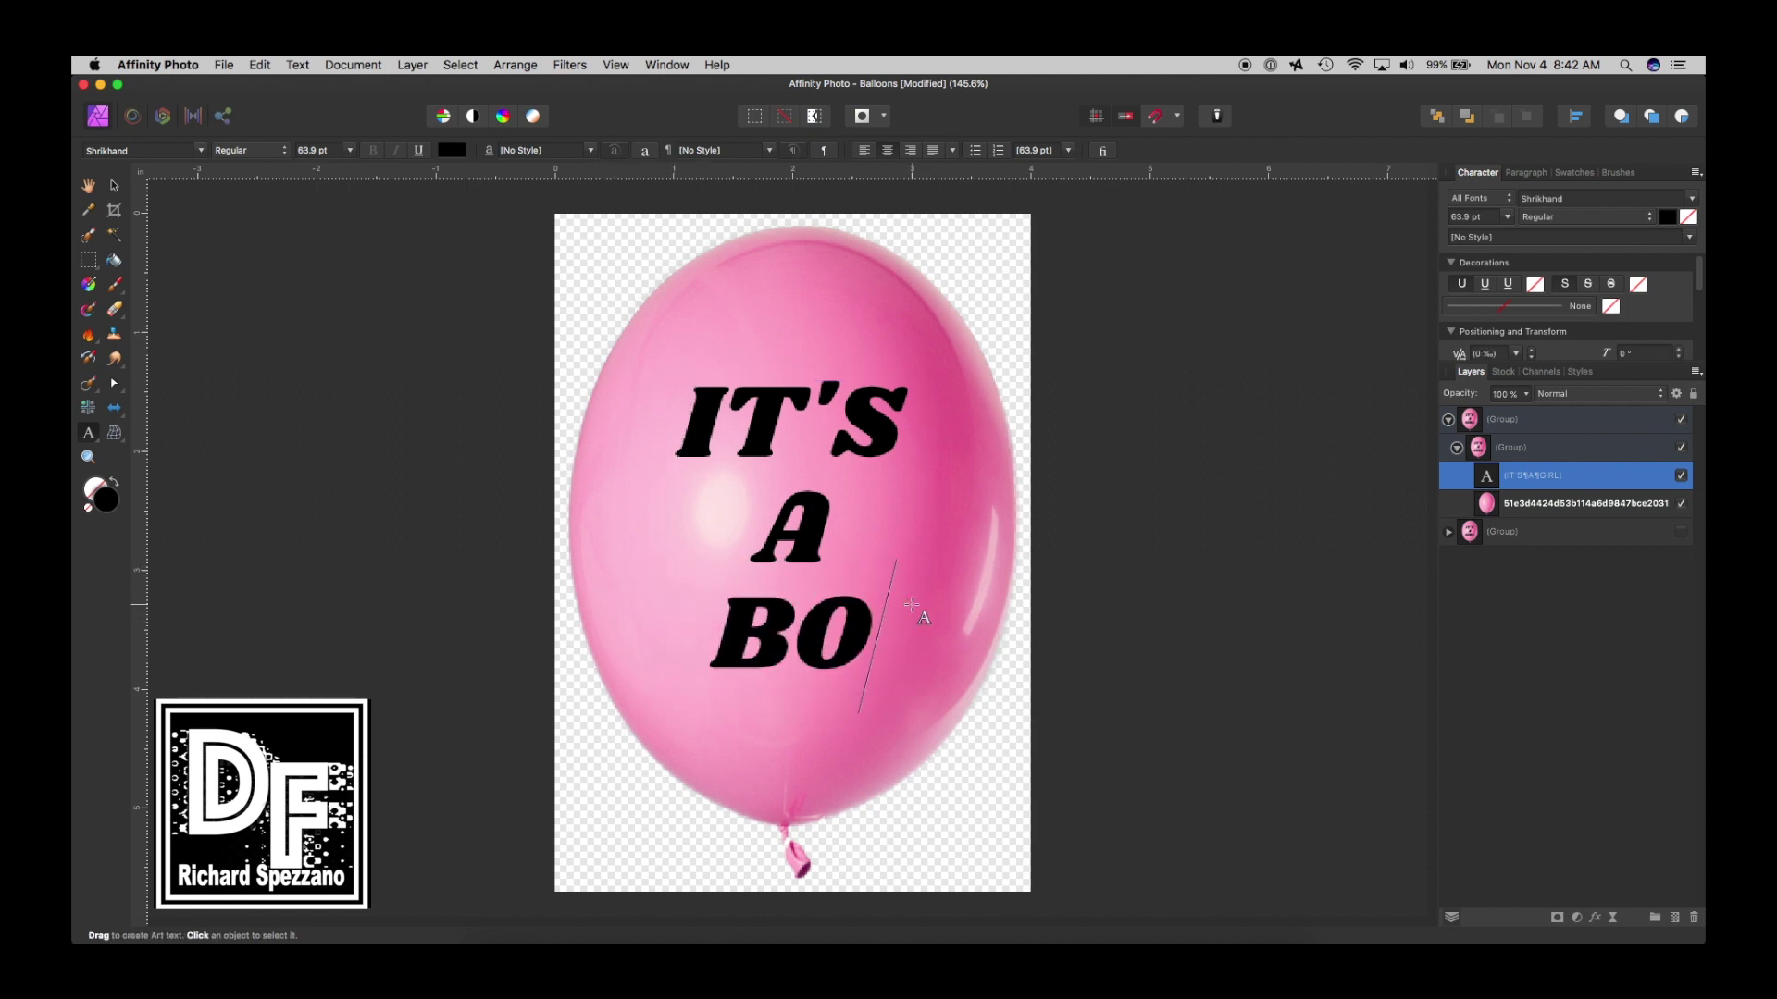
pyautogui.click(114, 188)
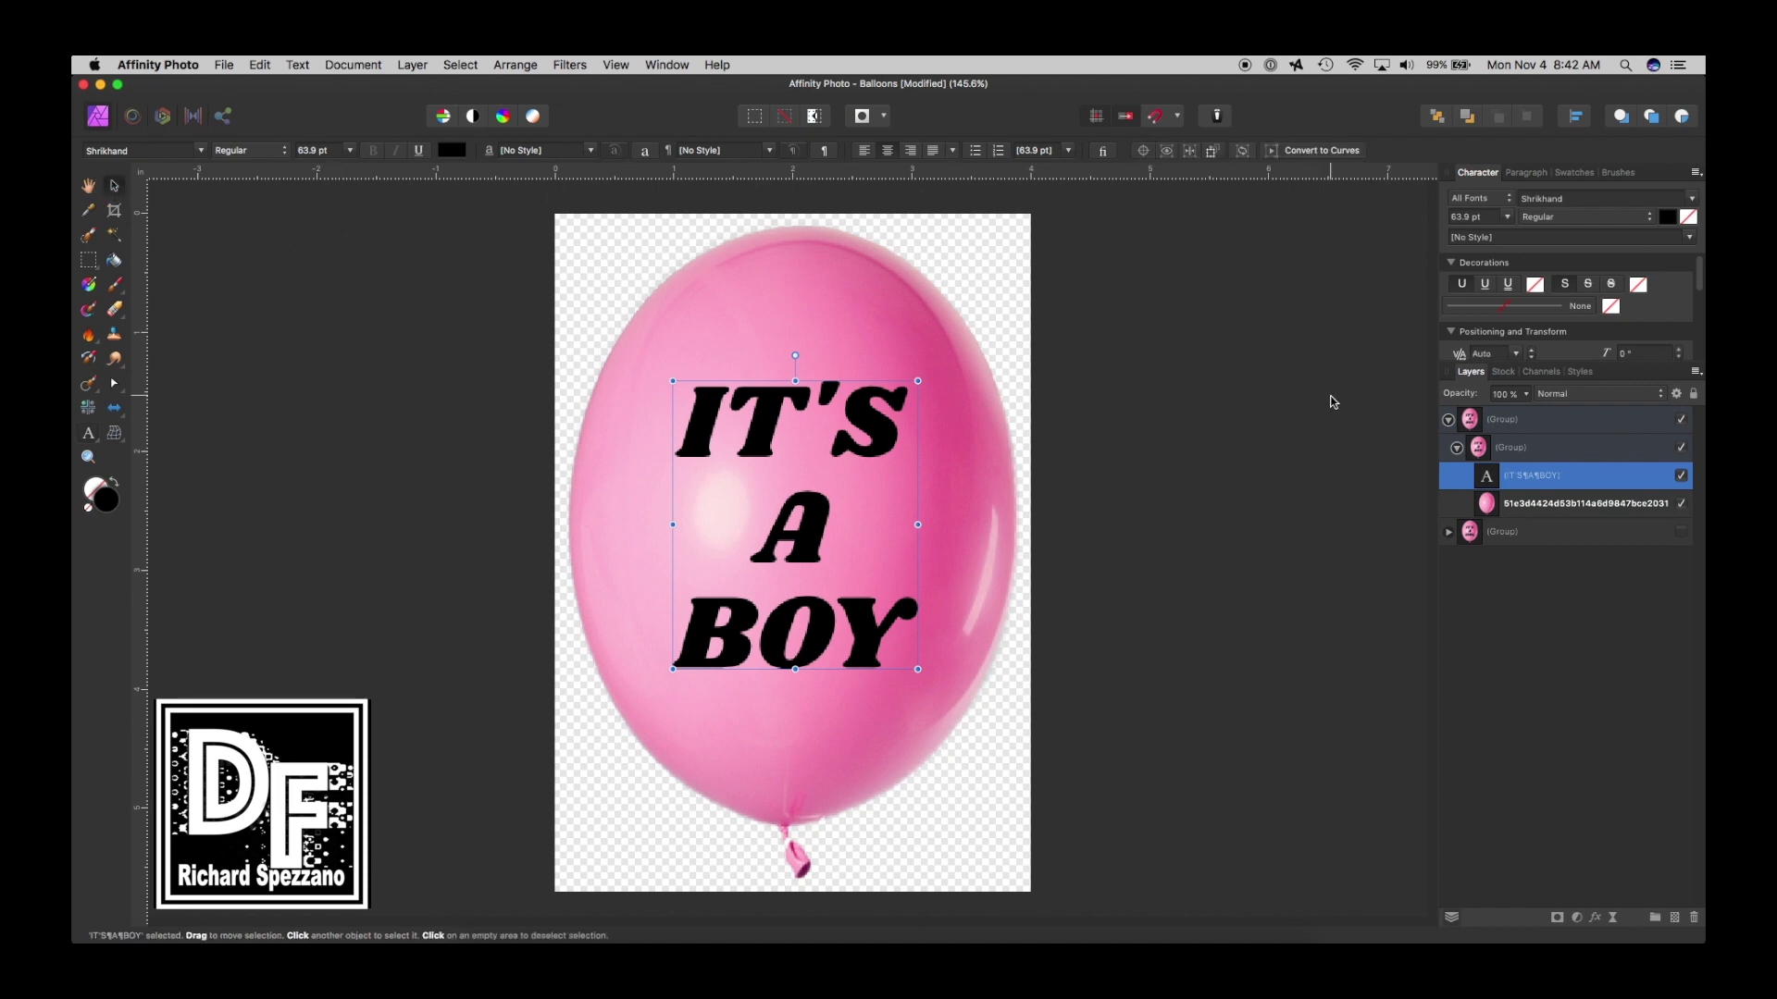
pyautogui.click(1486, 505)
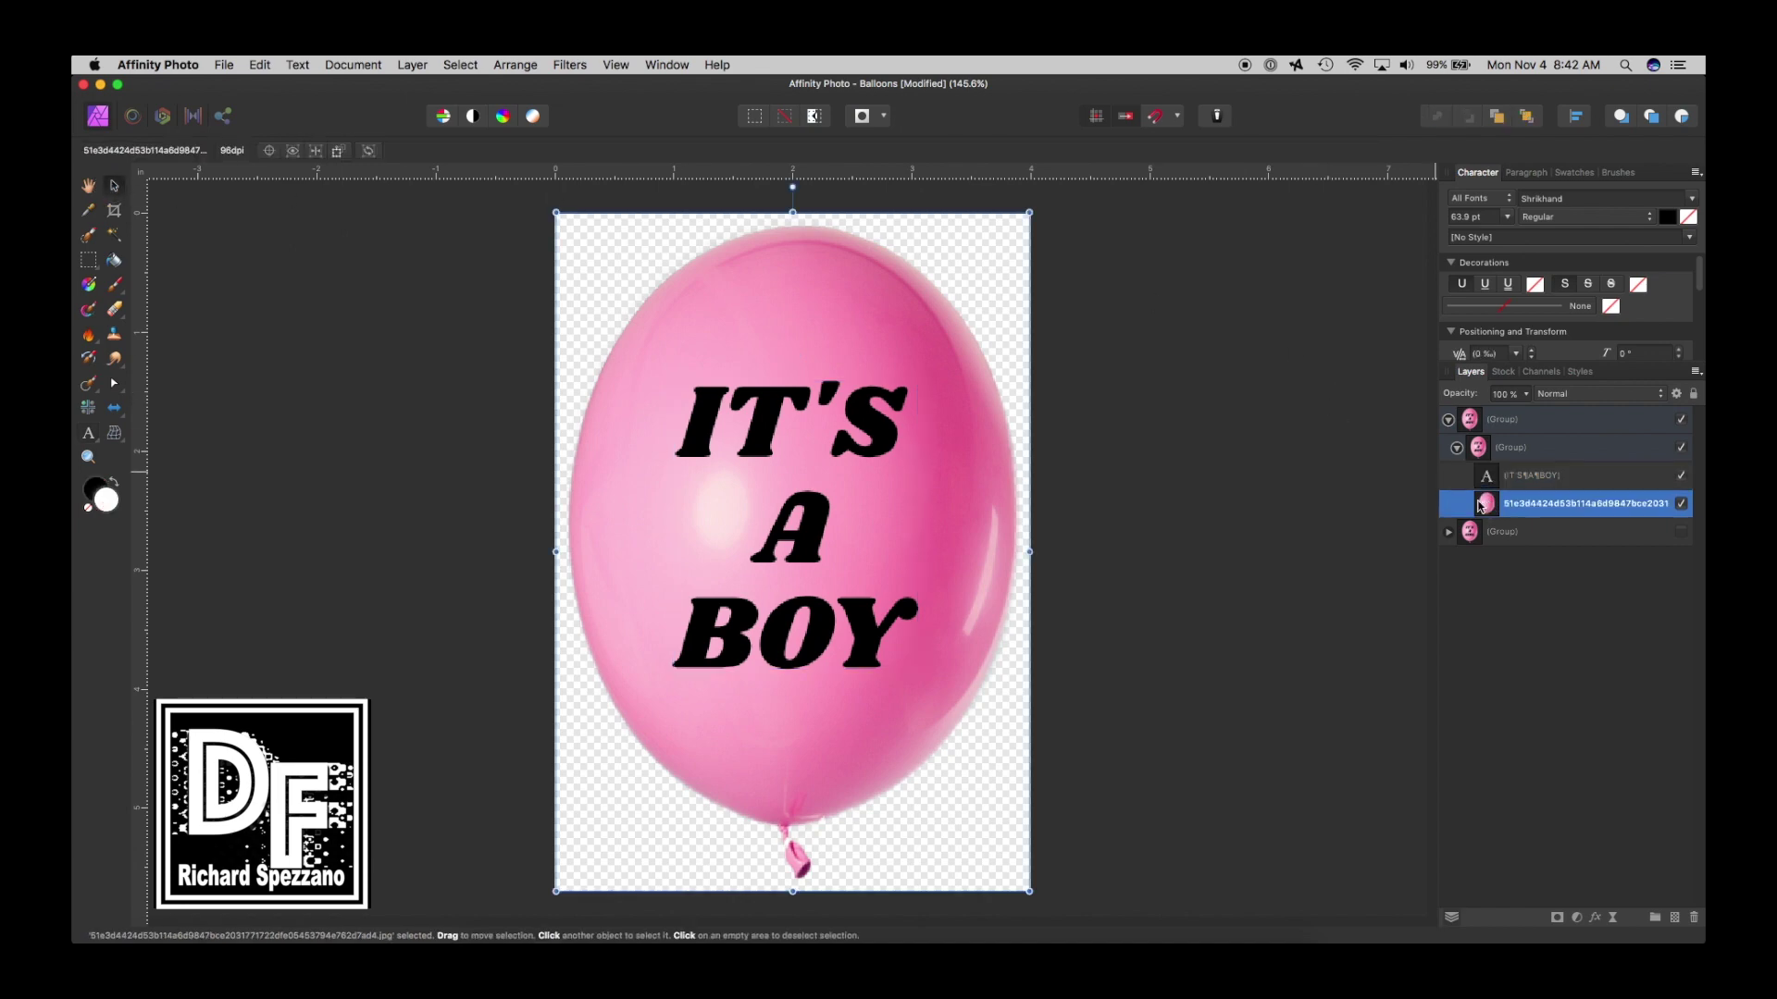
# Add an HSL adjustment shifting the sampled pink hue about 121° to blue, then hide the BOY group.
pyautogui.click(1577, 918)
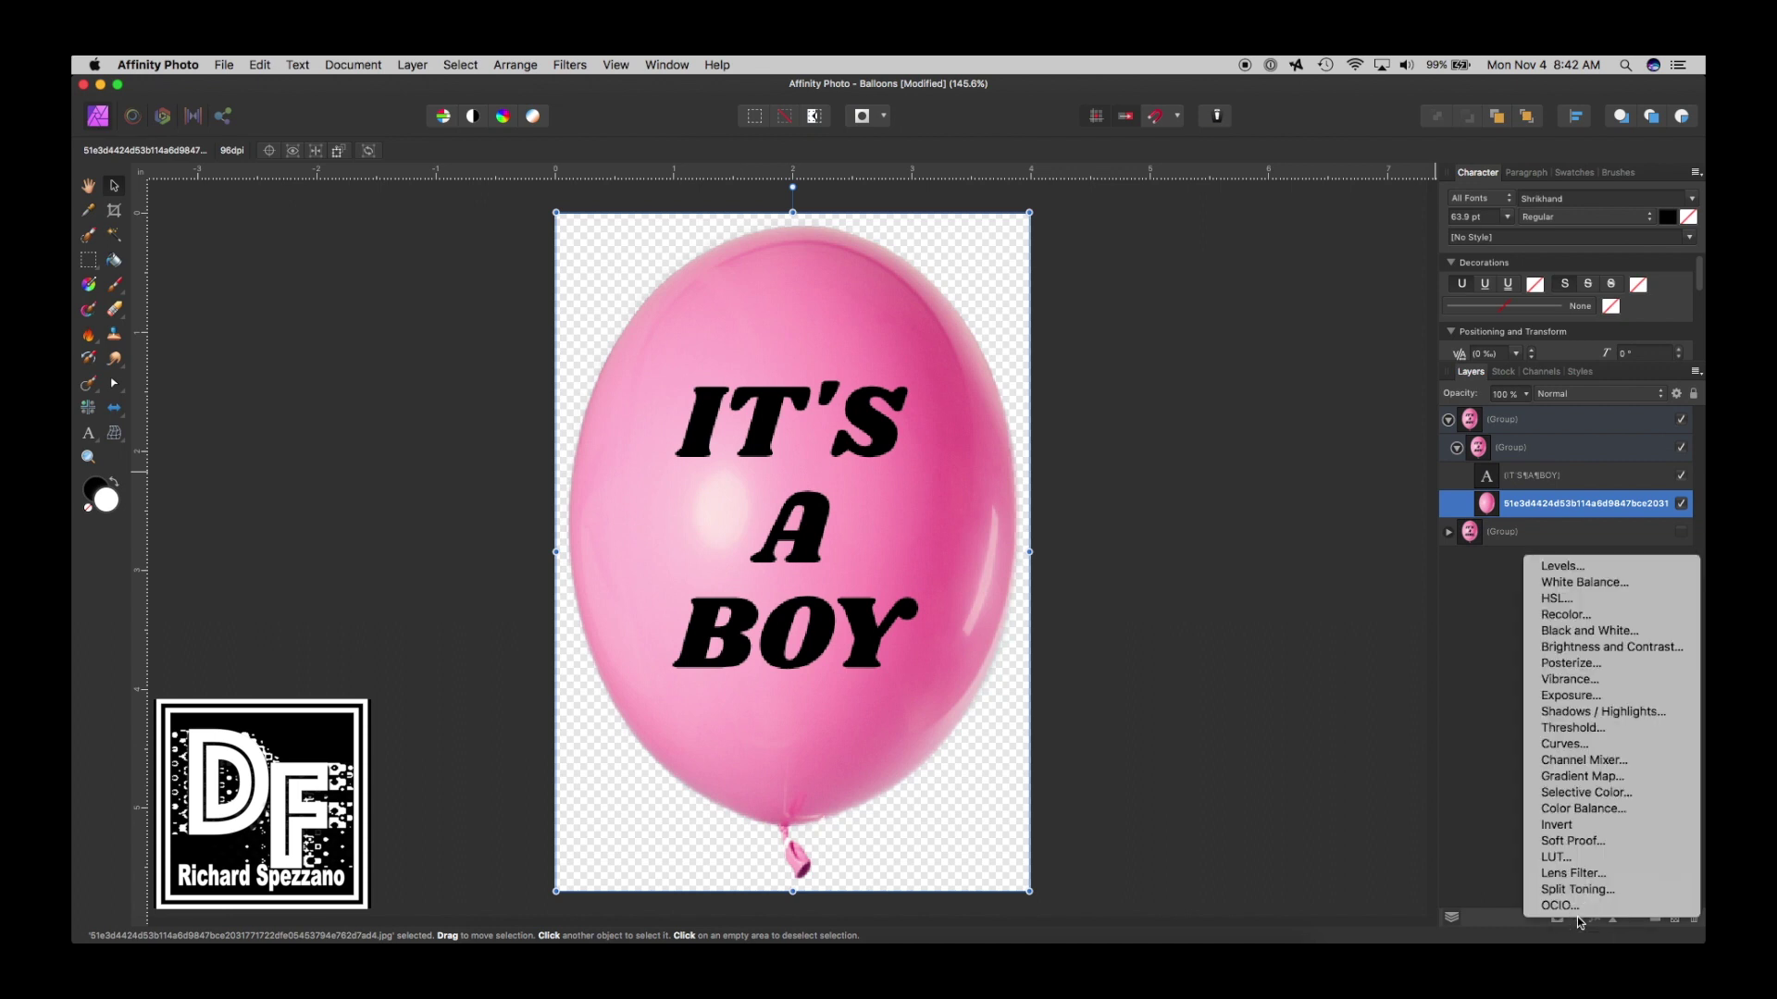
pyautogui.click(1552, 599)
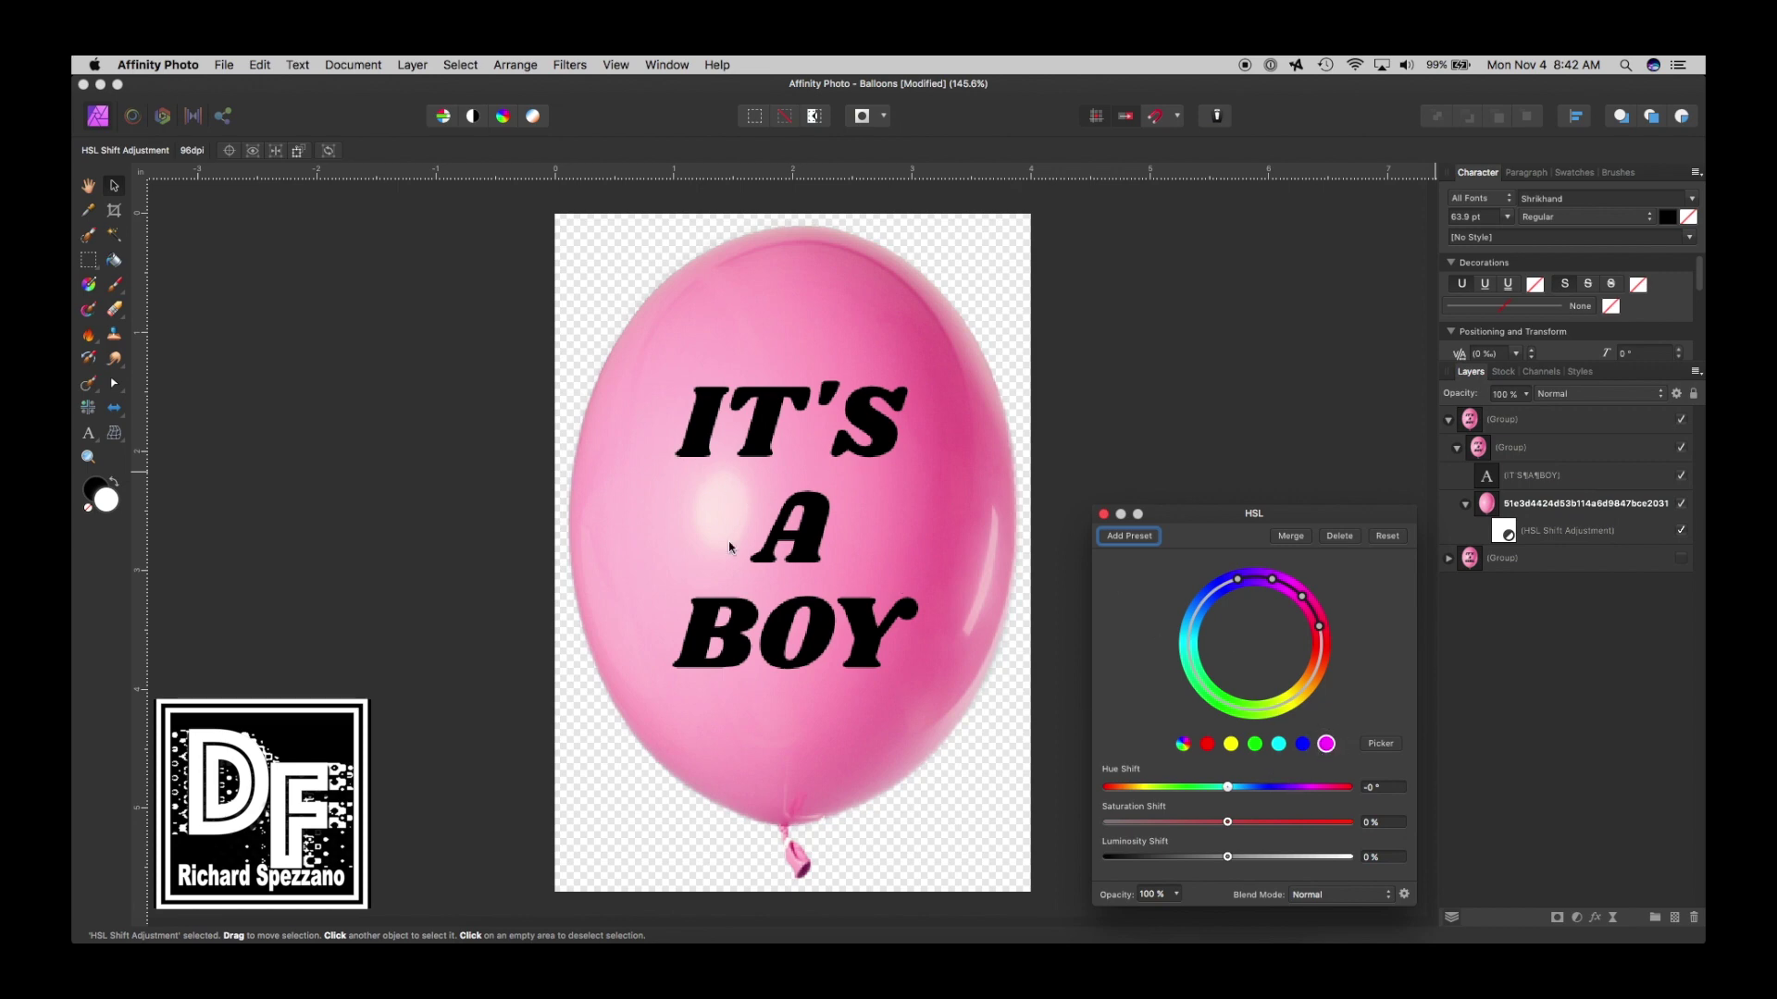
pyautogui.click(1384, 744)
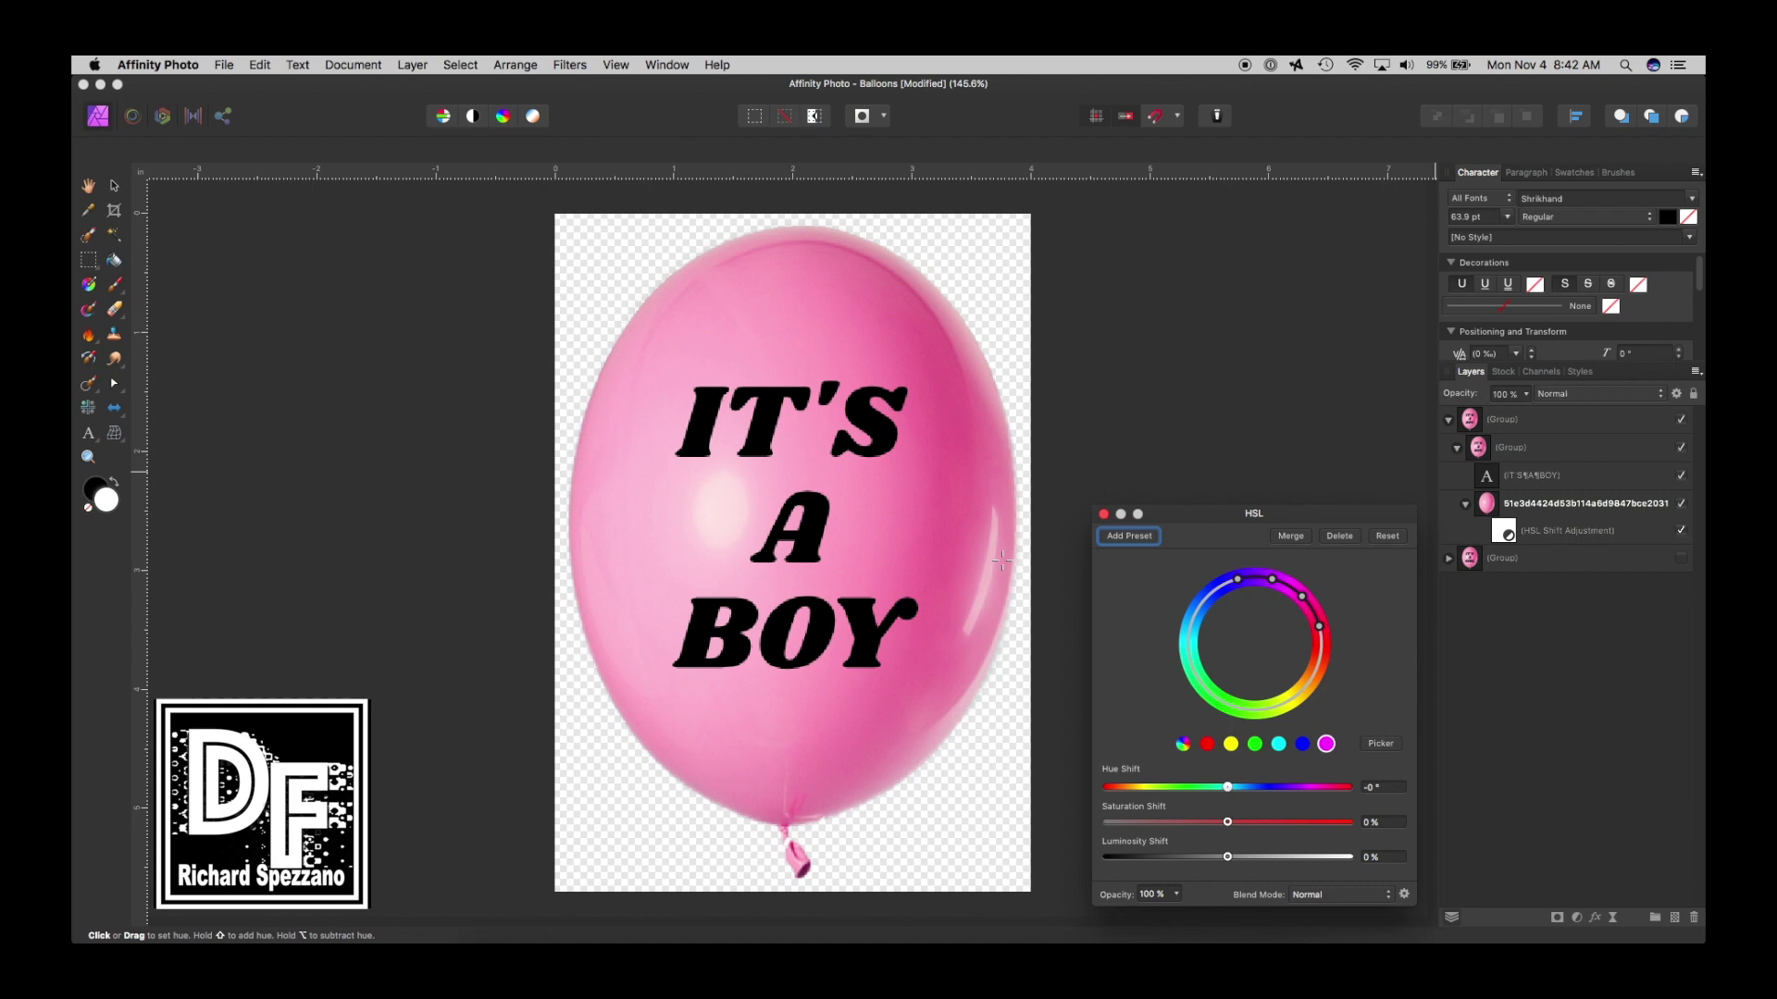
pyautogui.click(647, 460)
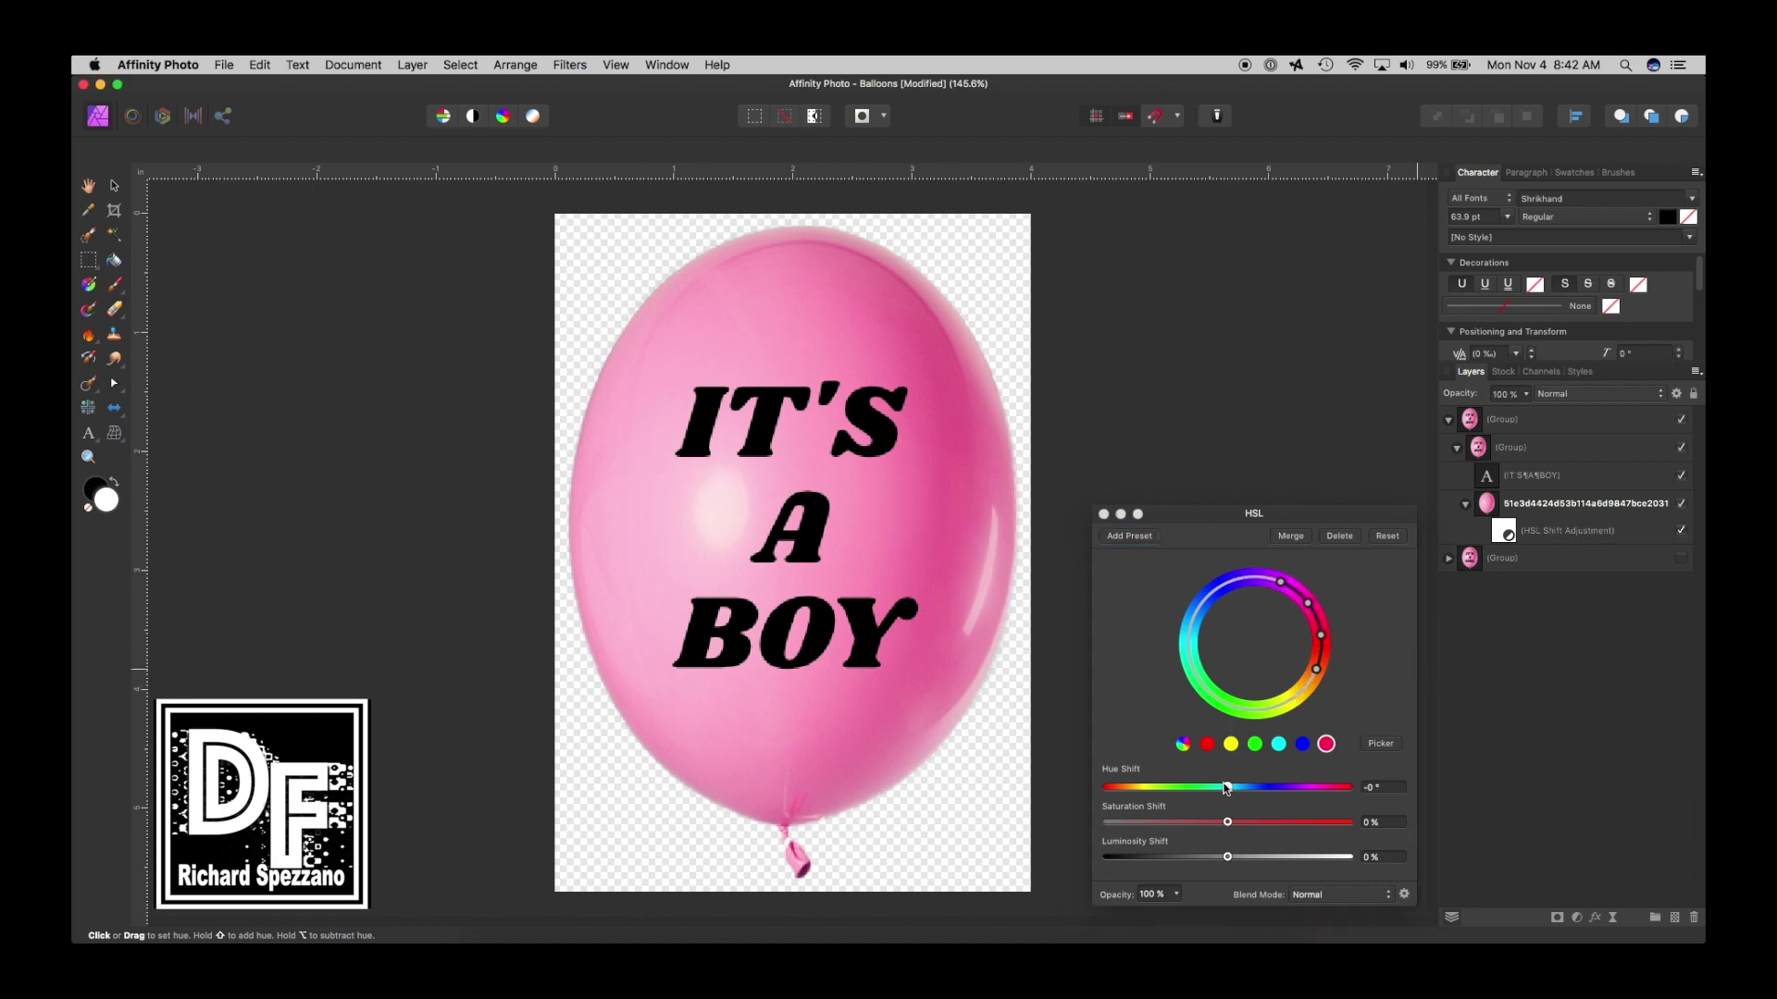
pyautogui.moveTo(1226, 787); pyautogui.dragTo(1309, 788)
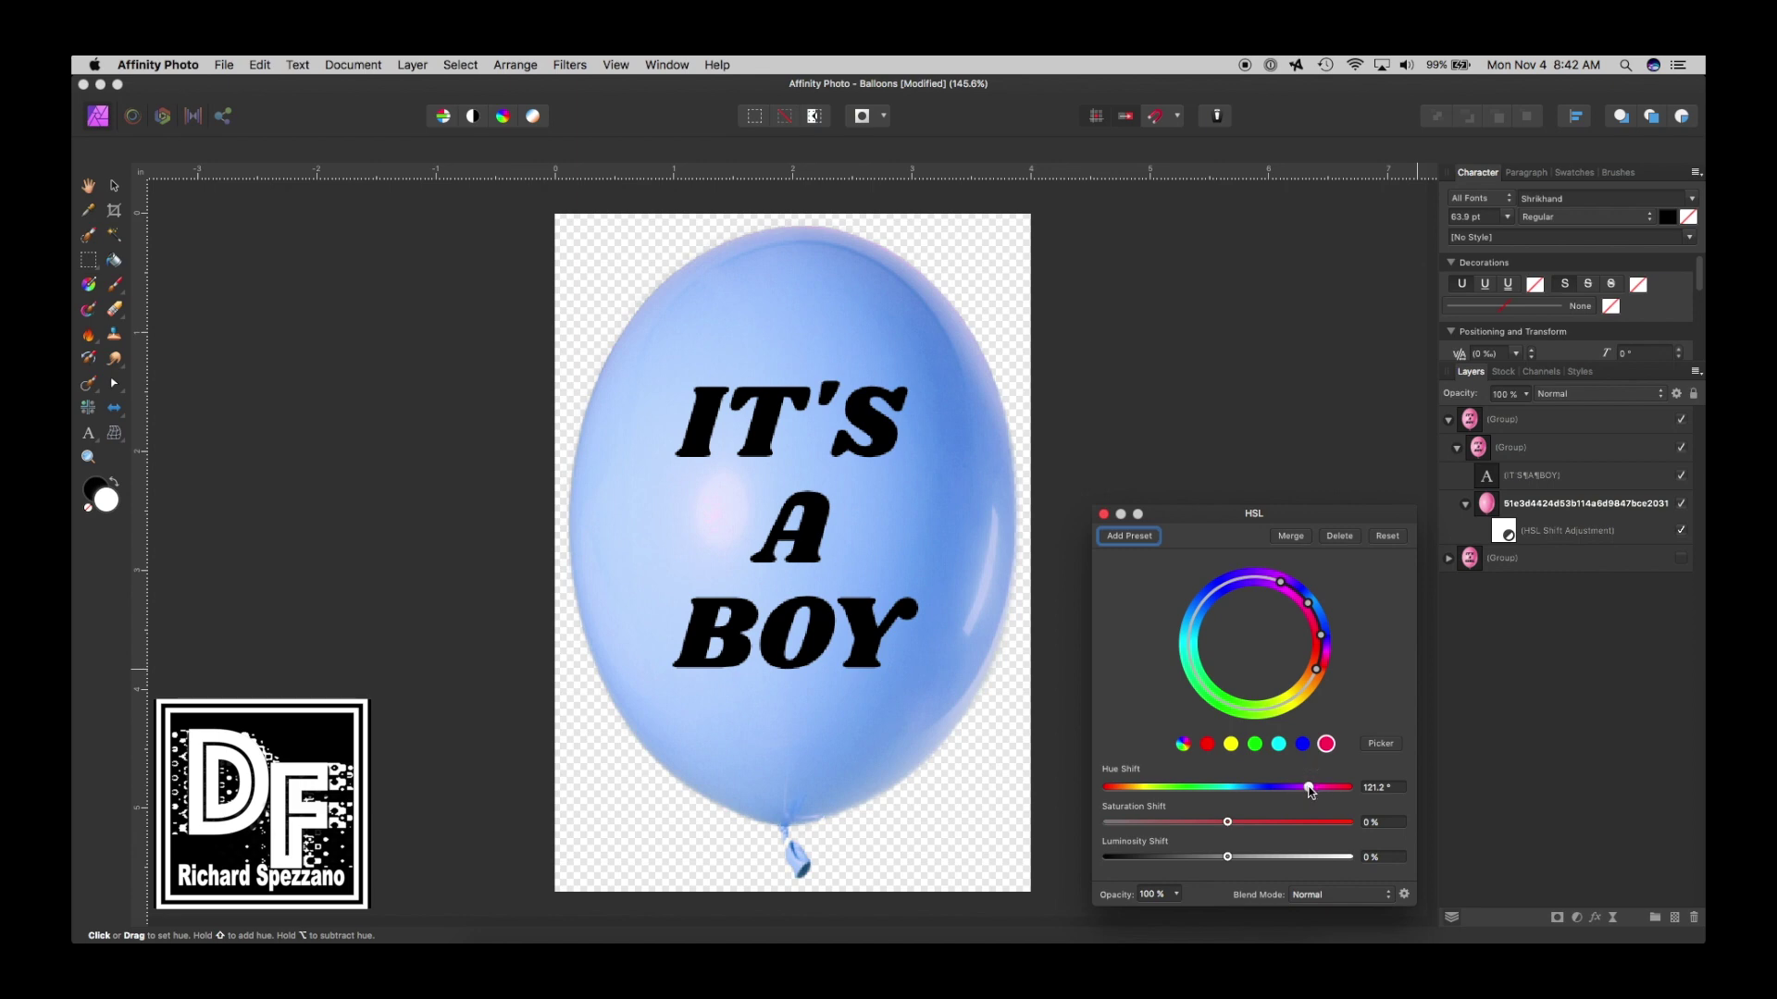
pyautogui.click(1104, 514)
pyautogui.click(1449, 420)
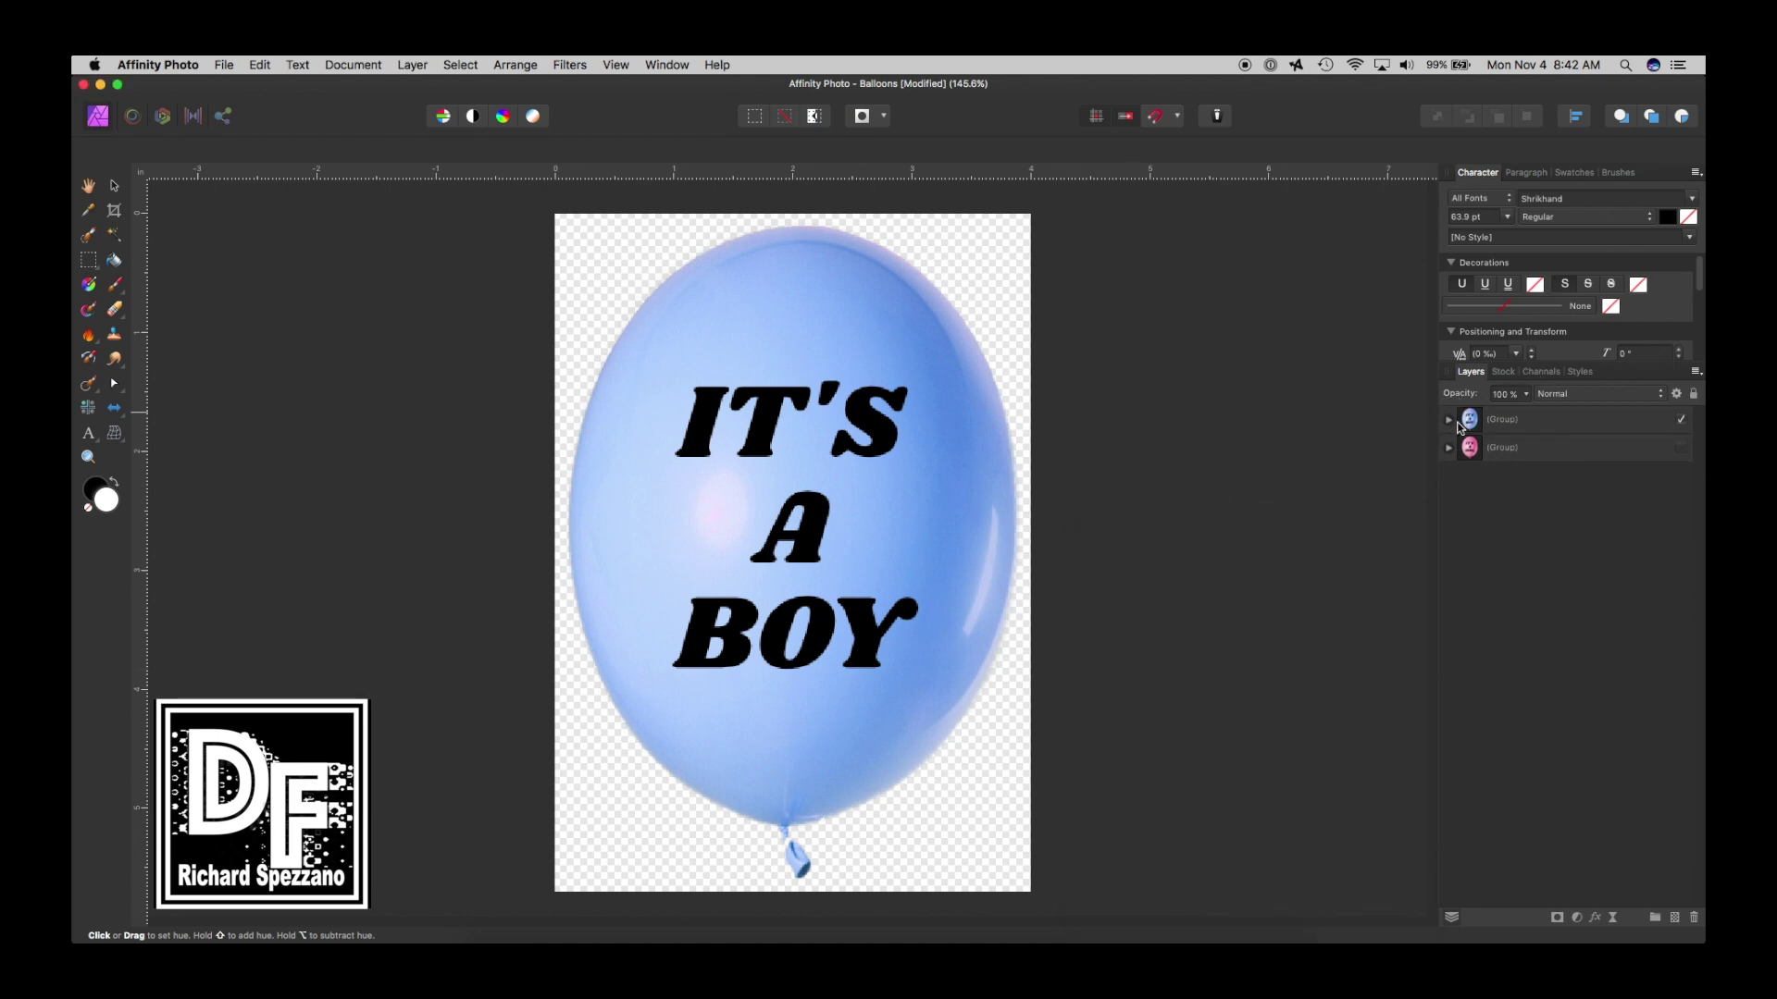
pyautogui.click(1682, 421)
# Show the pink IT'S A GIRL group and save the Balloons file.
pyautogui.click(1682, 449)
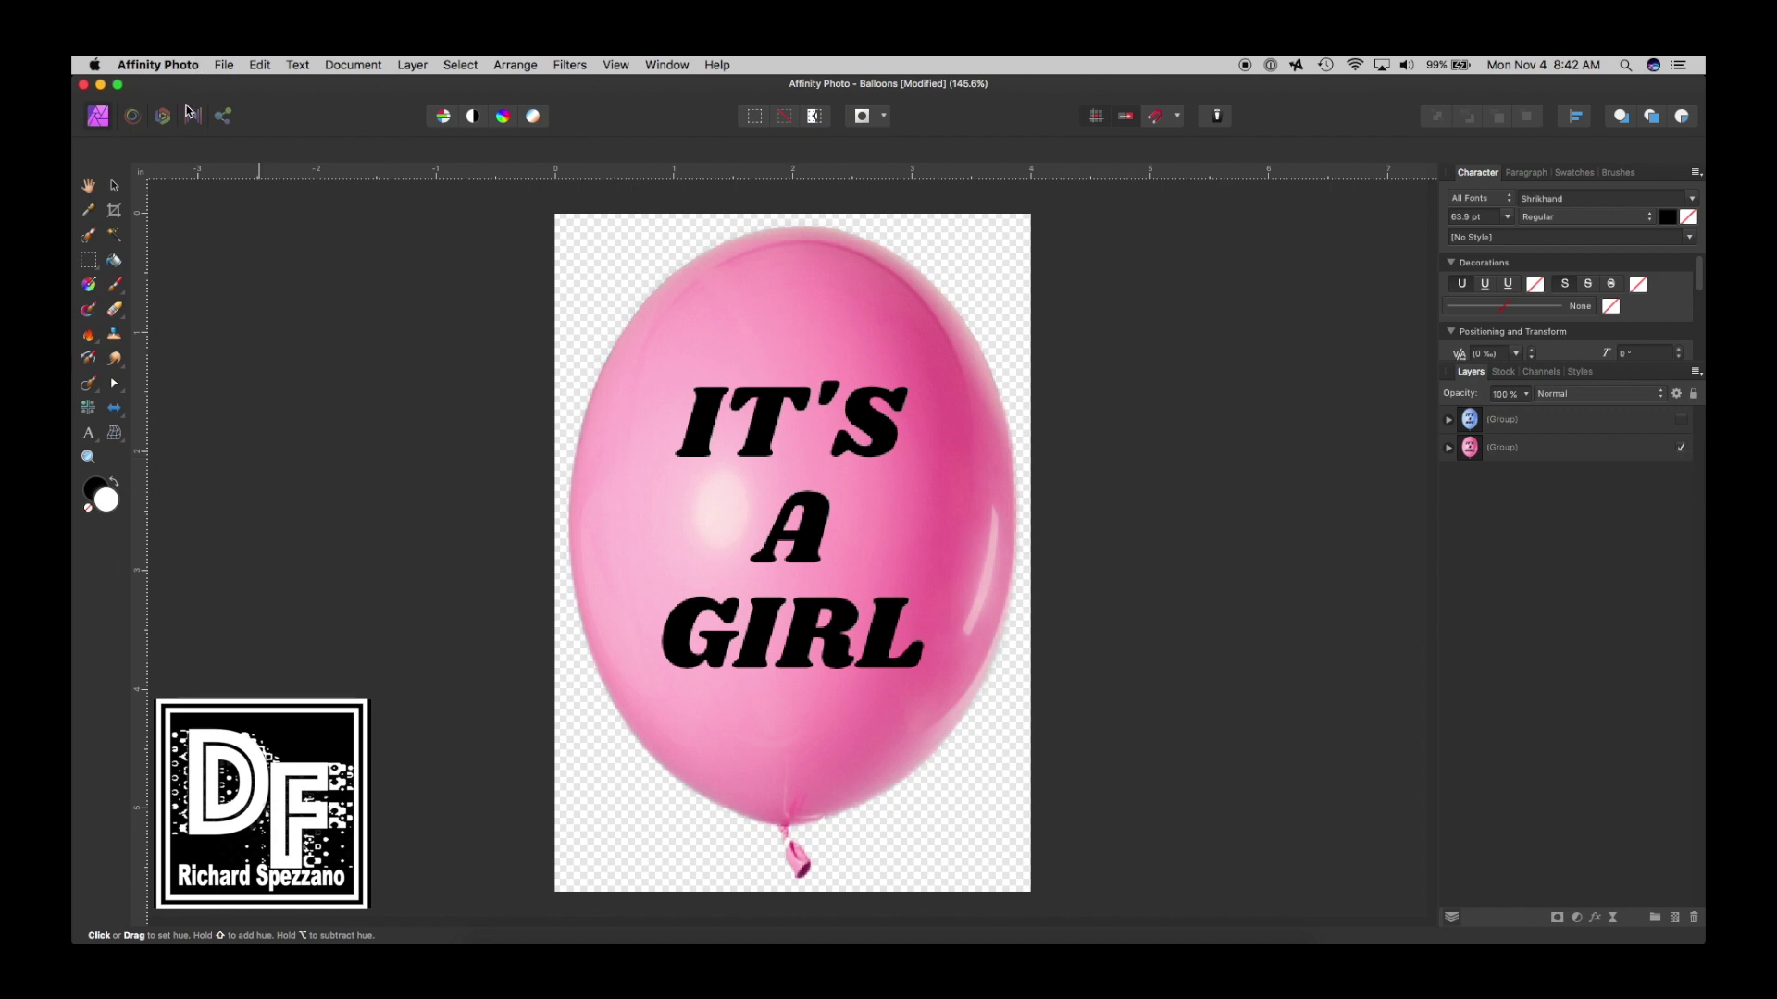
pyautogui.click(228, 70)
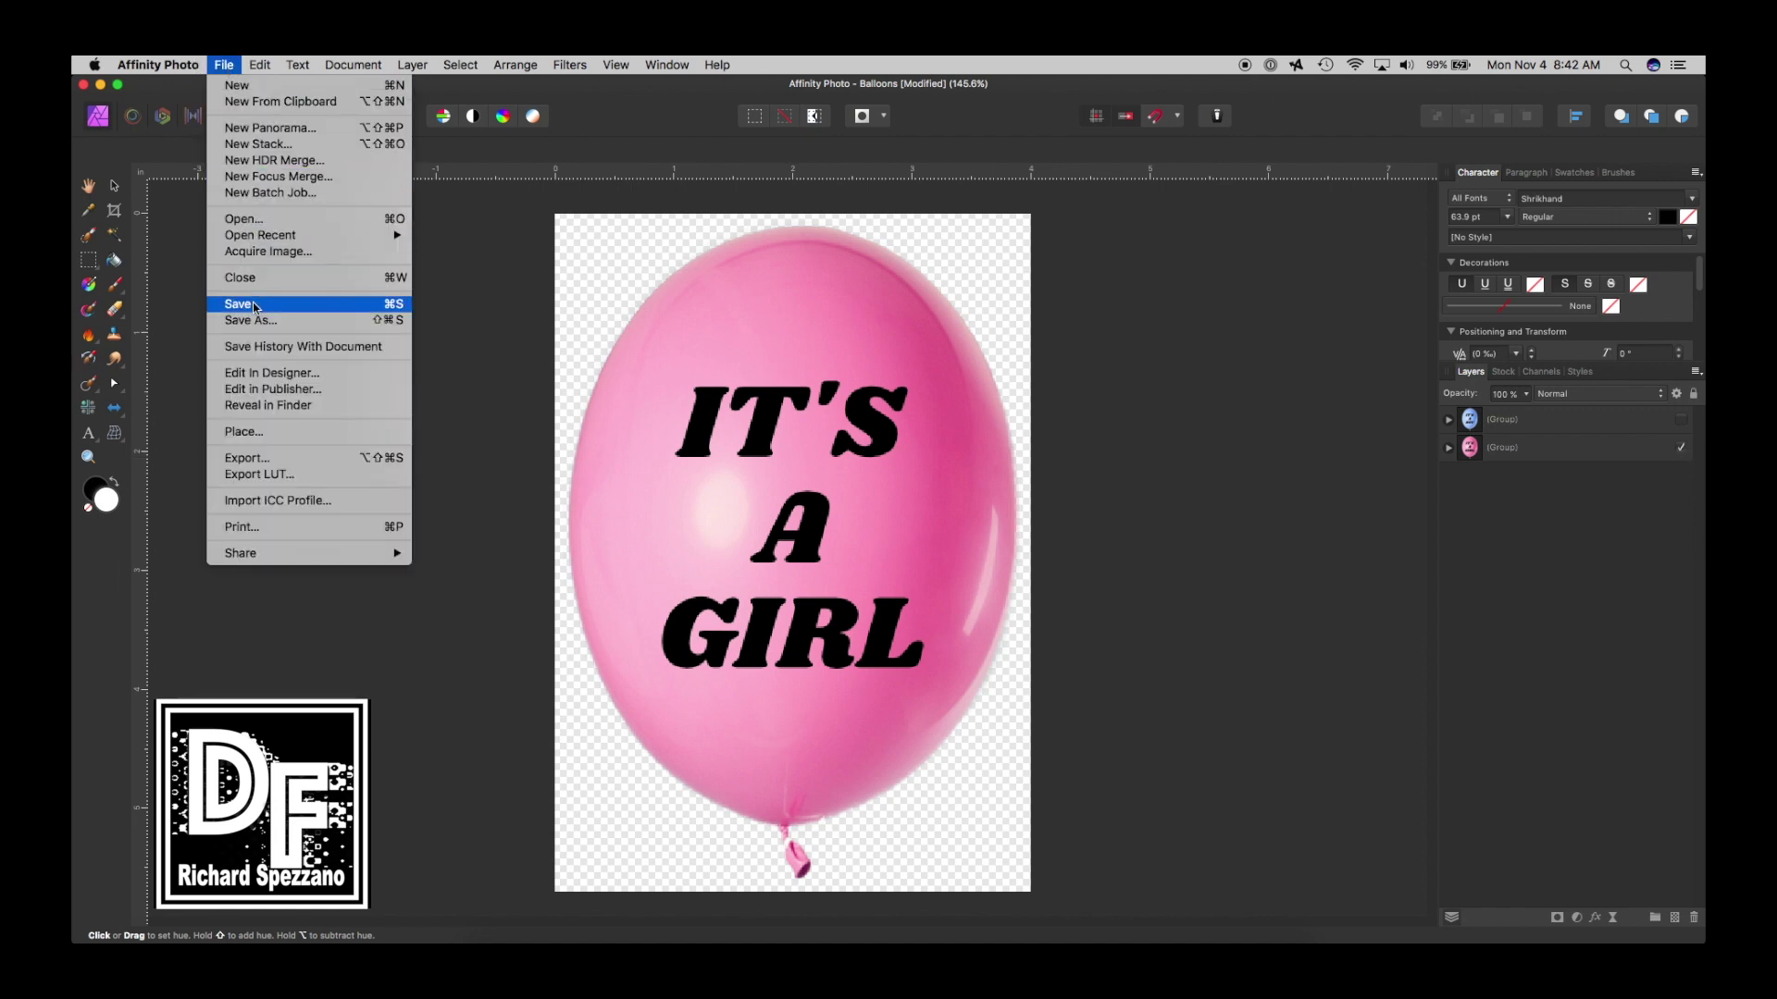
pyautogui.click(254, 305)
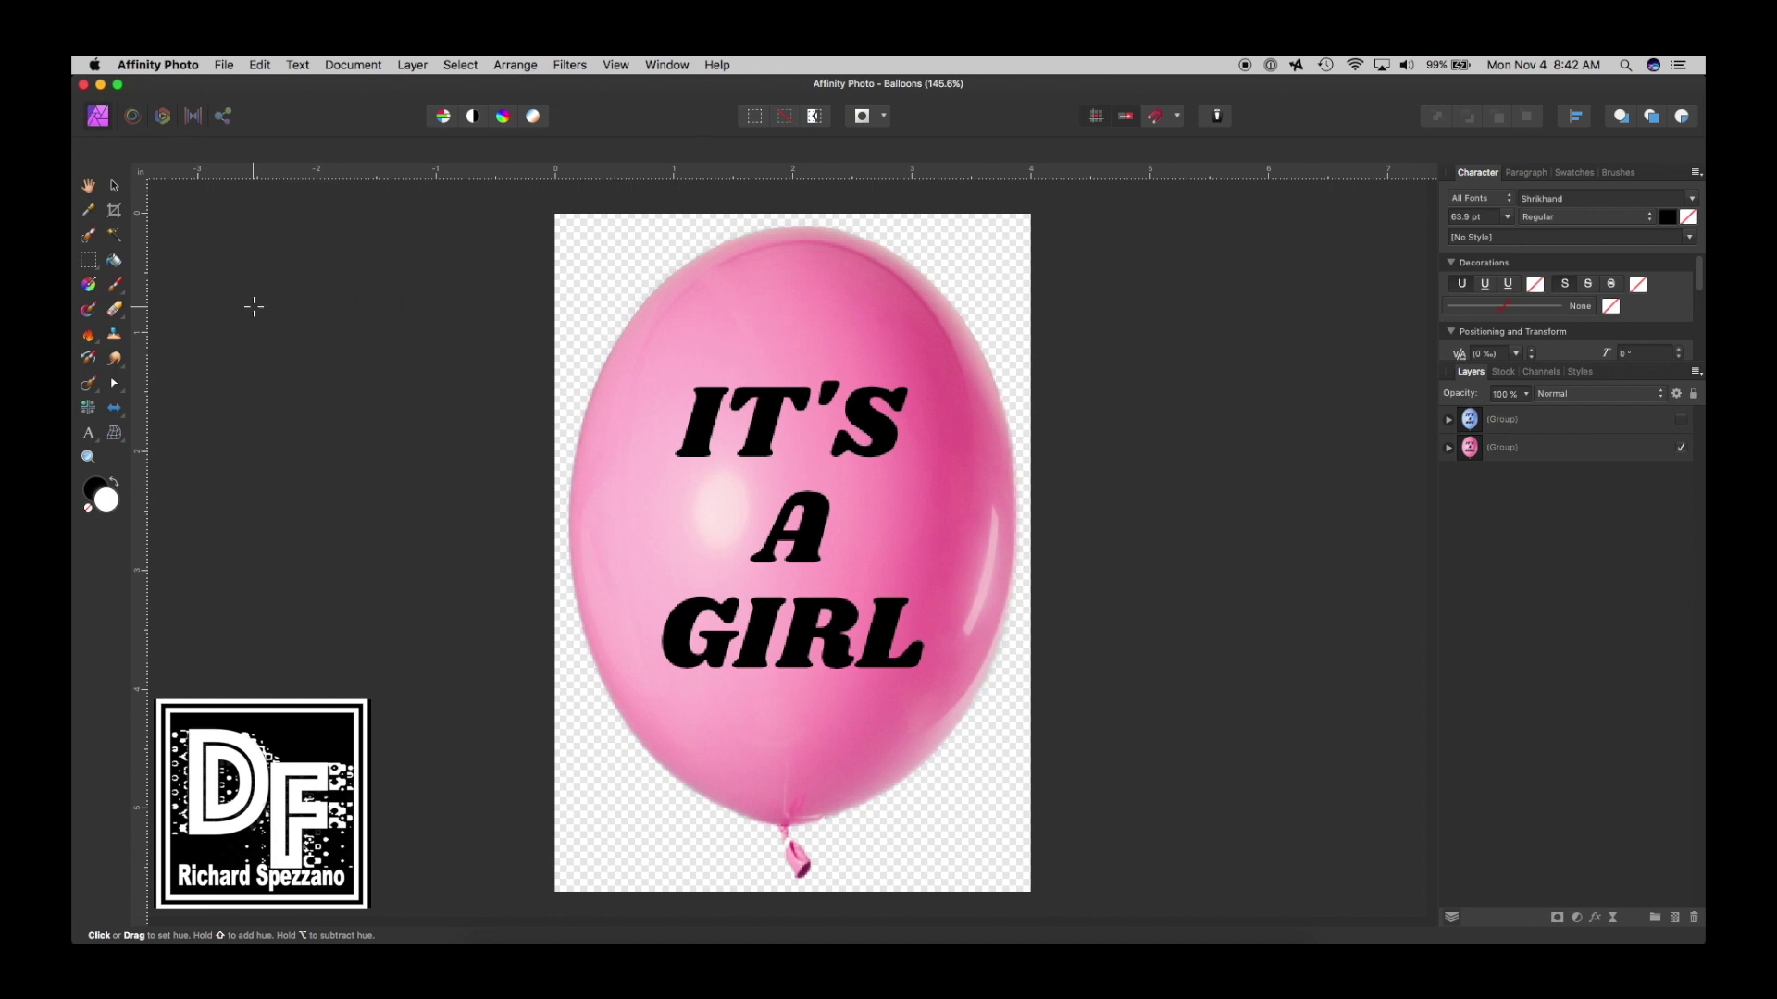
# Create a new 210 × 297 mm print document with the default settings.
pyautogui.click(225, 66)
pyautogui.click(237, 85)
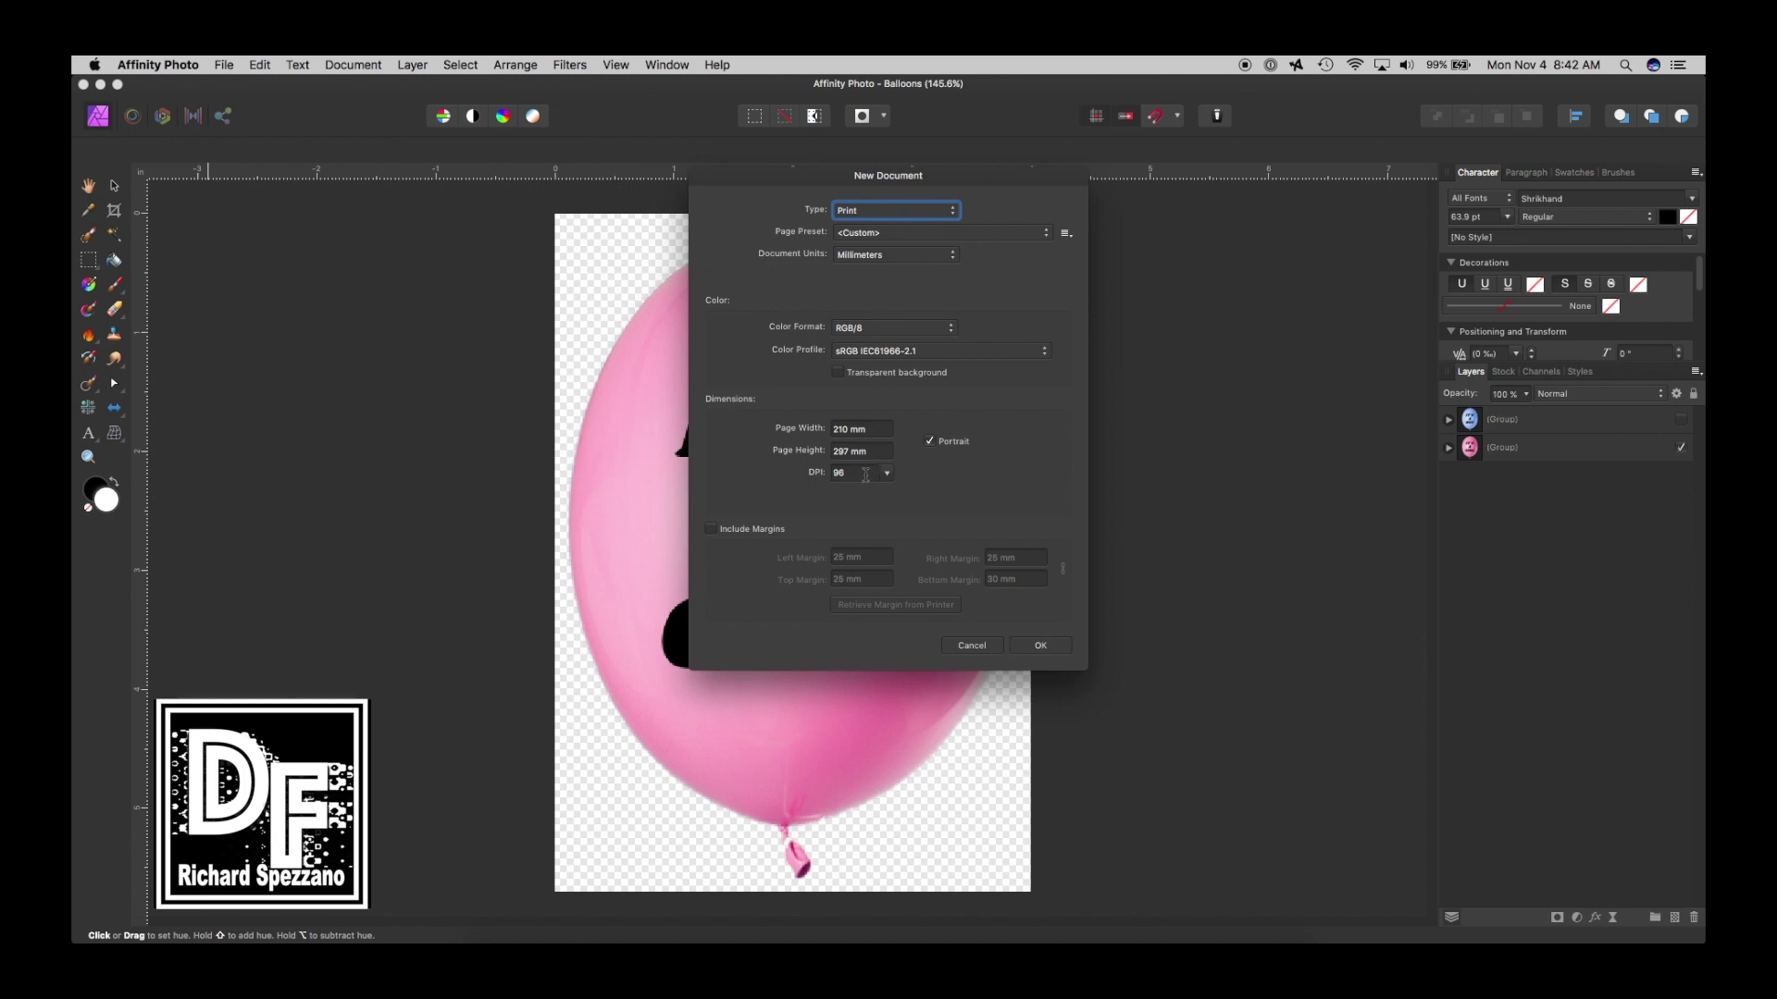
pyautogui.click(1041, 647)
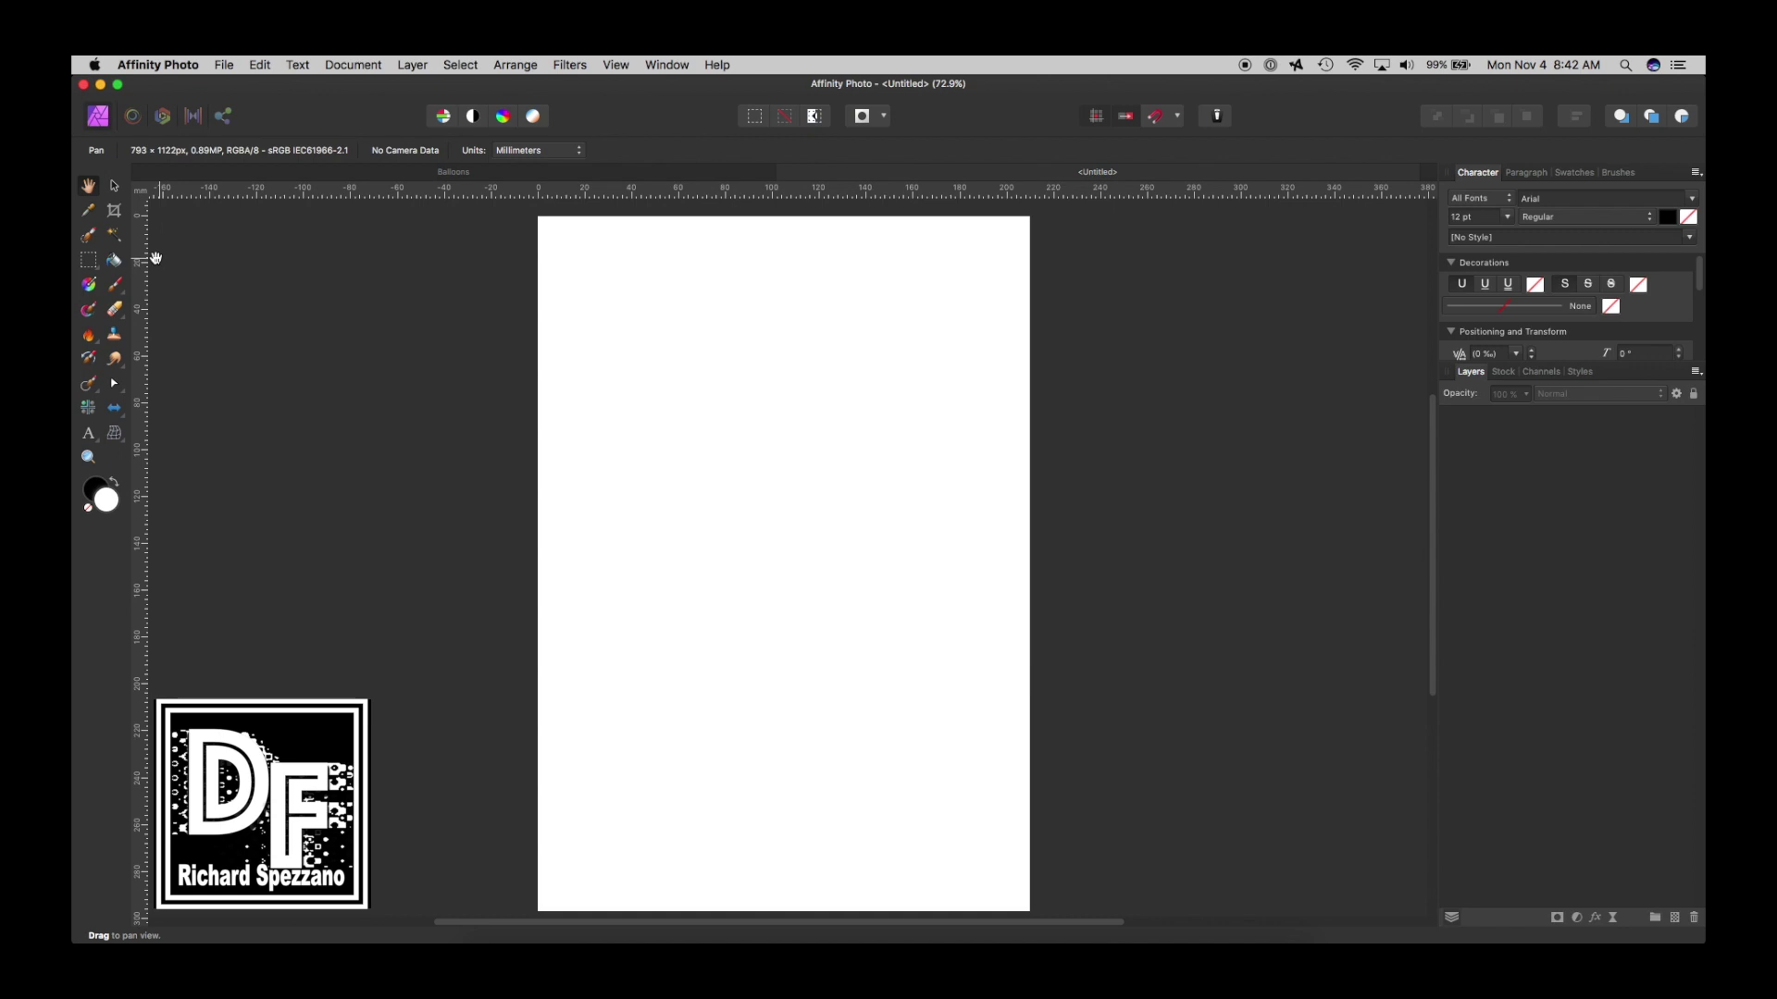
# Place Balloons.afphoto onto the left side of the blank page as an embedded document.
pyautogui.click(115, 188)
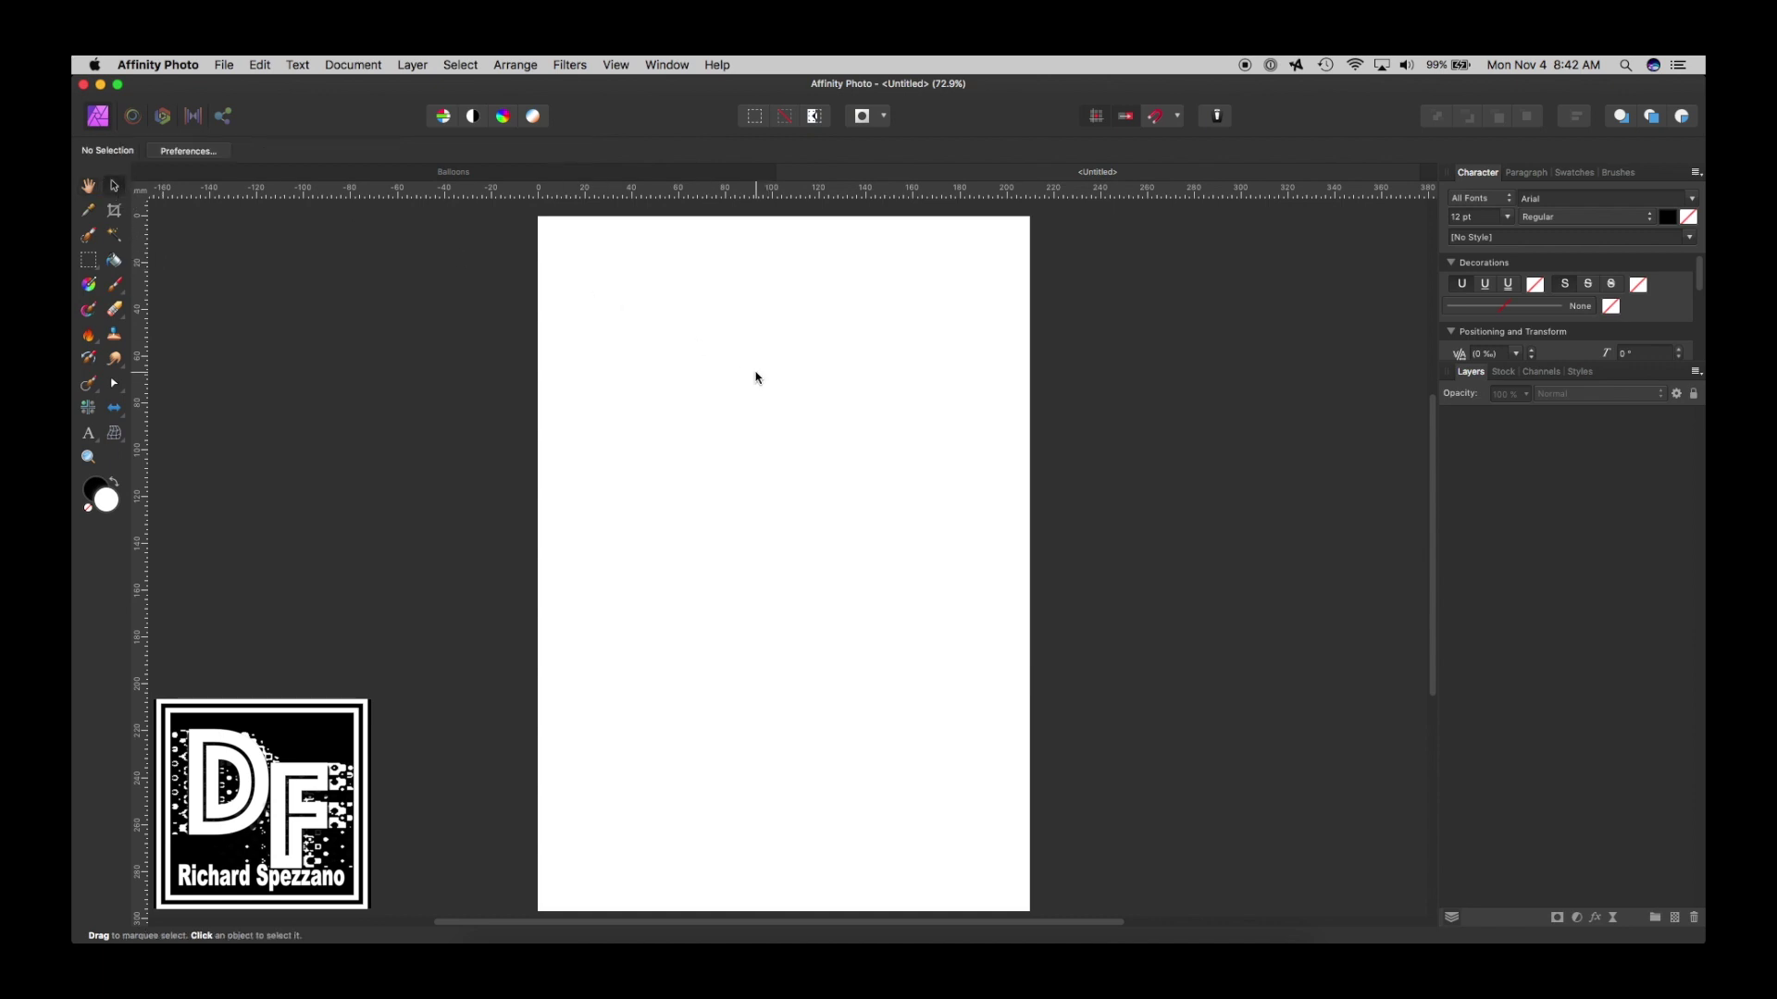
pyautogui.click(223, 65)
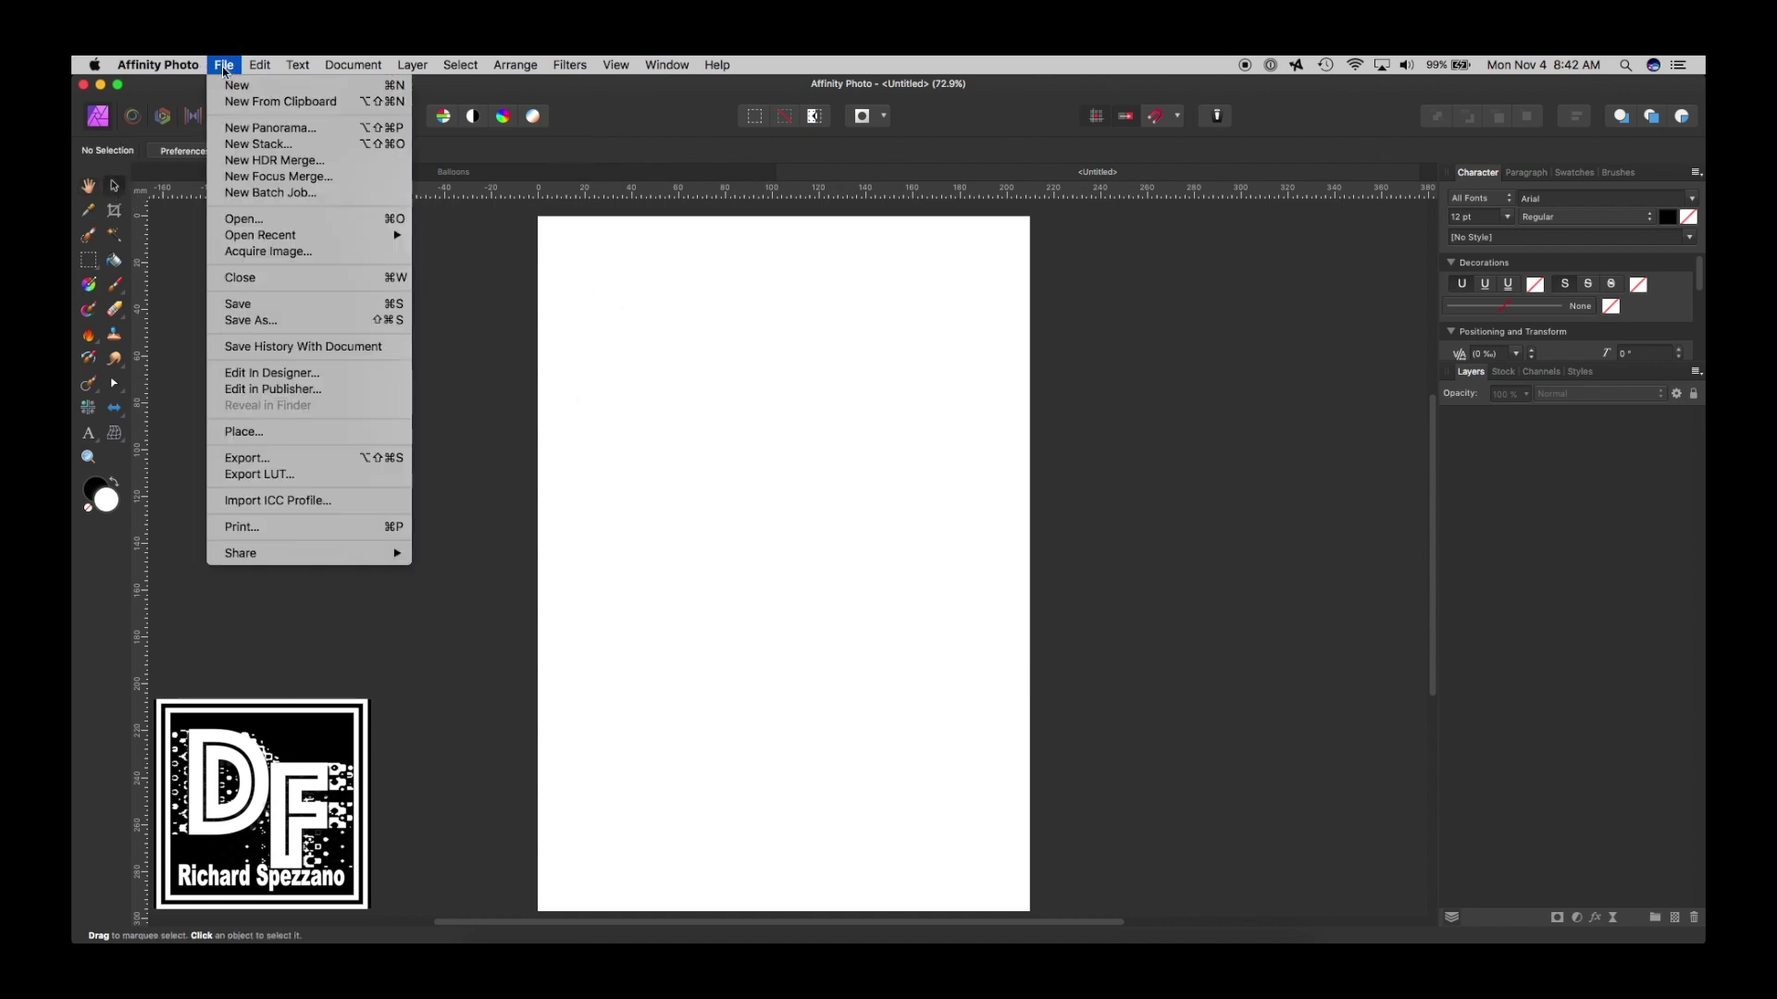
pyautogui.click(258, 435)
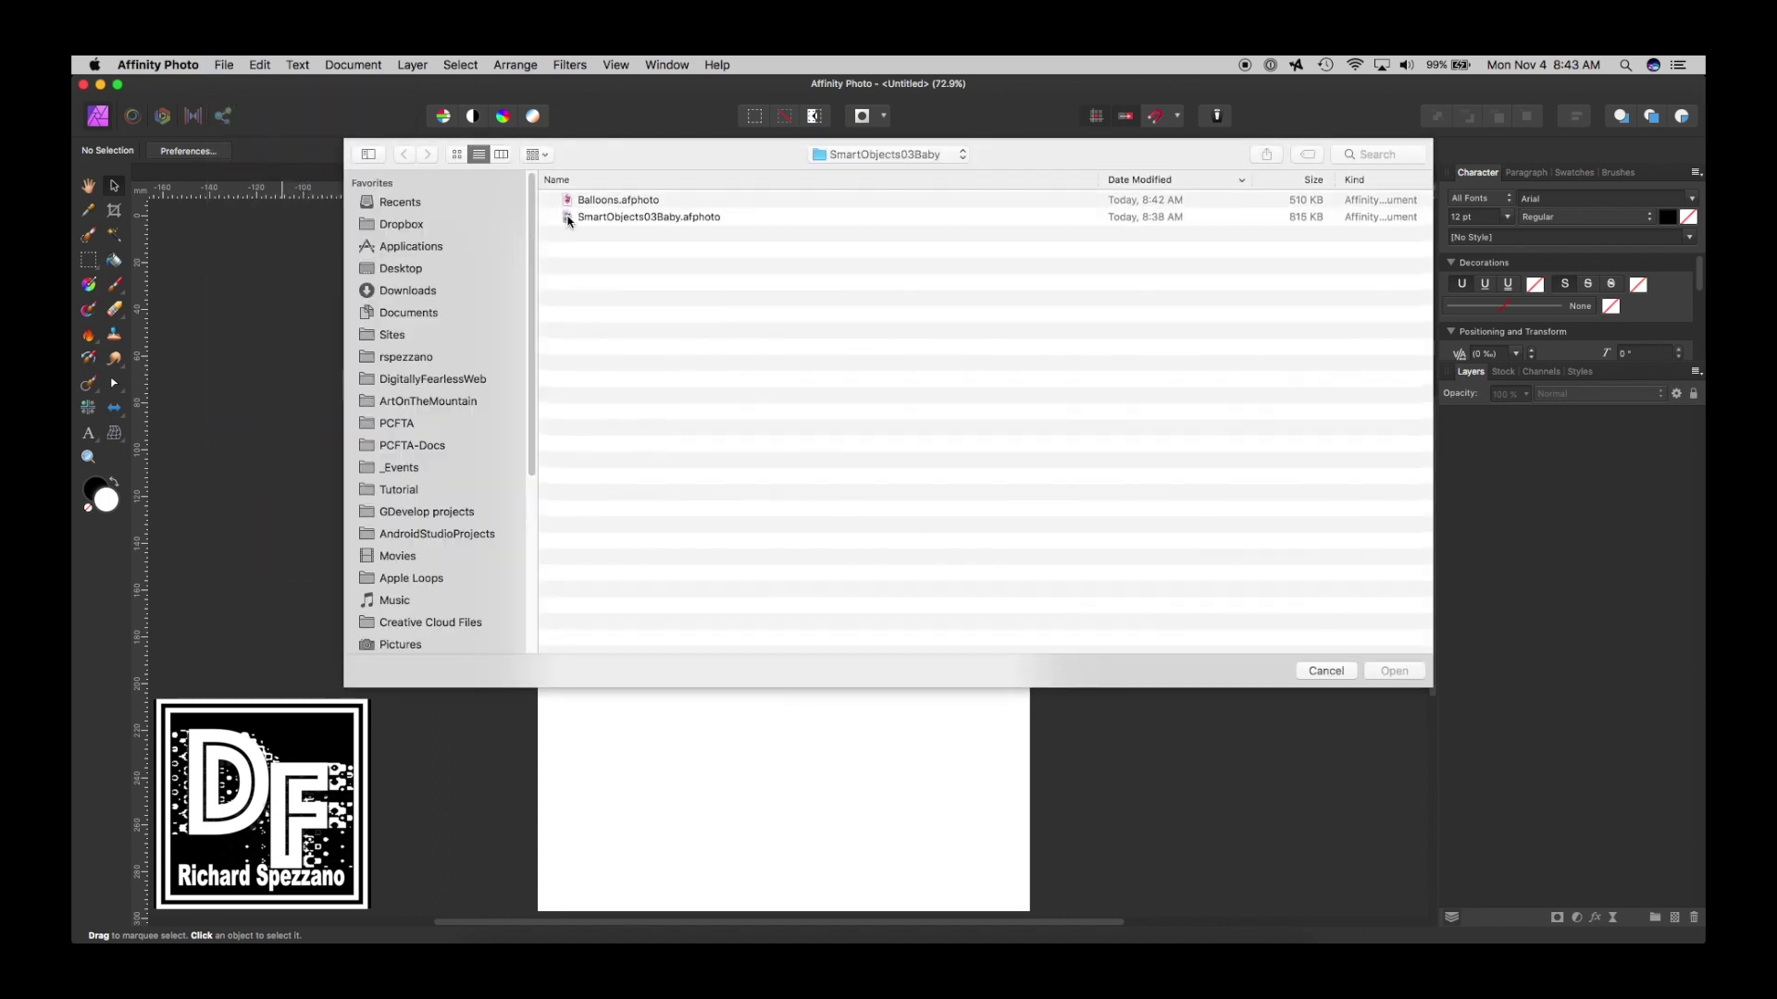
pyautogui.click(570, 202)
pyautogui.click(1394, 672)
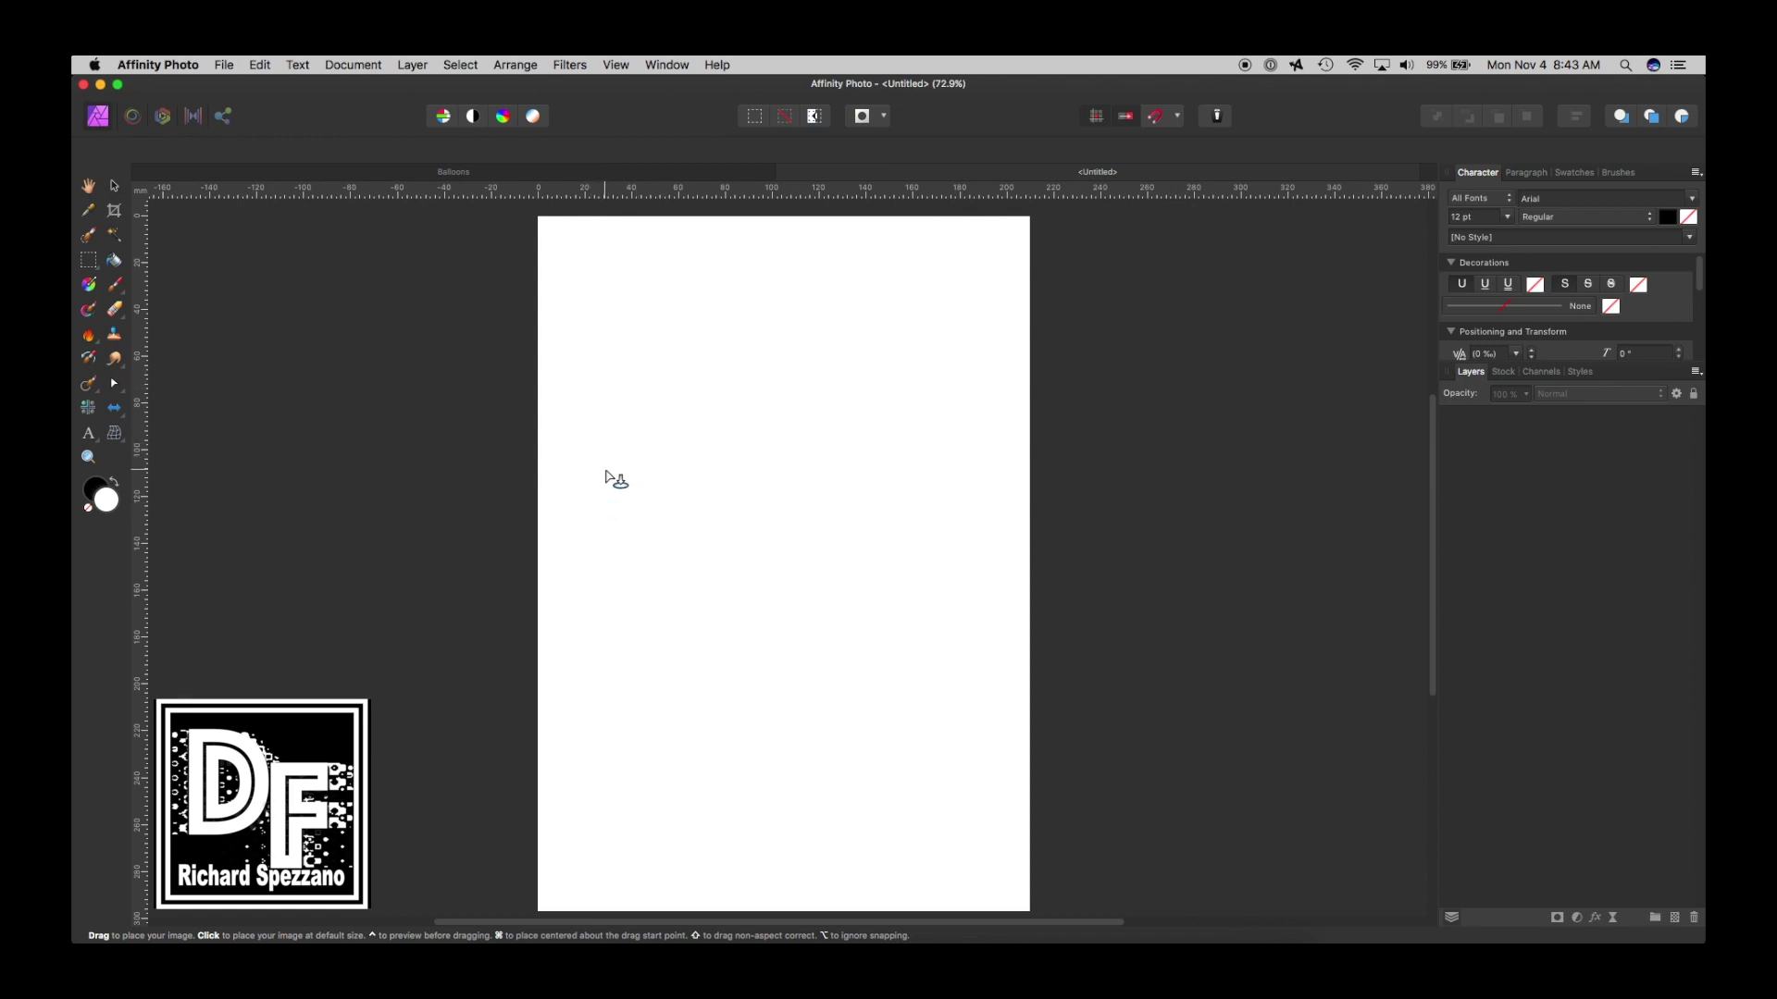
pyautogui.moveTo(605, 450); pyautogui.dragTo(695, 574)
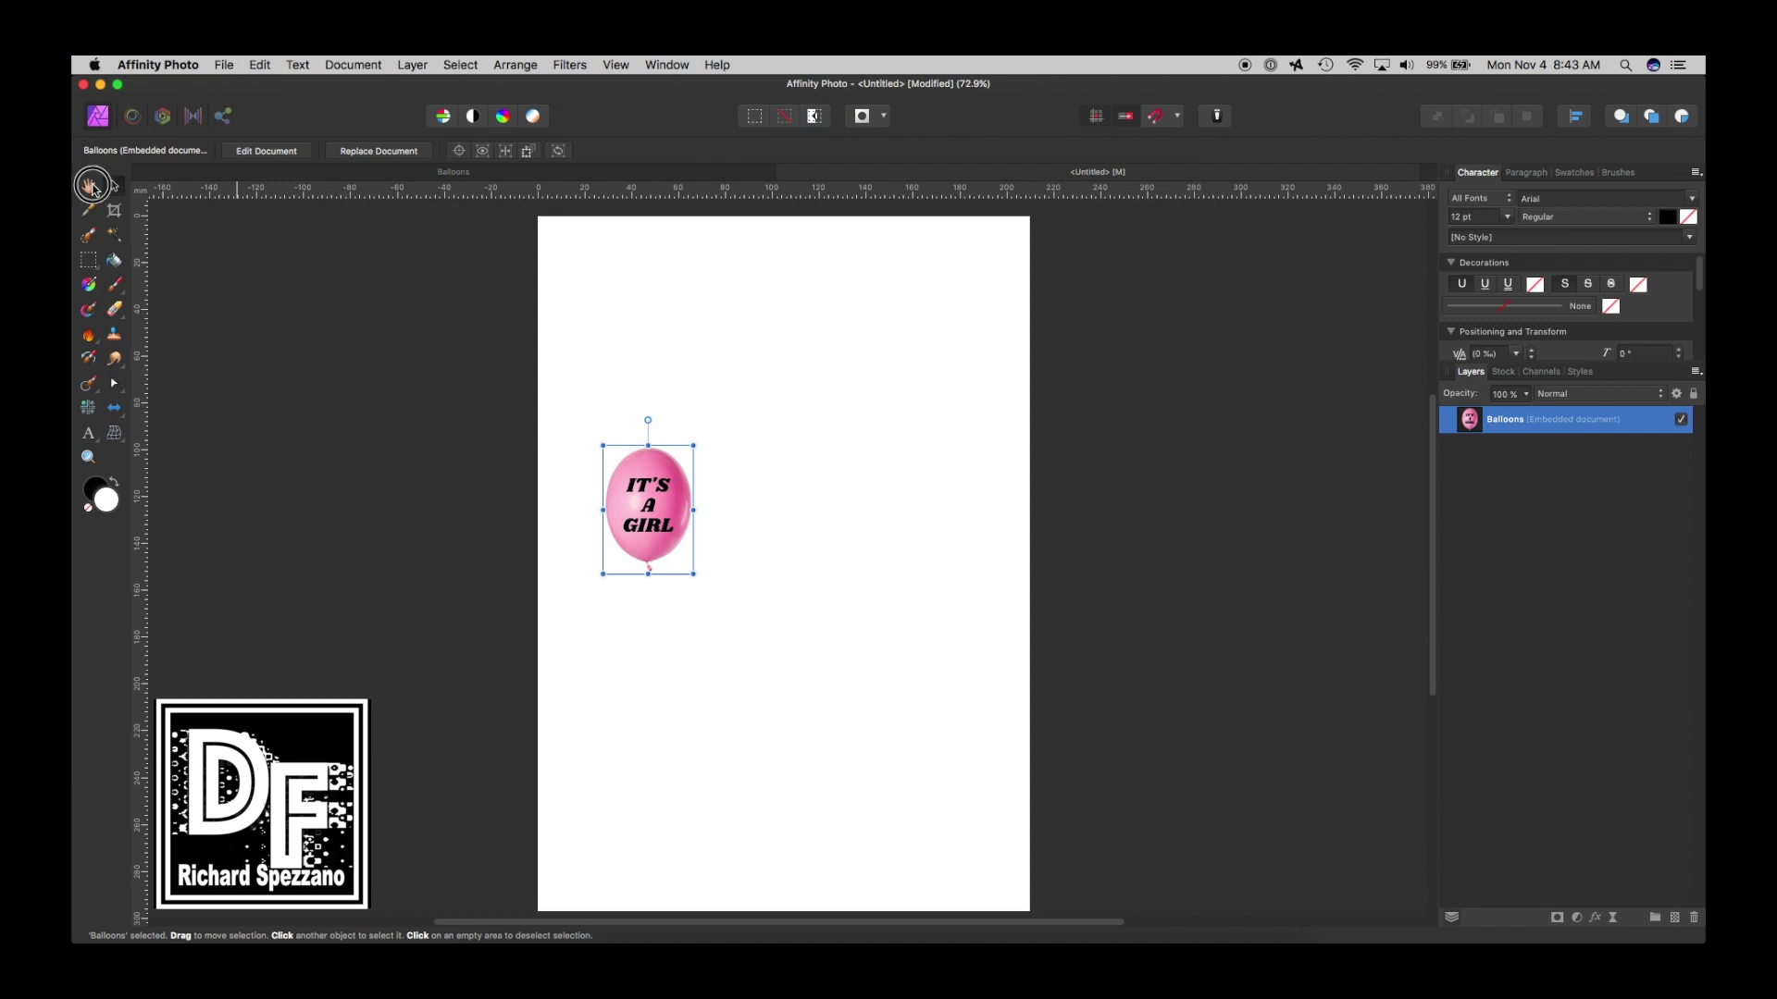
# Duplicate the balloon several times, offsetting the first copy to the right of the original.
pyautogui.click(88, 185)
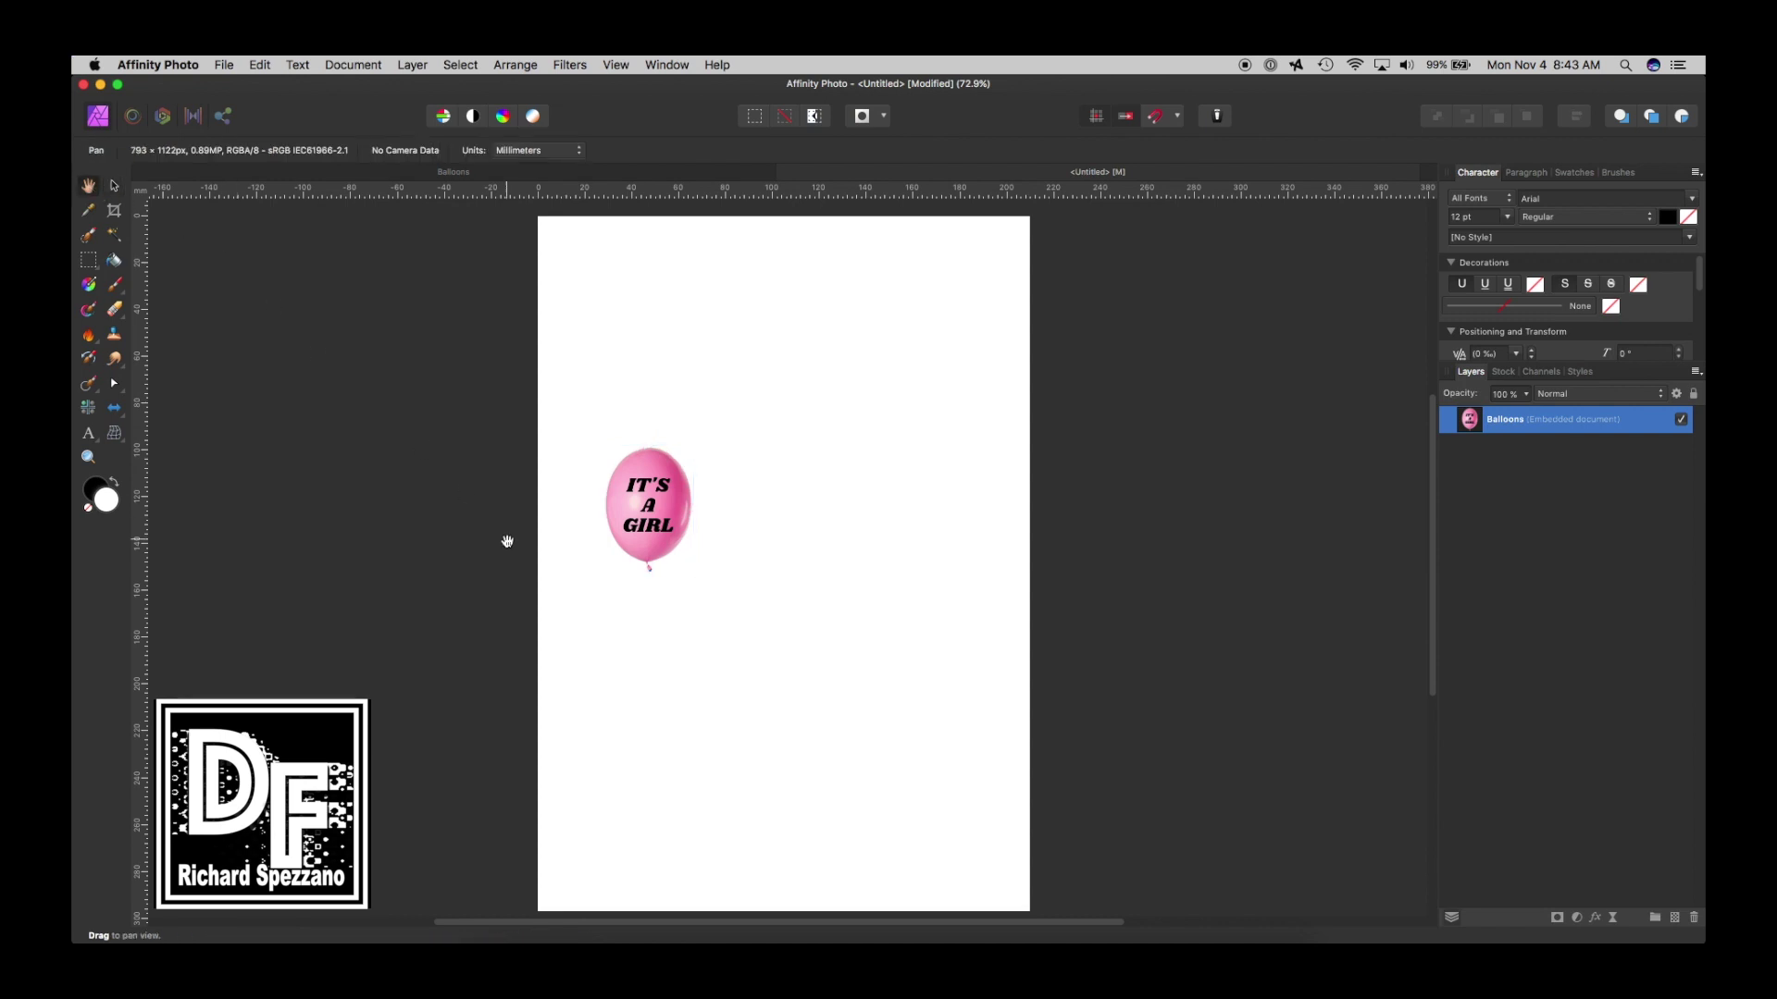
pyautogui.click(114, 186)
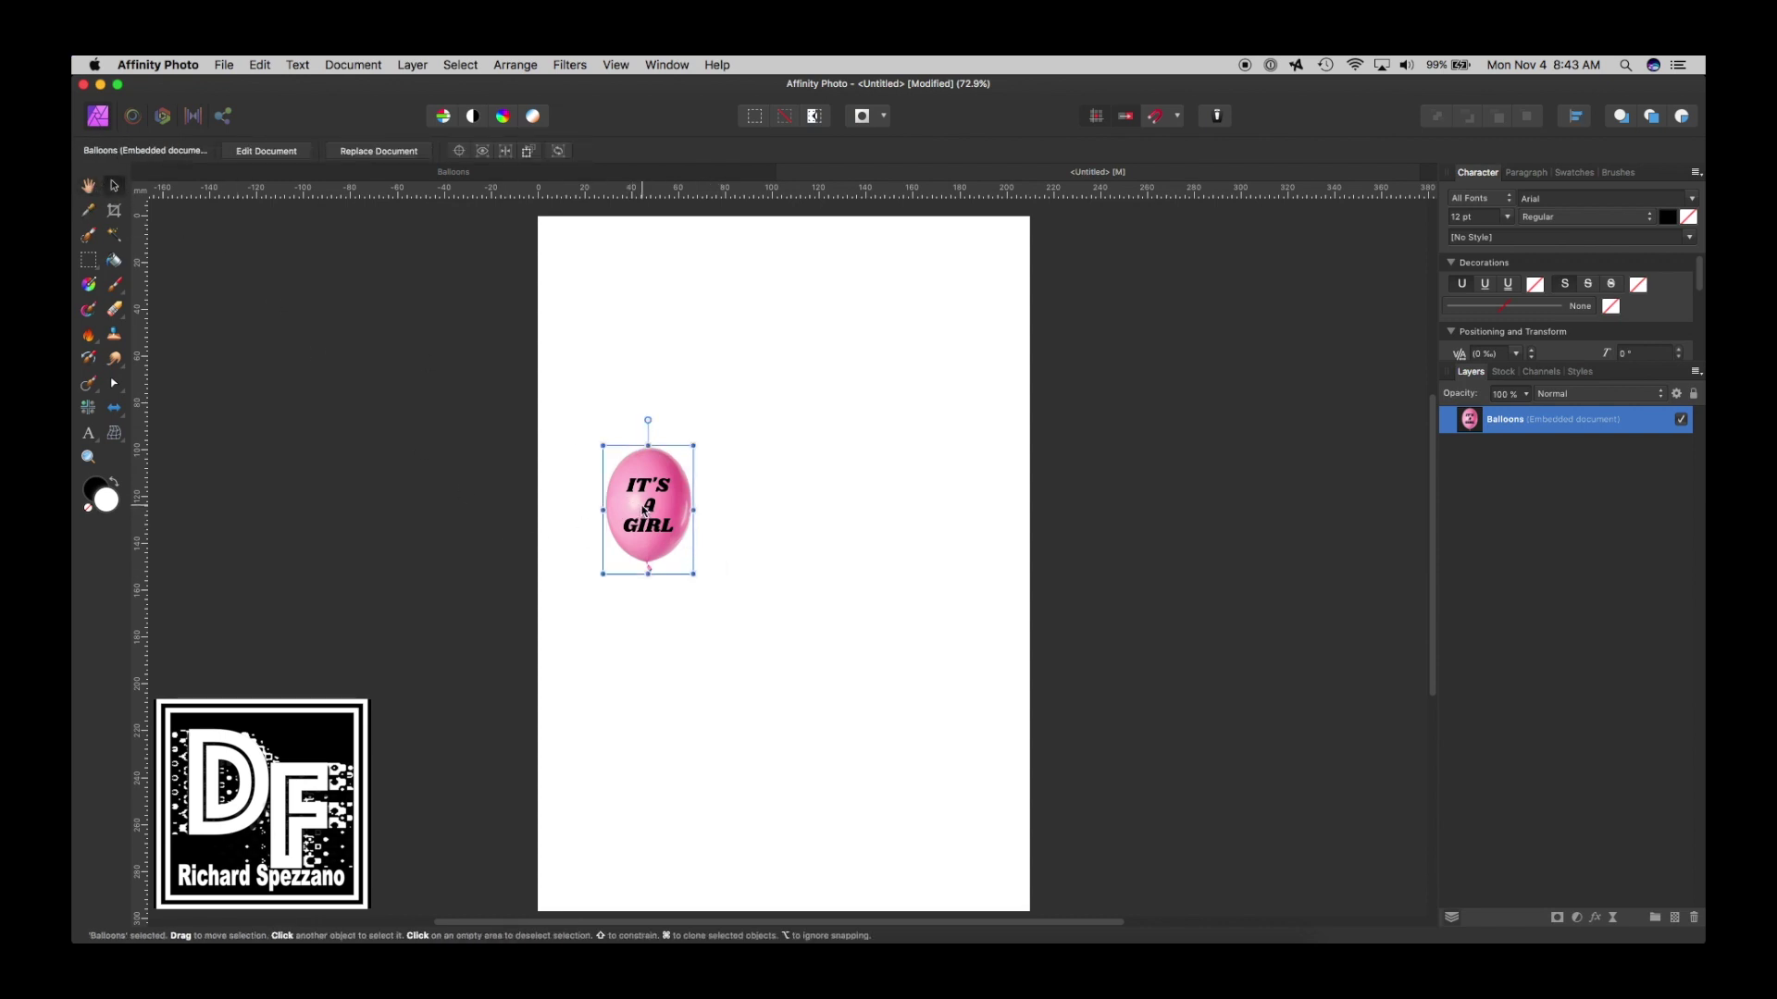
pyautogui.press('super+j')
pyautogui.moveTo(645, 509); pyautogui.dragTo(710, 518)
pyautogui.press('super+j')
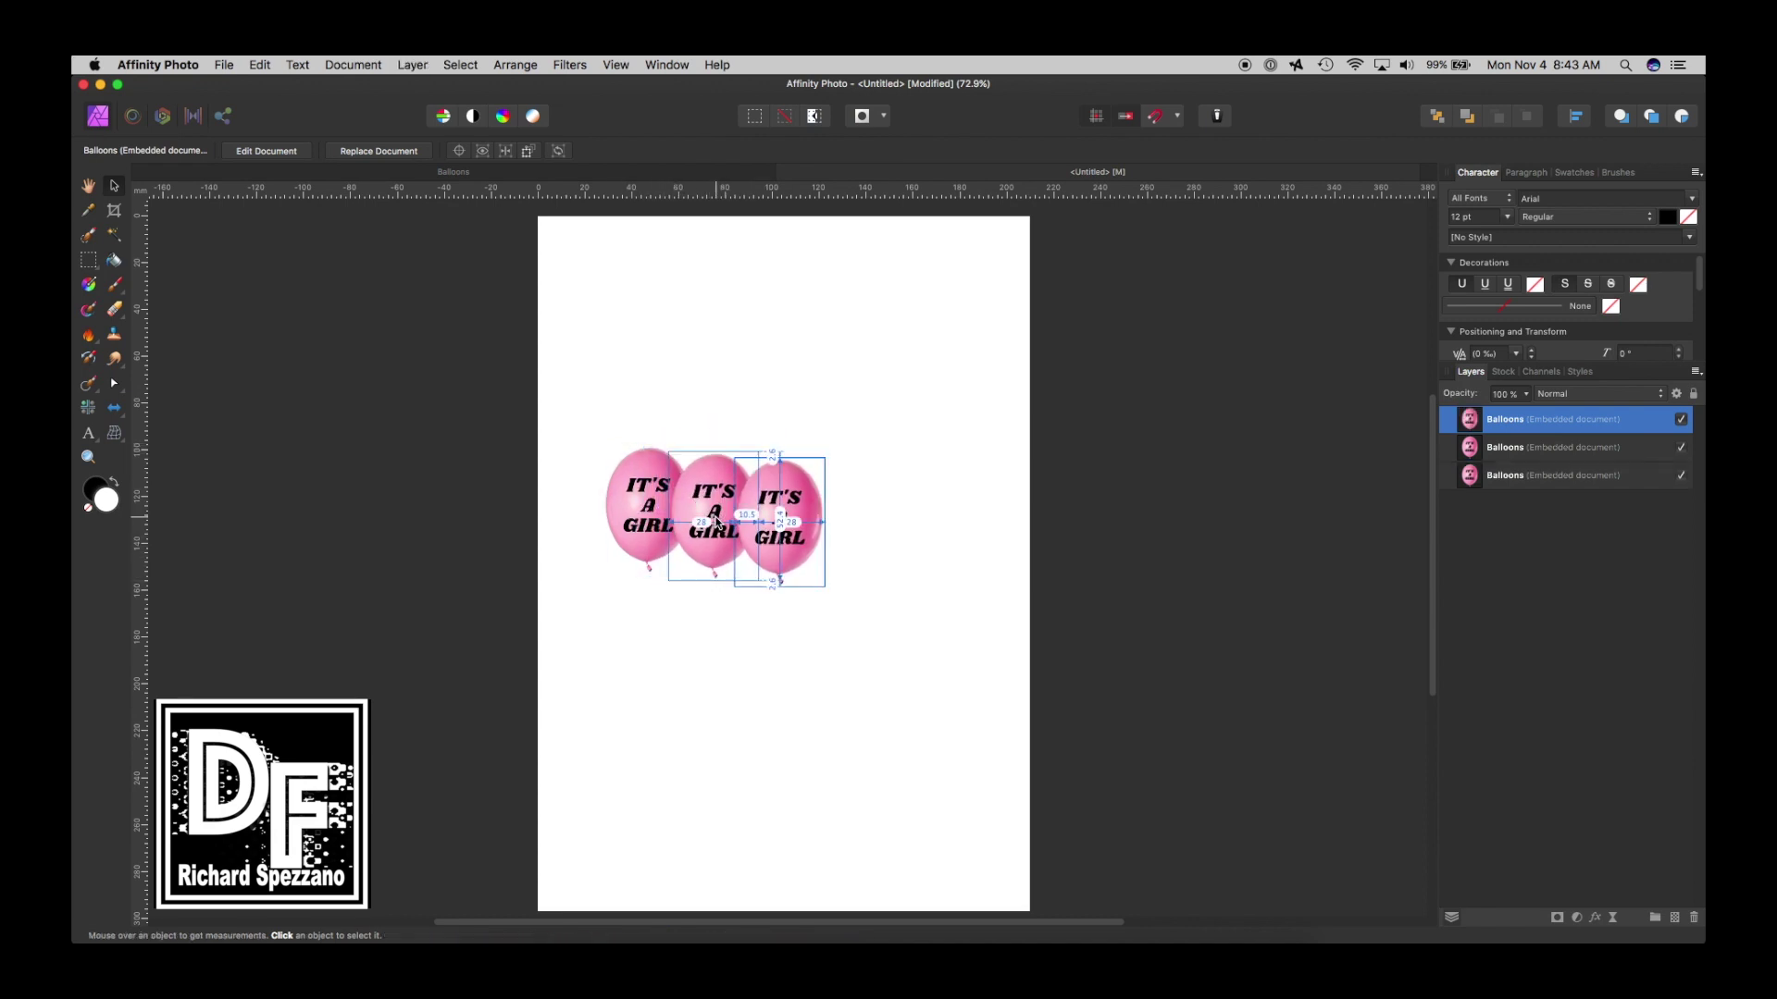
pyautogui.press('super+j')
pyautogui.press('super+j')
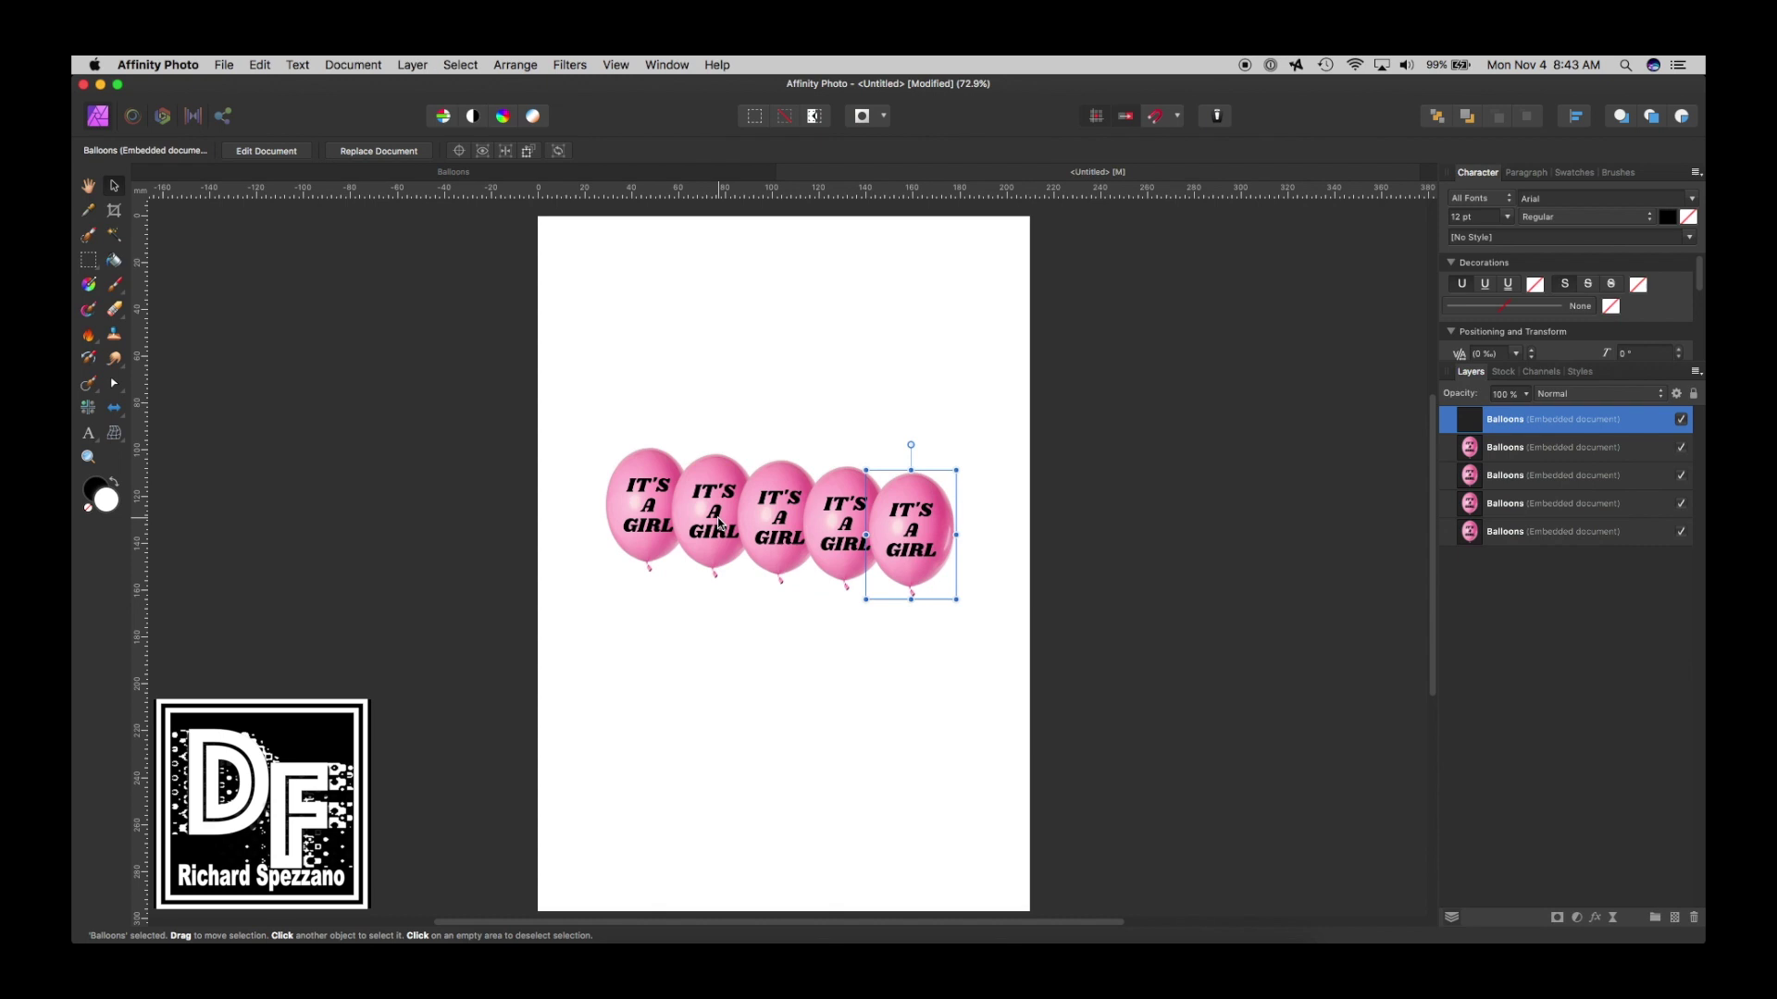
# Drag the copies into an overlapping cluster and bring the middle balloon to the front.
pyautogui.click(706, 508)
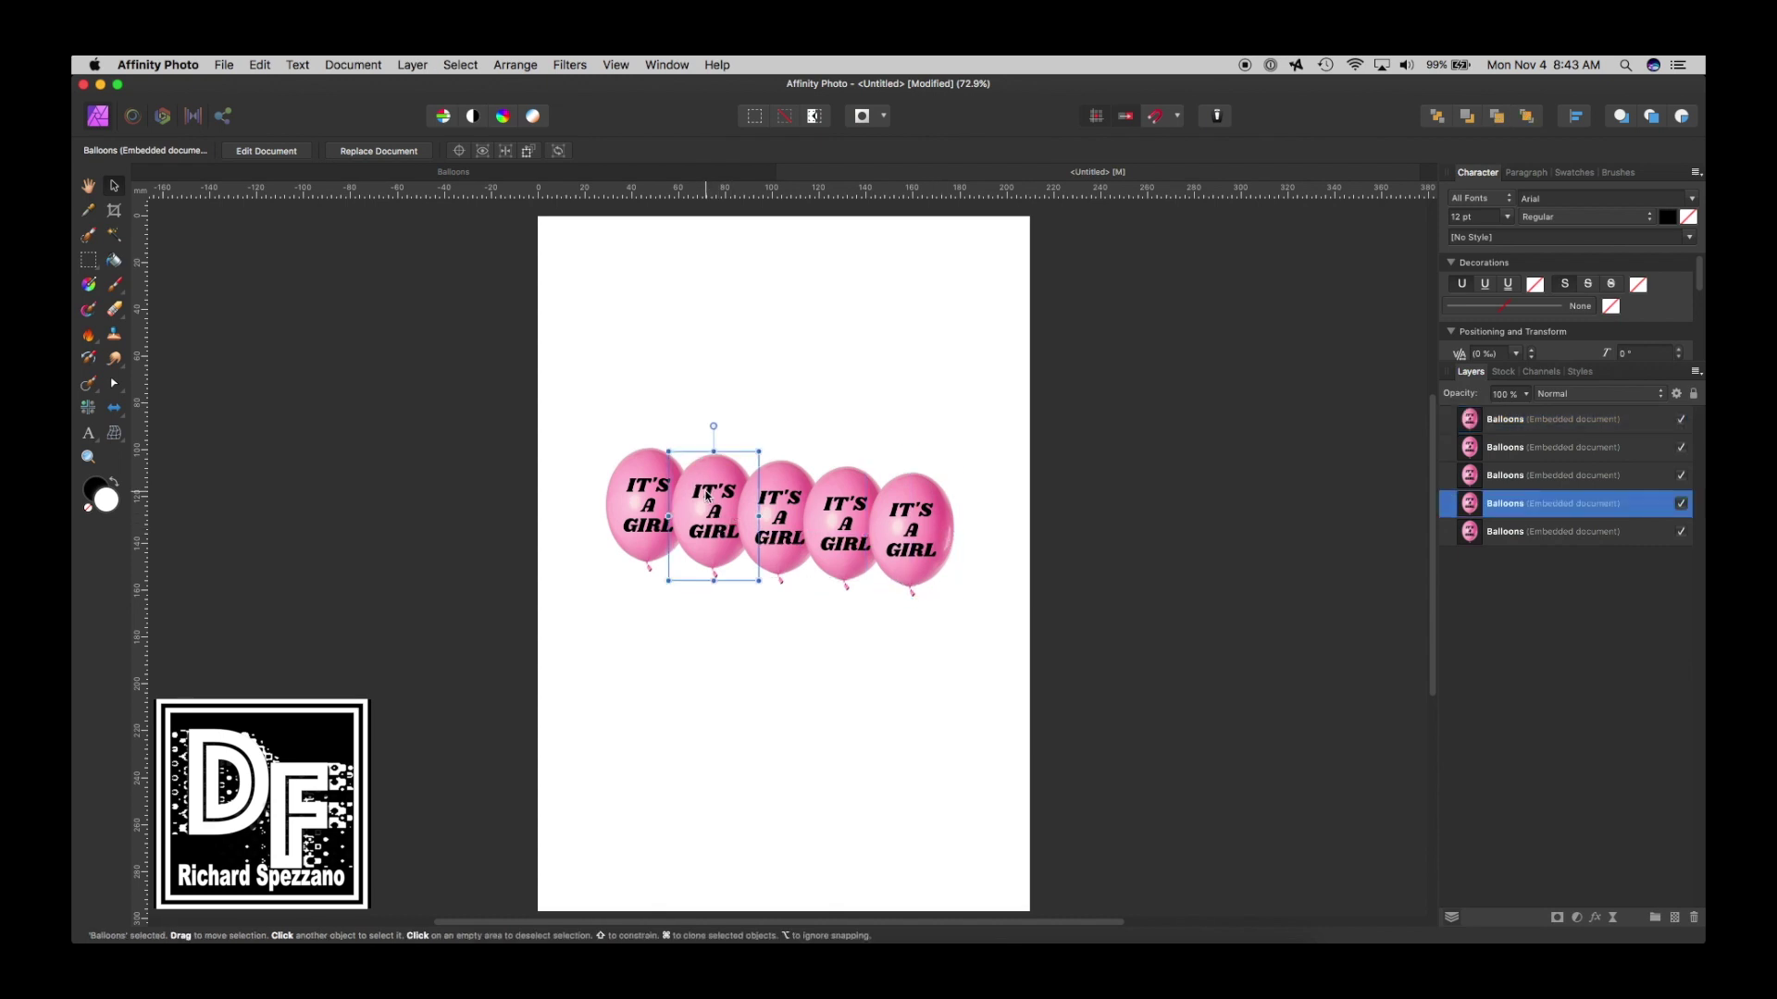
pyautogui.moveTo(705, 509); pyautogui.dragTo(703, 476)
pyautogui.moveTo(777, 532); pyautogui.dragTo(797, 476)
pyautogui.moveTo(919, 534); pyautogui.dragTo(701, 578)
pyautogui.moveTo(805, 504); pyautogui.dragTo(812, 504)
pyautogui.click(748, 530)
pyautogui.moveTo(1475, 488); pyautogui.dragTo(1469, 407)
pyautogui.click(840, 508)
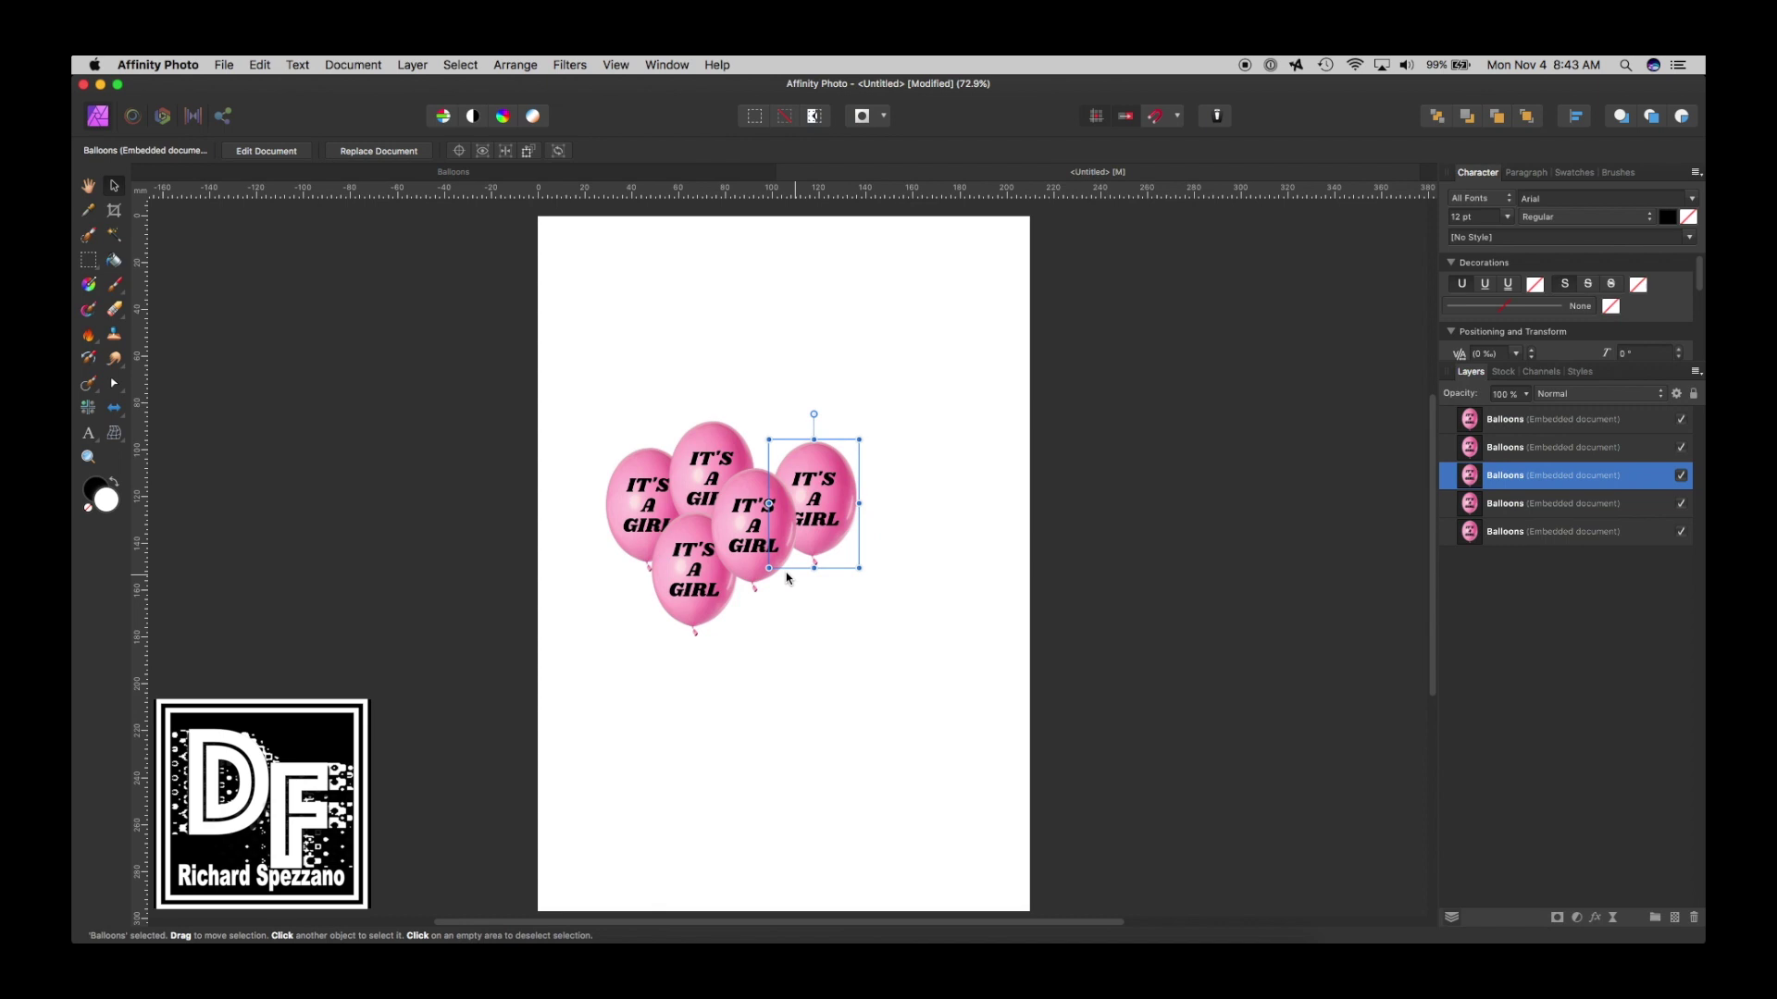
# Add a balloon below the group and another at the top behind the others, then fine-tune positions.
pyautogui.moveTo(835, 515)
pyautogui.mouseDown()
pyautogui.moveTo(817, 597)
pyautogui.moveTo(882, 585)
pyautogui.mouseUp()
pyautogui.moveTo(780, 556); pyautogui.dragTo(788, 576)
pyautogui.click(826, 479)
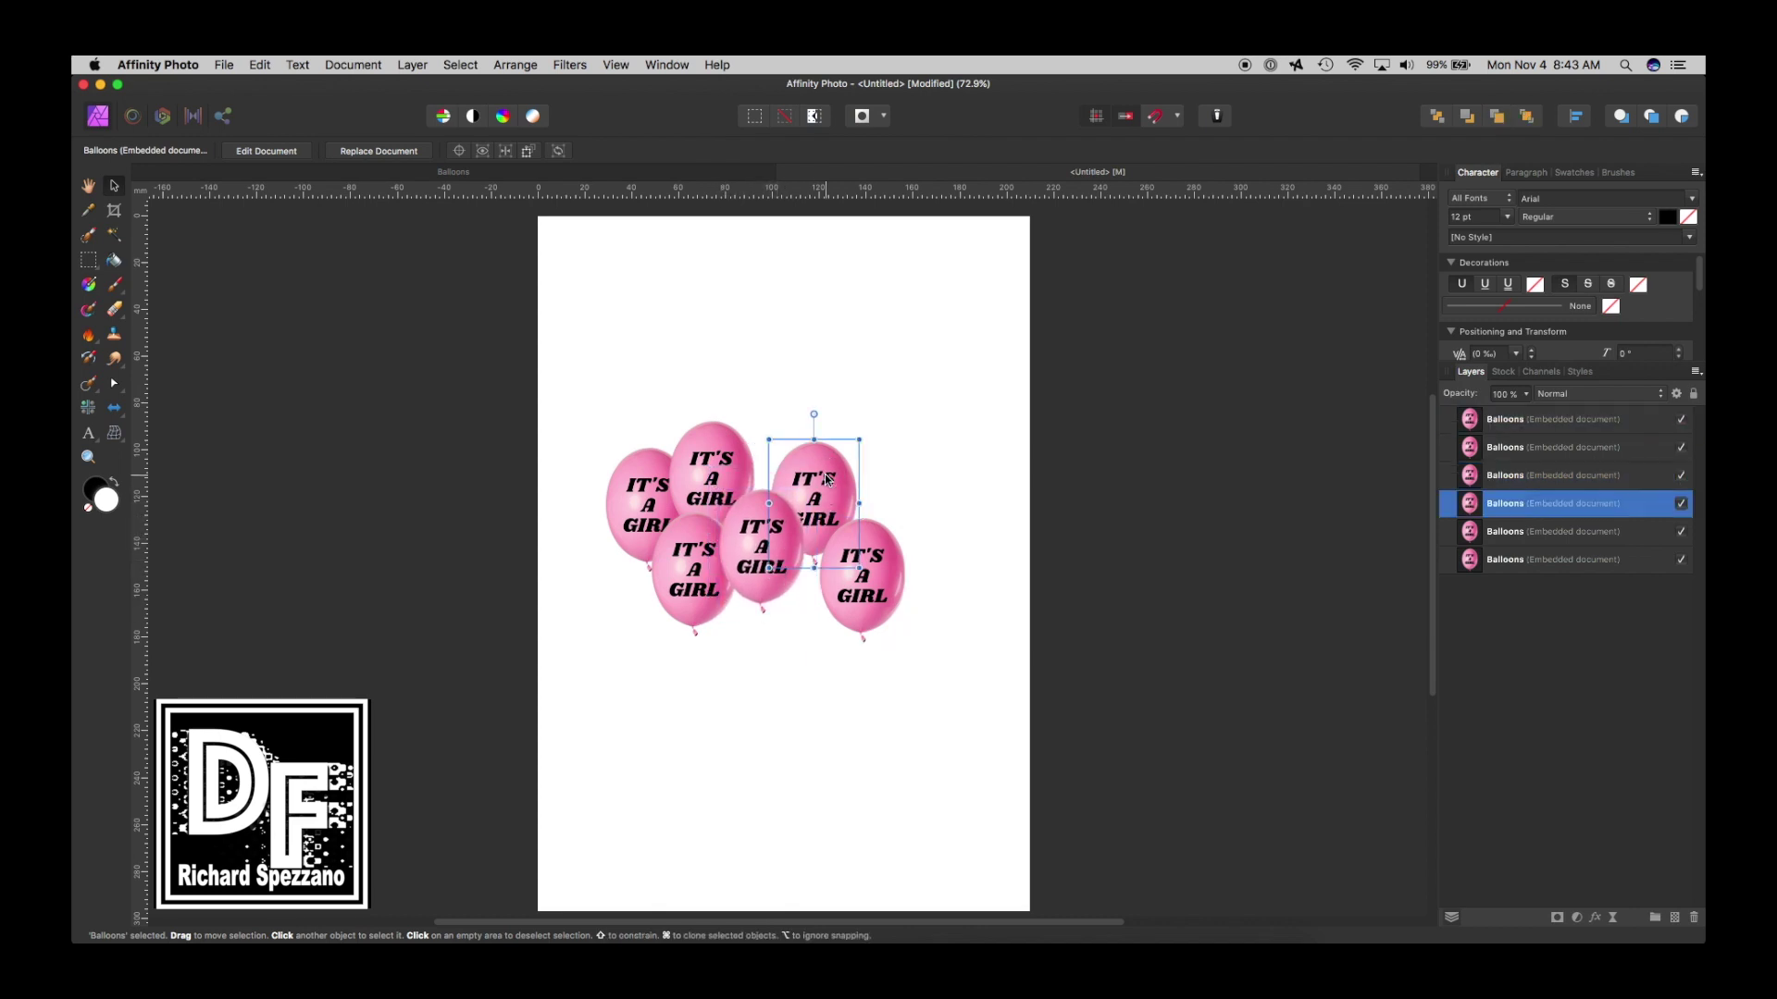
pyautogui.press('super+j')
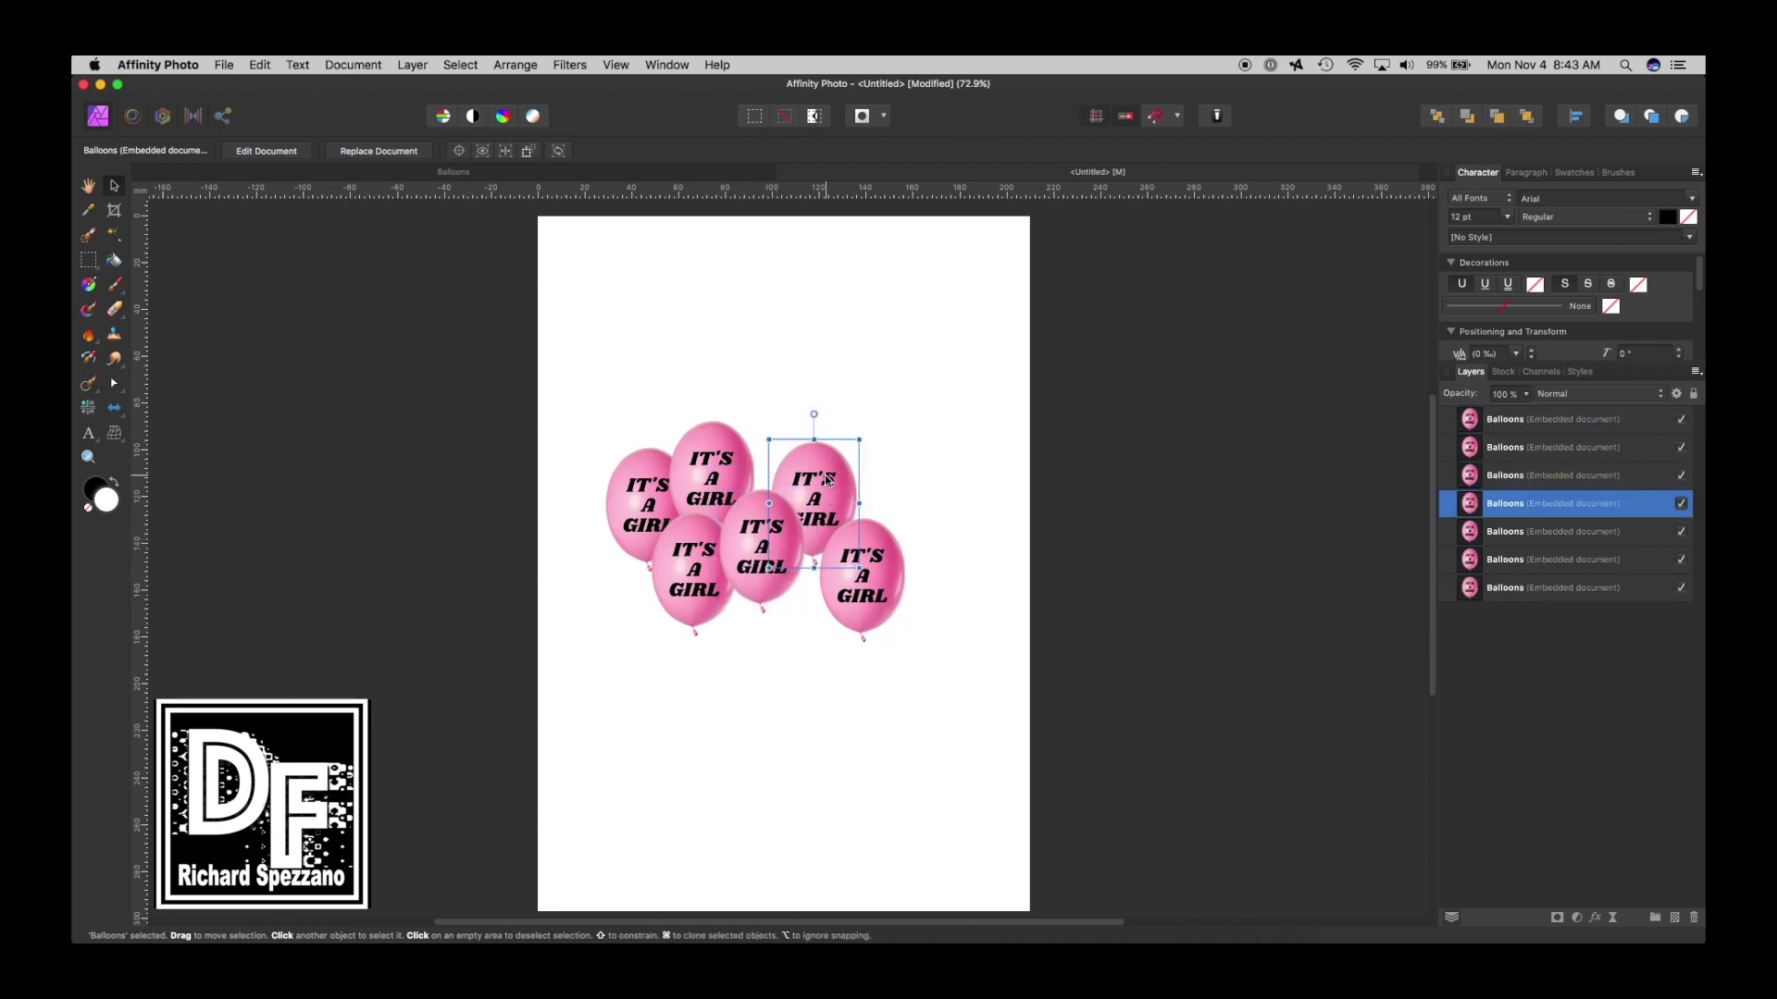
pyautogui.moveTo(826, 479); pyautogui.dragTo(782, 435)
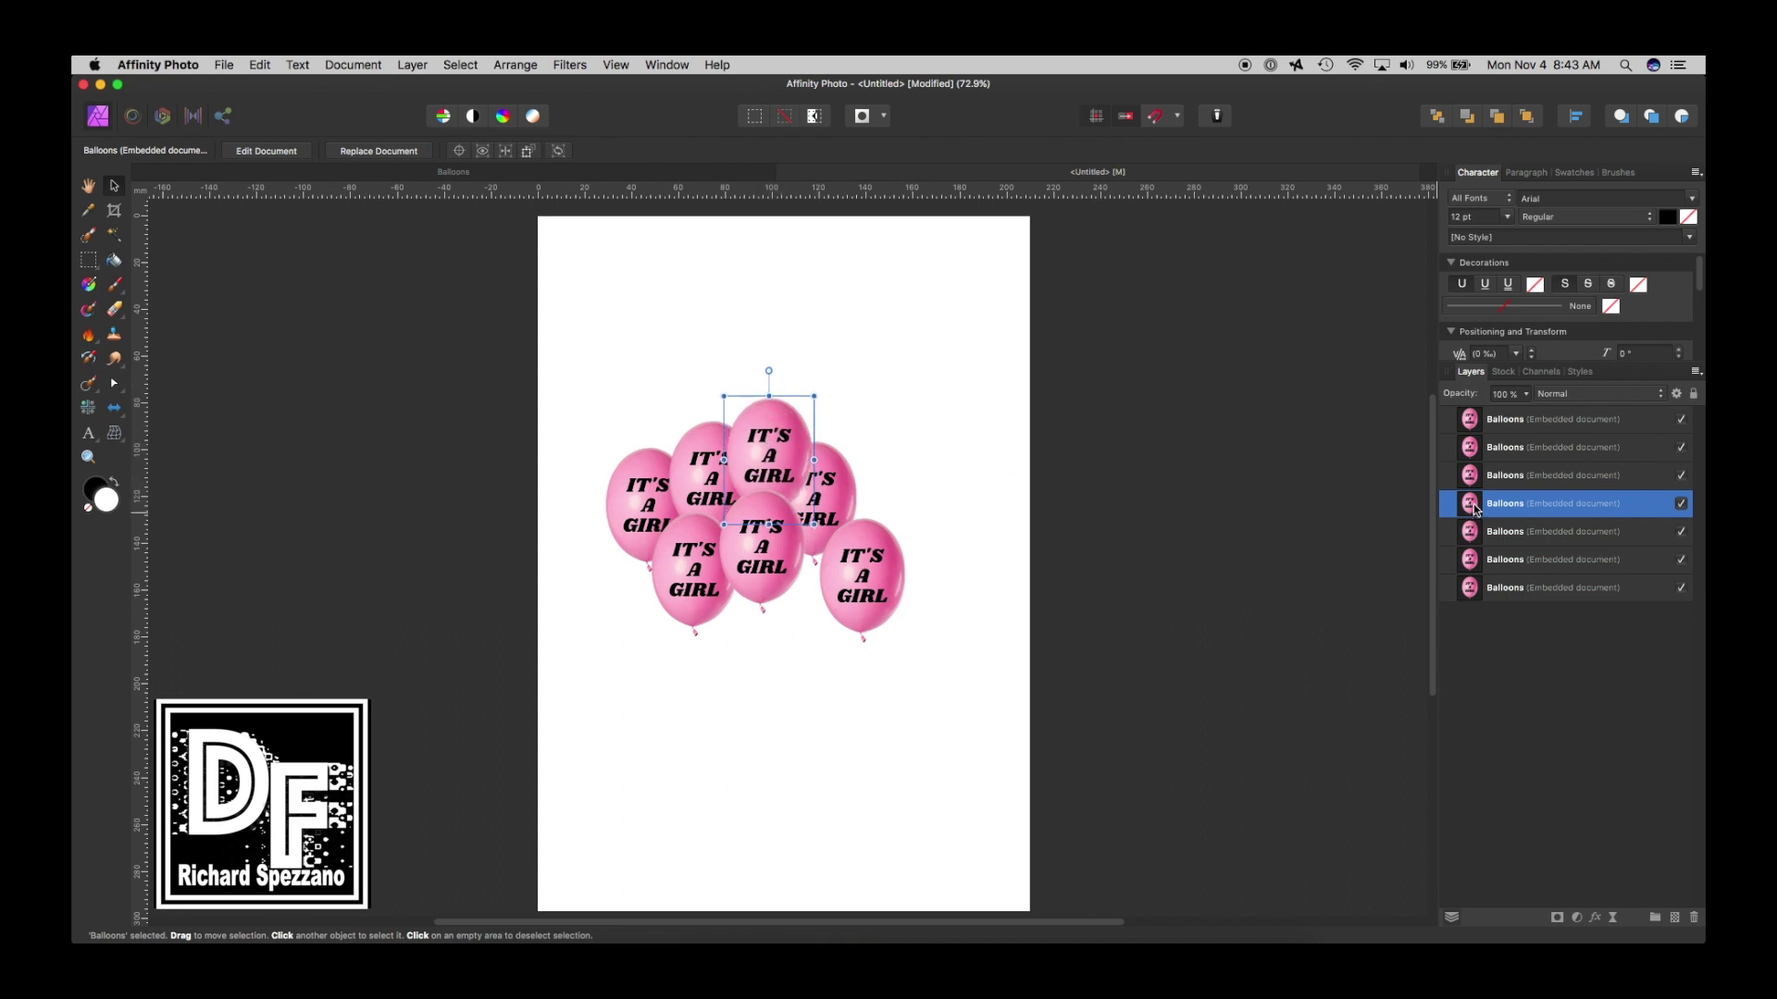
pyautogui.moveTo(1475, 509); pyautogui.dragTo(1475, 599)
pyautogui.moveTo(777, 443); pyautogui.dragTo(777, 425)
pyautogui.moveTo(884, 606); pyautogui.dragTo(869, 611)
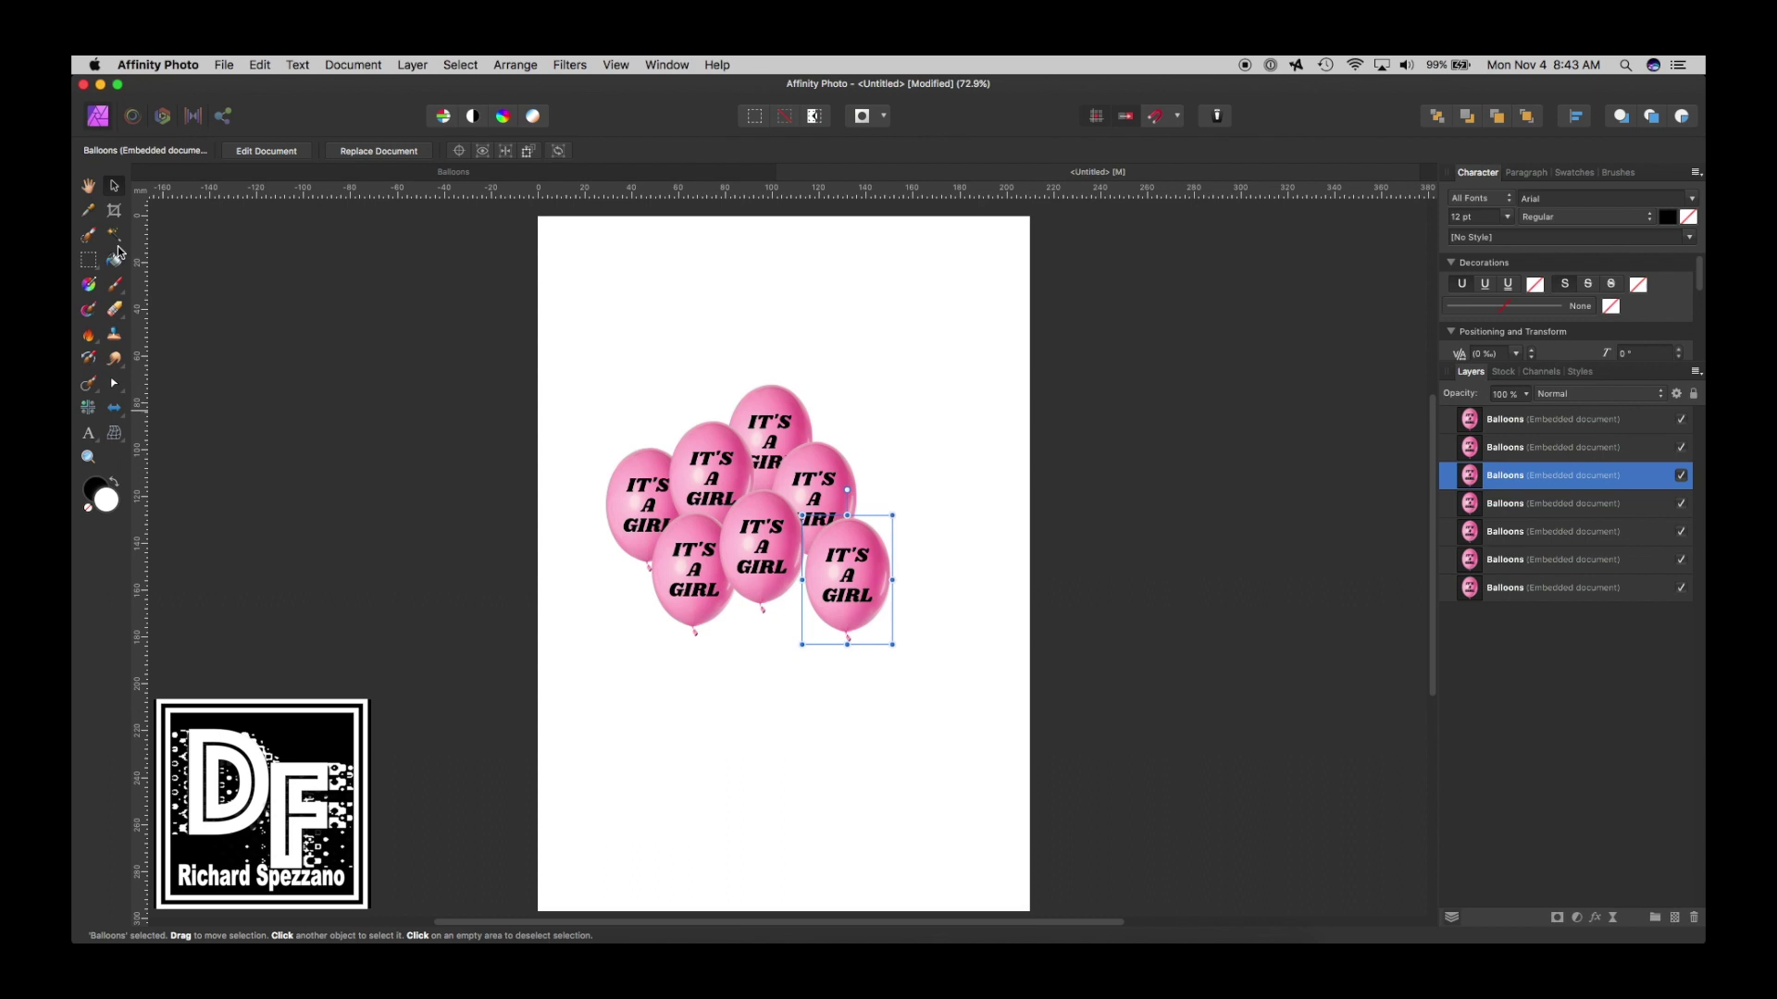
# Enable Transform Origin and zoom to 200% on the balloon bunch.
pyautogui.click(459, 154)
pyautogui.moveTo(848, 579); pyautogui.dragTo(845, 642)
pyautogui.press('super+z')
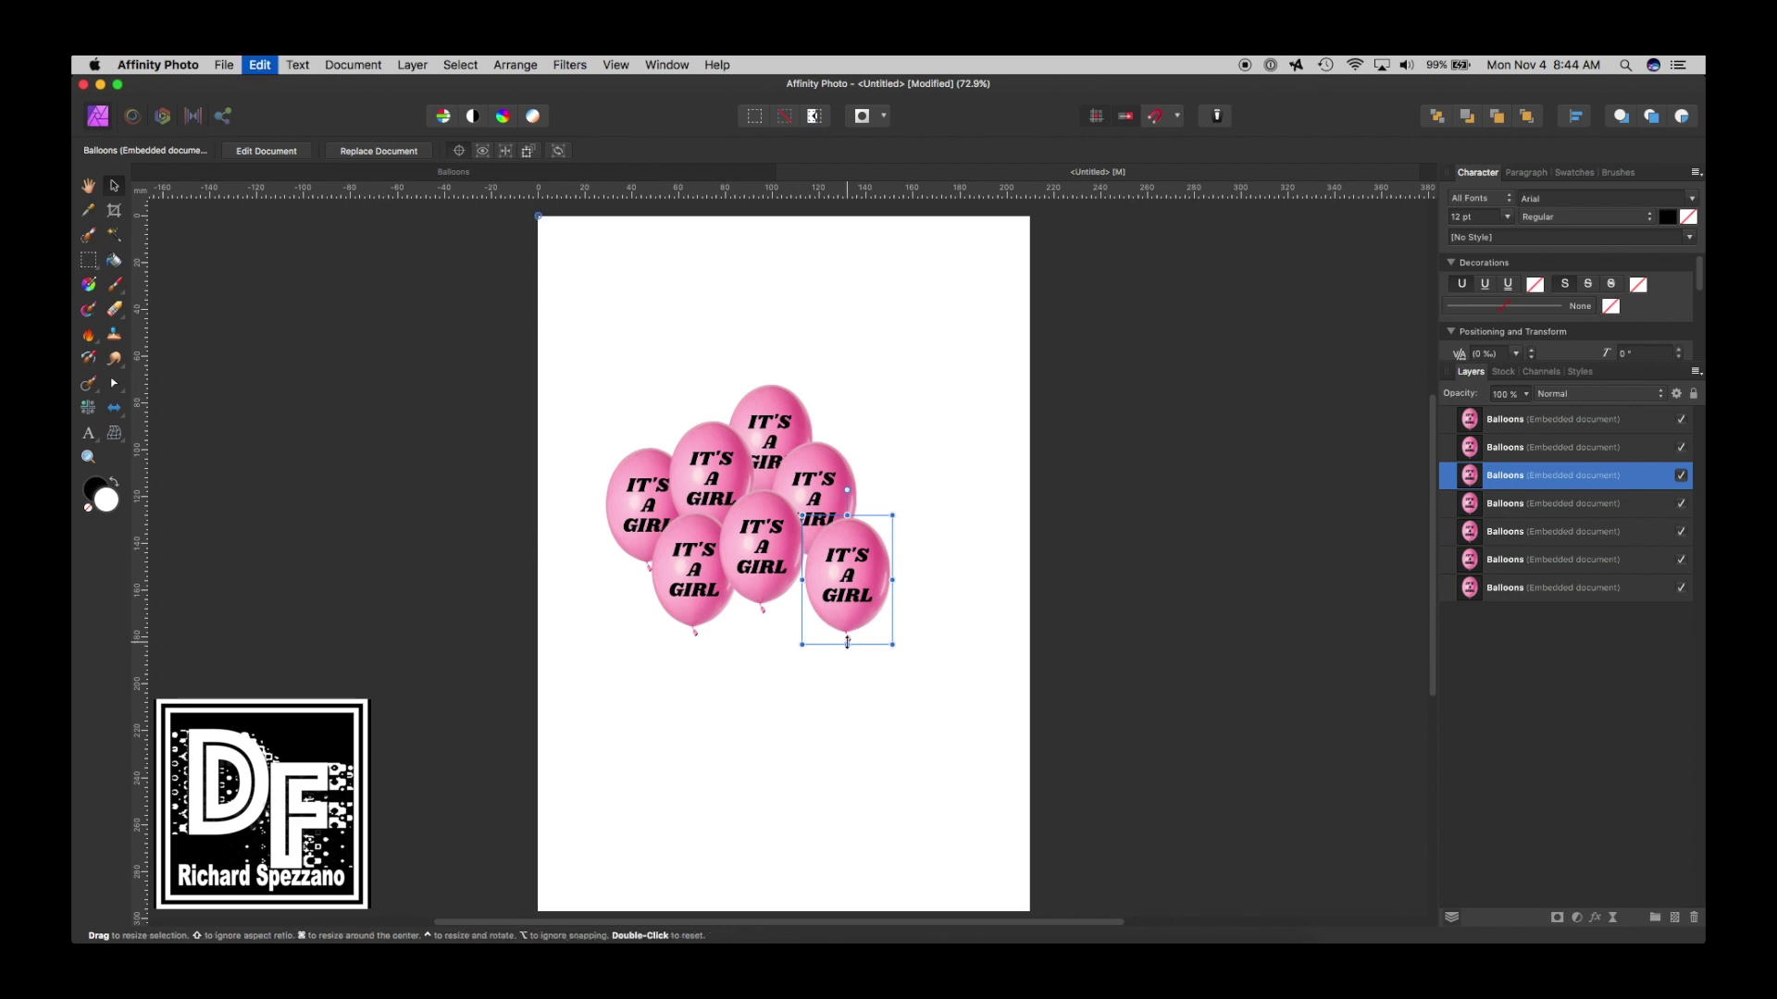
pyautogui.press('alt')
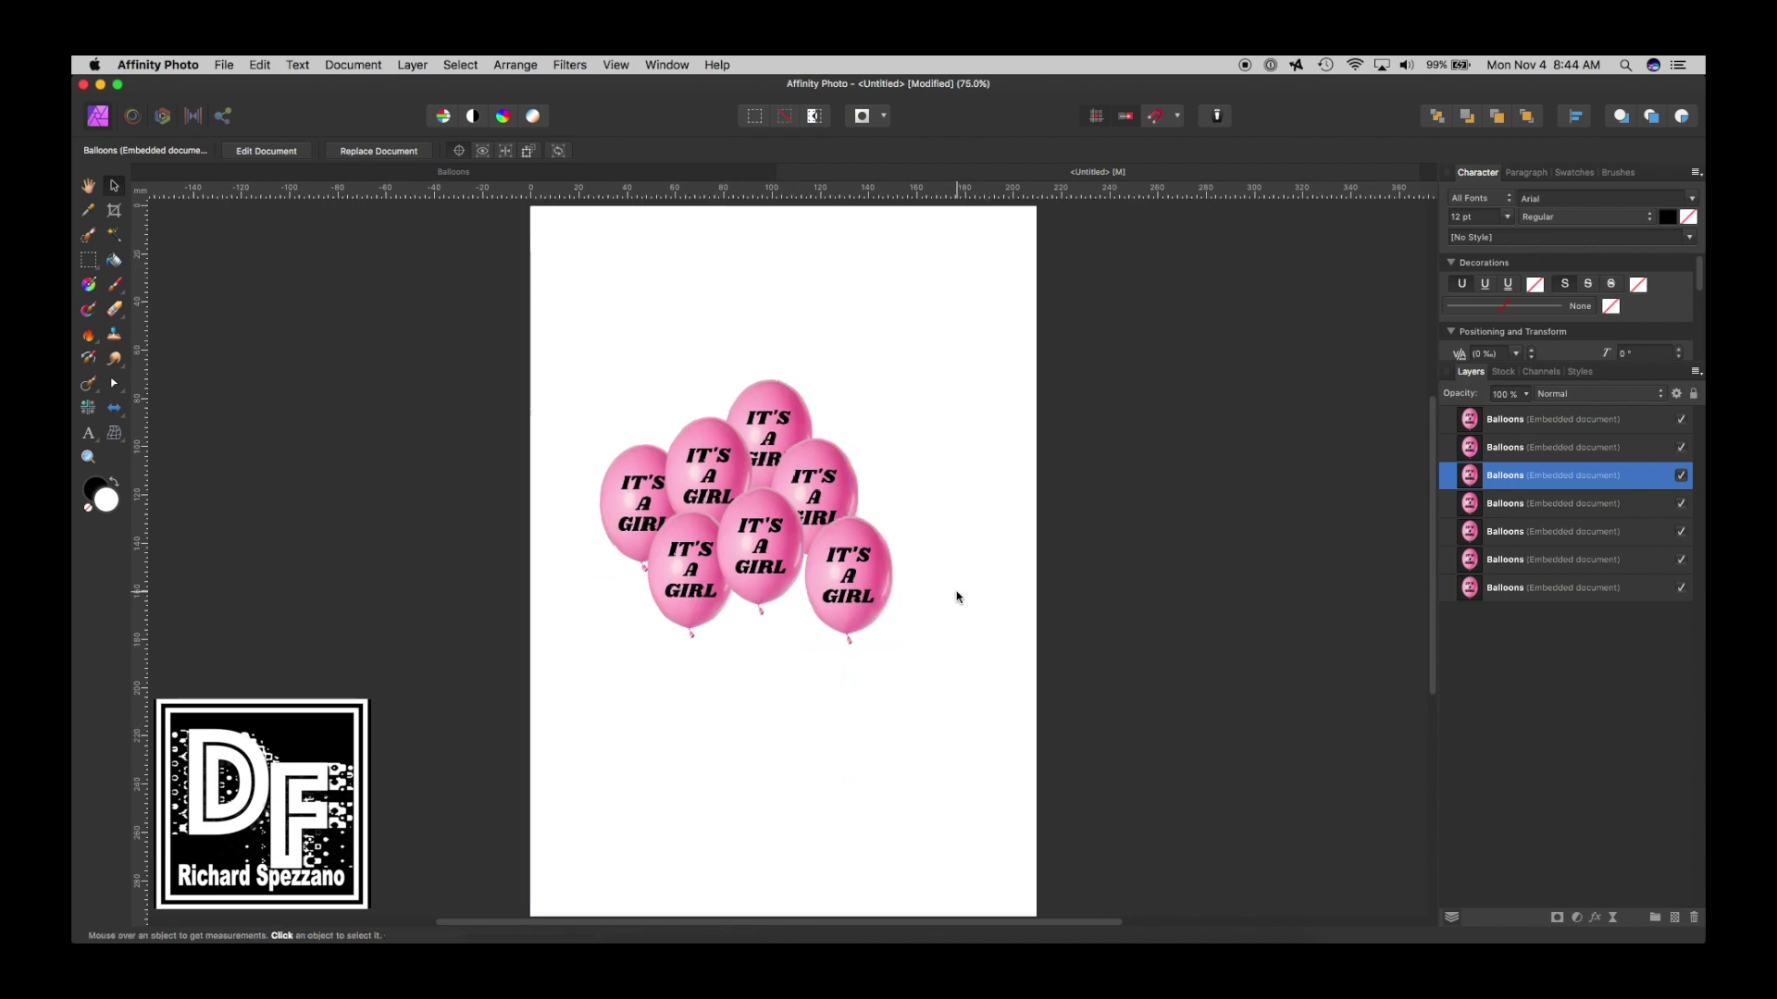
pyautogui.press('super+2')
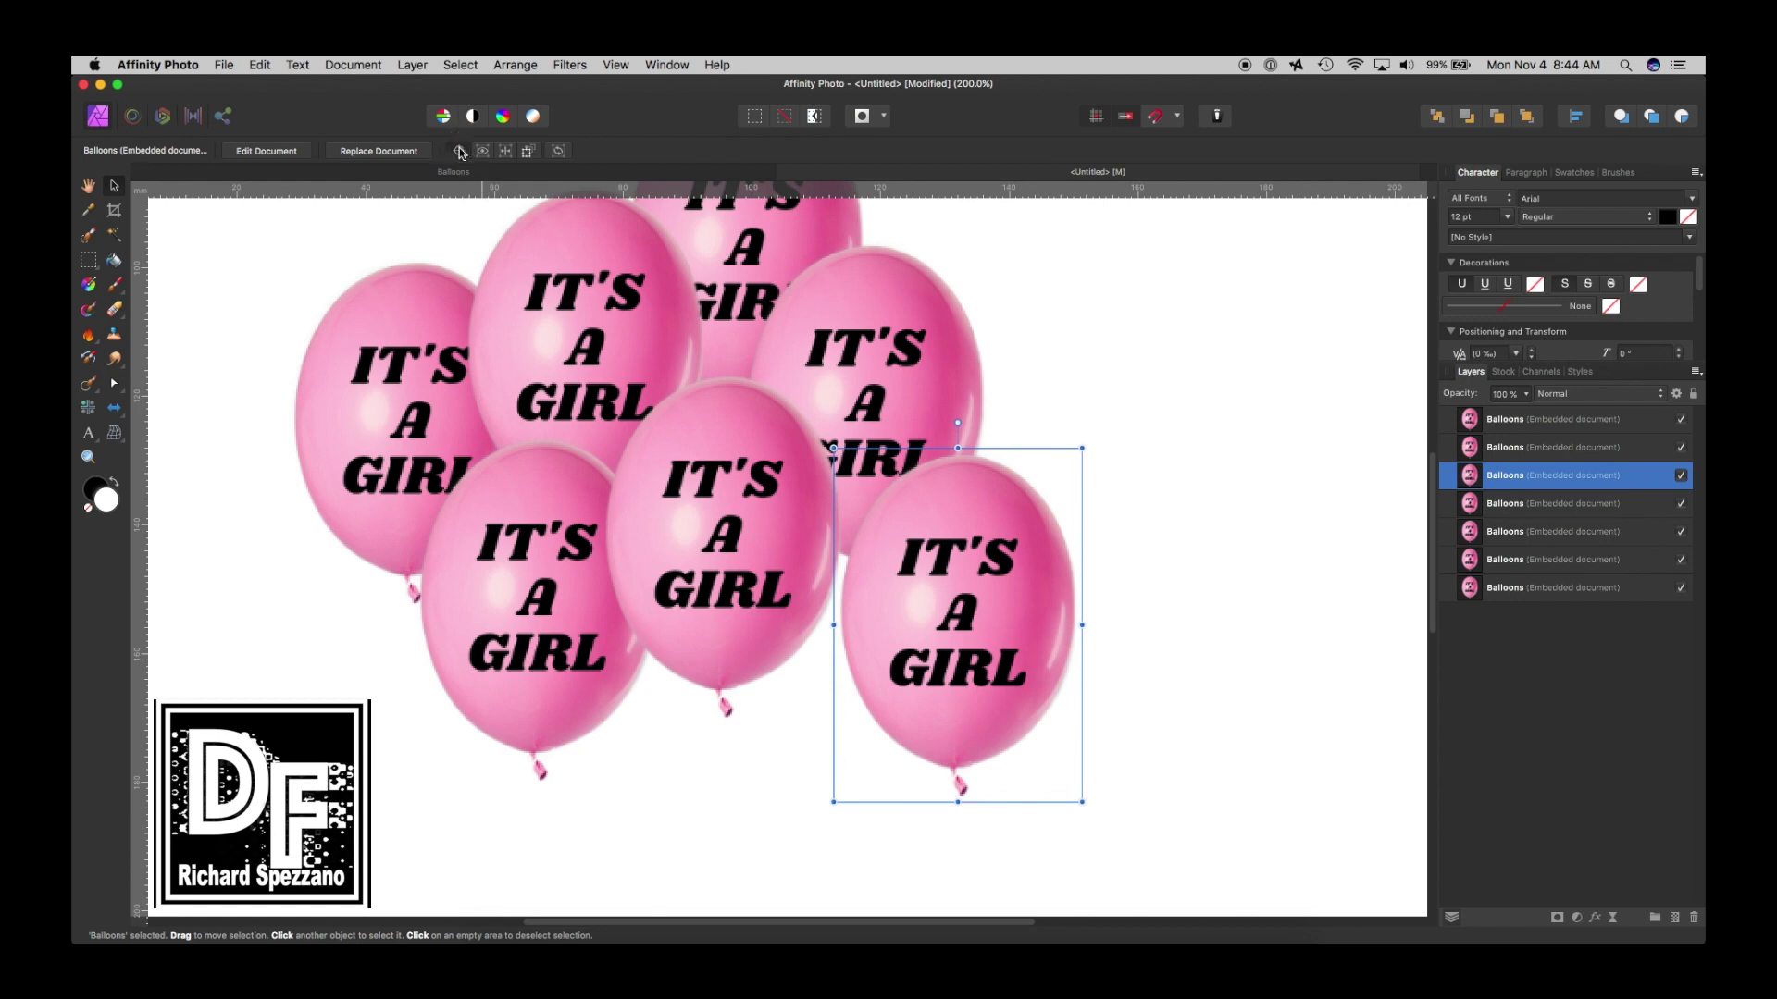
# Pivot the middle balloon at its base and tilt it slightly counter-clockwise.
pyautogui.click(722, 495)
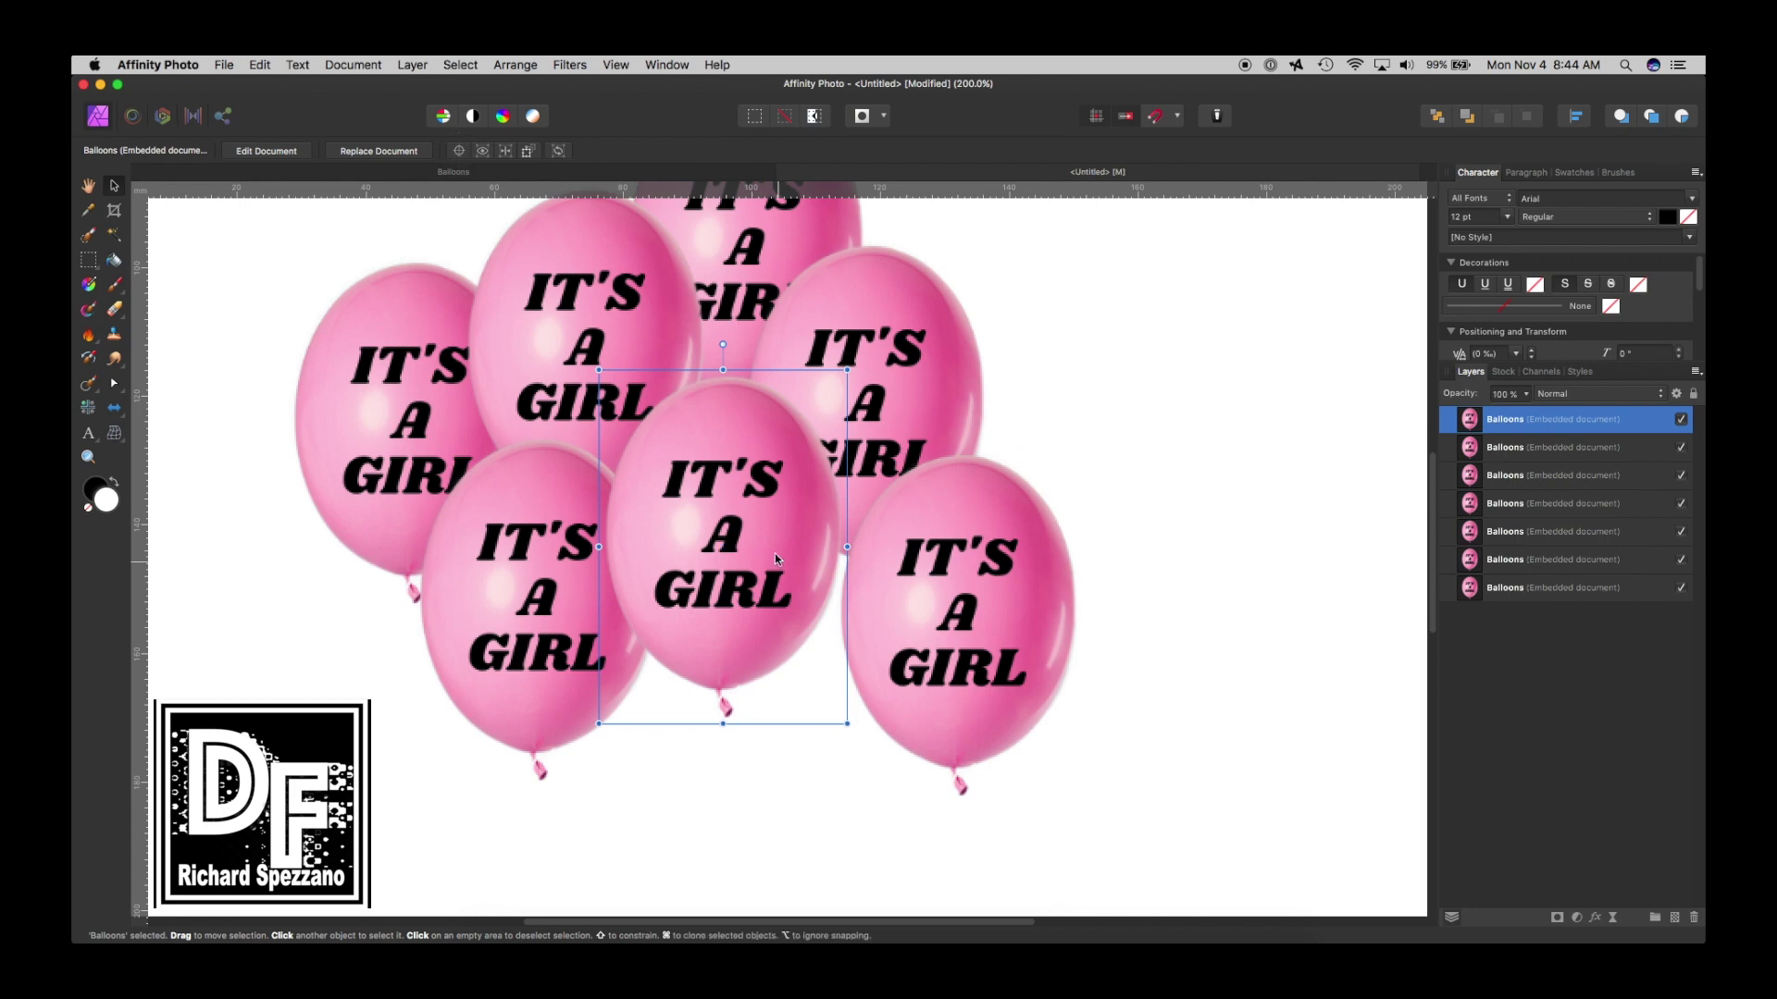
pyautogui.click(481, 151)
pyautogui.moveTo(722, 547); pyautogui.dragTo(721, 719)
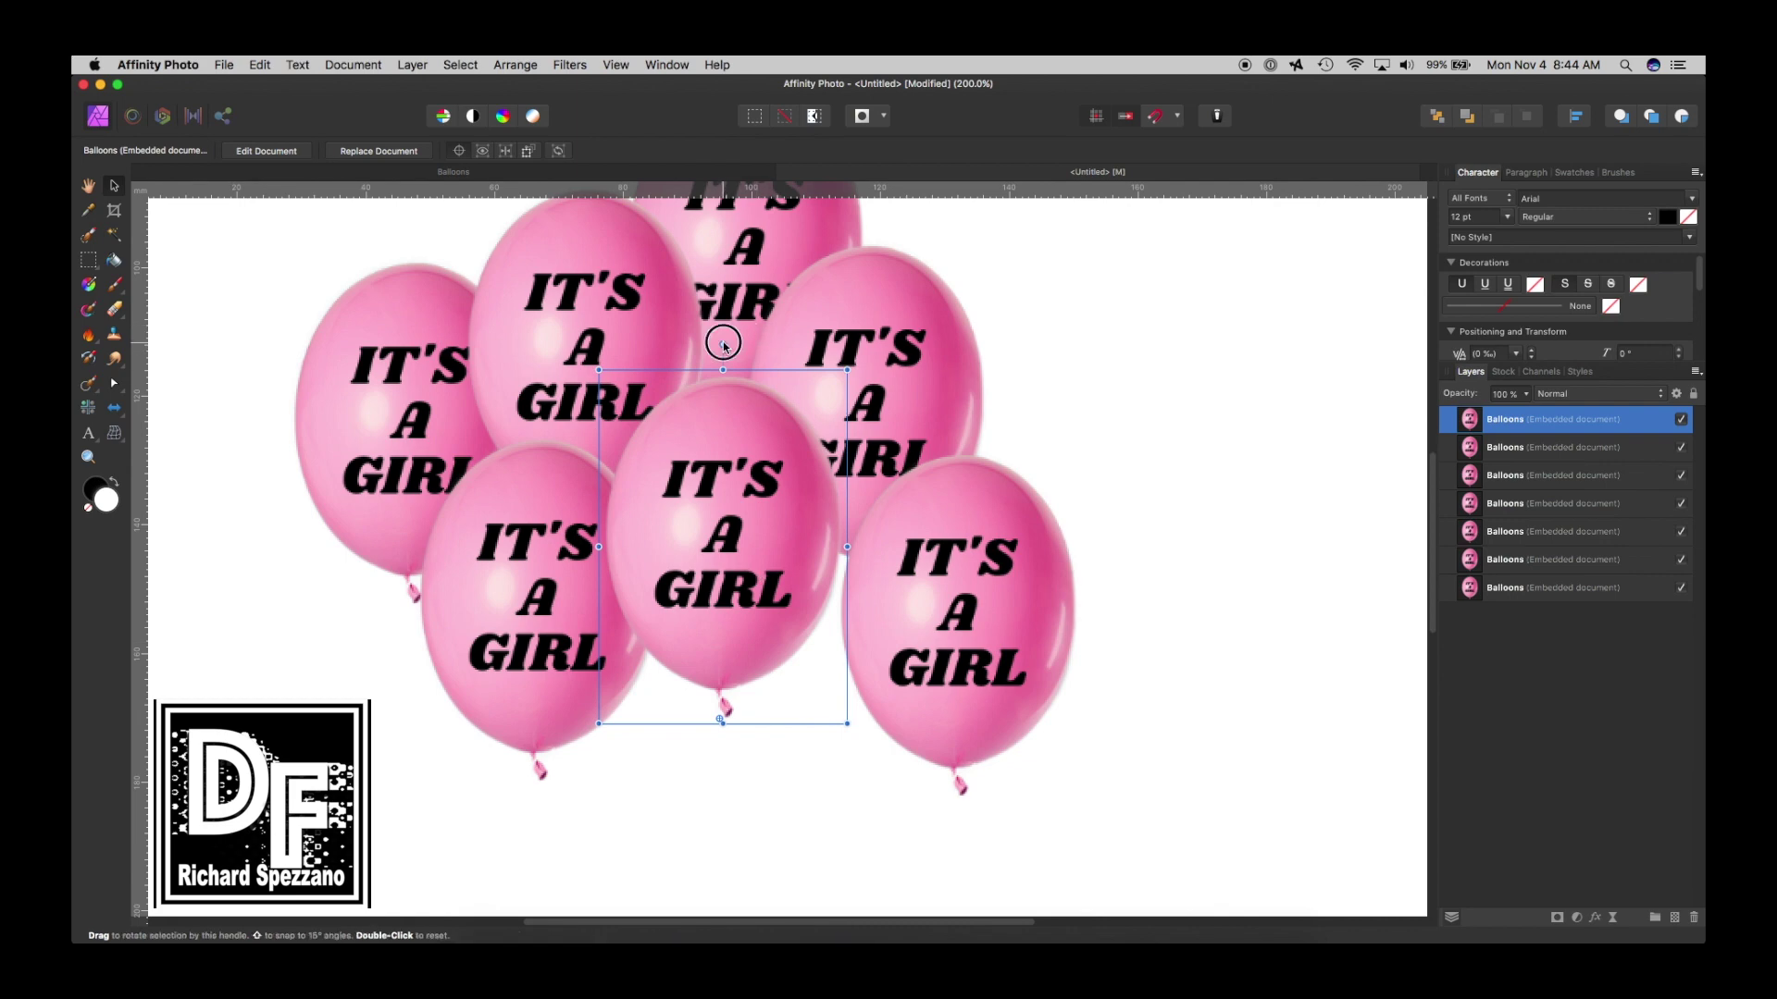
pyautogui.moveTo(721, 345); pyautogui.dragTo(709, 345)
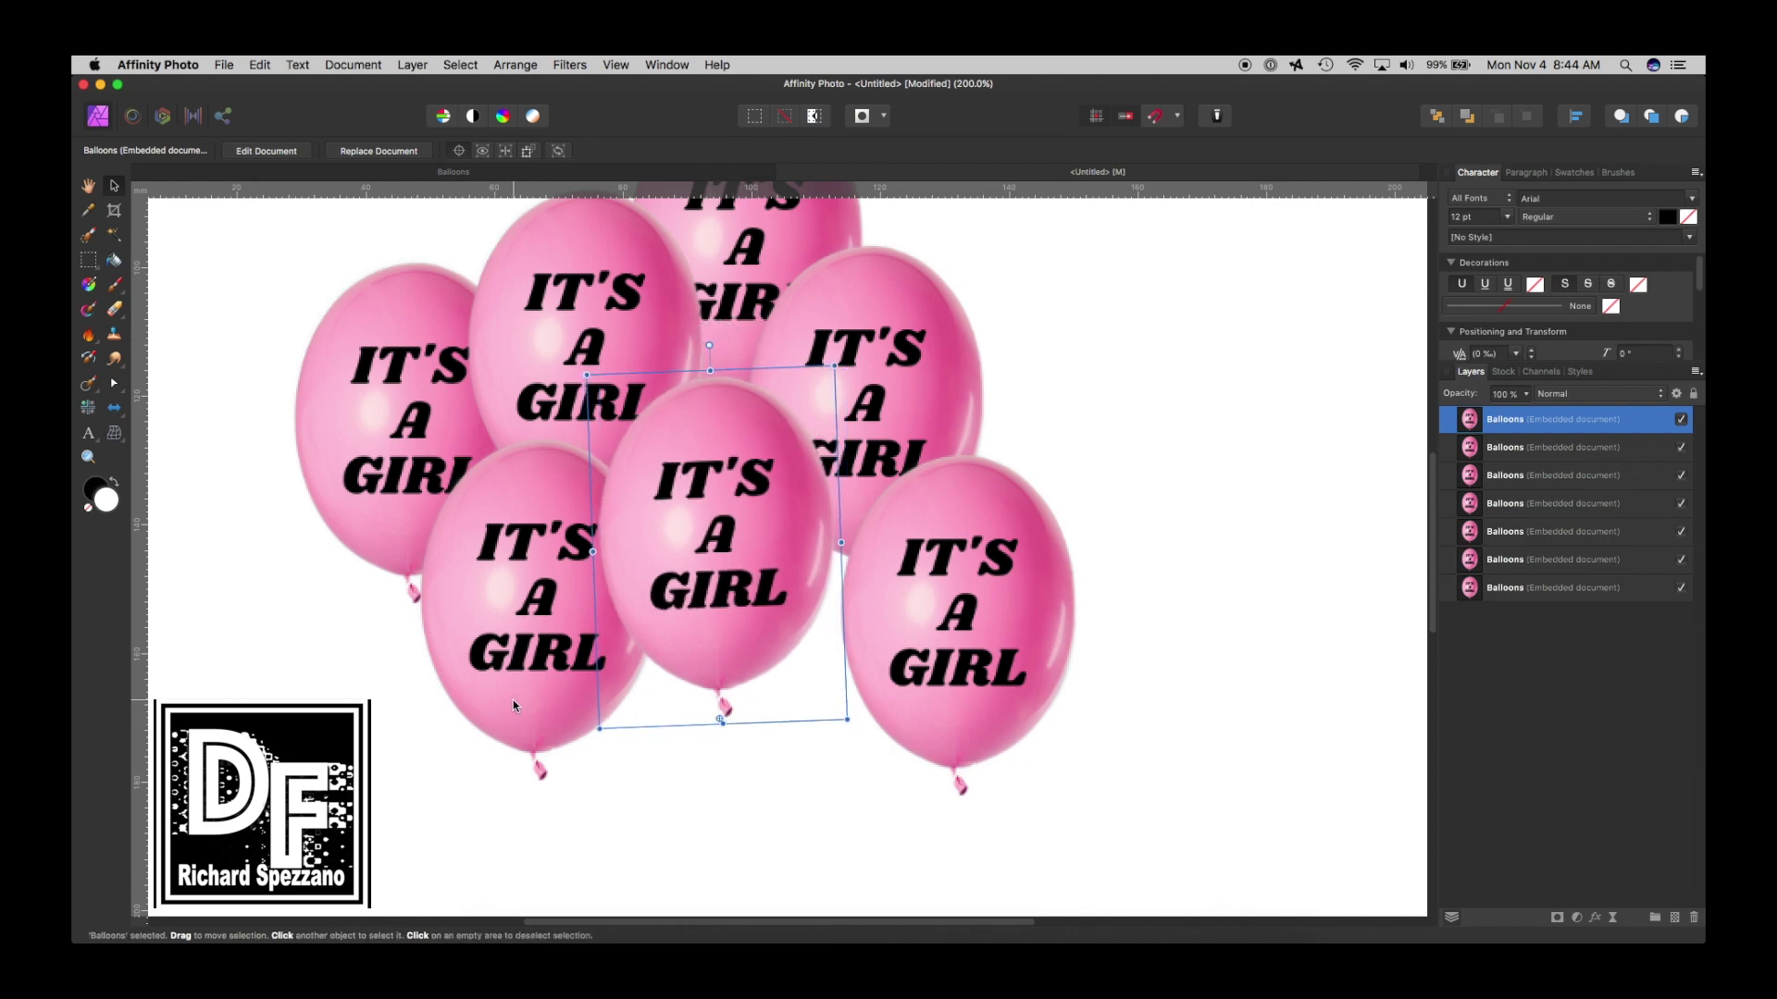
# Tilt the lower-left balloon about 4° around its base, then try and undo a tilt on the right balloon.
pyautogui.click(518, 639)
pyautogui.moveTo(537, 608); pyautogui.dragTo(536, 774)
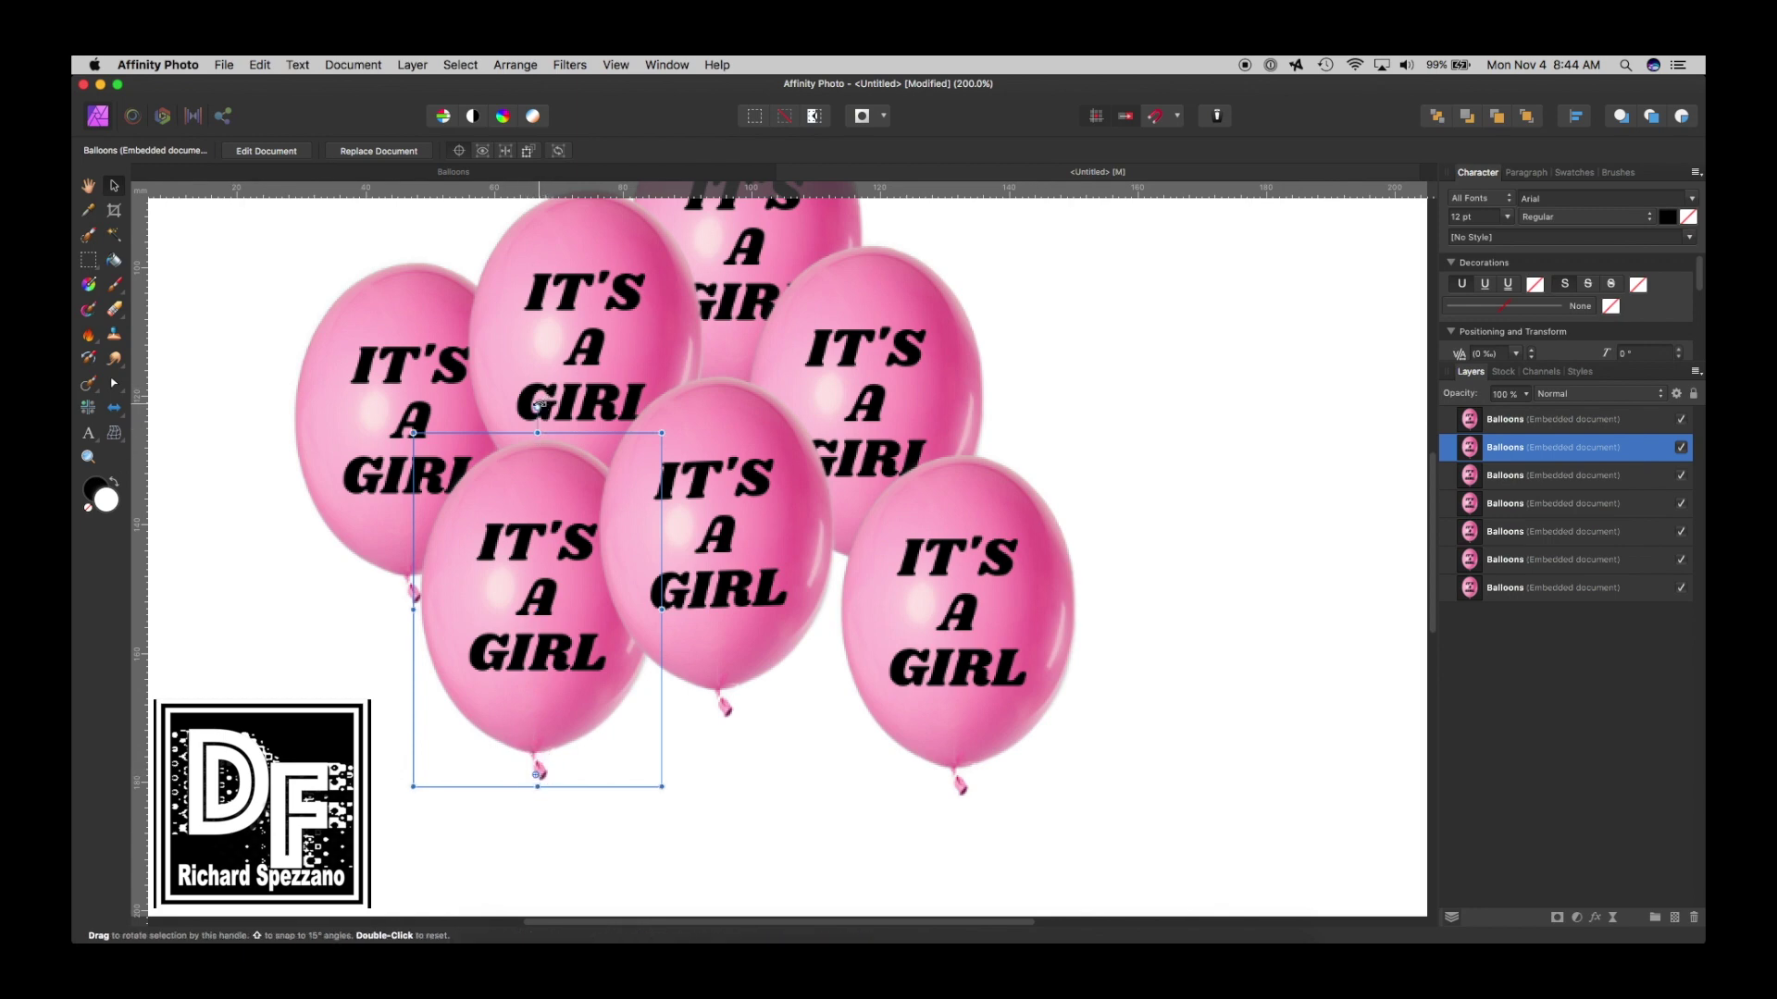
pyautogui.moveTo(537, 407); pyautogui.dragTo(516, 401)
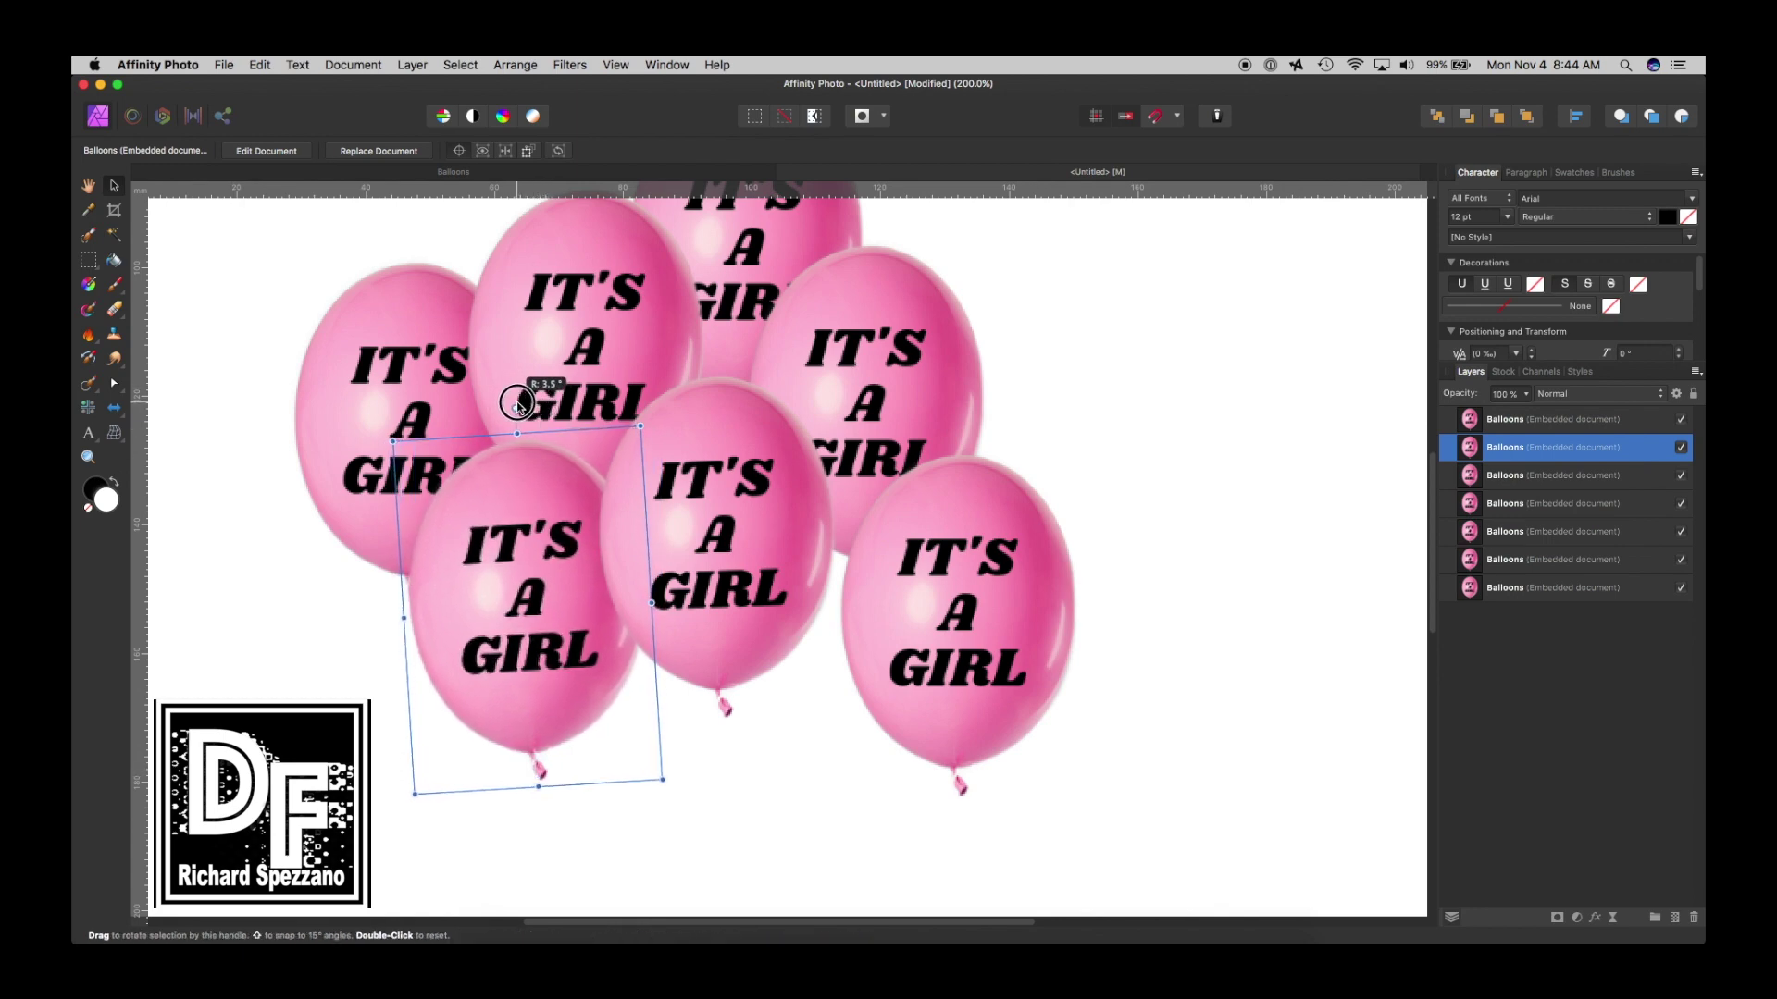
pyautogui.click(956, 507)
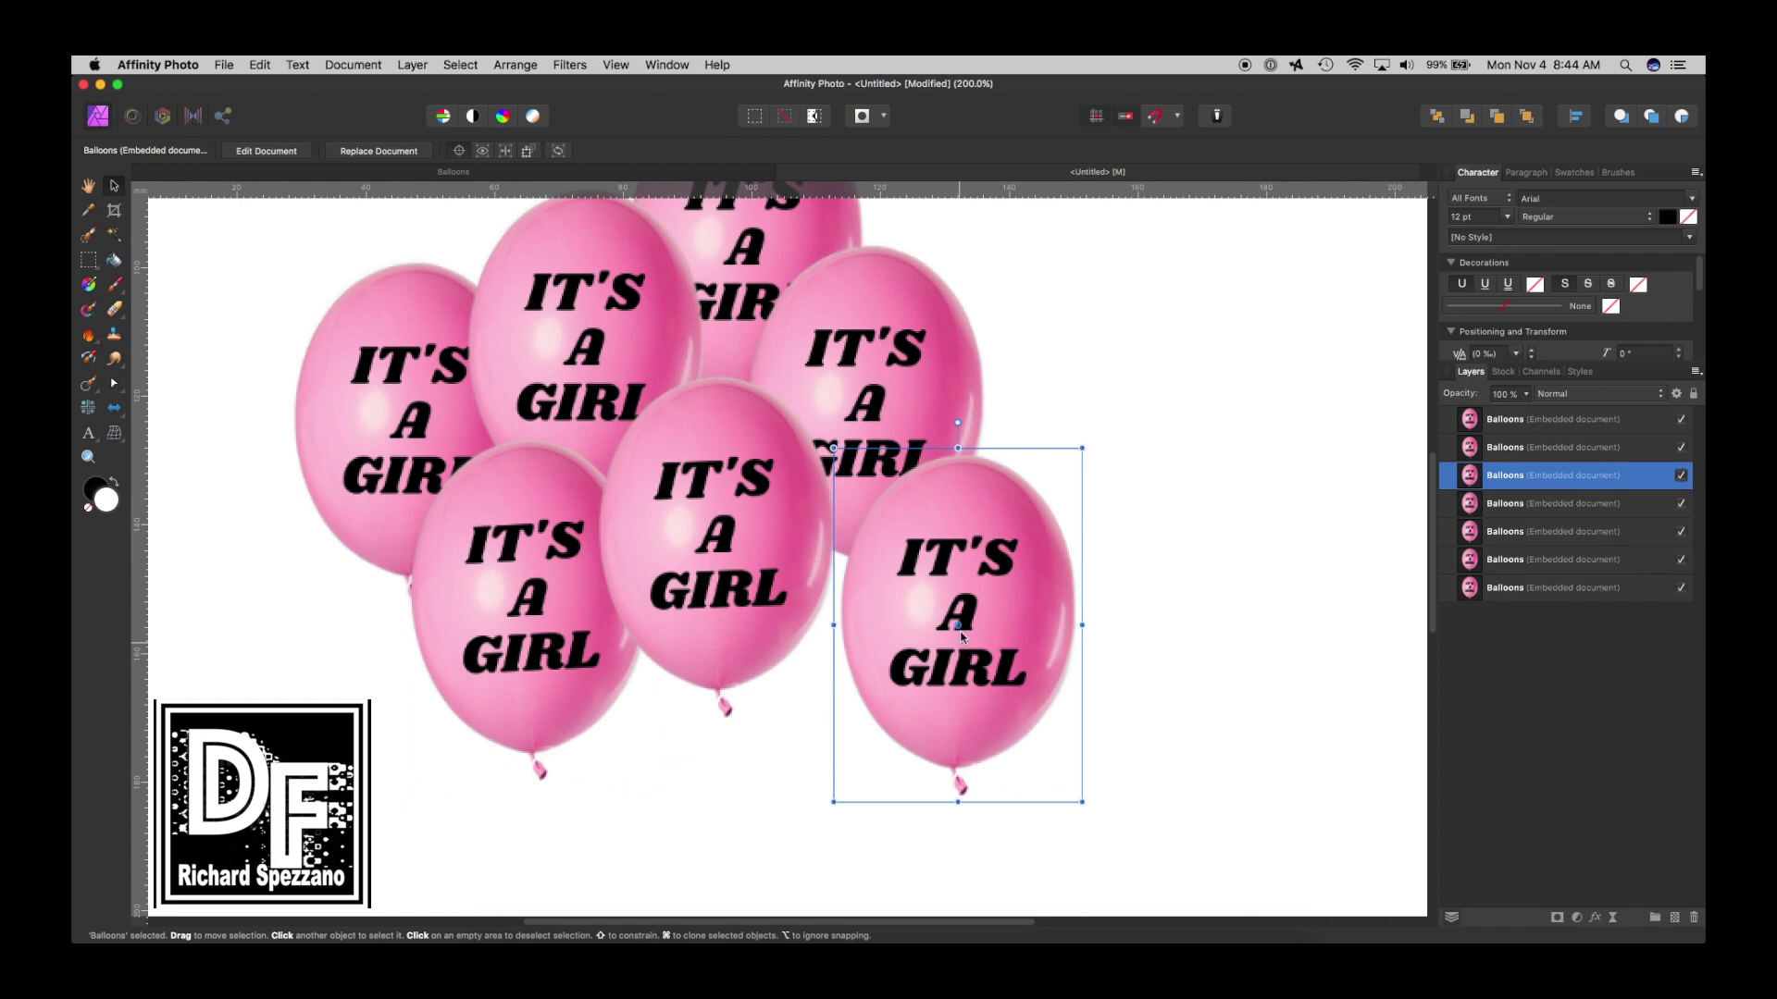
pyautogui.moveTo(958, 627); pyautogui.dragTo(957, 801)
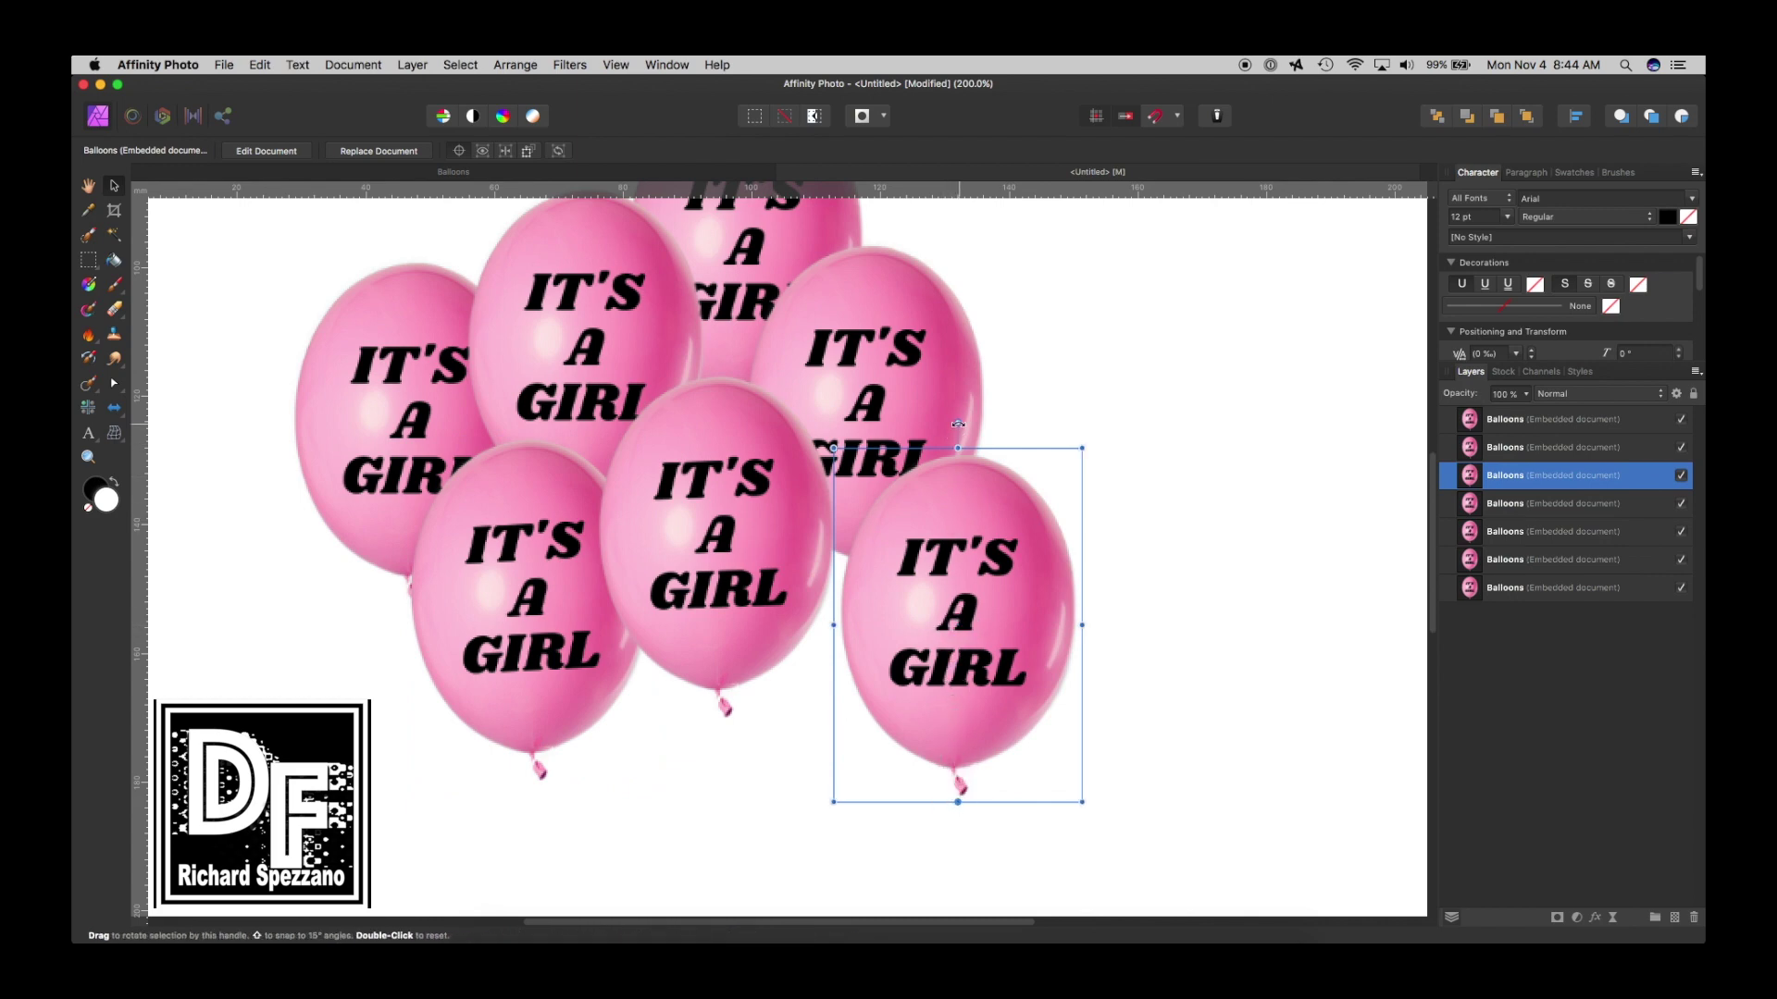
pyautogui.moveTo(958, 424); pyautogui.dragTo(981, 419)
pyautogui.moveTo(982, 610); pyautogui.dragTo(946, 590)
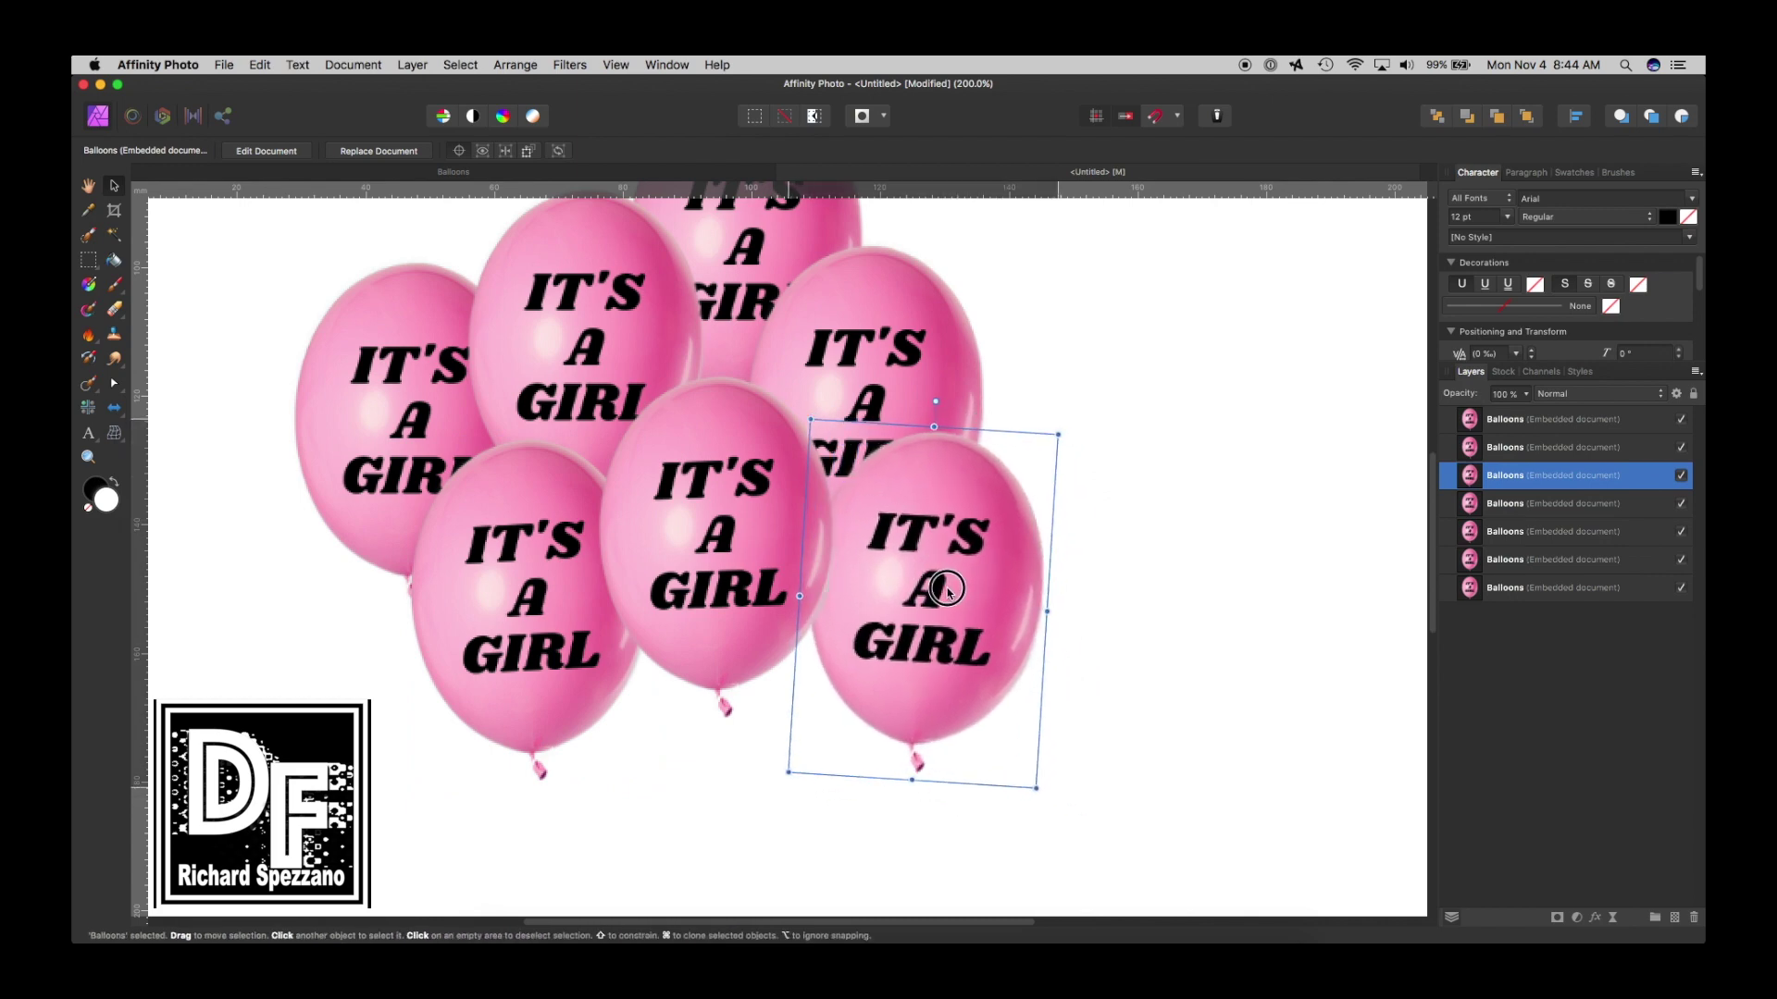
pyautogui.press('super+z')
# Raise the upper-right balloon slightly and tilt it about 2° around its bottom edge.
pyautogui.click(879, 342)
pyautogui.moveTo(879, 340); pyautogui.dragTo(879, 313)
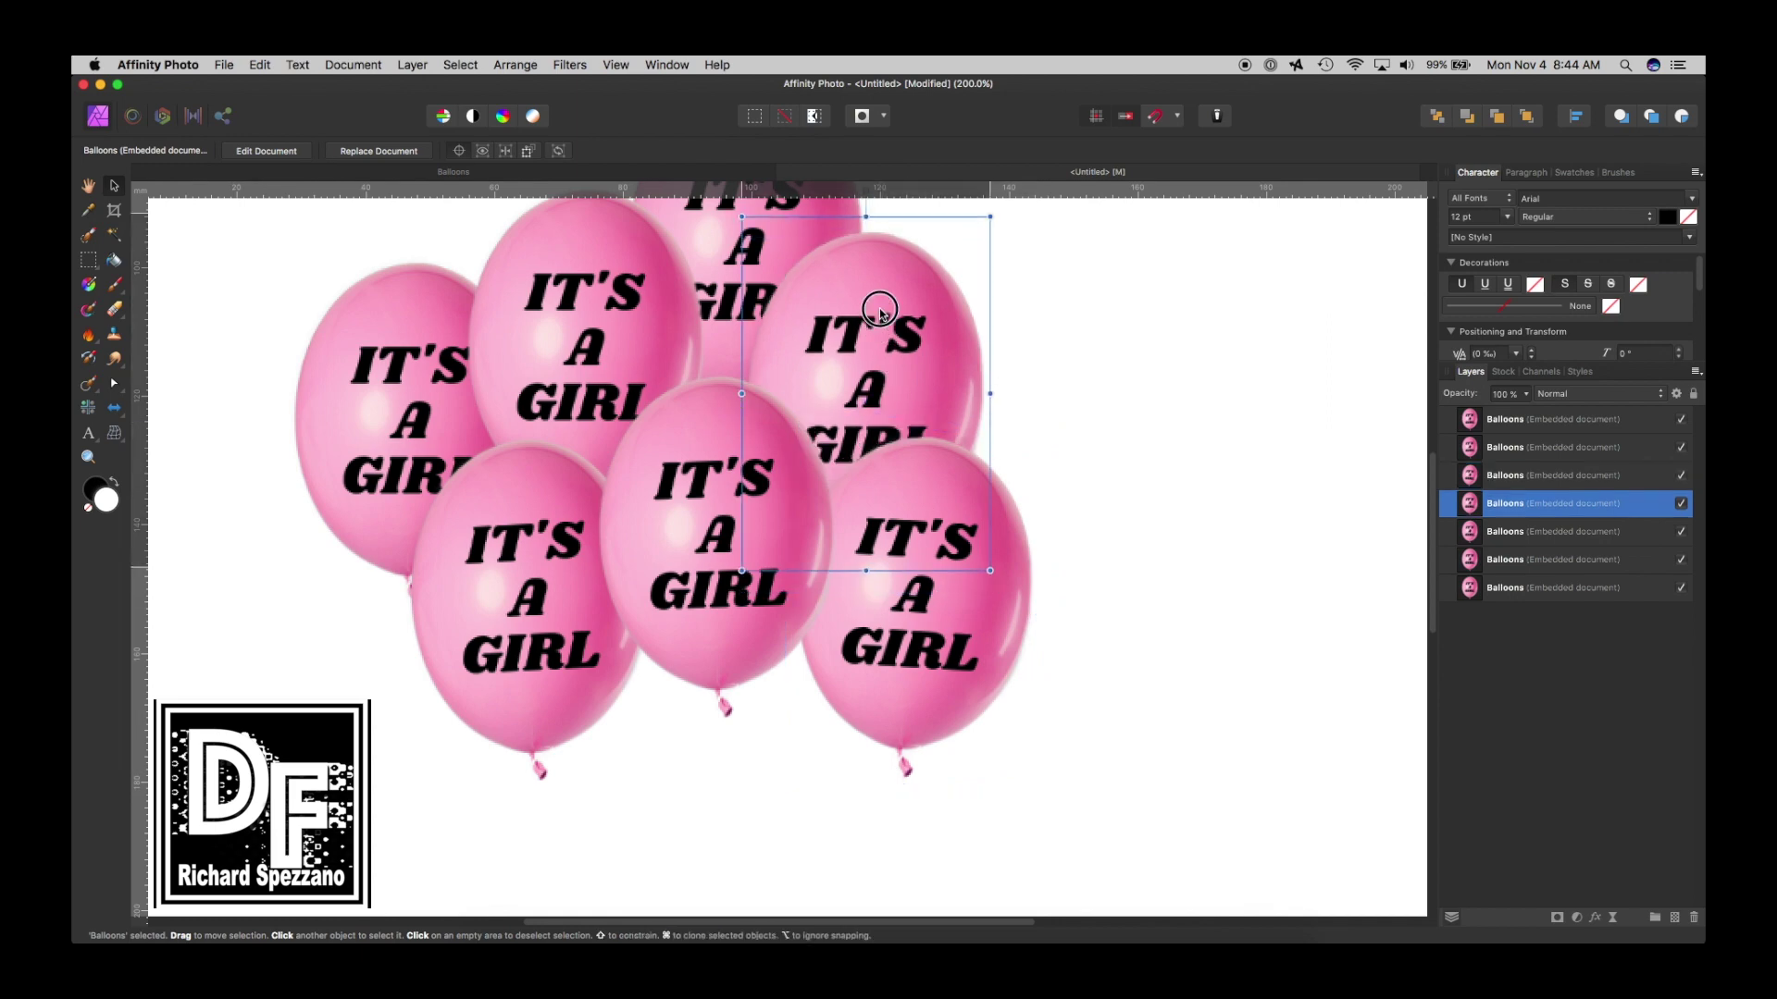
pyautogui.scroll(3, 999, 349)
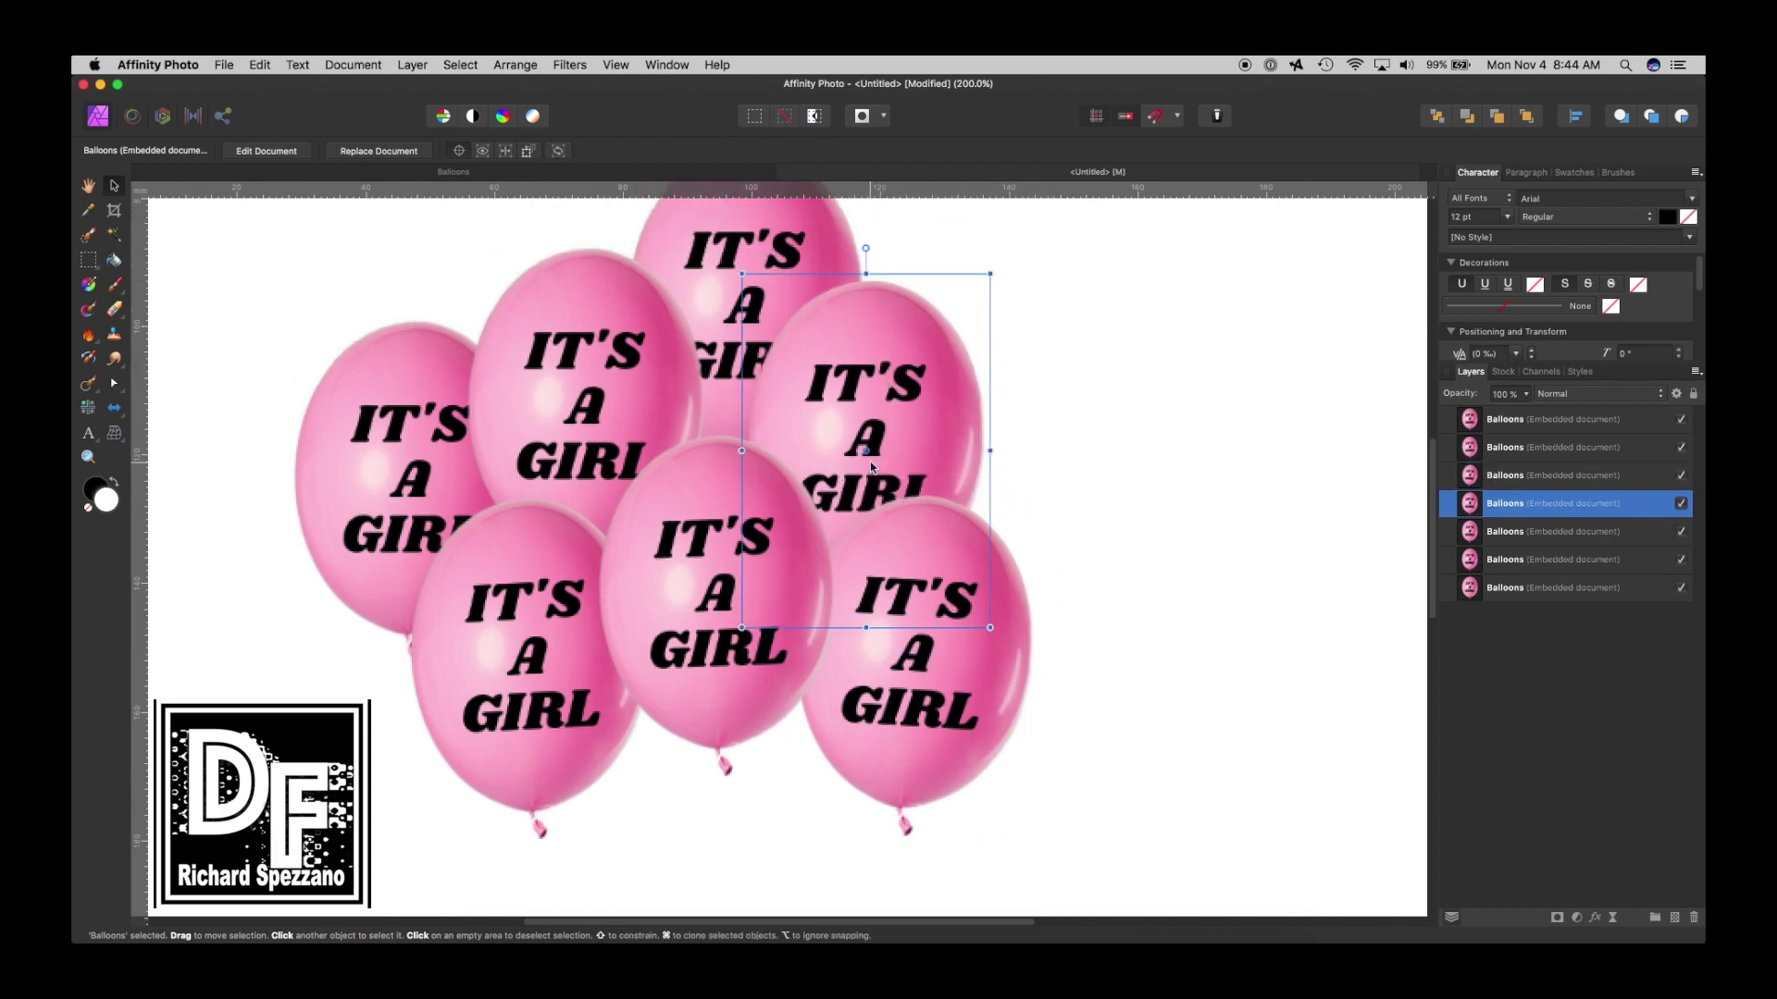
pyautogui.moveTo(865, 451); pyautogui.dragTo(859, 622)
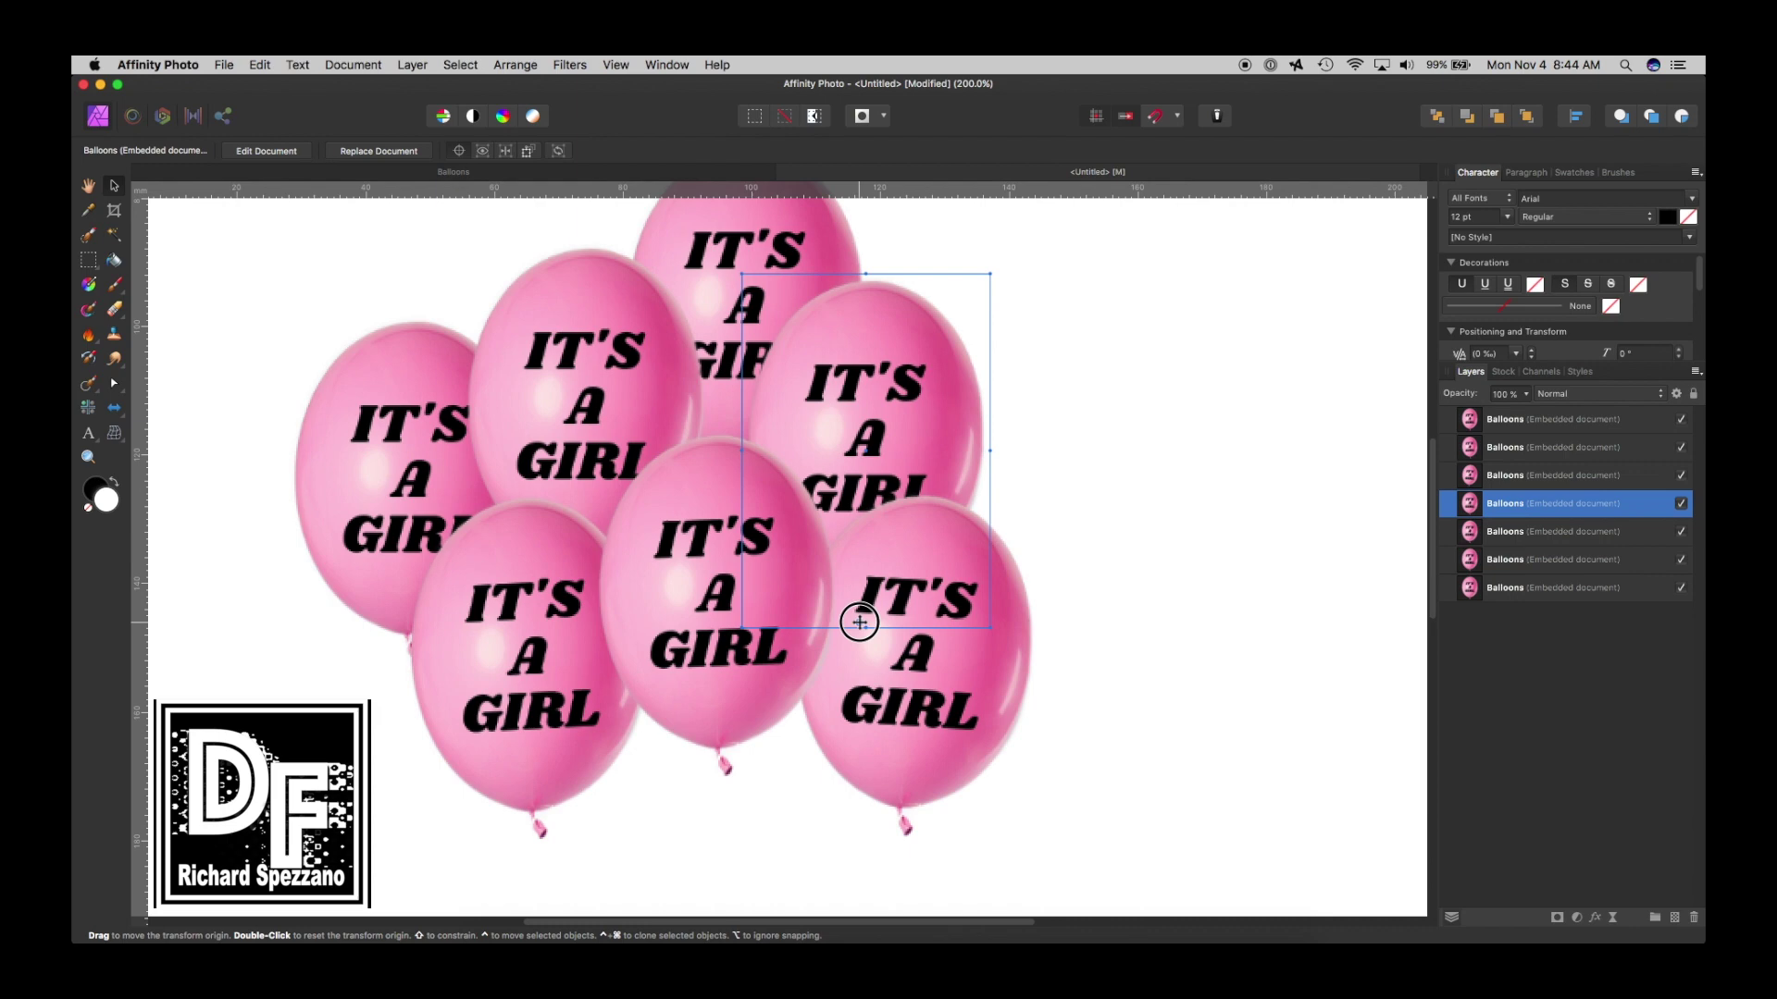
pyautogui.moveTo(868, 248); pyautogui.dragTo(884, 247)
# Tilt the upper-left balloon about 4° and lean the far-left balloon outward, both pivoting at their bases.
pyautogui.click(584, 417)
pyautogui.moveTo(585, 417); pyautogui.dragTo(586, 512)
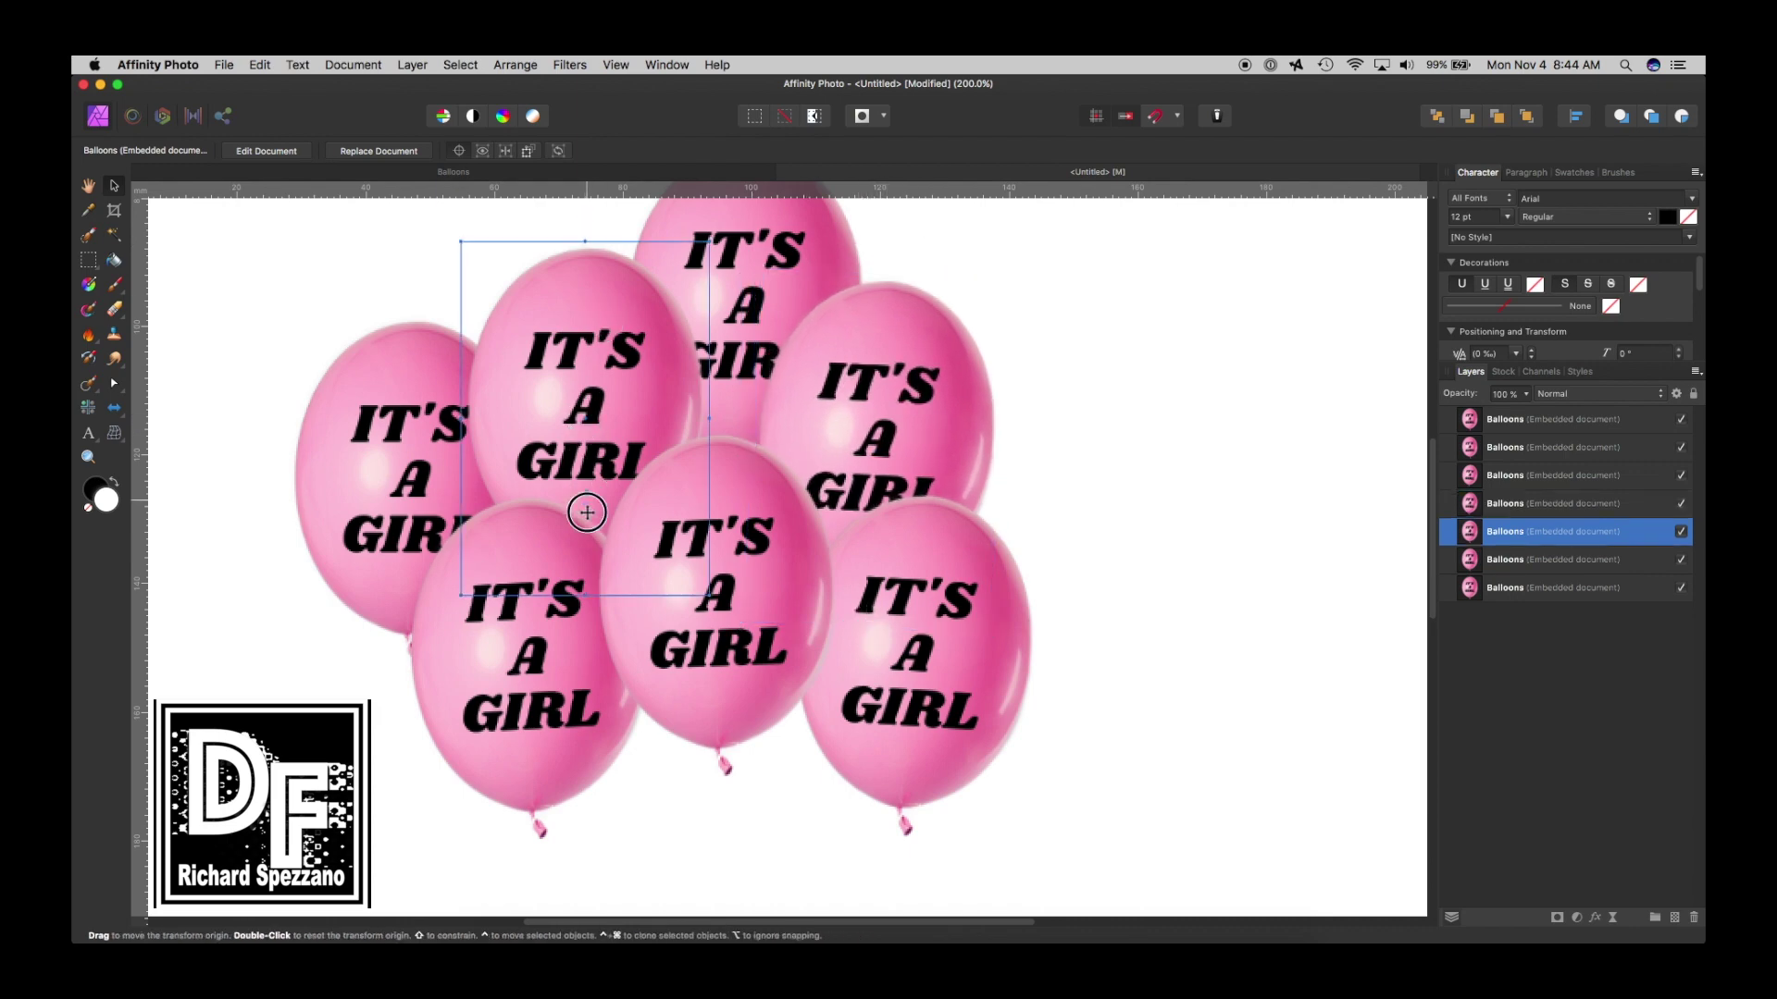
pyautogui.moveTo(585, 222); pyautogui.dragTo(555, 221)
pyautogui.click(328, 397)
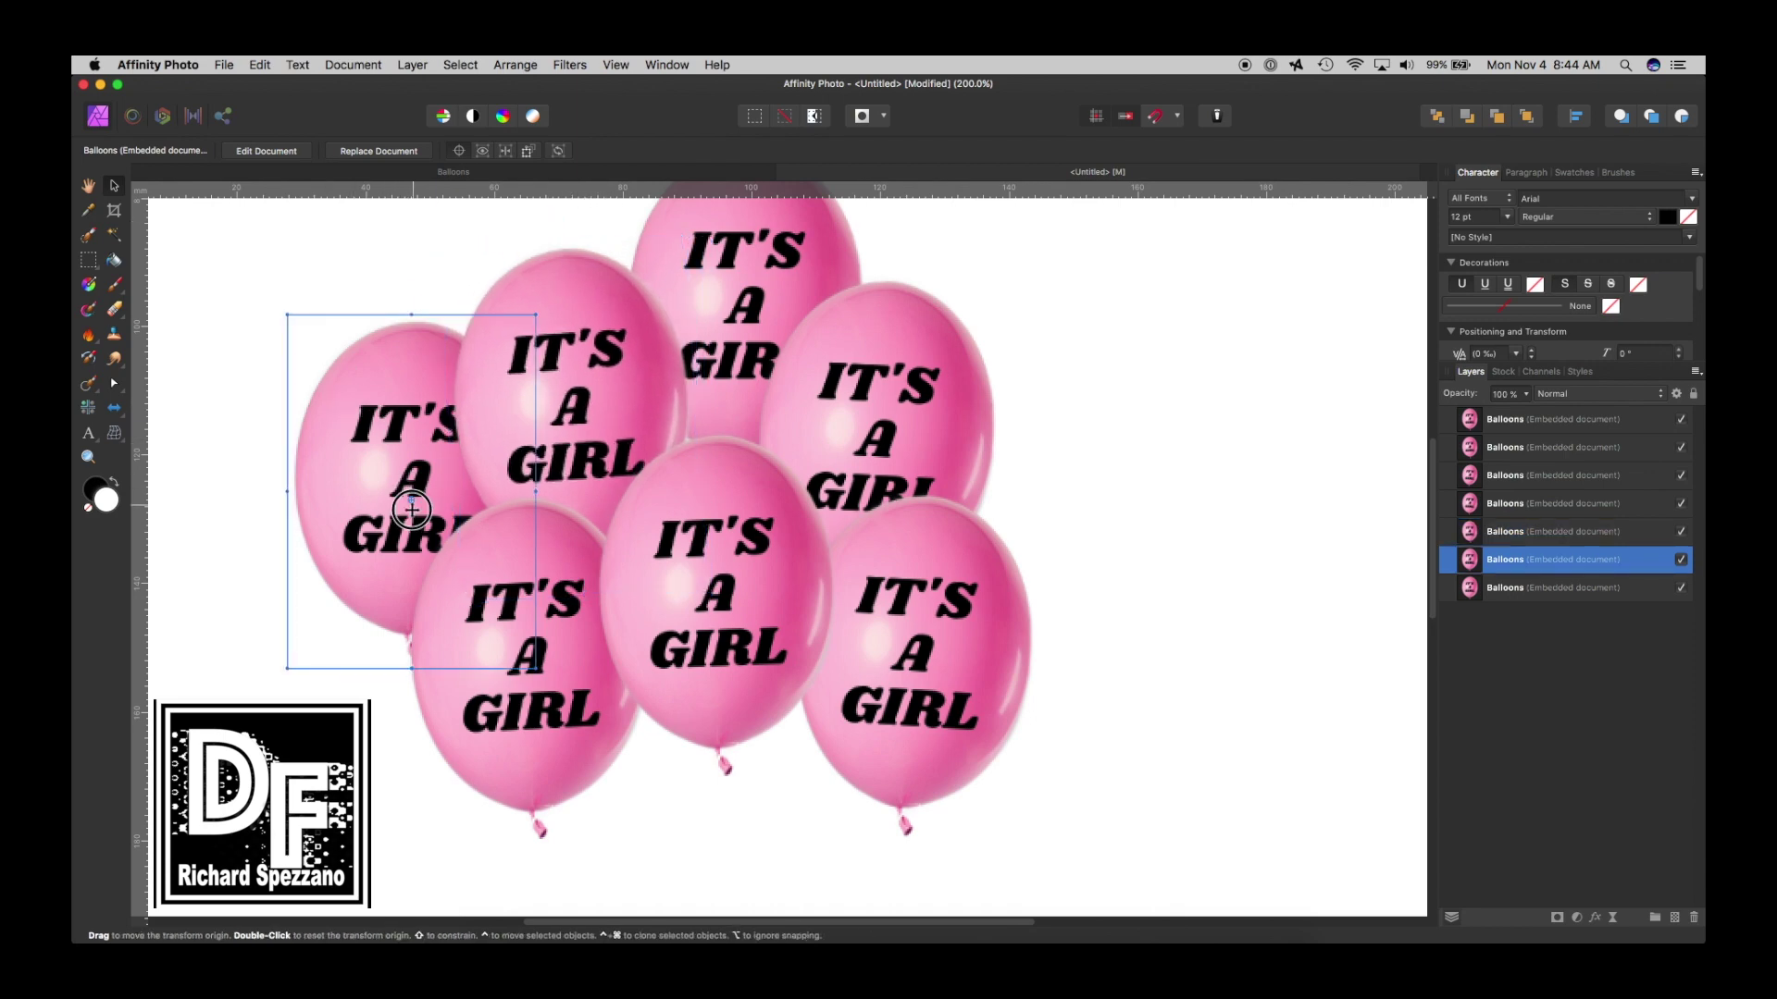
pyautogui.moveTo(412, 509); pyautogui.dragTo(408, 637)
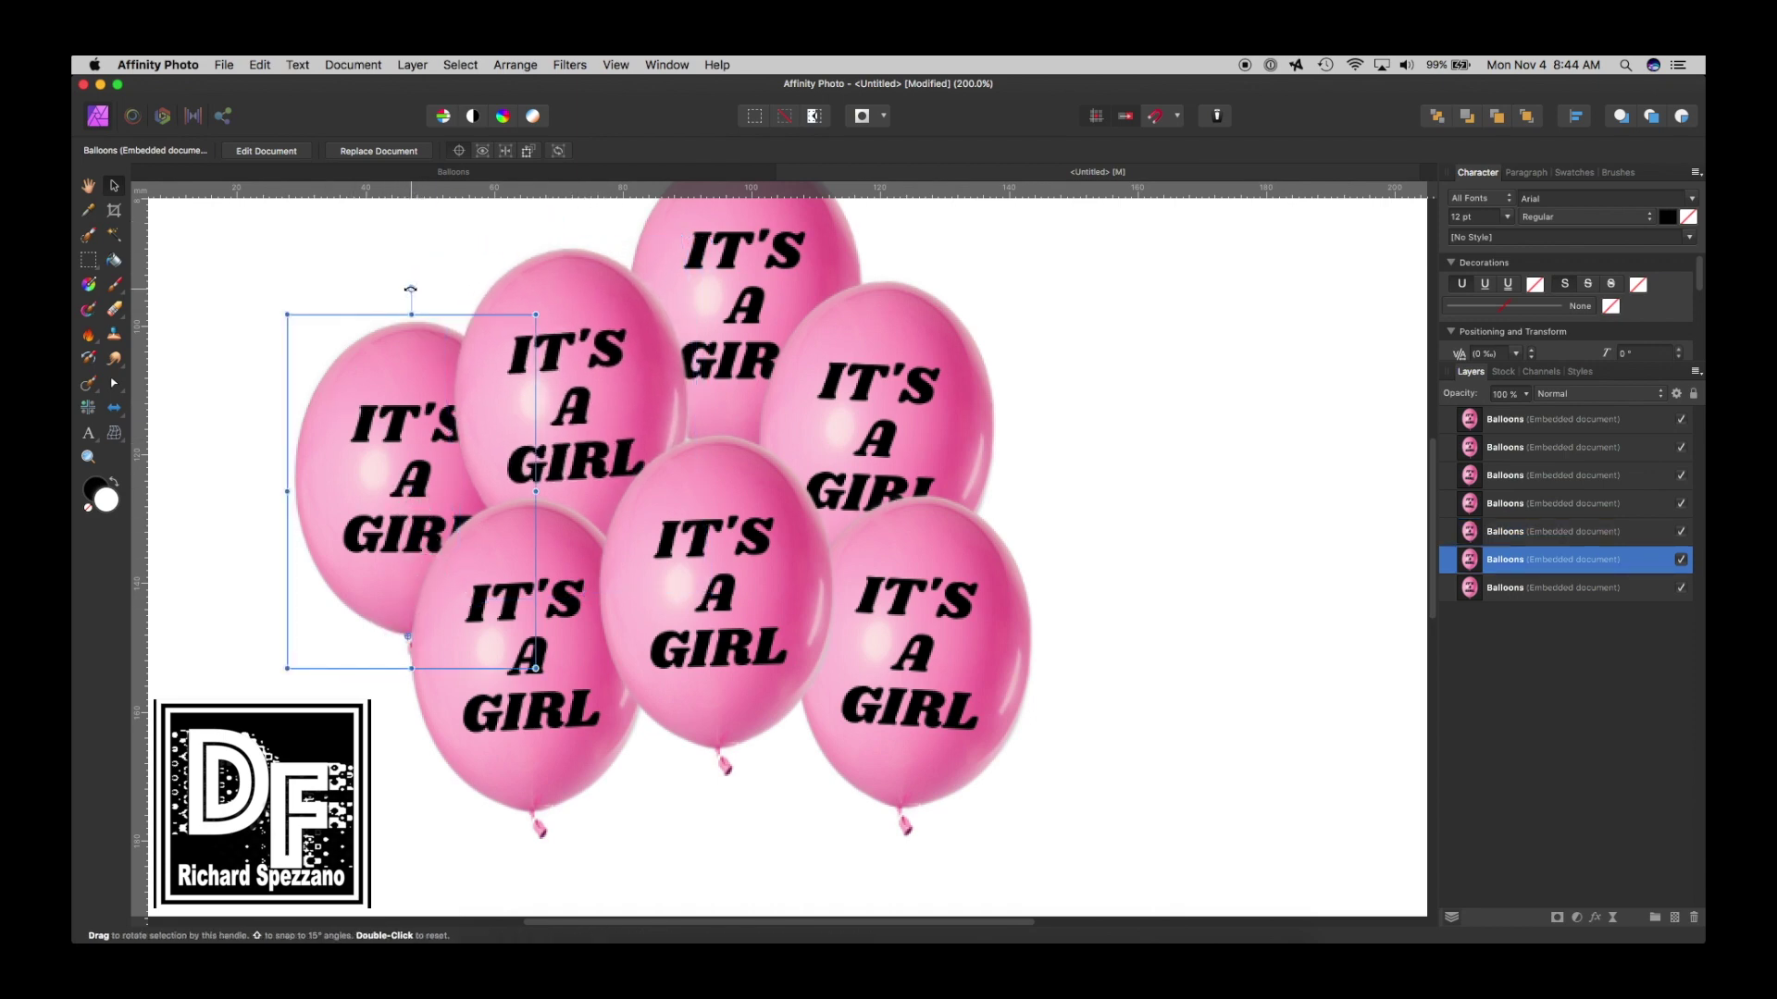
pyautogui.moveTo(411, 289); pyautogui.dragTo(372, 292)
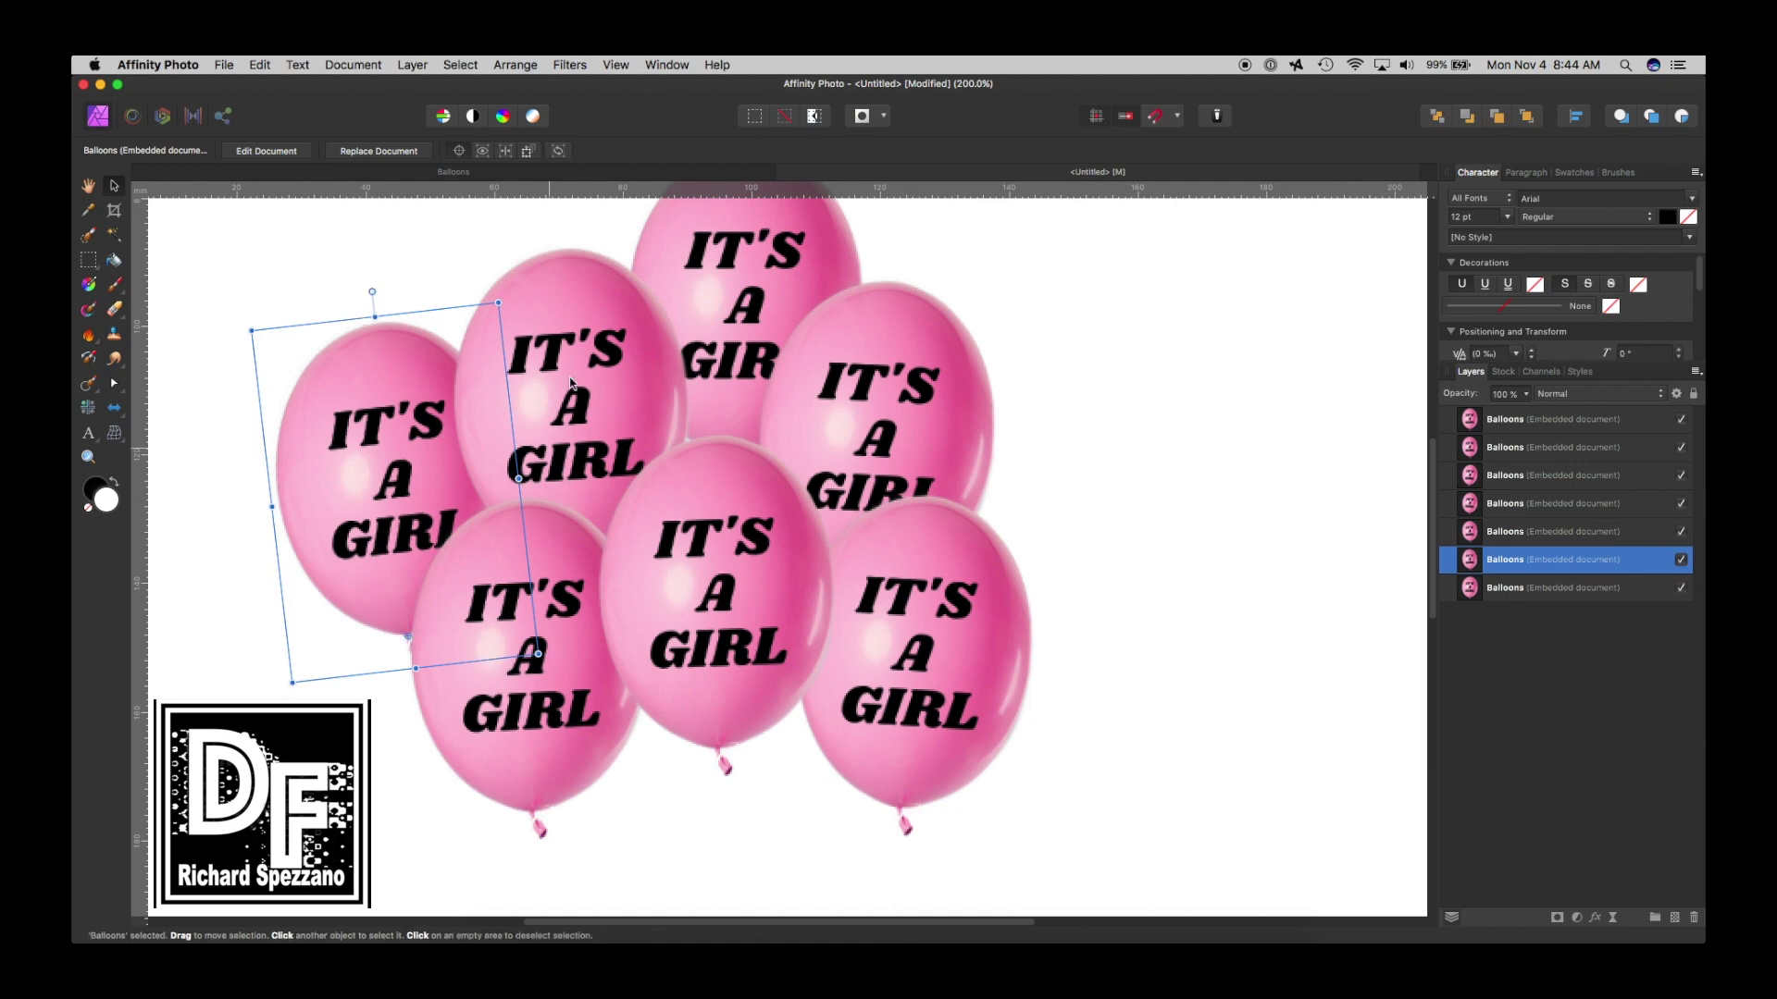
# Duplicate the top balloon, place the copy at the bunch's right edge and tilt it clockwise.
pyautogui.click(88, 185)
pyautogui.press('super+0')
pyautogui.click(115, 186)
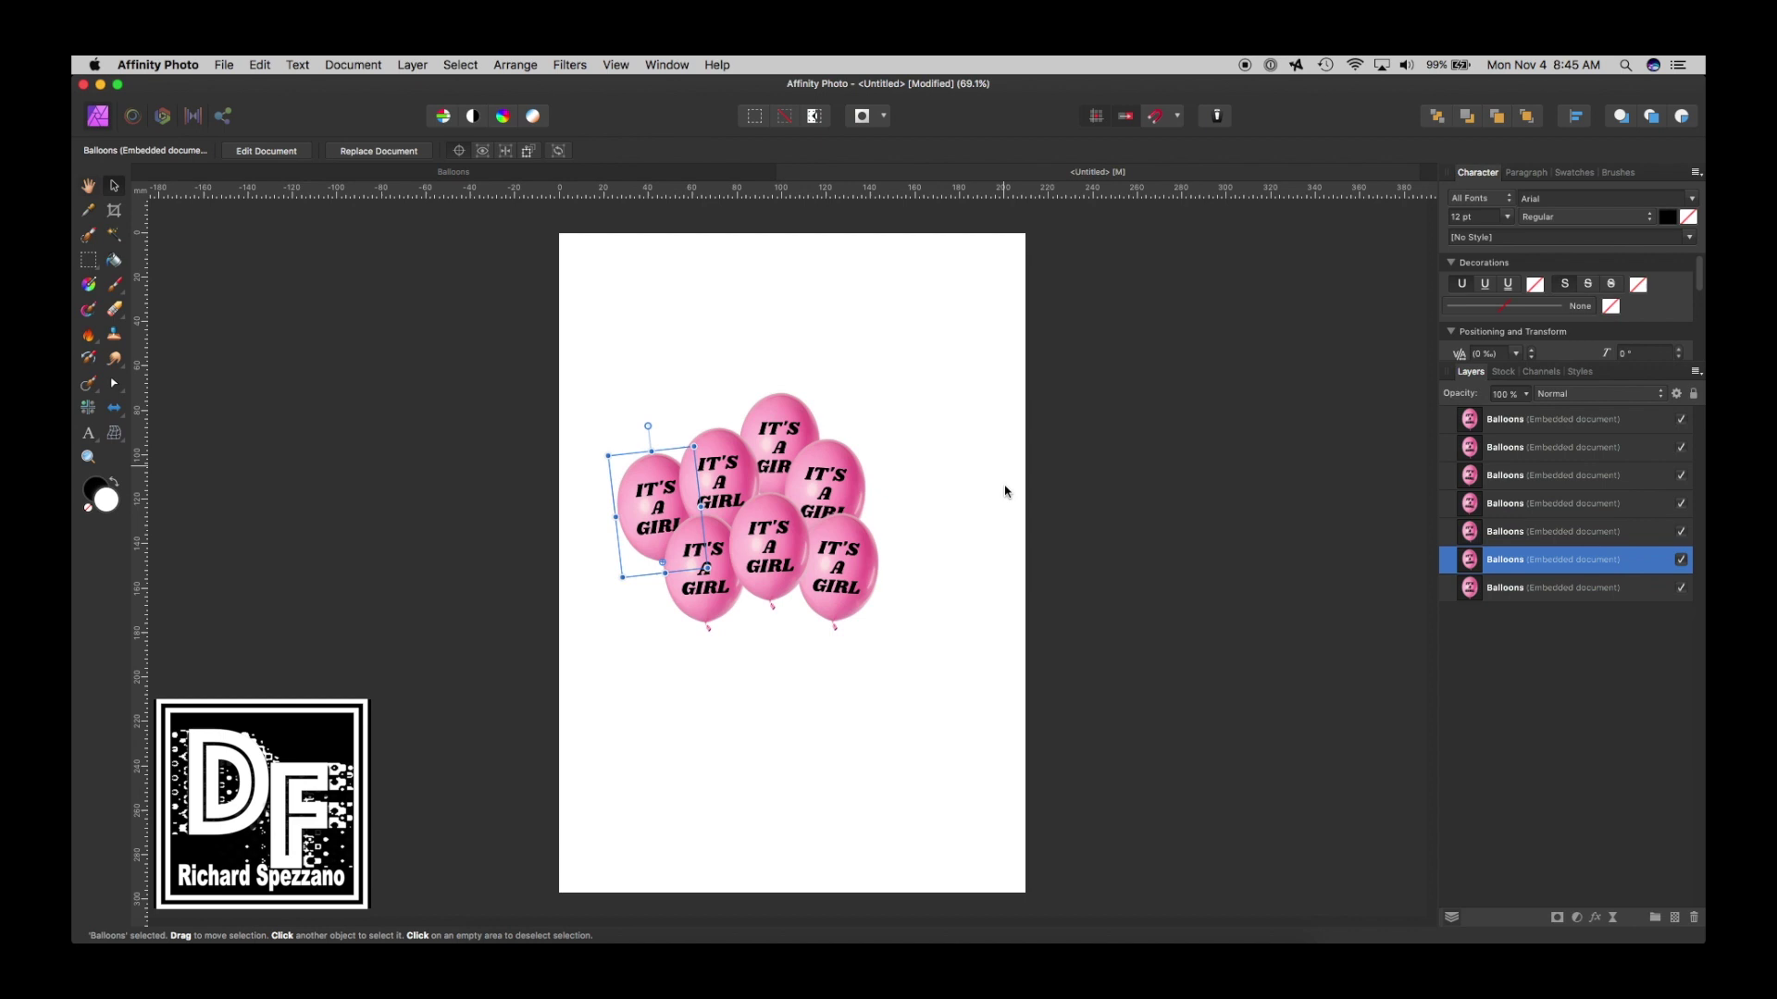
pyautogui.click(783, 418)
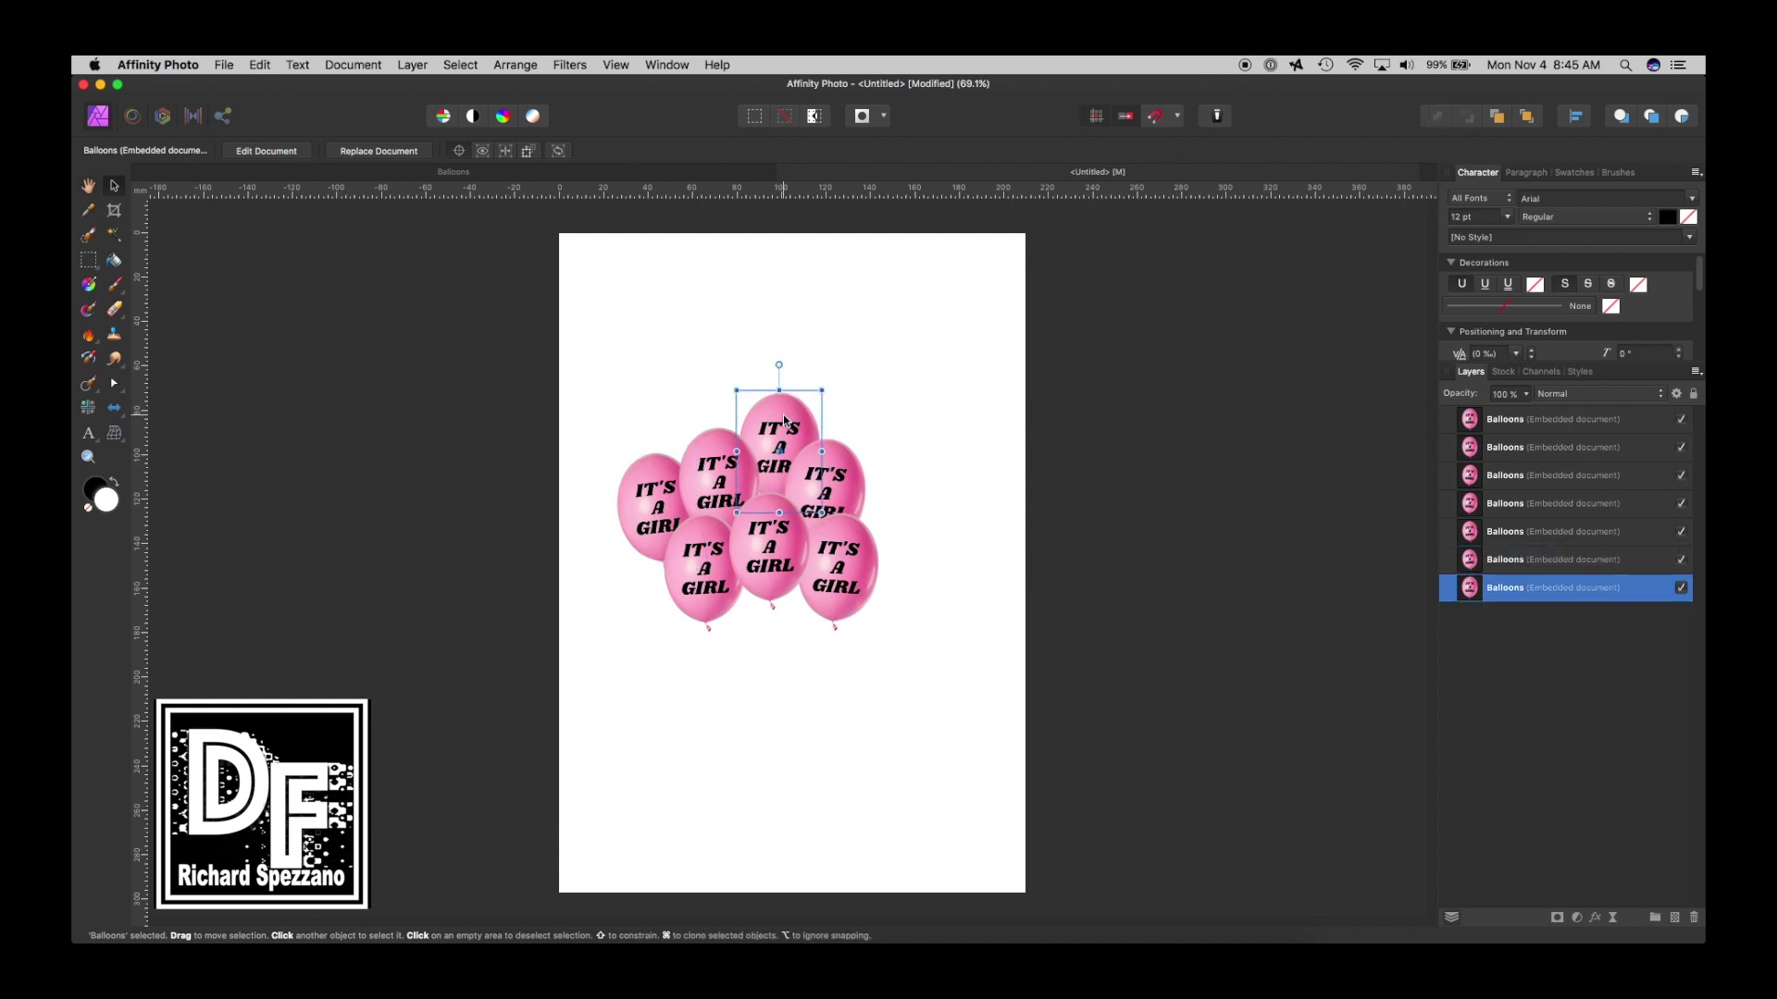
pyautogui.press('super+j')
pyautogui.moveTo(785, 421); pyautogui.dragTo(897, 481)
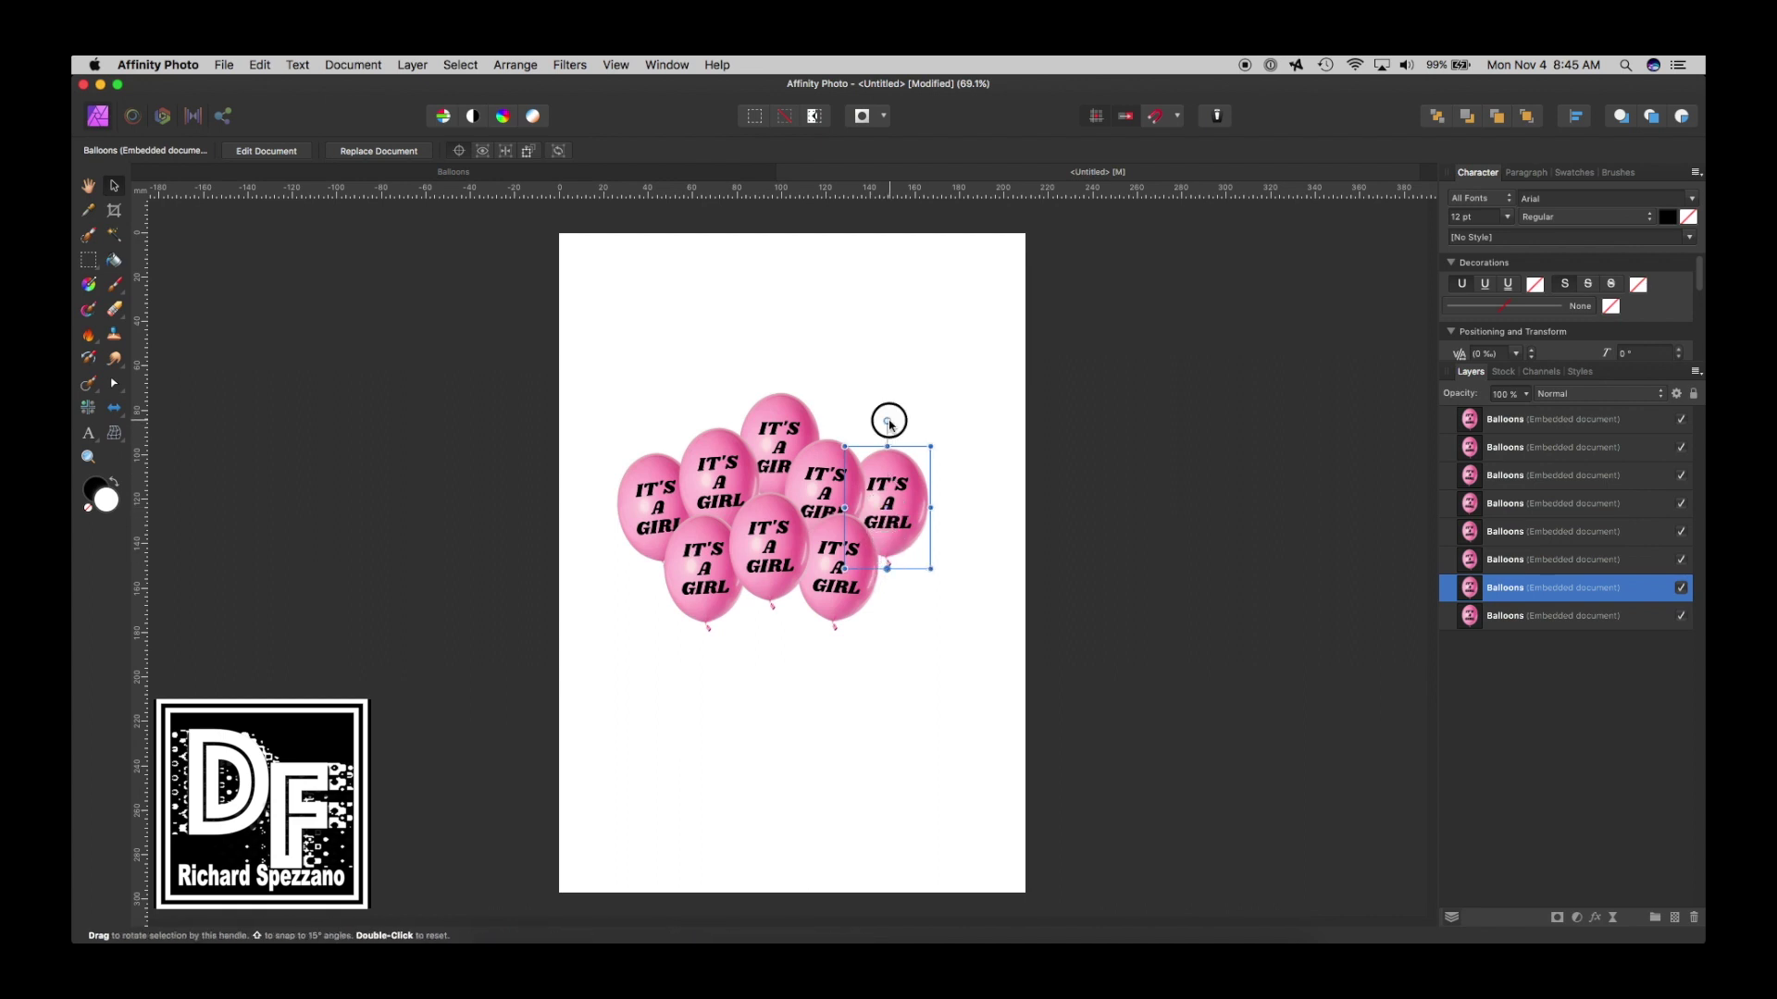
pyautogui.moveTo(889, 422); pyautogui.dragTo(909, 424)
pyautogui.click(89, 186)
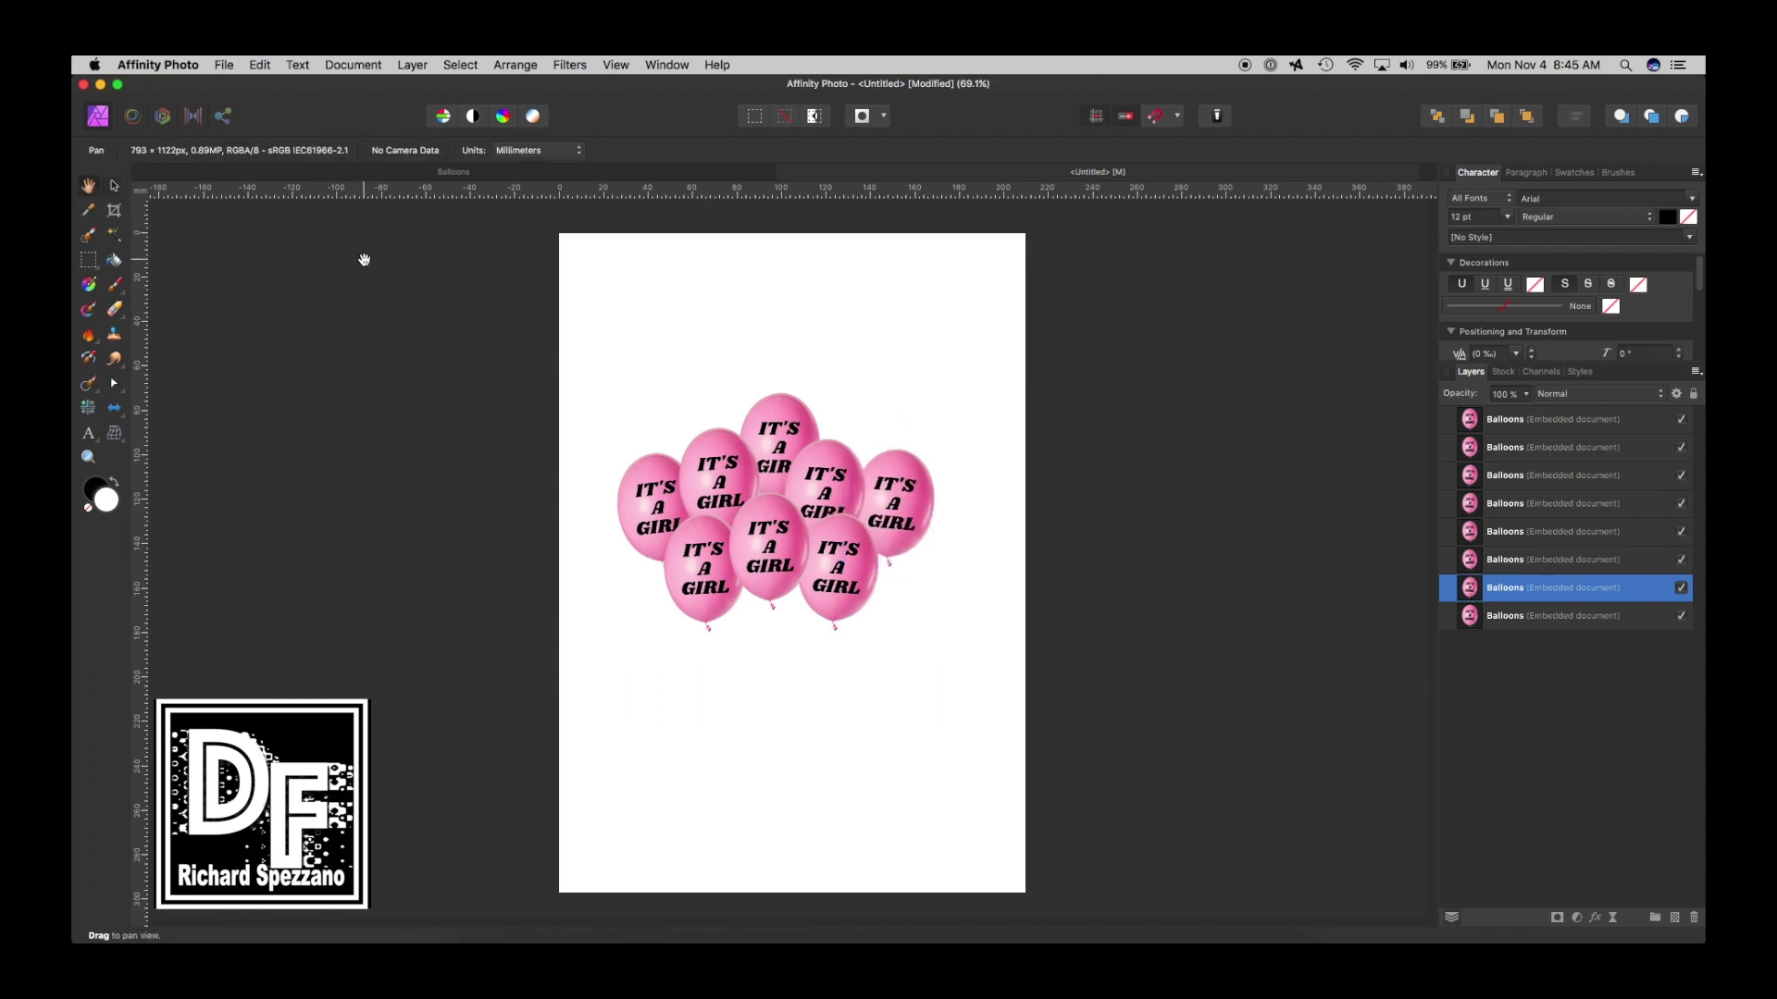
# Select the eight balloon layers, group them with Cmd+G, and rename the group 'Balloons'.
pyautogui.click(1470, 620)
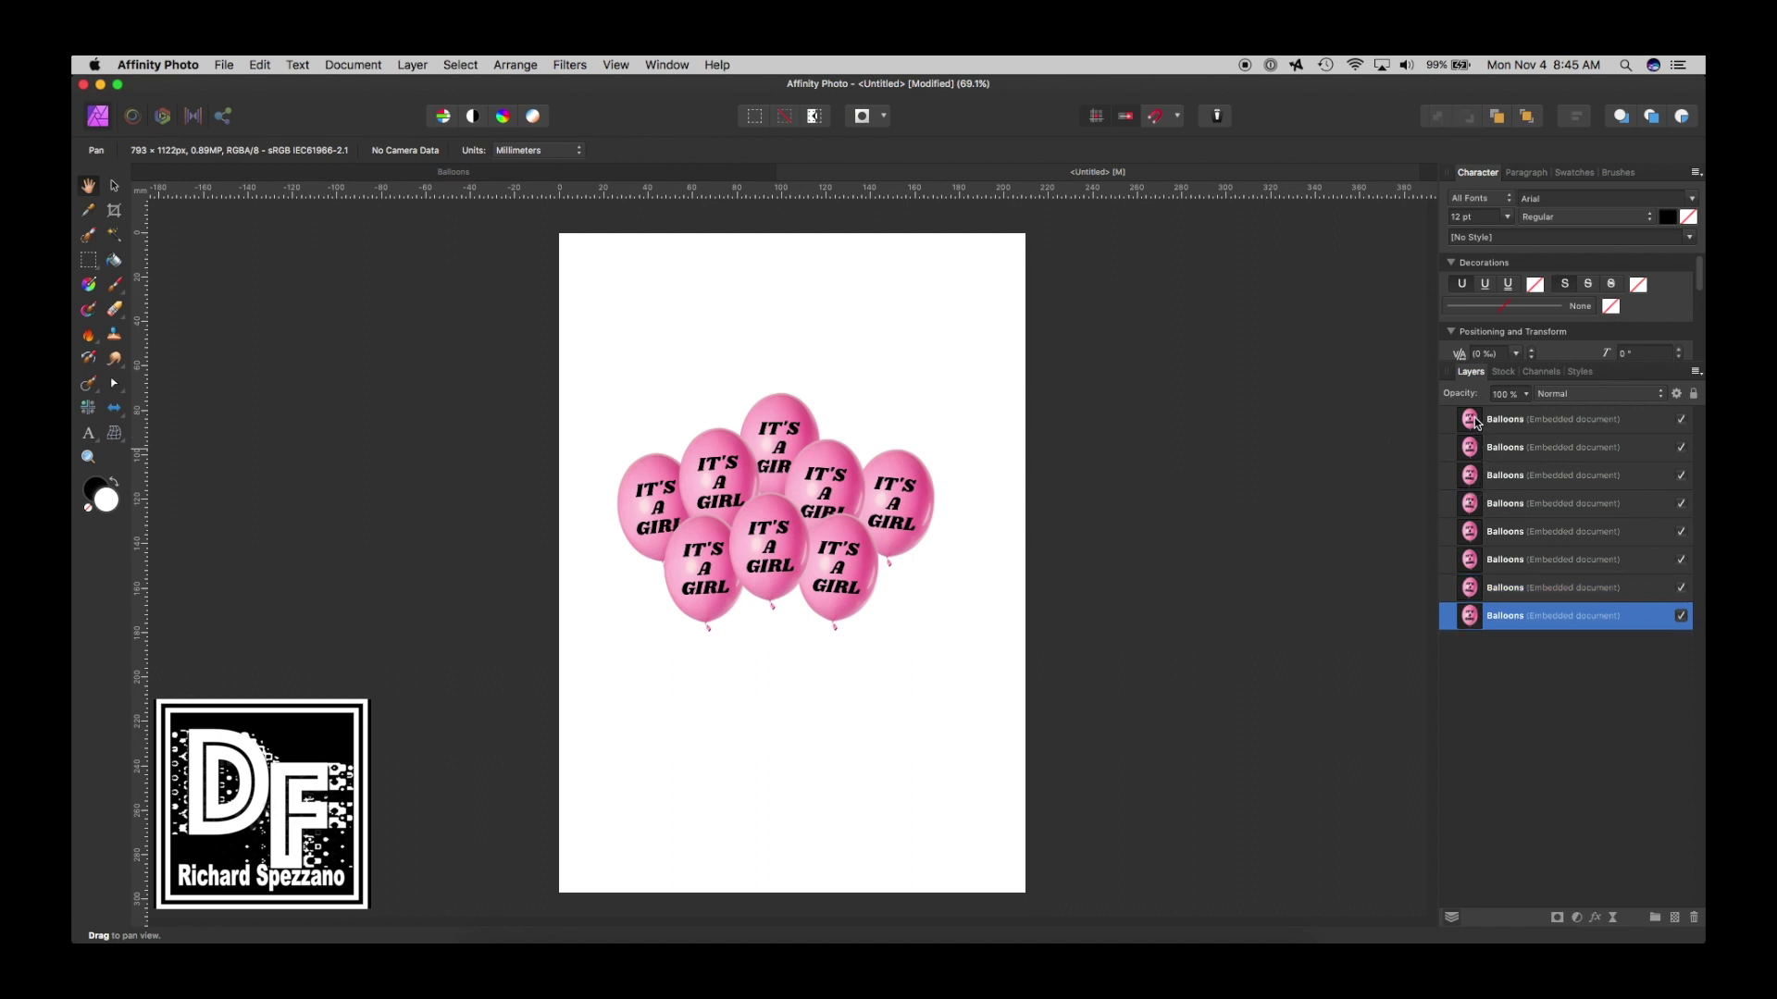
pyautogui.keyDown('shift'); pyautogui.click(1477, 423); pyautogui.keyUp('shift')
pyautogui.press('super+g')
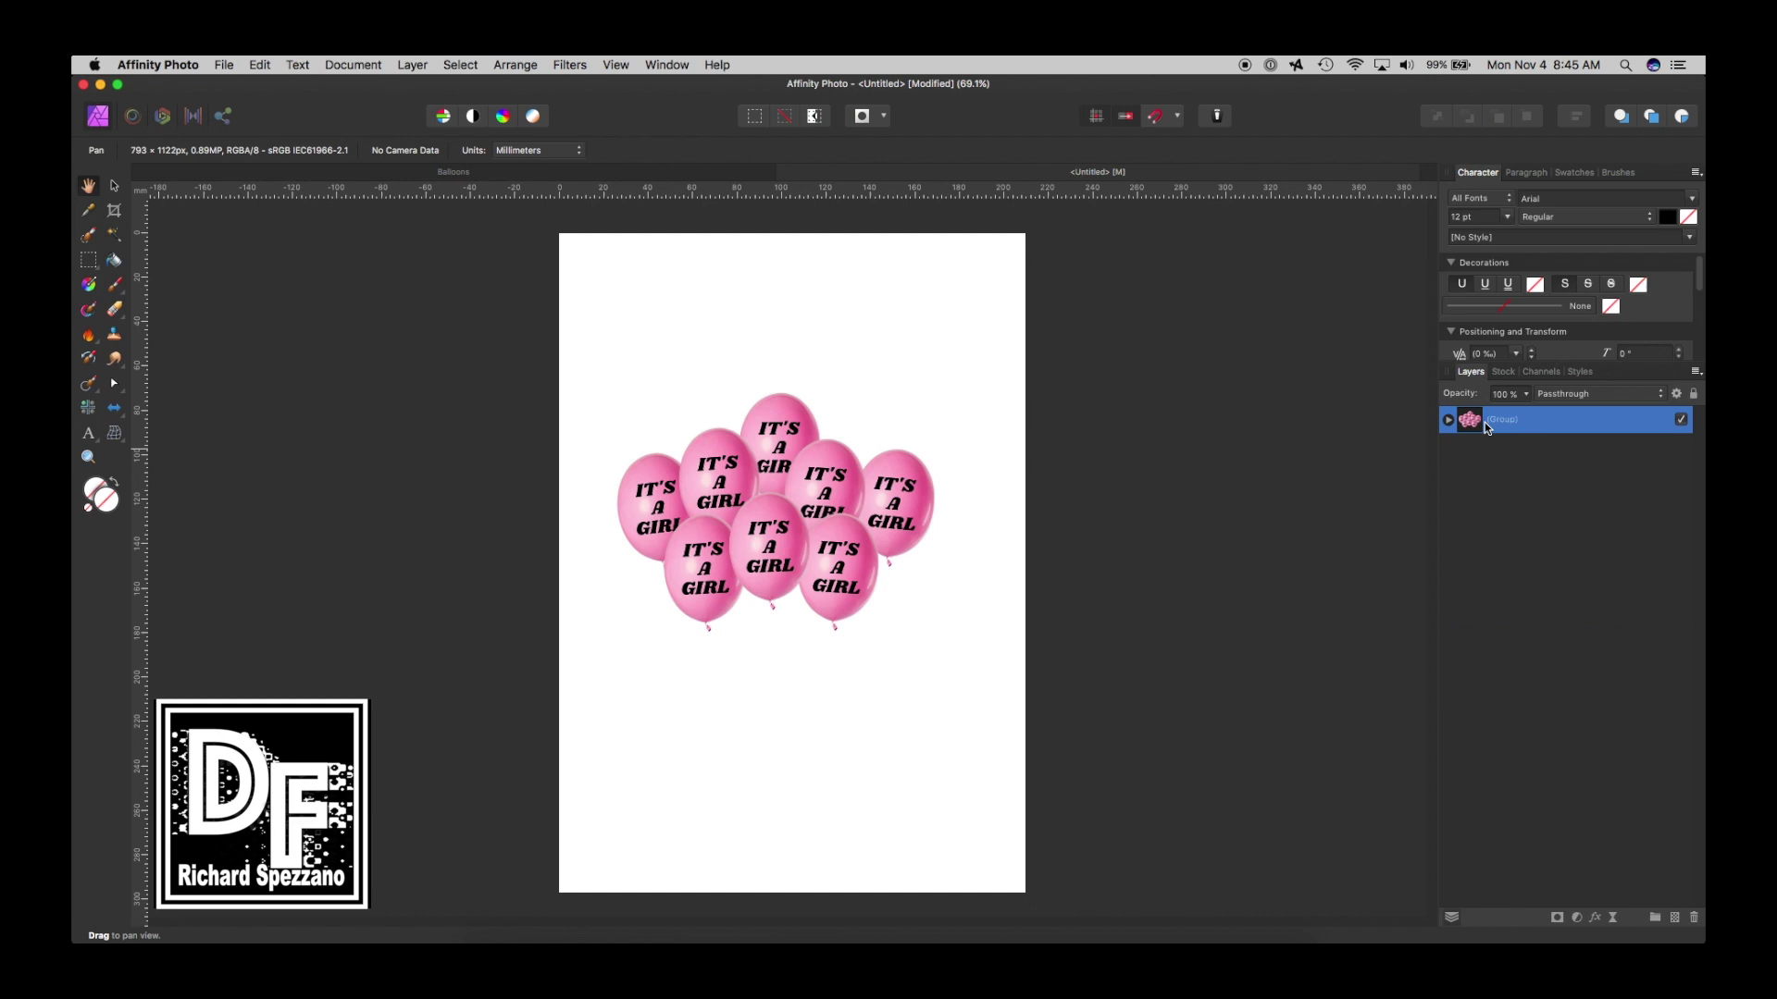
pyautogui.doubleClick(1502, 419)
pyautogui.write('Balloons')
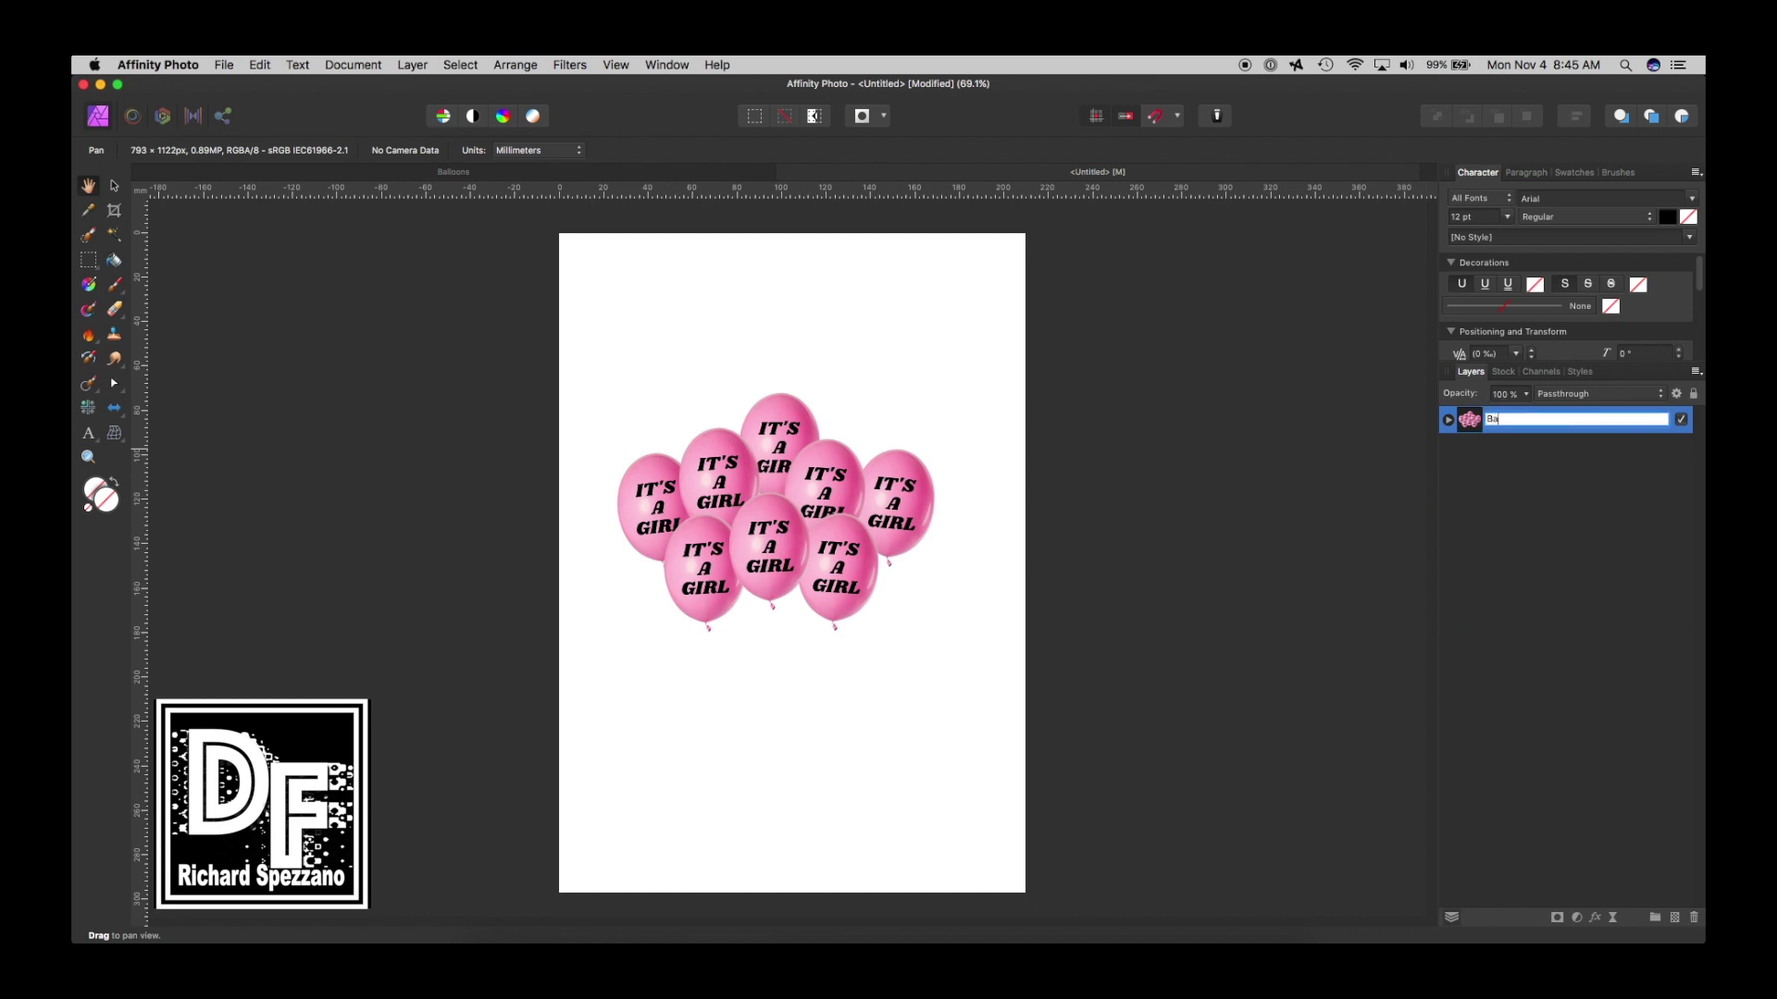
pyautogui.press('Return')
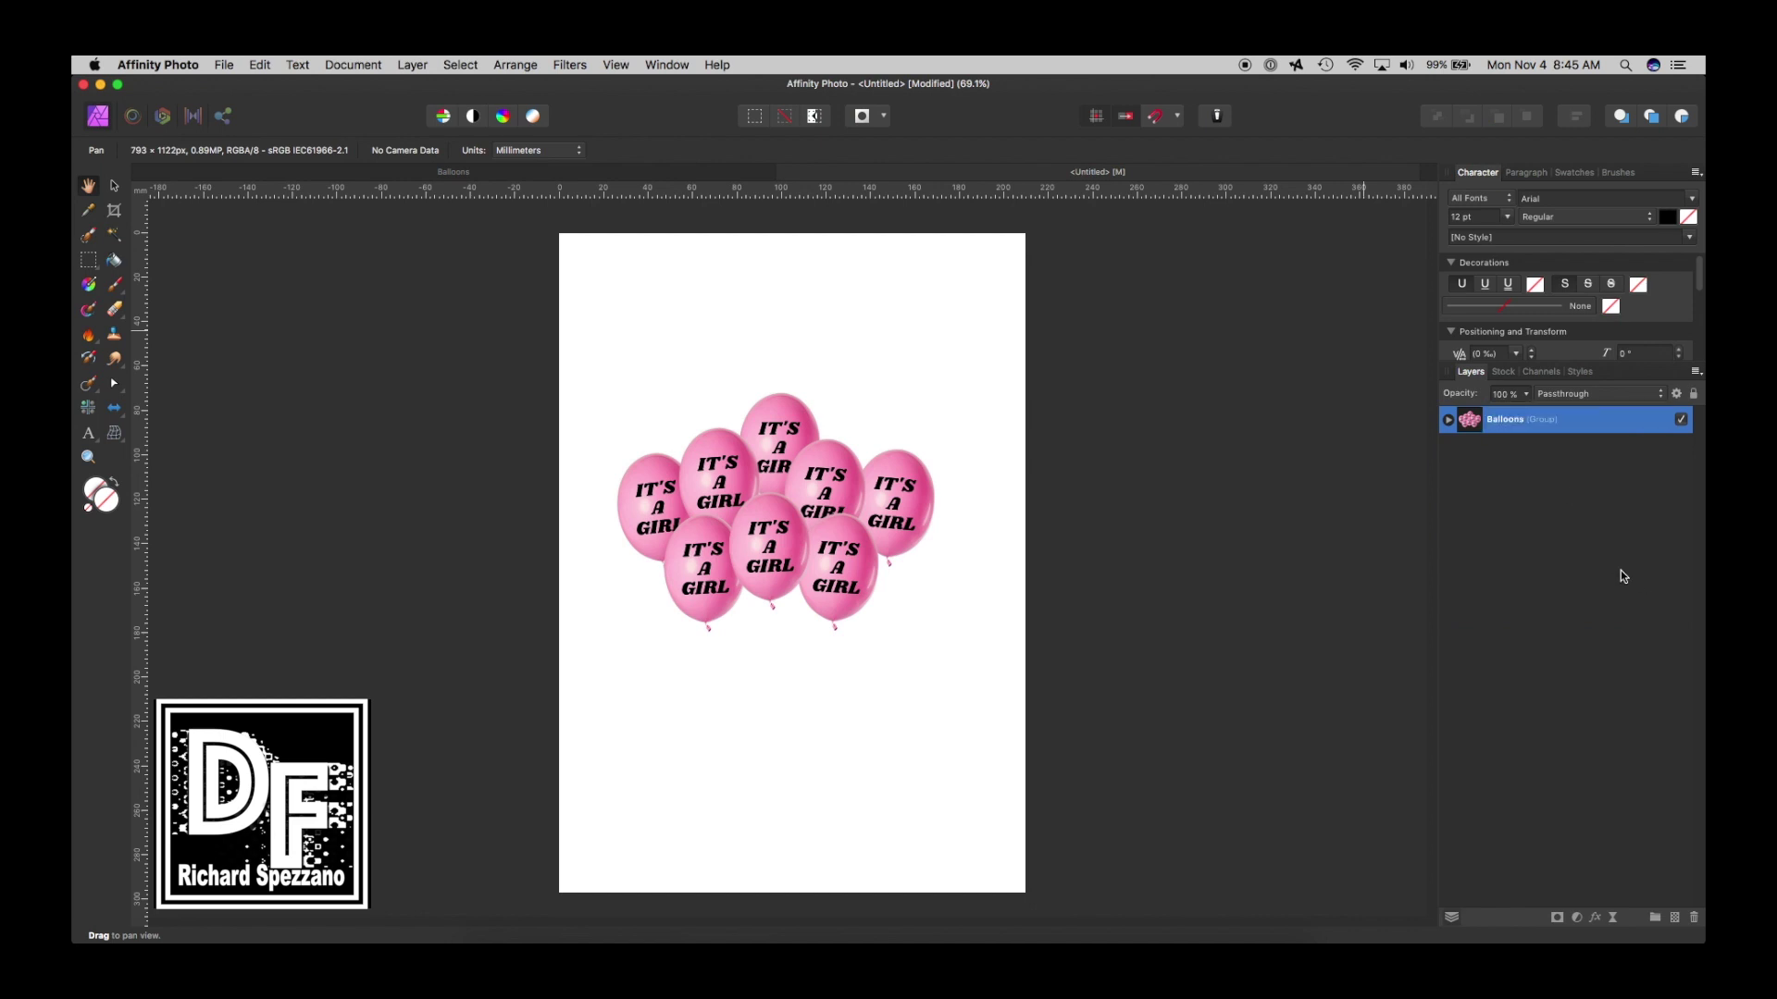
# Add a pixel layer beneath the Balloons group and fill it with a top-to-bottom gradient.
pyautogui.click(1675, 919)
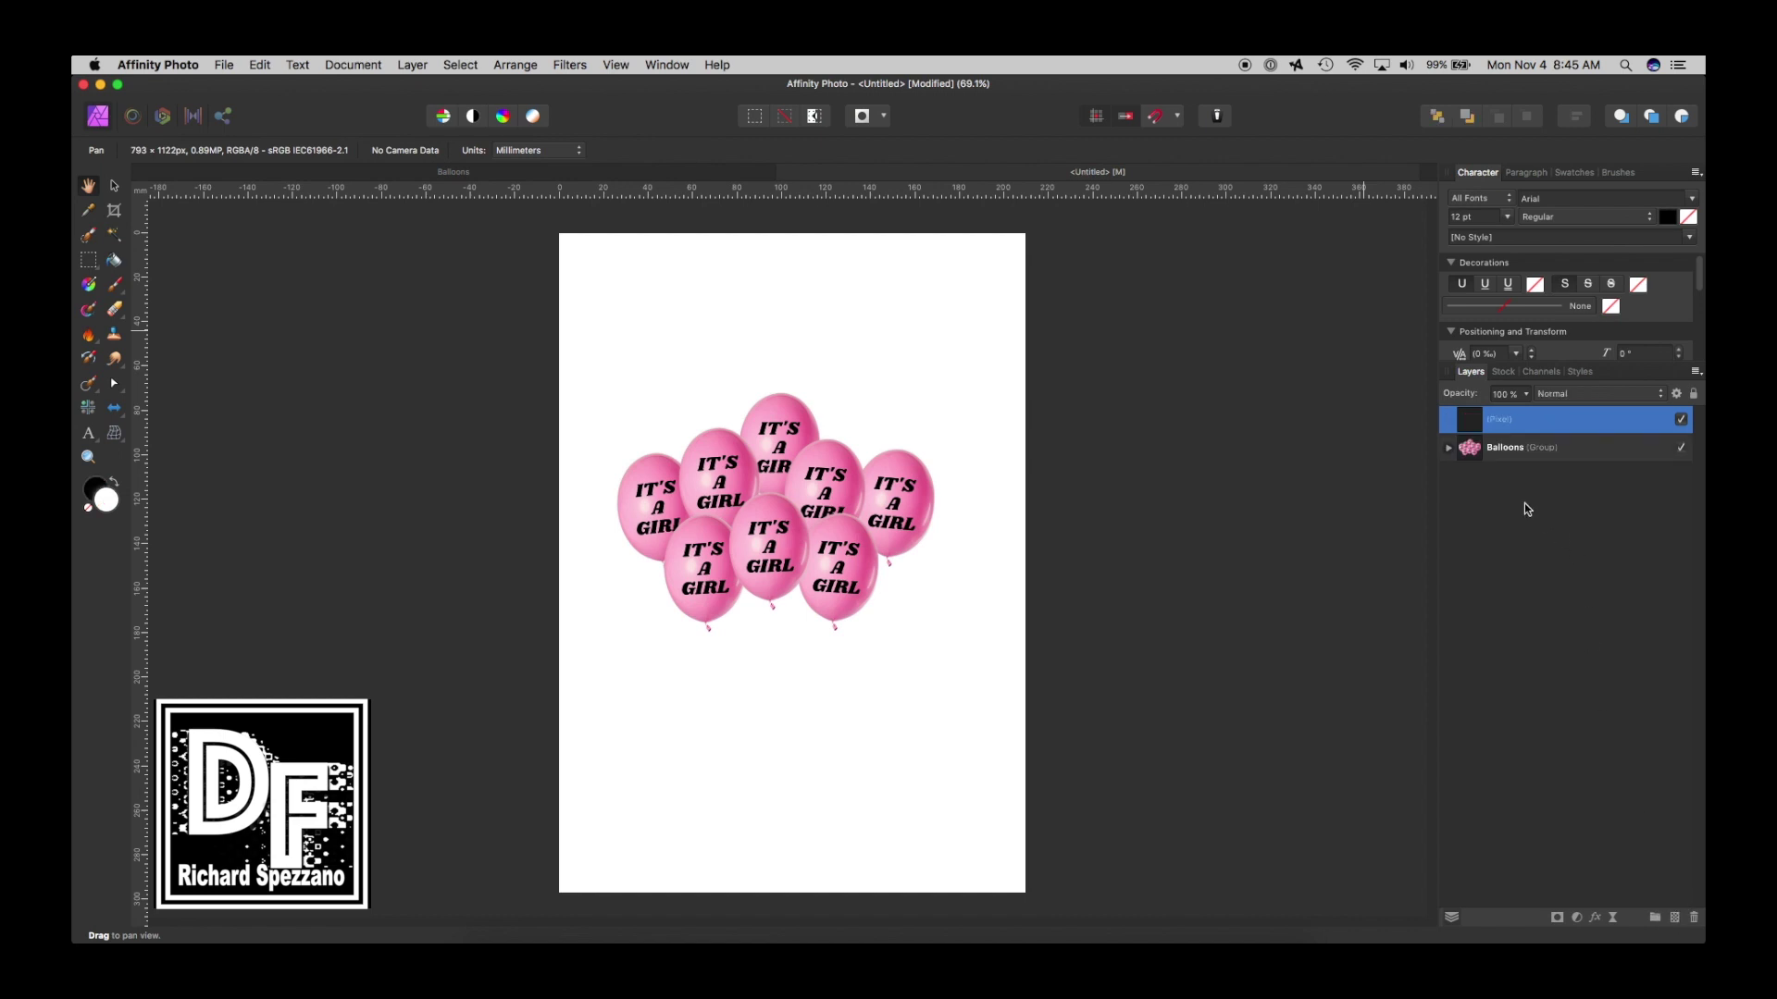
pyautogui.moveTo(1464, 426); pyautogui.dragTo(1472, 464)
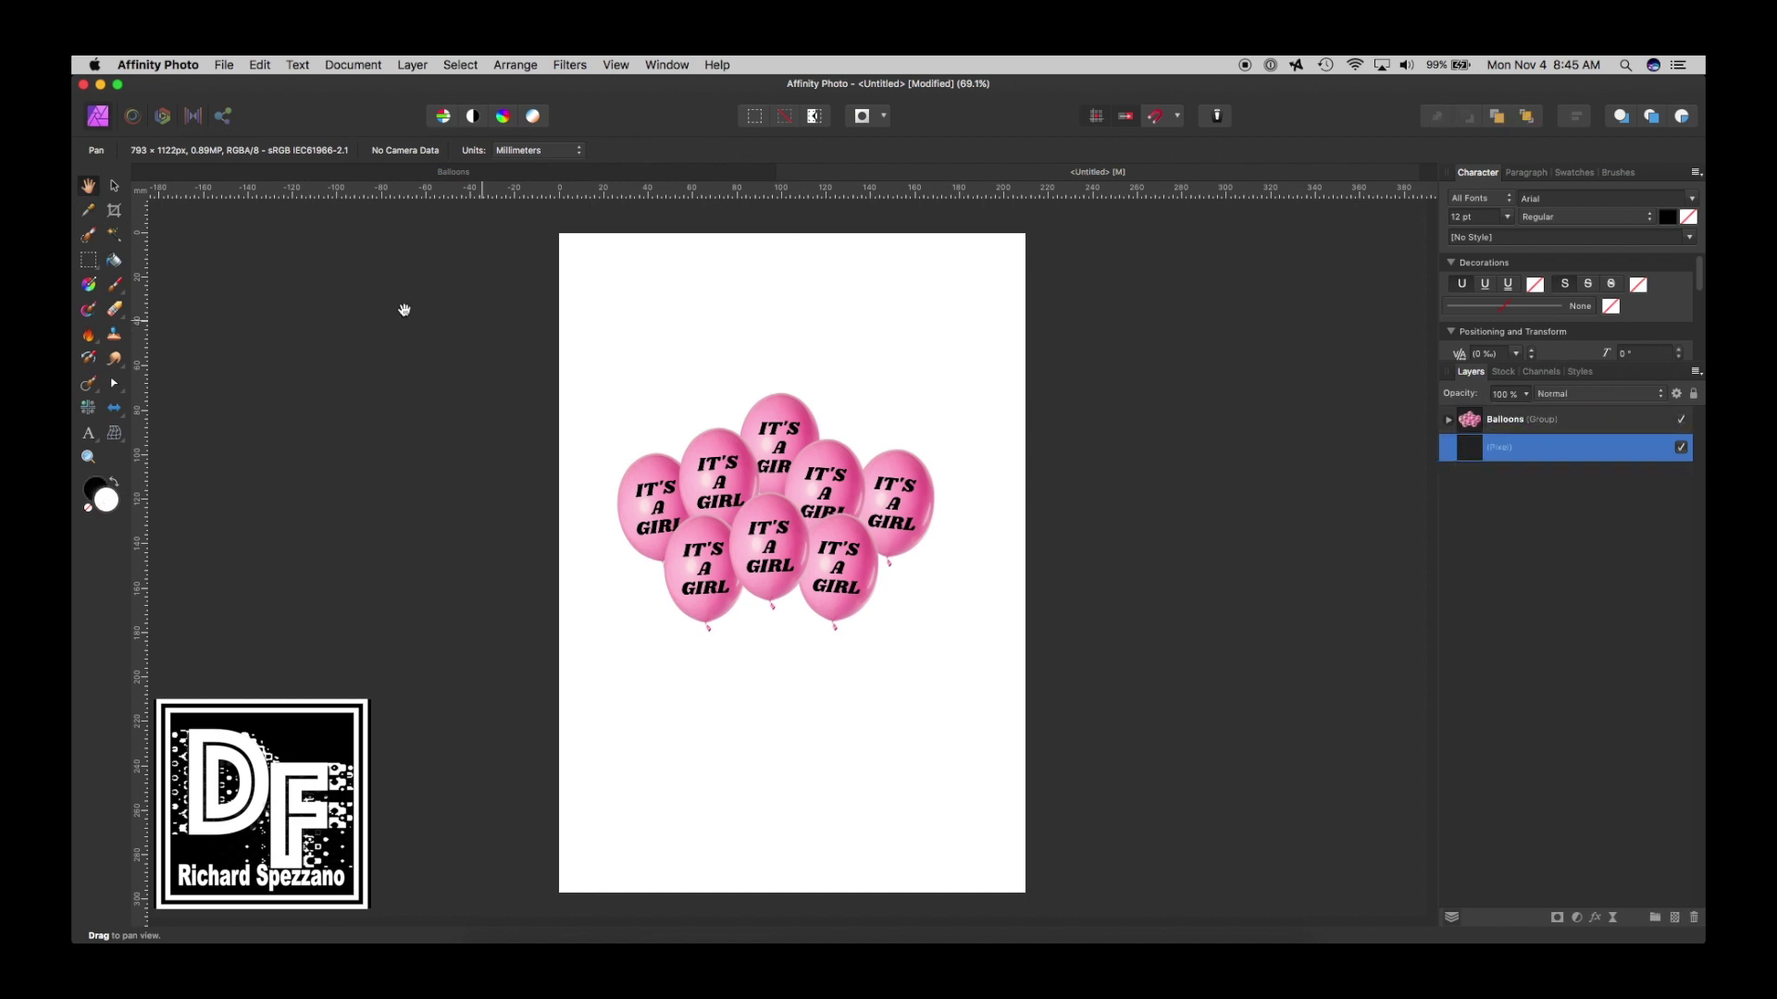
pyautogui.click(89, 284)
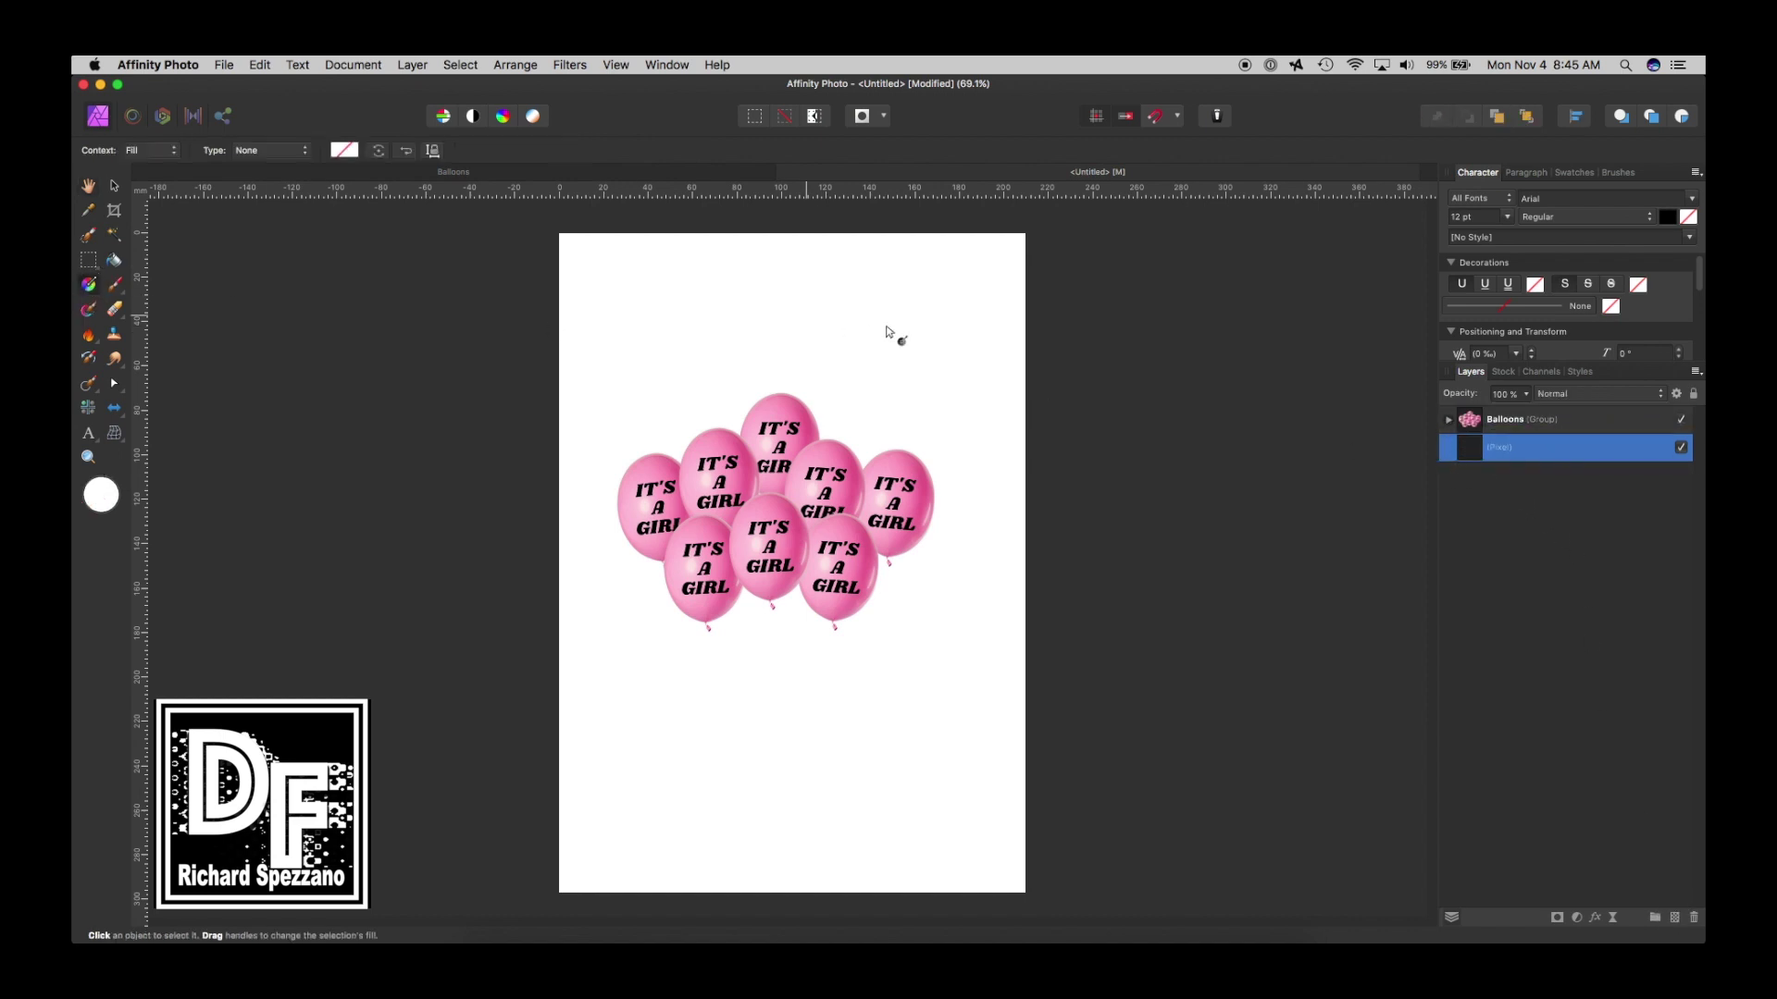
pyautogui.moveTo(786, 271); pyautogui.dragTo(781, 611)
# Change the gradient's end stop to light grey and move its fade point higher.
pyautogui.click(338, 152)
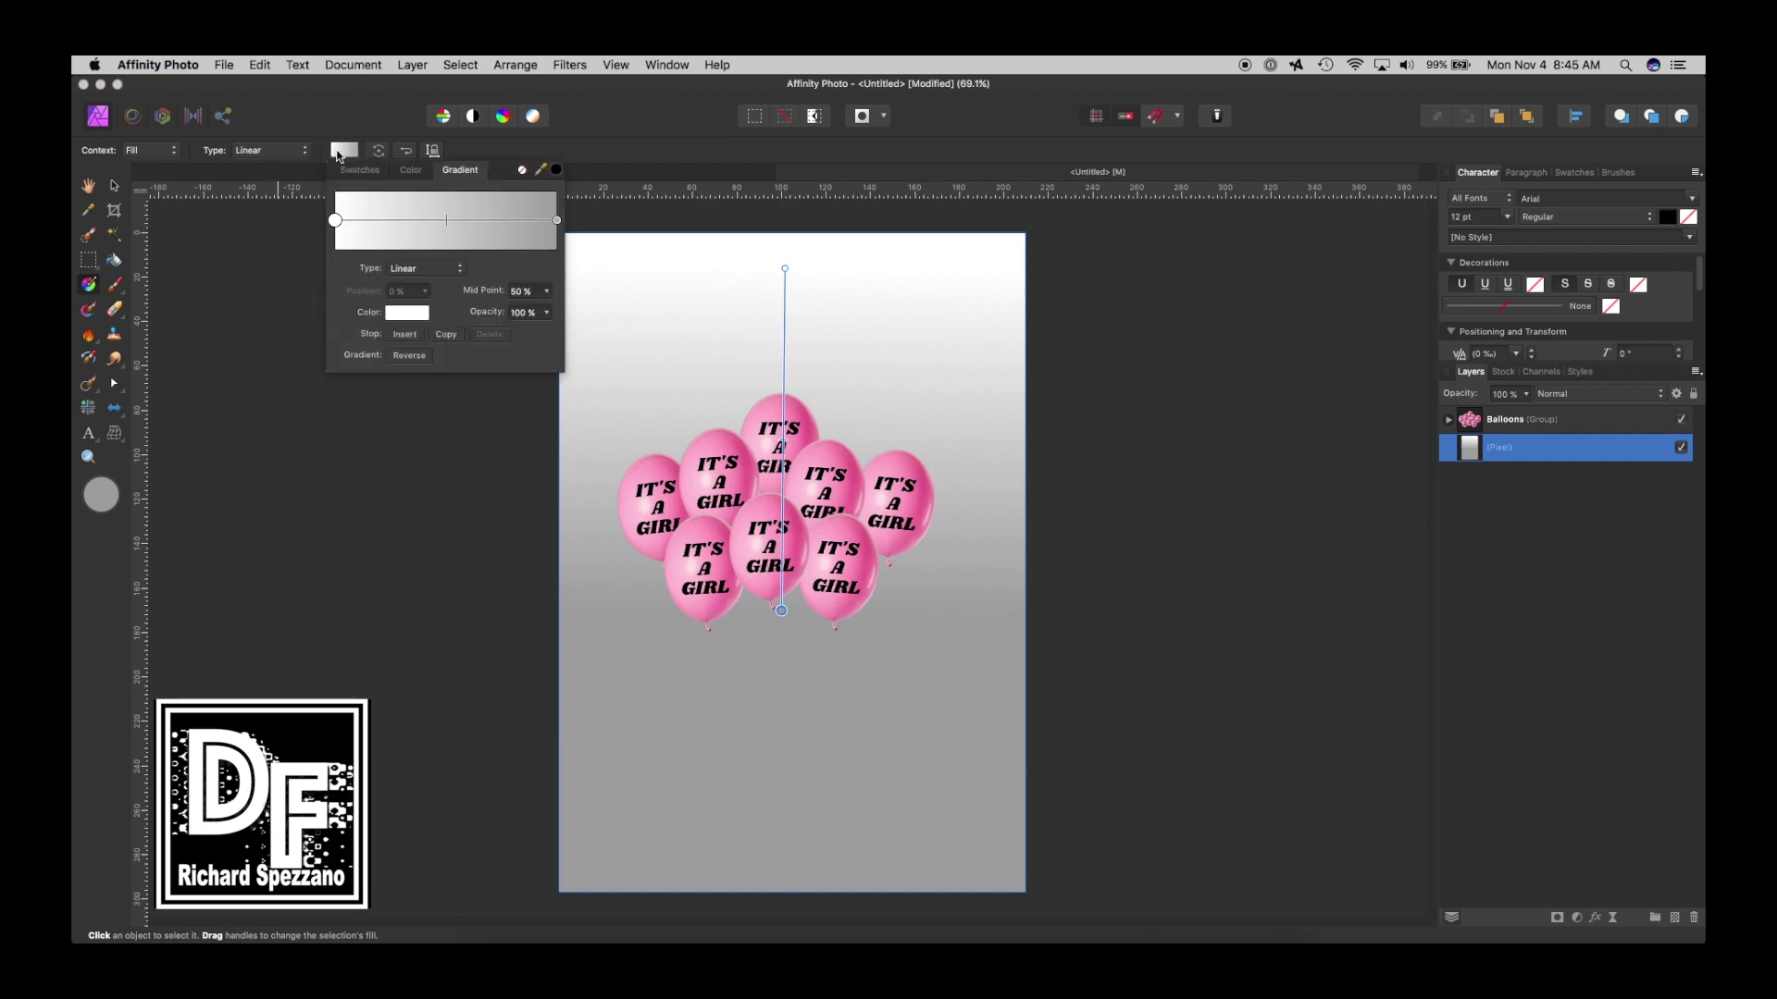
pyautogui.click(556, 220)
pyautogui.click(407, 315)
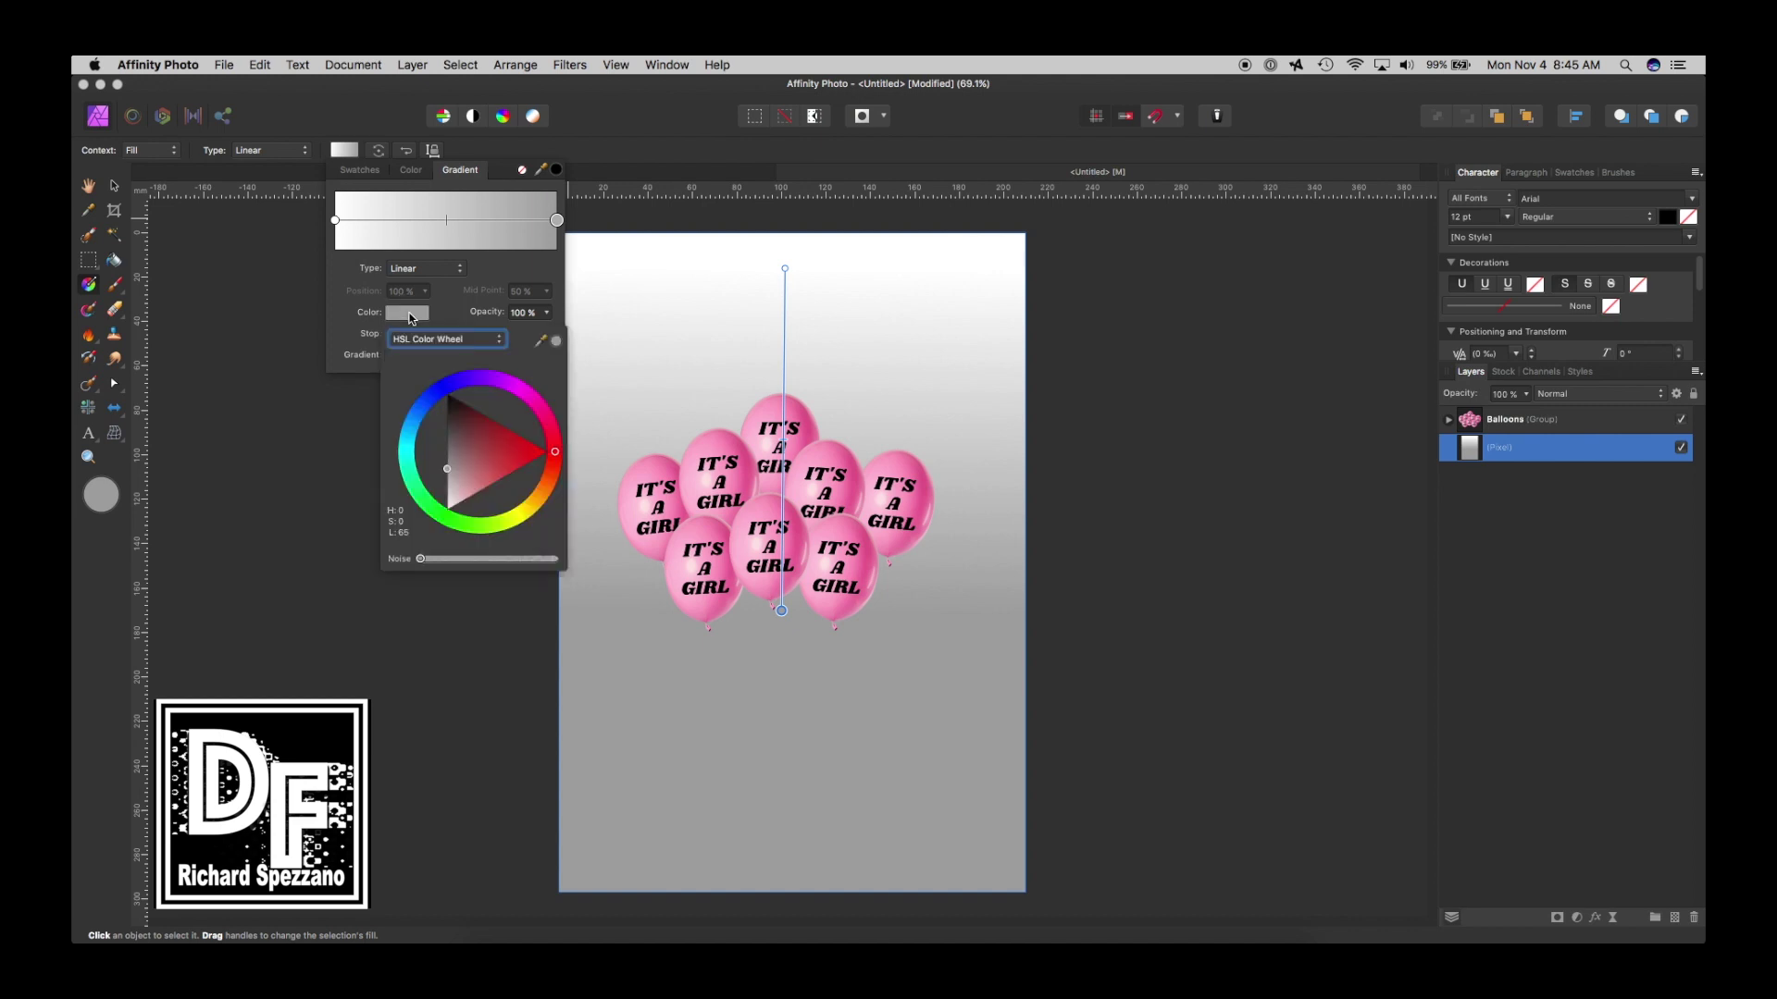
pyautogui.moveTo(509, 516)
pyautogui.mouseDown()
pyautogui.moveTo(526, 517)
pyautogui.moveTo(514, 493)
pyautogui.moveTo(521, 512)
pyautogui.moveTo(428, 468)
pyautogui.moveTo(452, 481)
pyautogui.moveTo(462, 443)
pyautogui.moveTo(436, 445)
pyautogui.mouseUp()
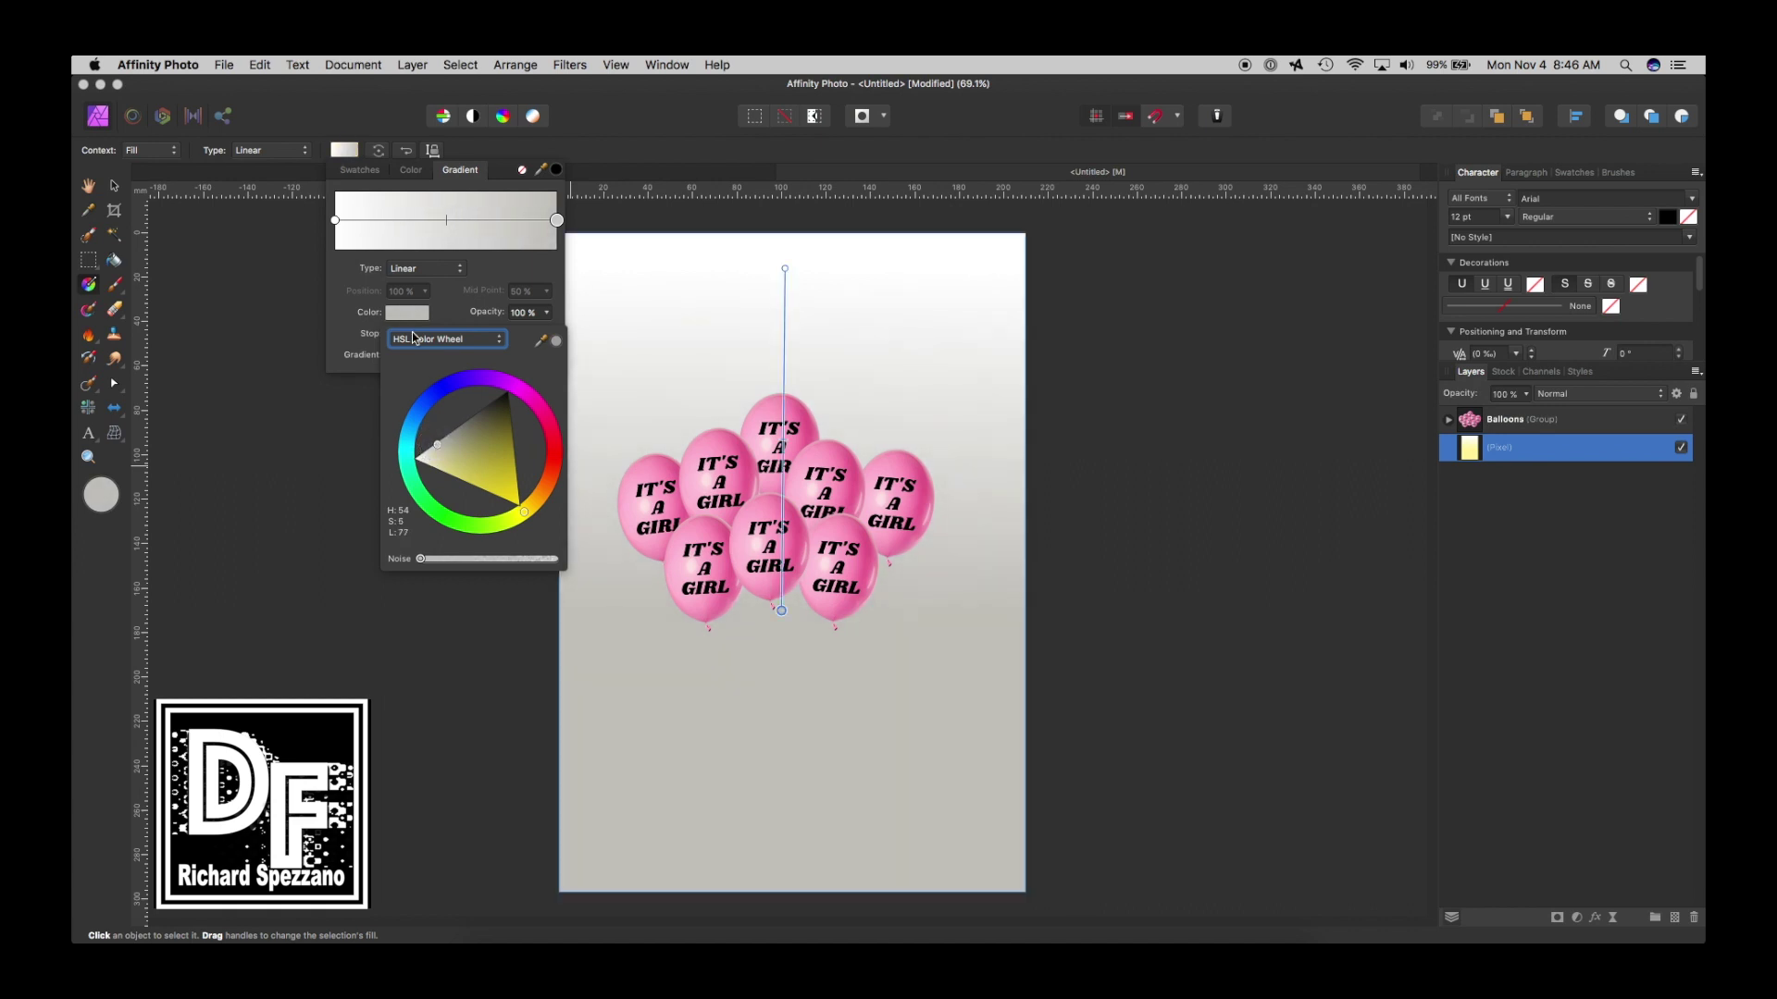
pyautogui.moveTo(783, 436); pyautogui.dragTo(780, 360)
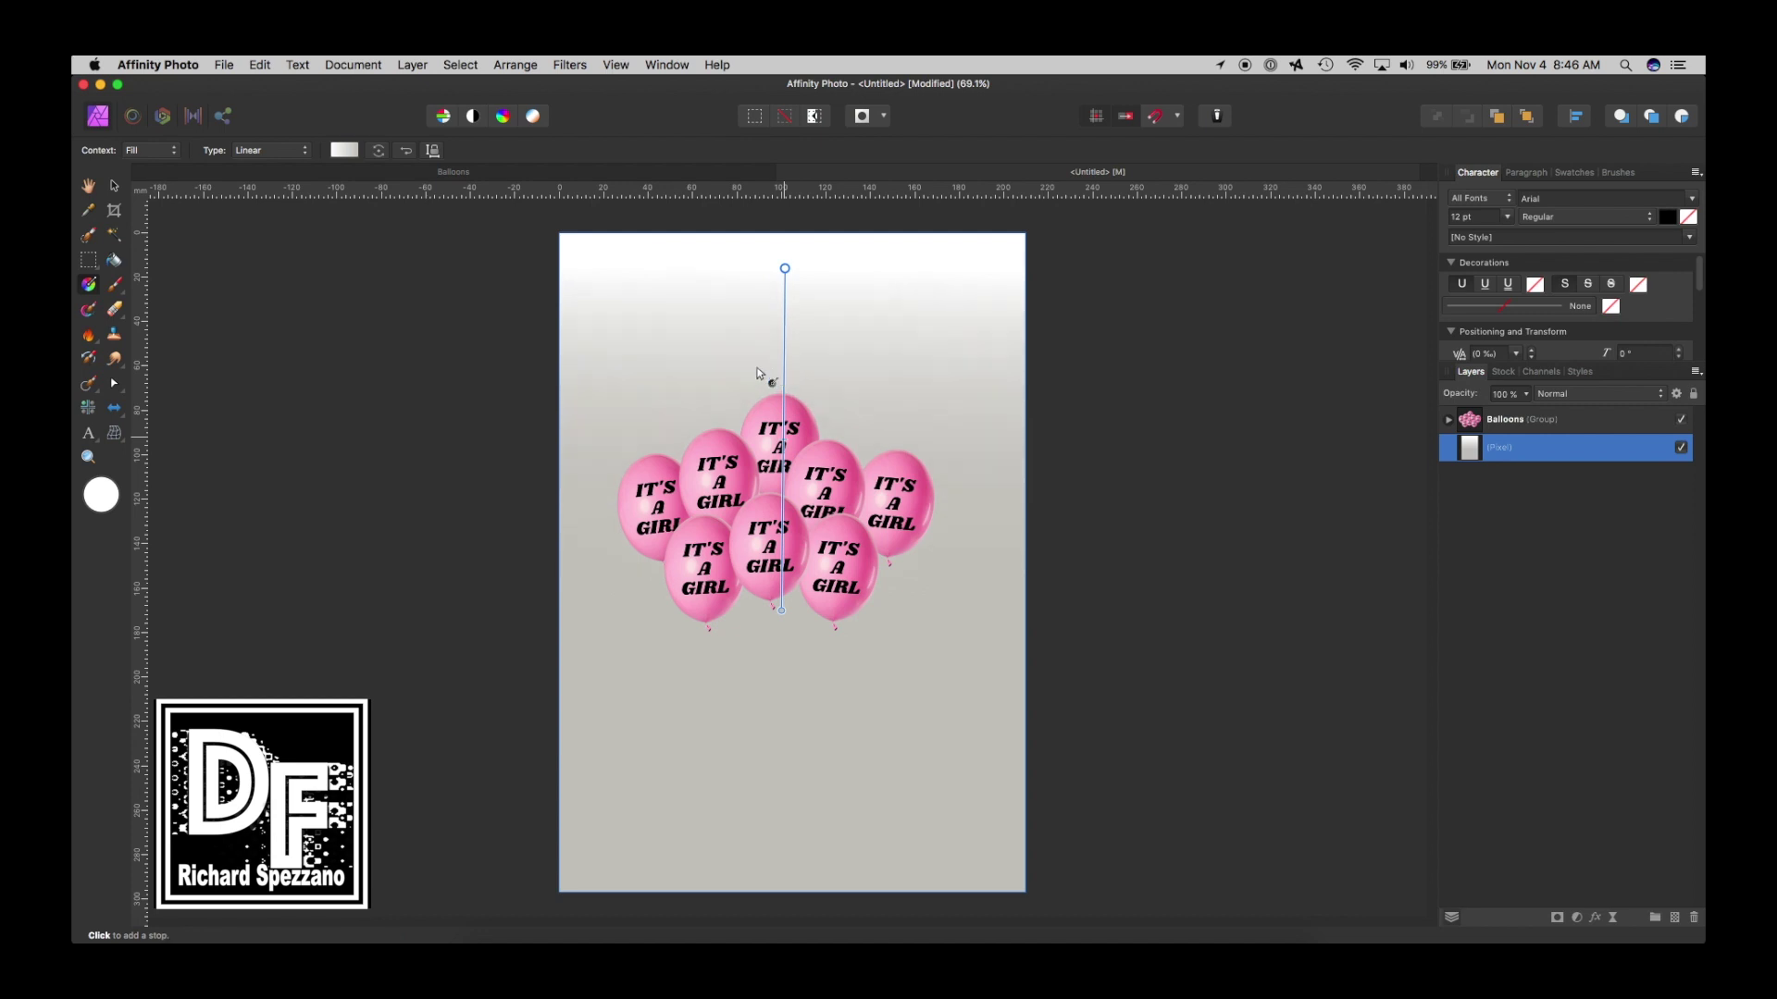
pyautogui.click(88, 186)
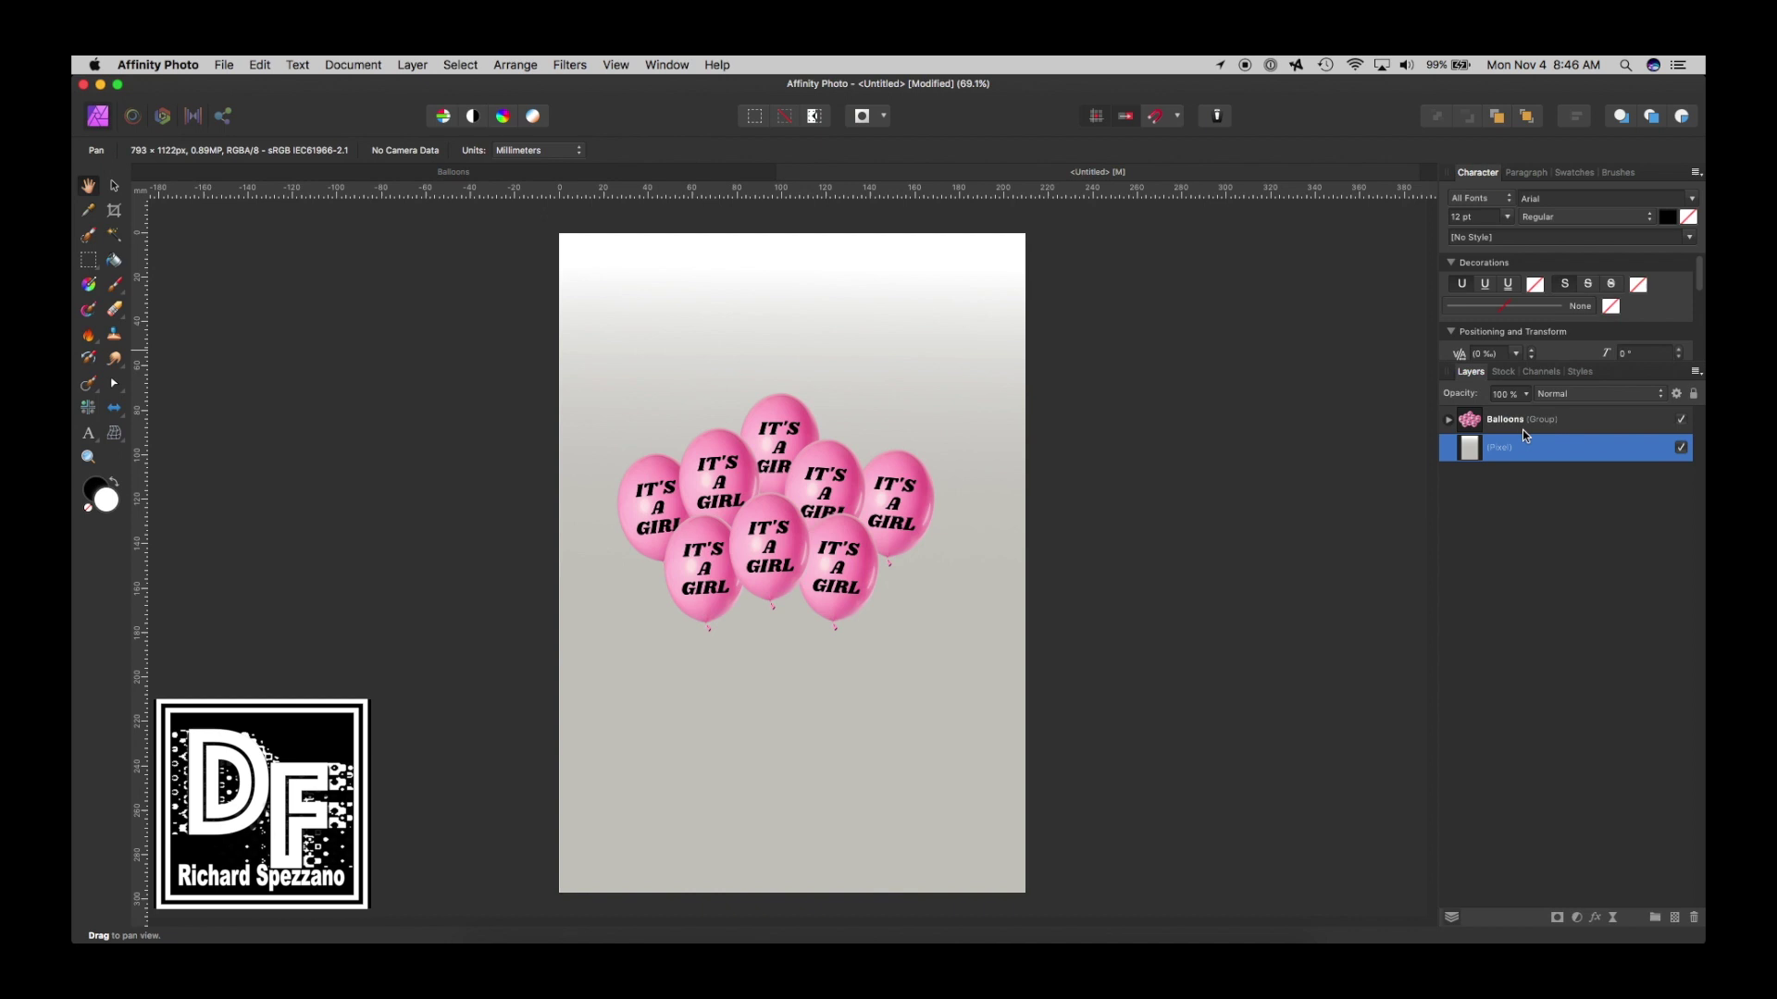
# Lock the background, add an empty pixel layer, and set a white 2 px brush with 72% hardness.
pyautogui.click(1694, 394)
pyautogui.click(1675, 918)
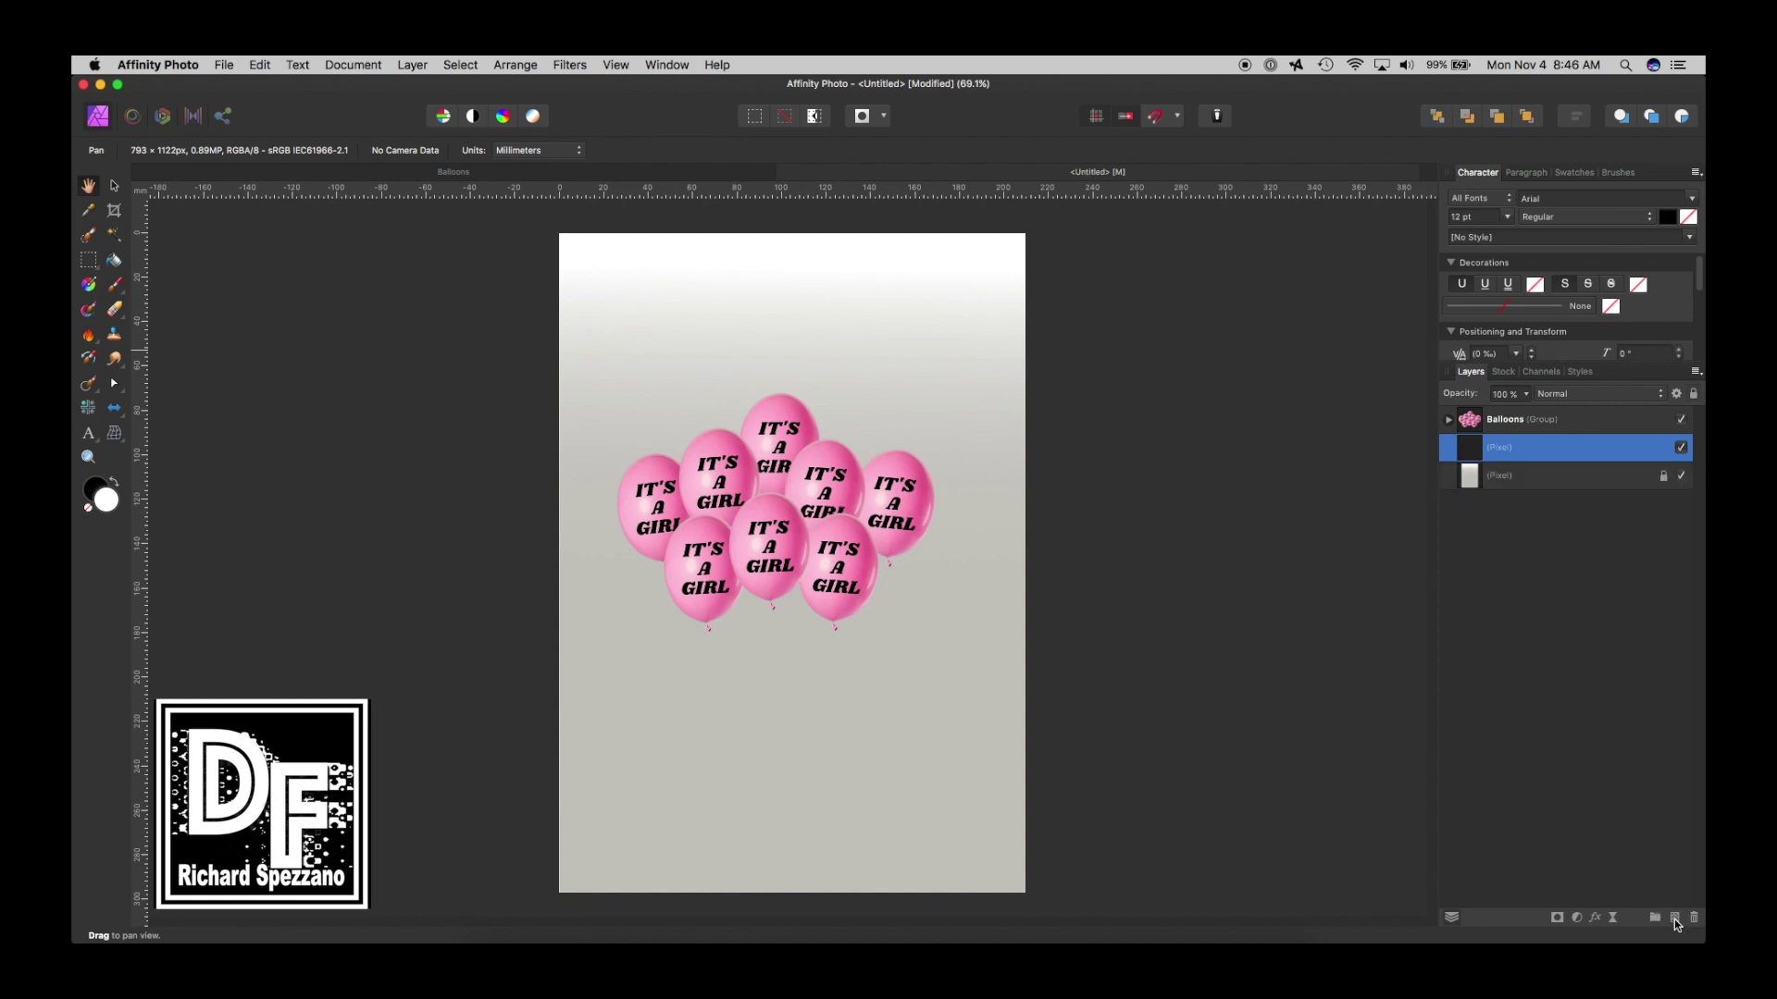
pyautogui.click(119, 285)
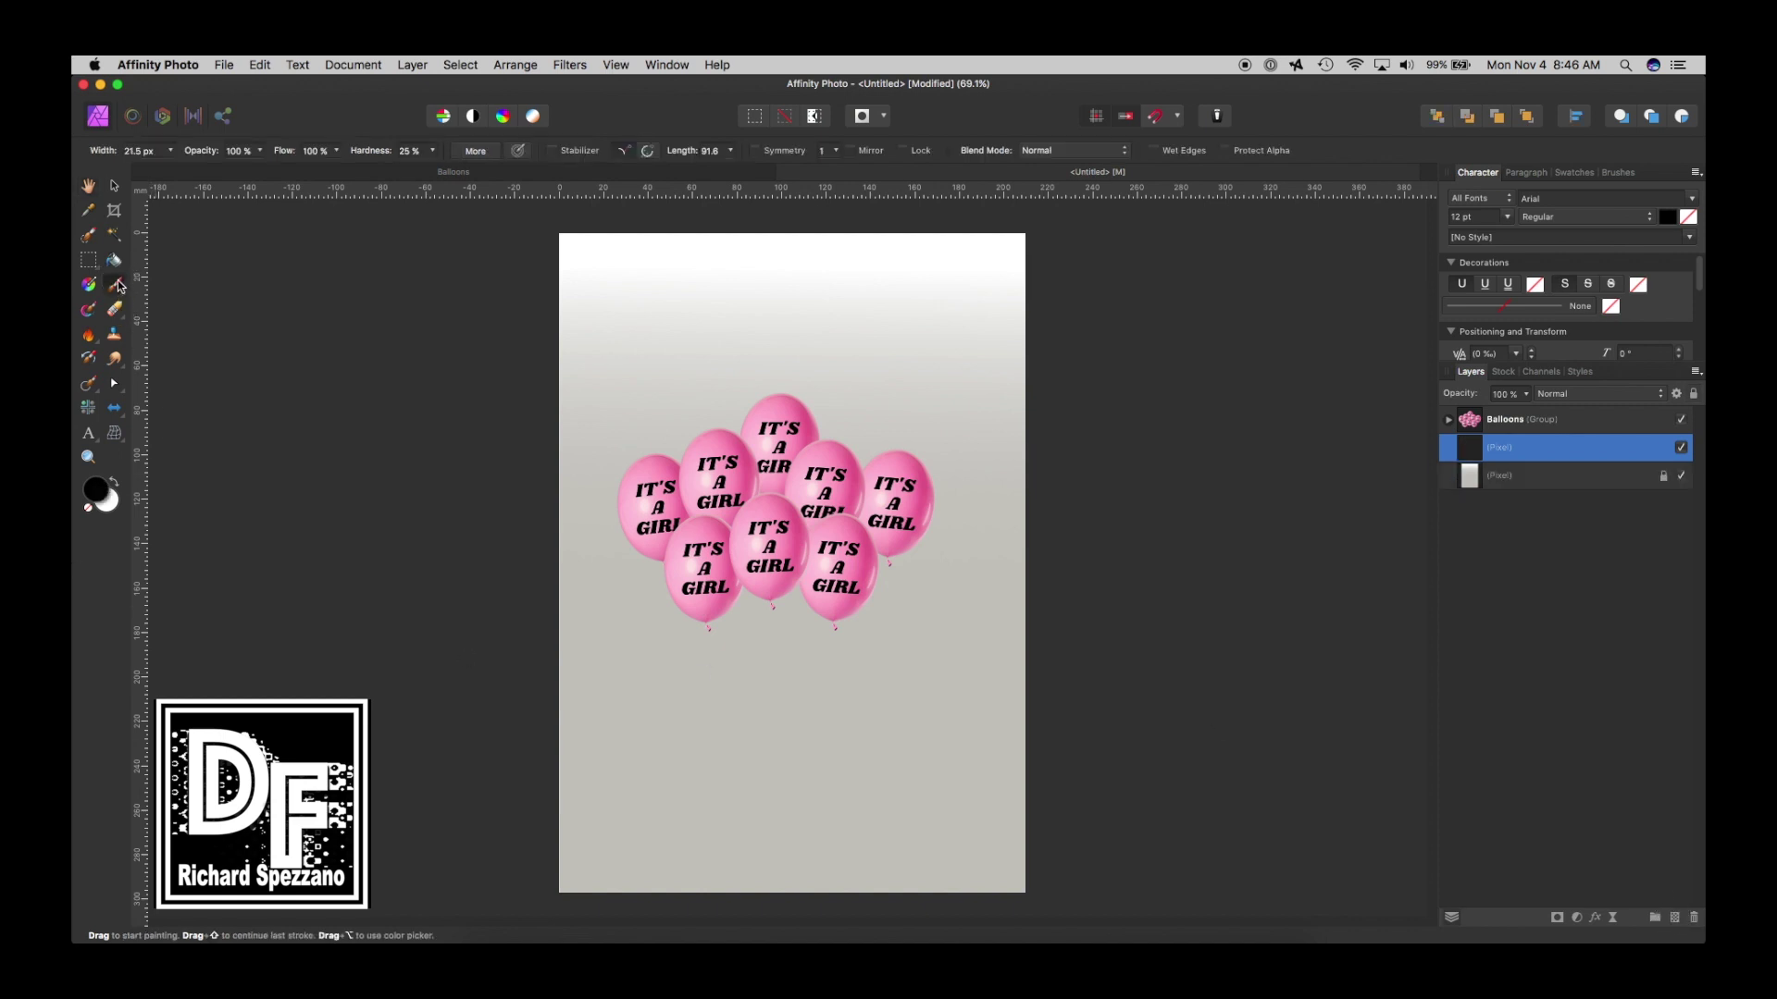
pyautogui.click(171, 150)
pyautogui.moveTo(170, 172); pyautogui.dragTo(144, 180)
pyautogui.click(432, 150)
pyautogui.moveTo(429, 169); pyautogui.dragTo(496, 177)
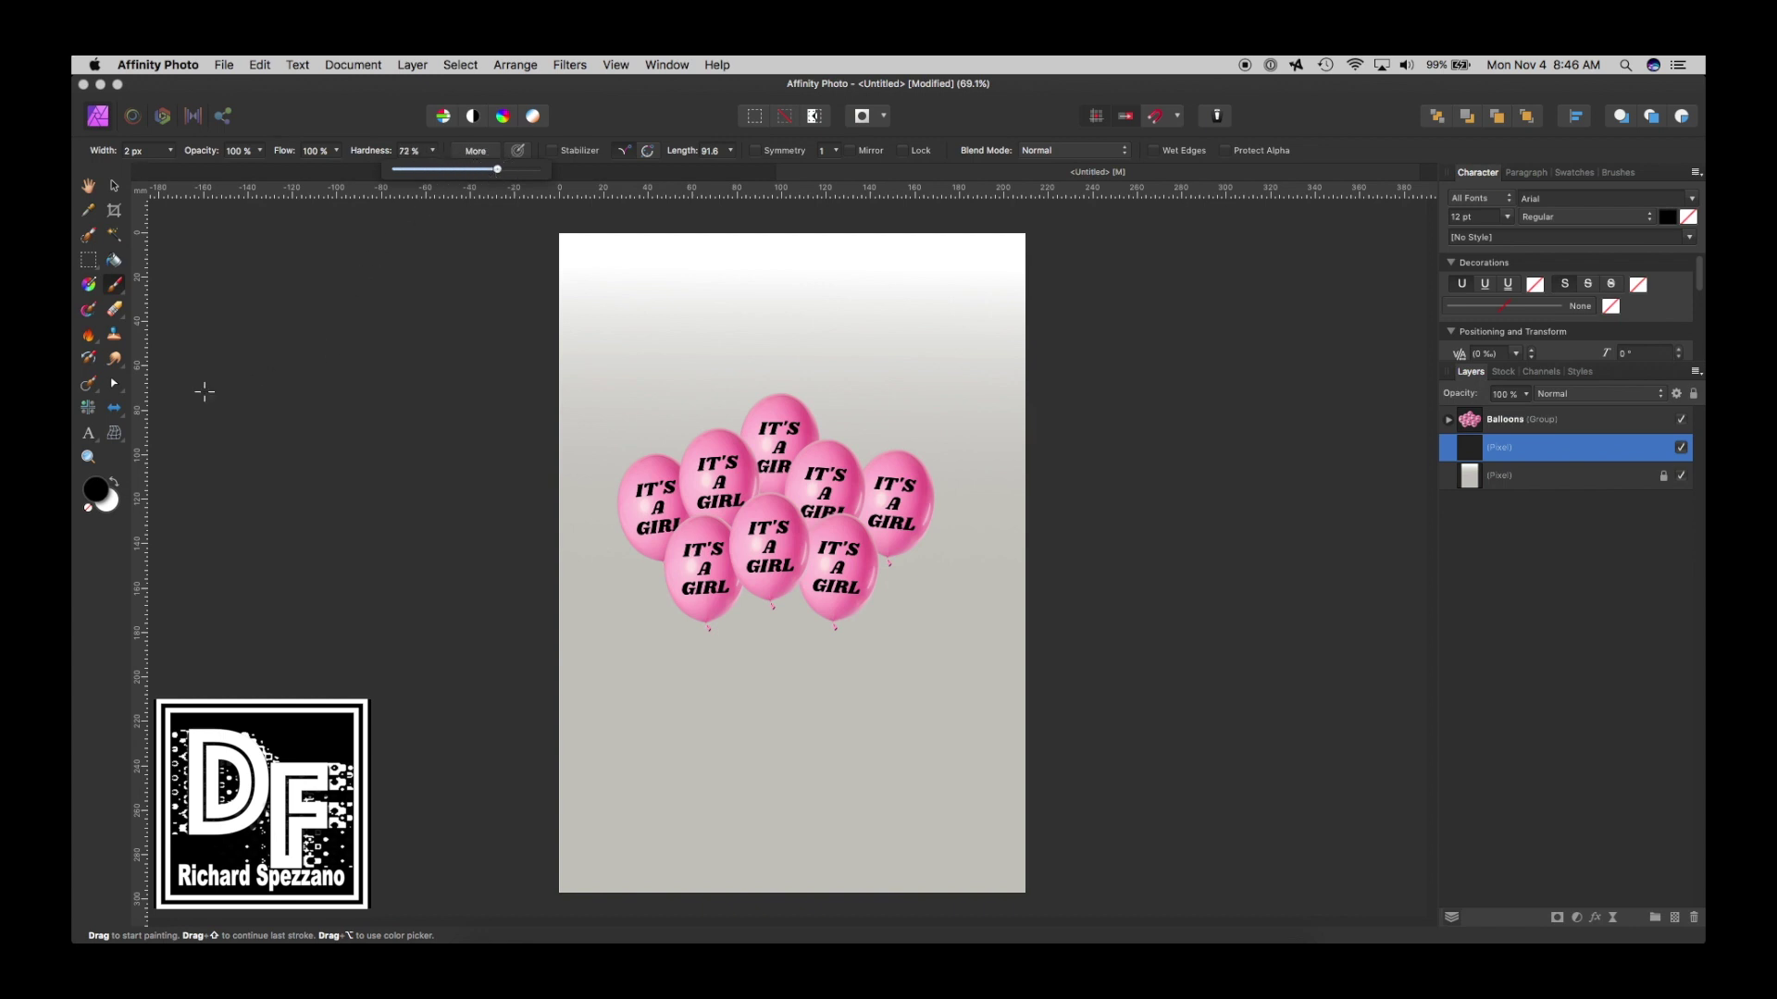
pyautogui.click(114, 481)
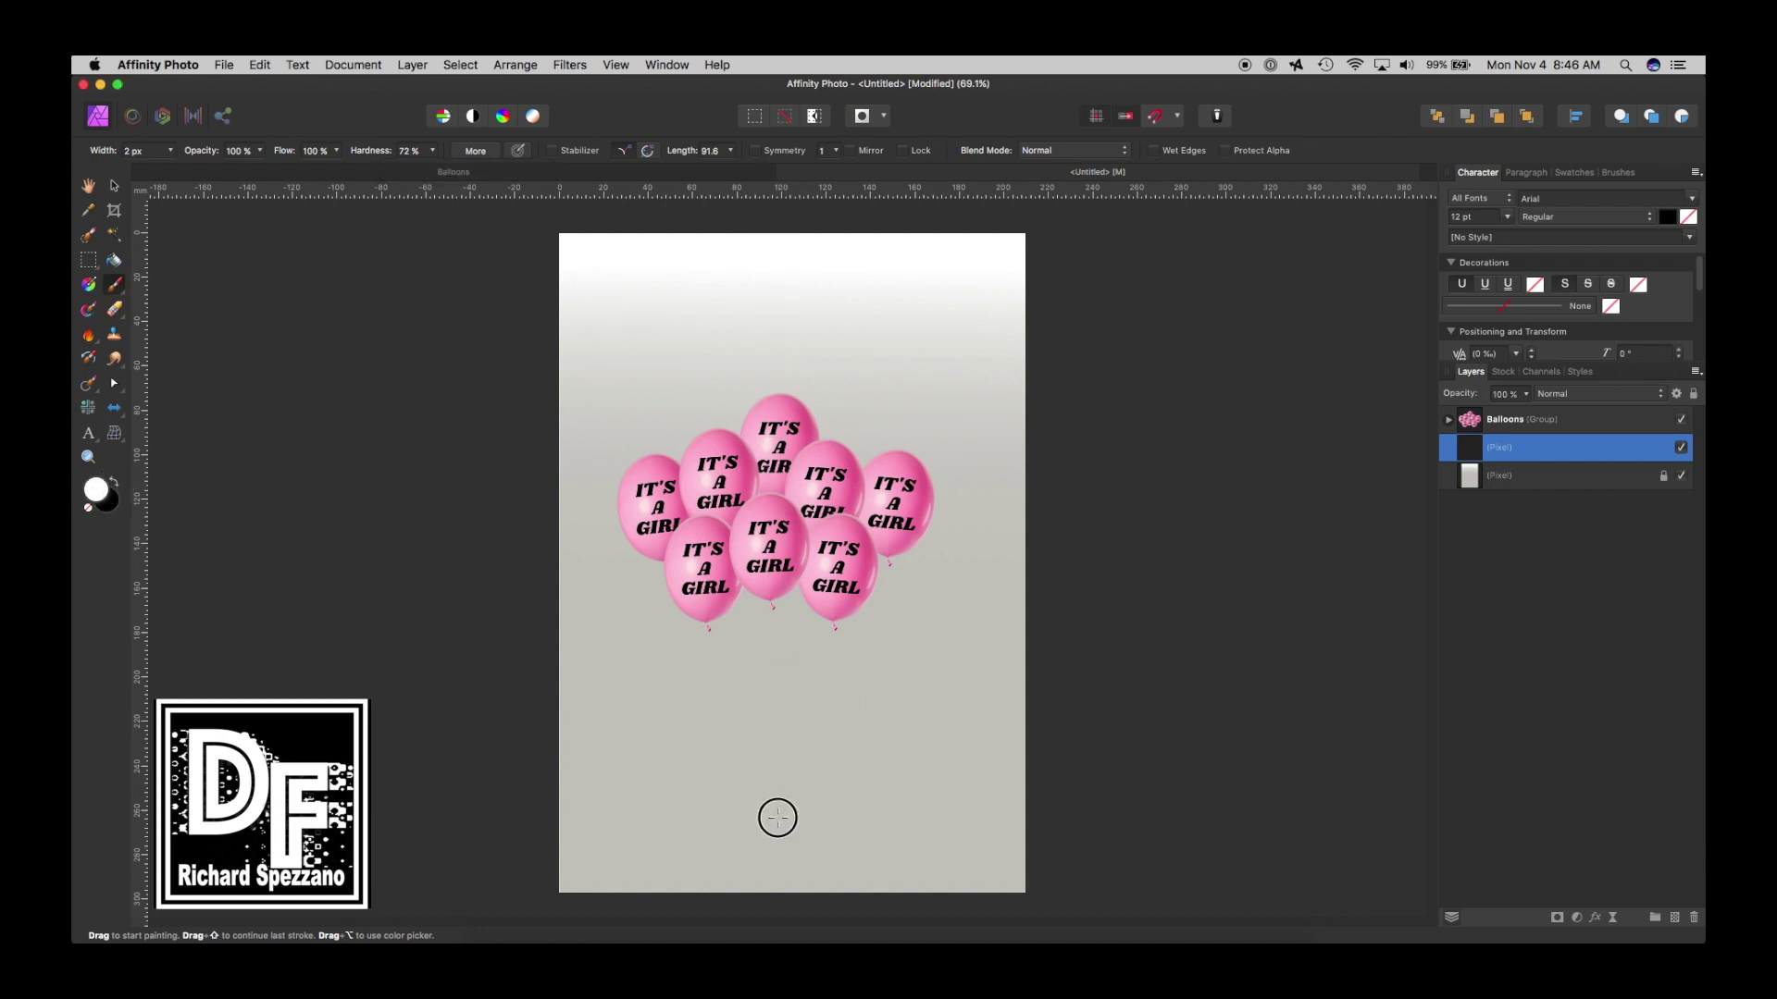
# Add a horizontal guide at about 262 mm and a vertical guide at about 96 mm.
pyautogui.click(114, 185)
pyautogui.moveTo(793, 191); pyautogui.dragTo(764, 818)
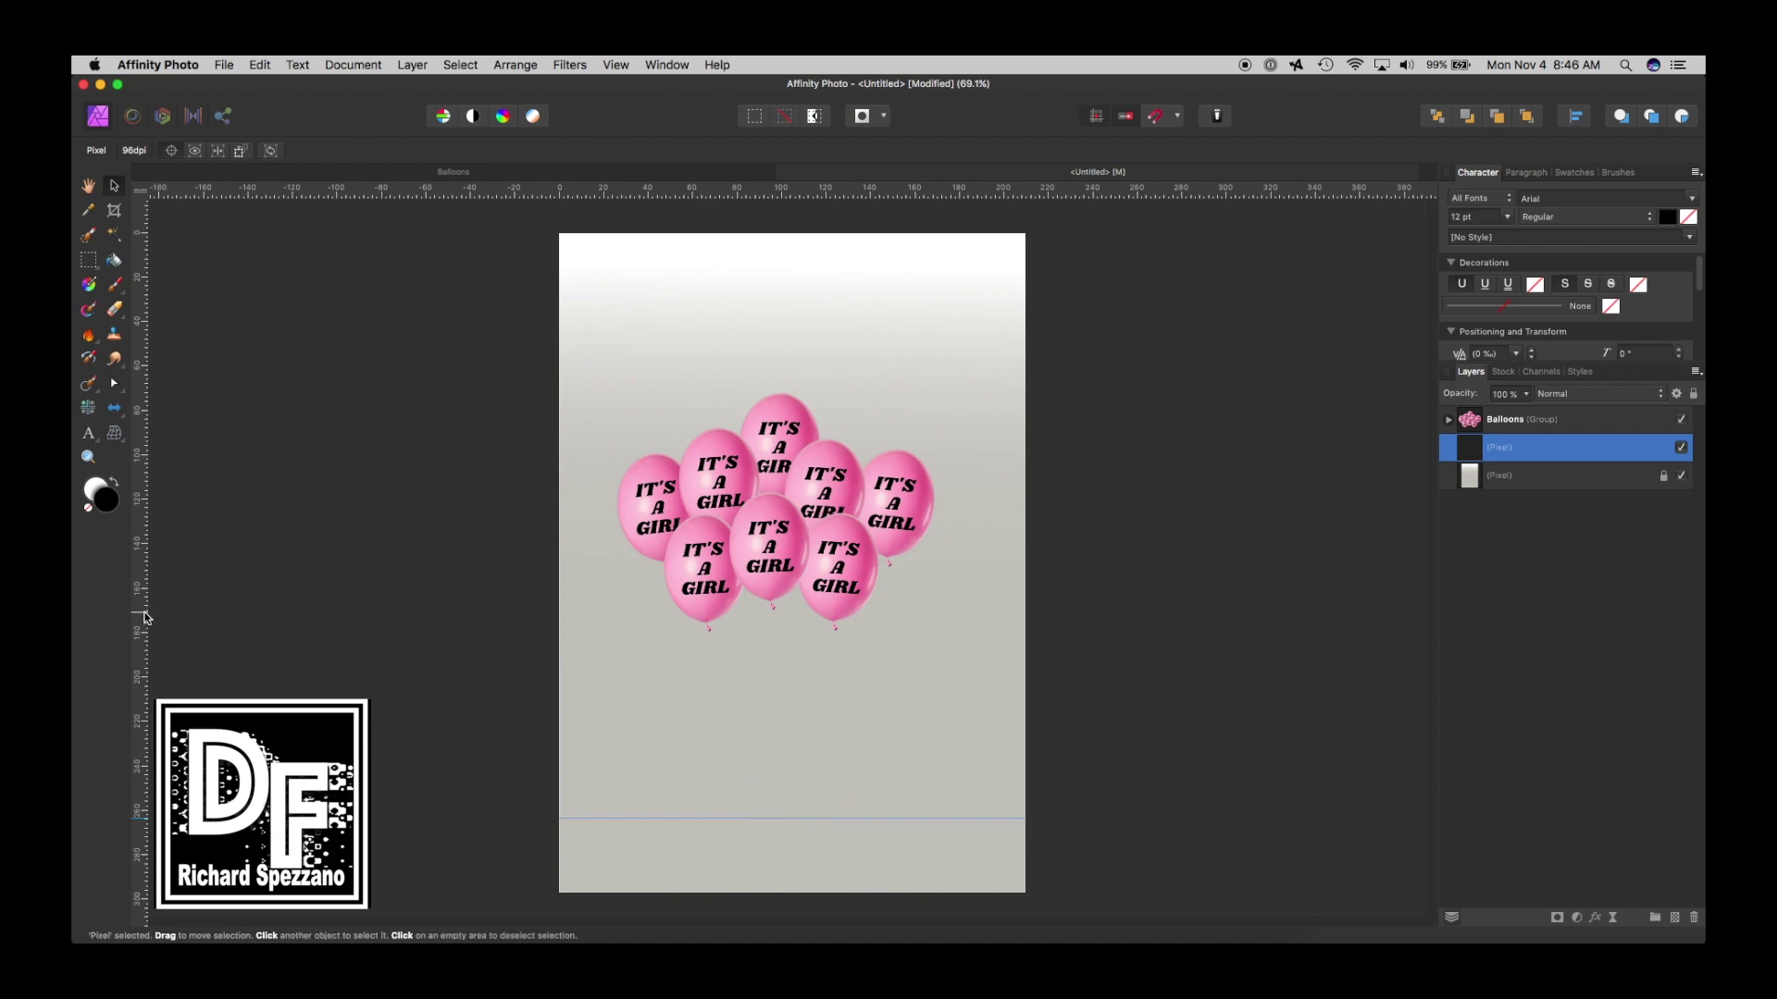
pyautogui.moveTo(146, 618); pyautogui.dragTo(774, 691)
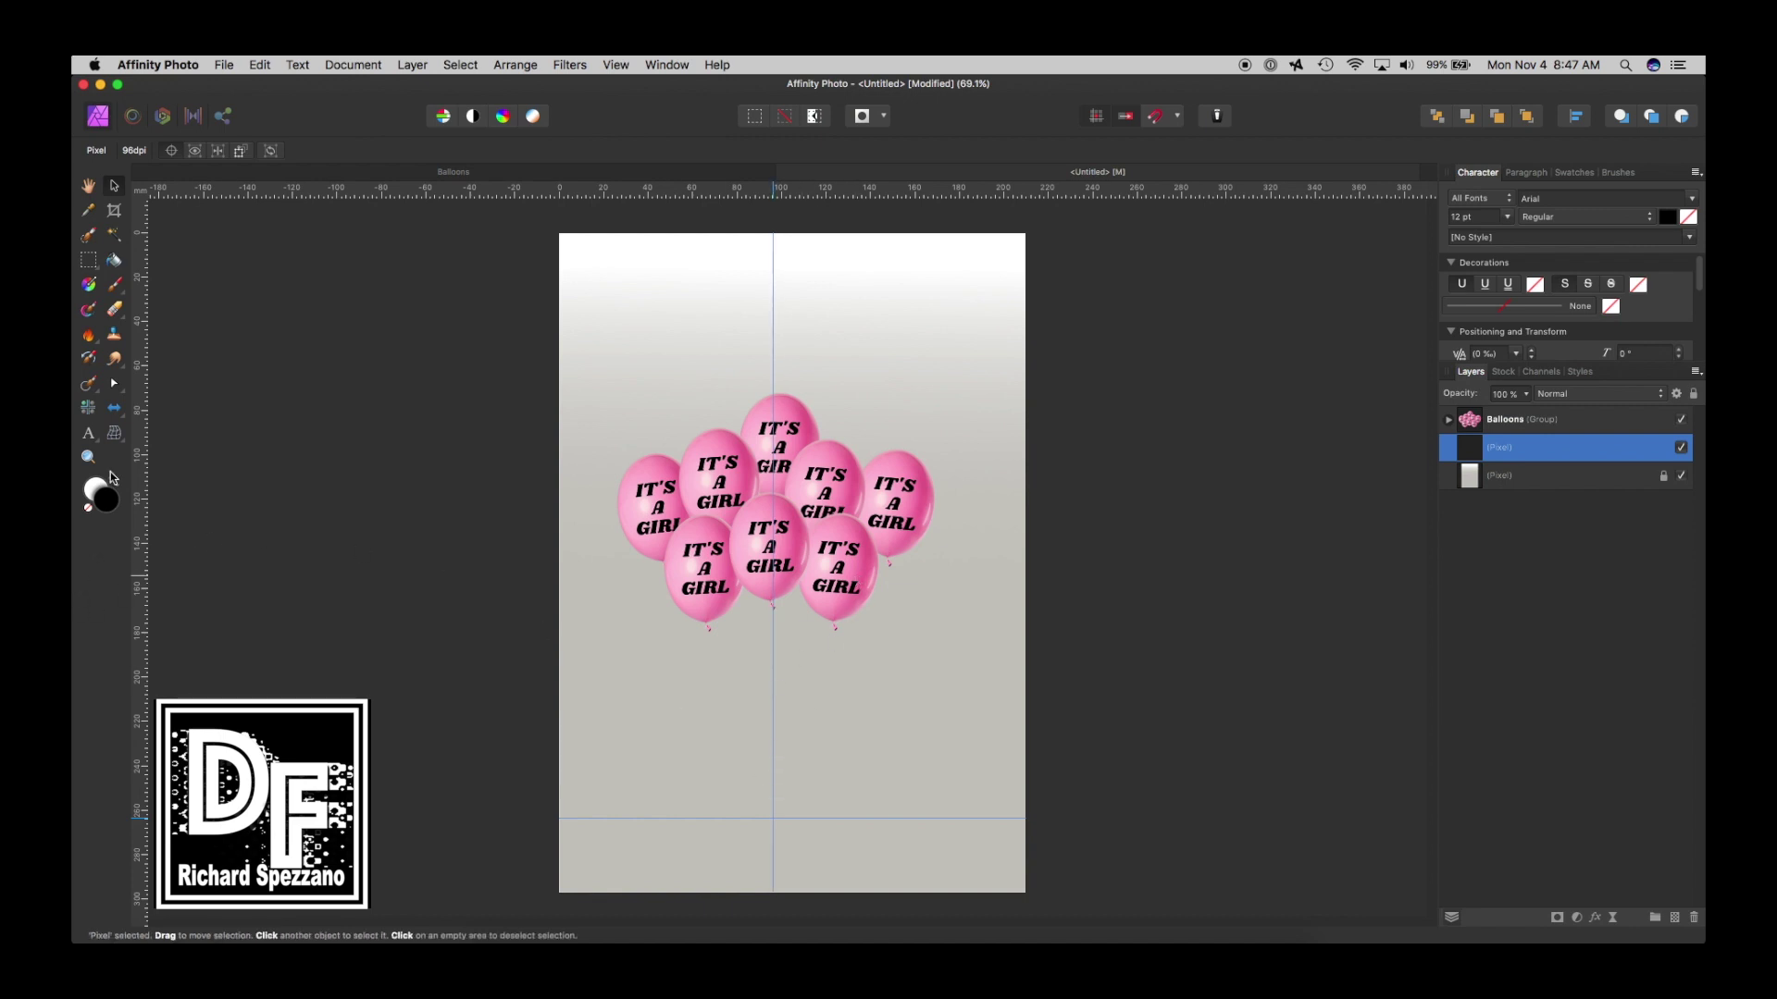
pyautogui.click(115, 286)
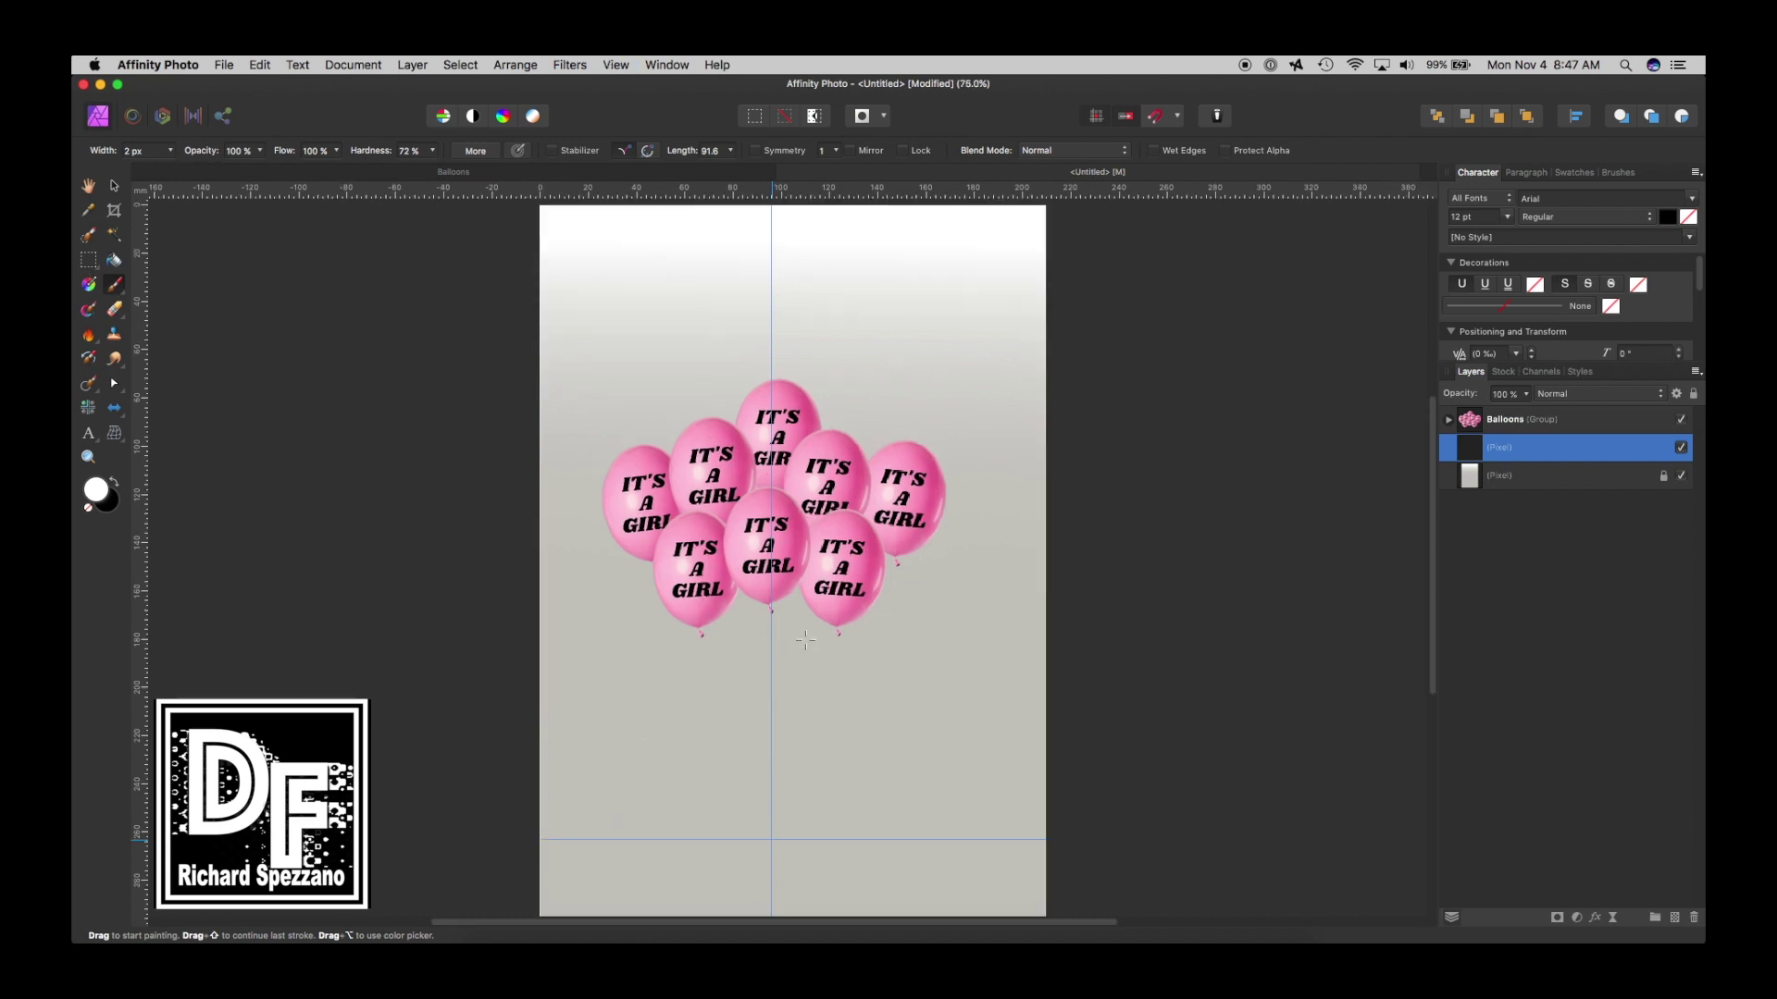
# Zoom to 100% and paint the middle, right and left balloon strings down through the guide crossing.
pyautogui.press('super+1')
pyautogui.scroll(-5, 812, 611)
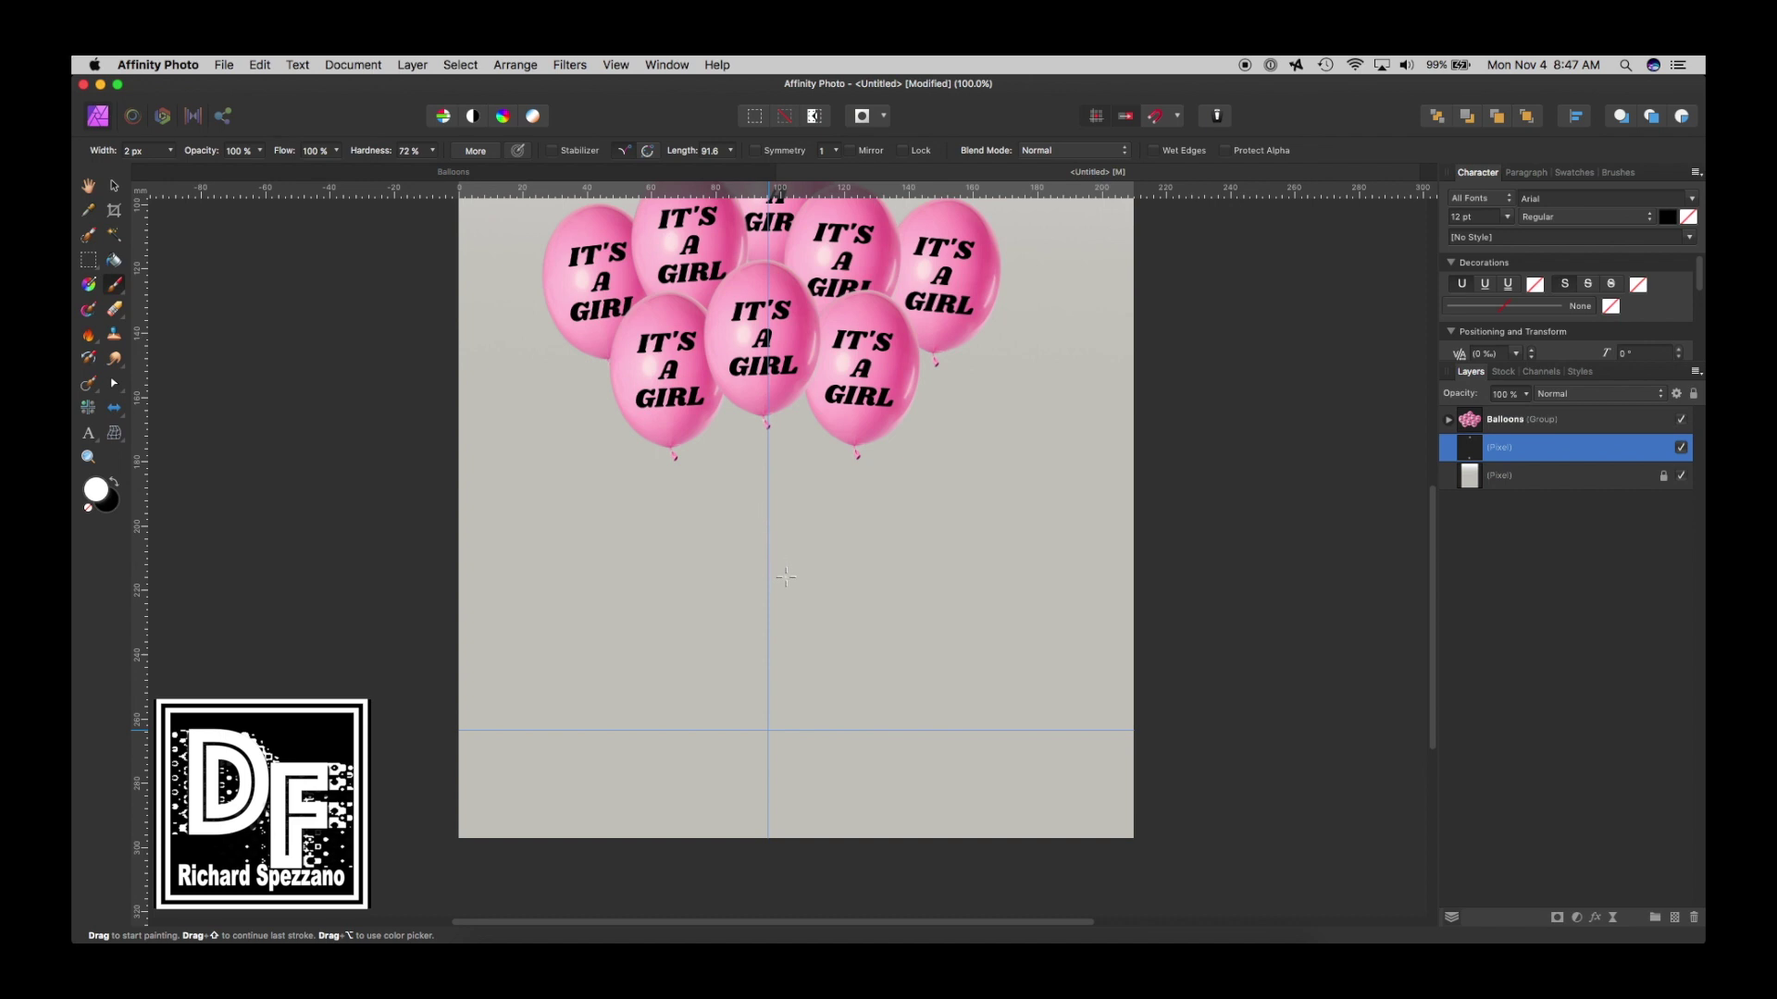
pyautogui.keyDown('shift'); pyautogui.click(767, 730); pyautogui.keyUp('shift')
pyautogui.keyDown('shift'); pyautogui.click(764, 826); pyautogui.keyUp('shift')
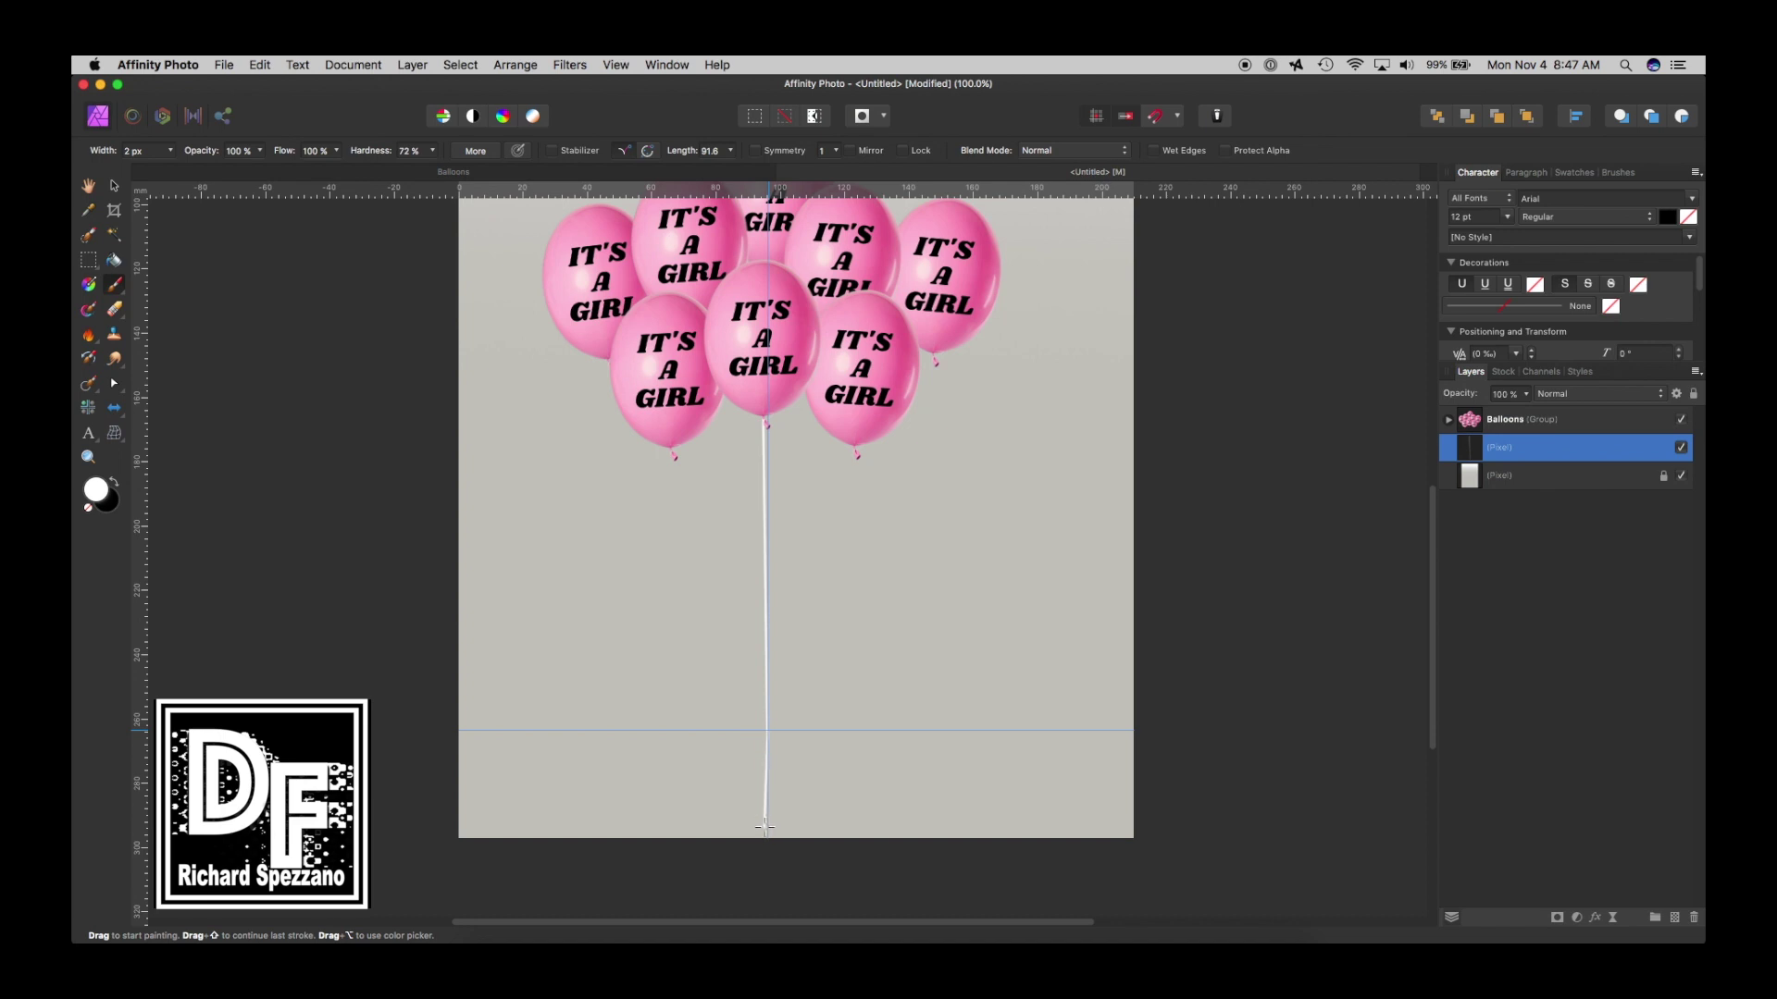
pyautogui.keyDown('shift'); pyautogui.click(766, 731); pyautogui.keyUp('shift')
pyautogui.keyDown('shift'); pyautogui.click(770, 826); pyautogui.keyUp('shift')
pyautogui.keyDown('shift'); pyautogui.click(767, 731); pyautogui.keyUp('shift')
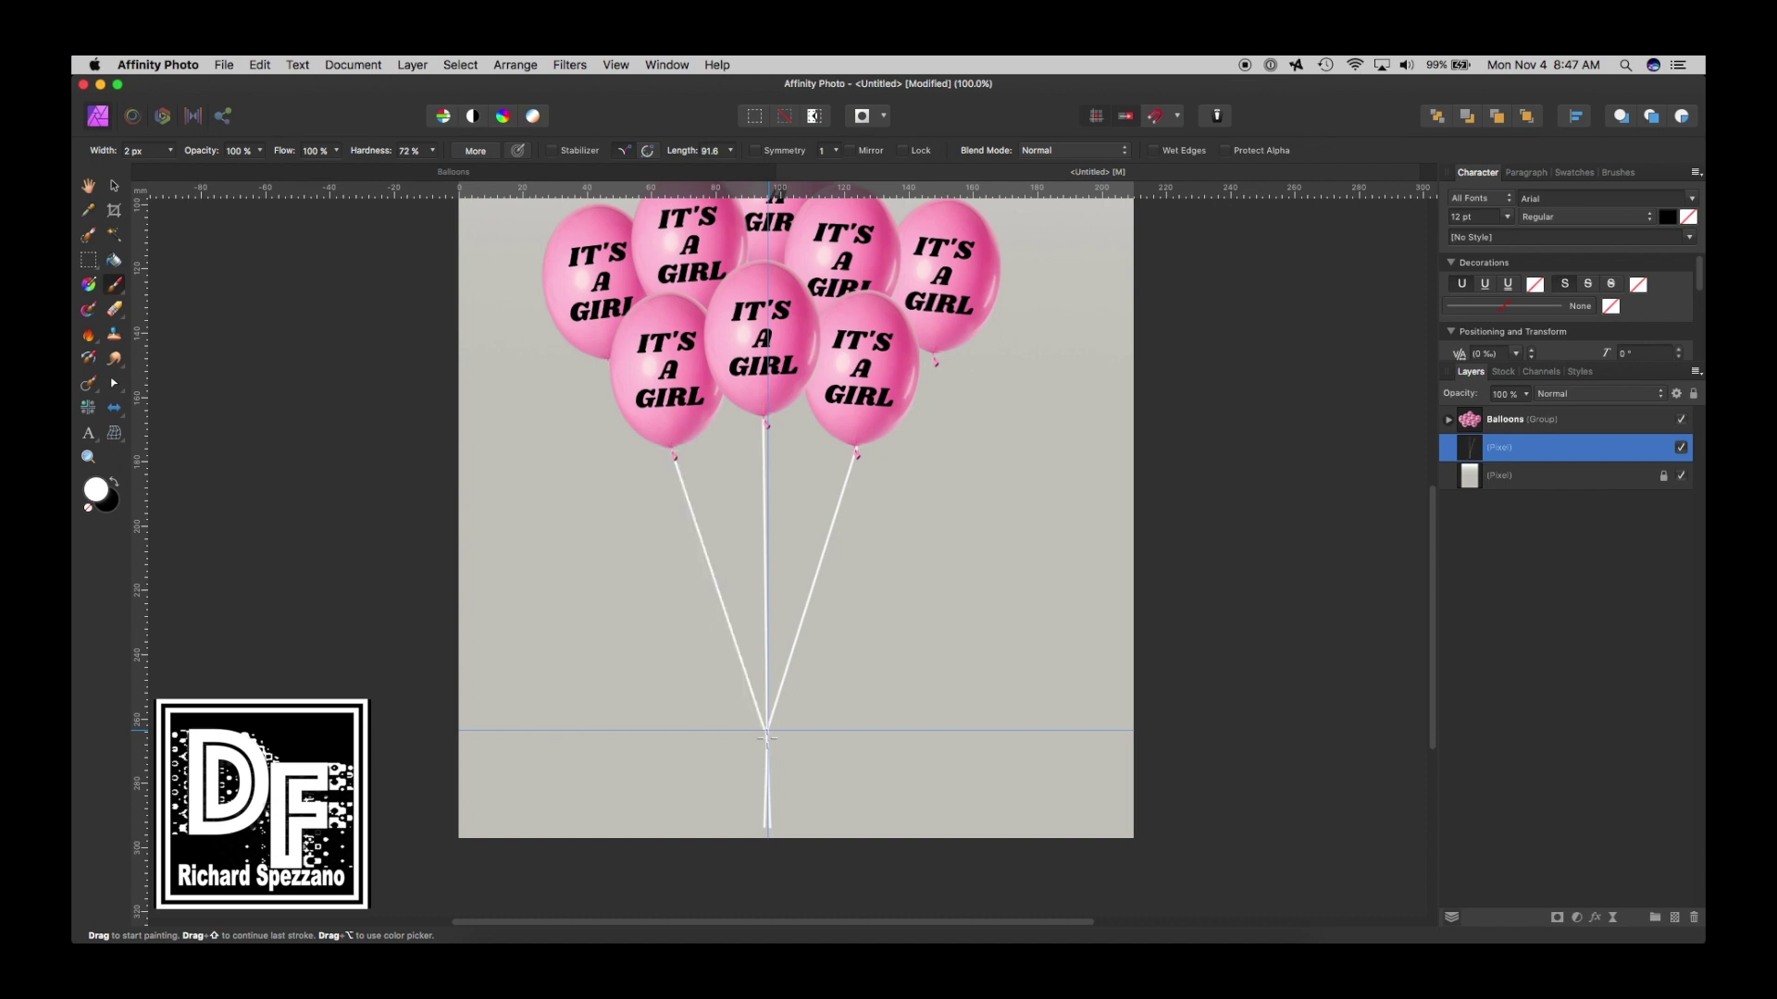
pyautogui.keyDown('shift'); pyautogui.click(762, 820); pyautogui.keyUp('shift')
# Paint straight strings from the far-right, inner and left balloons to the crossing point.
pyautogui.click(935, 394)
pyautogui.keyDown('shift'); pyautogui.click(765, 730); pyautogui.keyUp('shift')
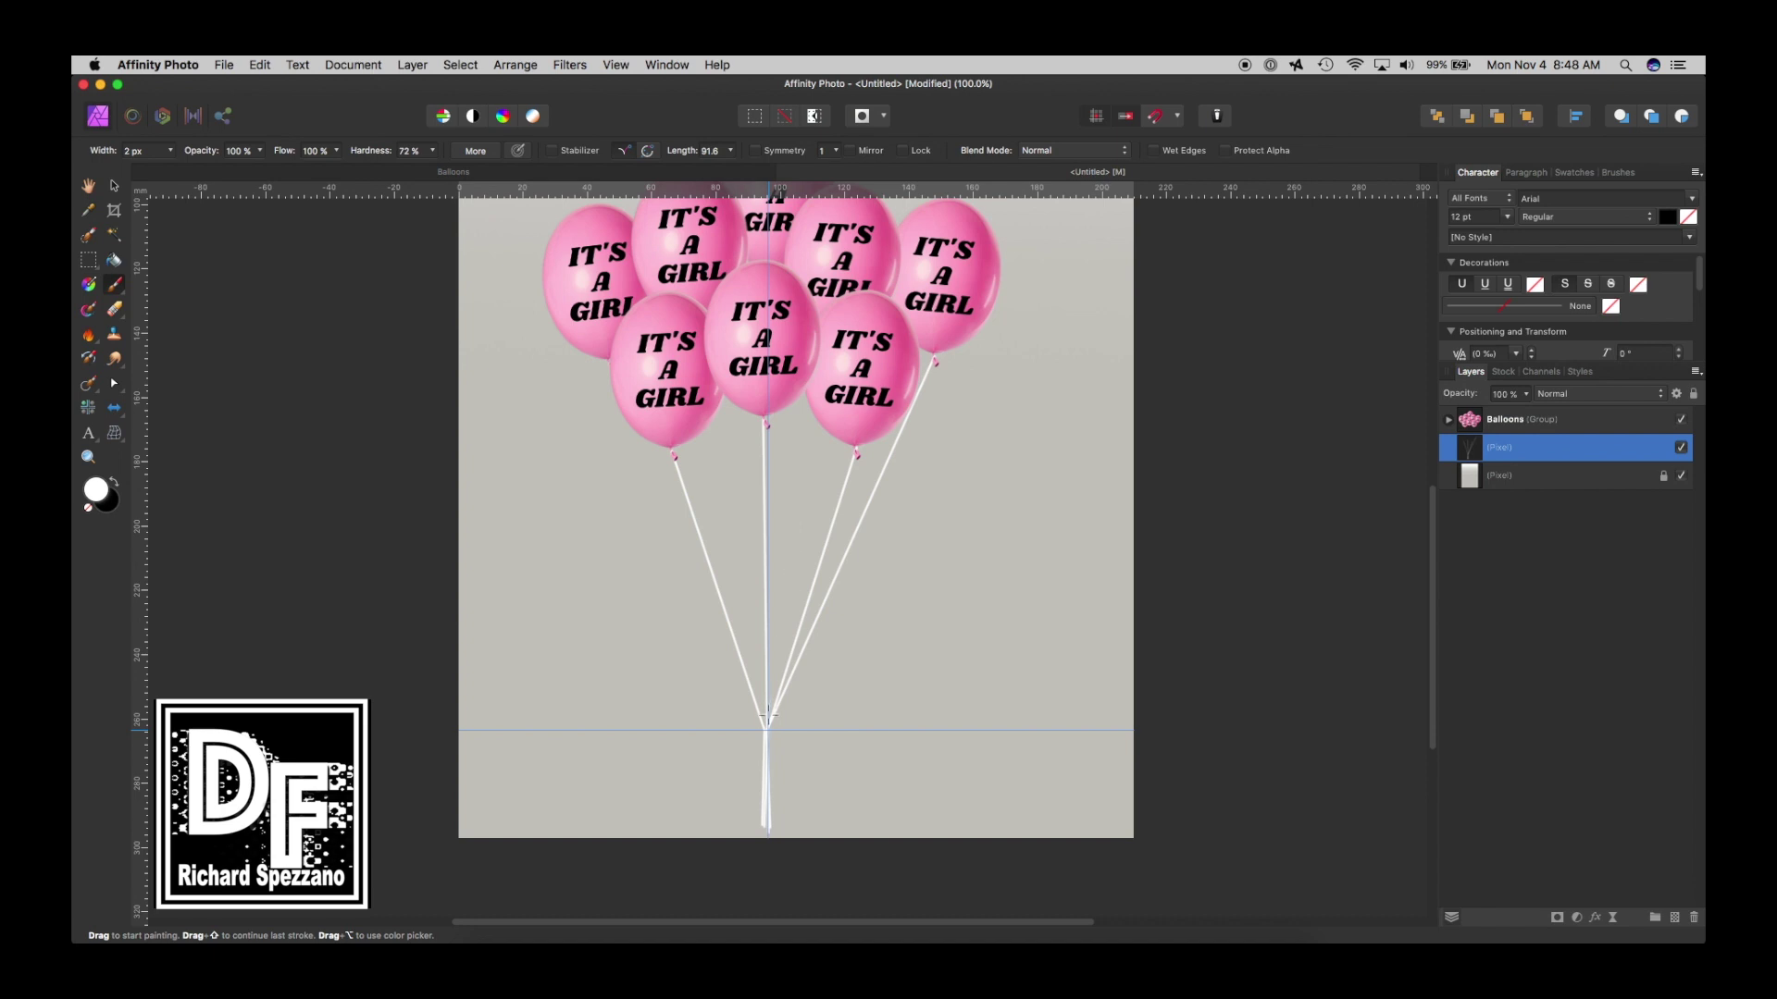
pyautogui.click(811, 412)
pyautogui.keyDown('shift'); pyautogui.click(765, 730); pyautogui.keyUp('shift')
pyautogui.keyDown('shift'); pyautogui.click(767, 730); pyautogui.keyUp('shift')
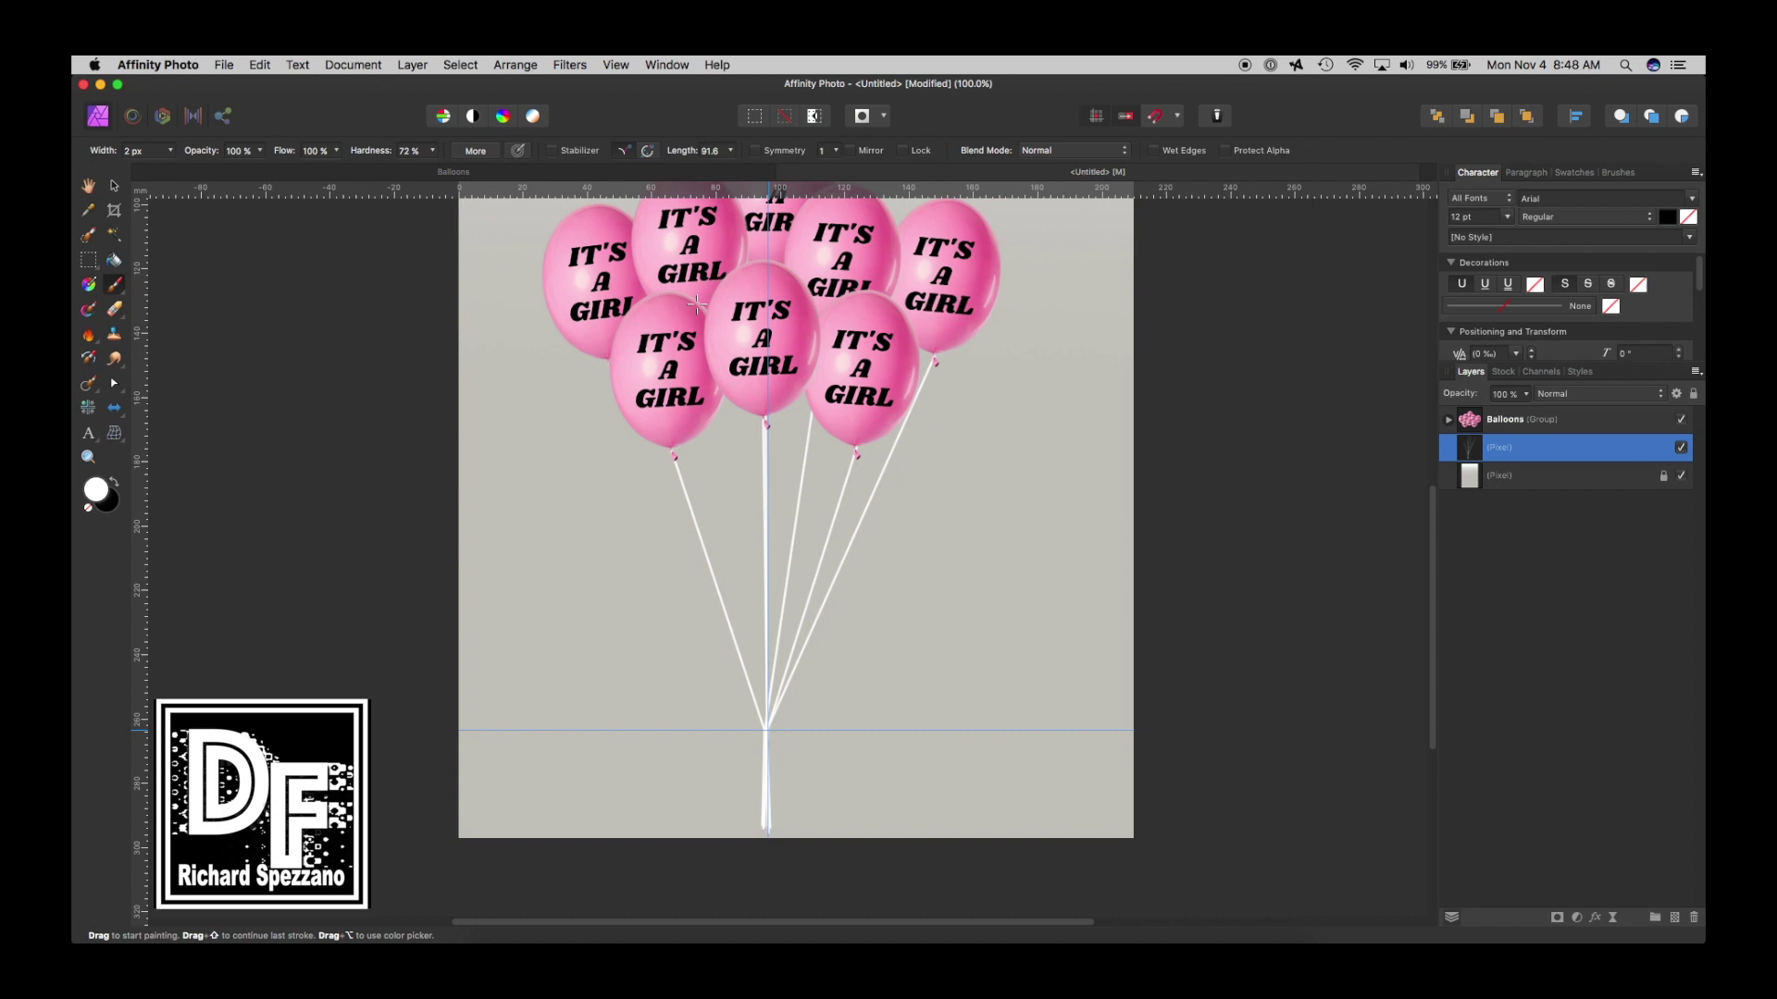
pyautogui.keyDown('shift'); pyautogui.click(766, 727); pyautogui.keyUp('shift')
pyautogui.click(651, 443)
pyautogui.keyDown('shift'); pyautogui.click(765, 727); pyautogui.keyUp('shift')
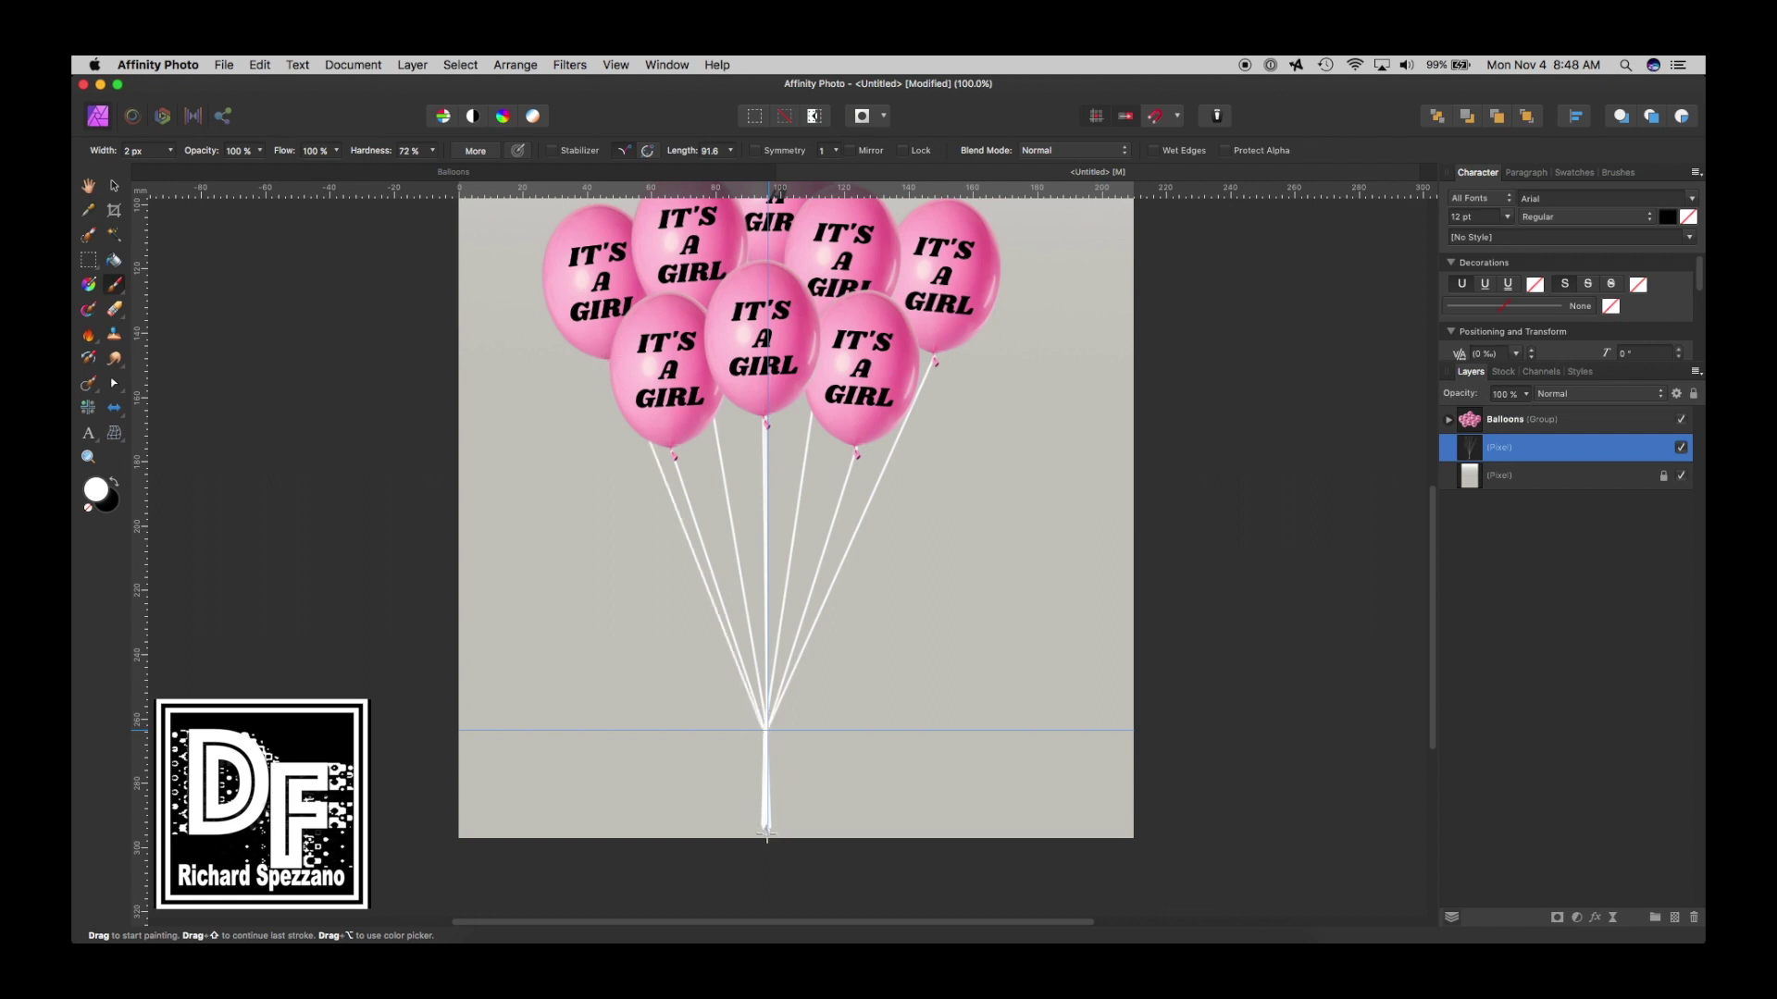
pyautogui.click(114, 188)
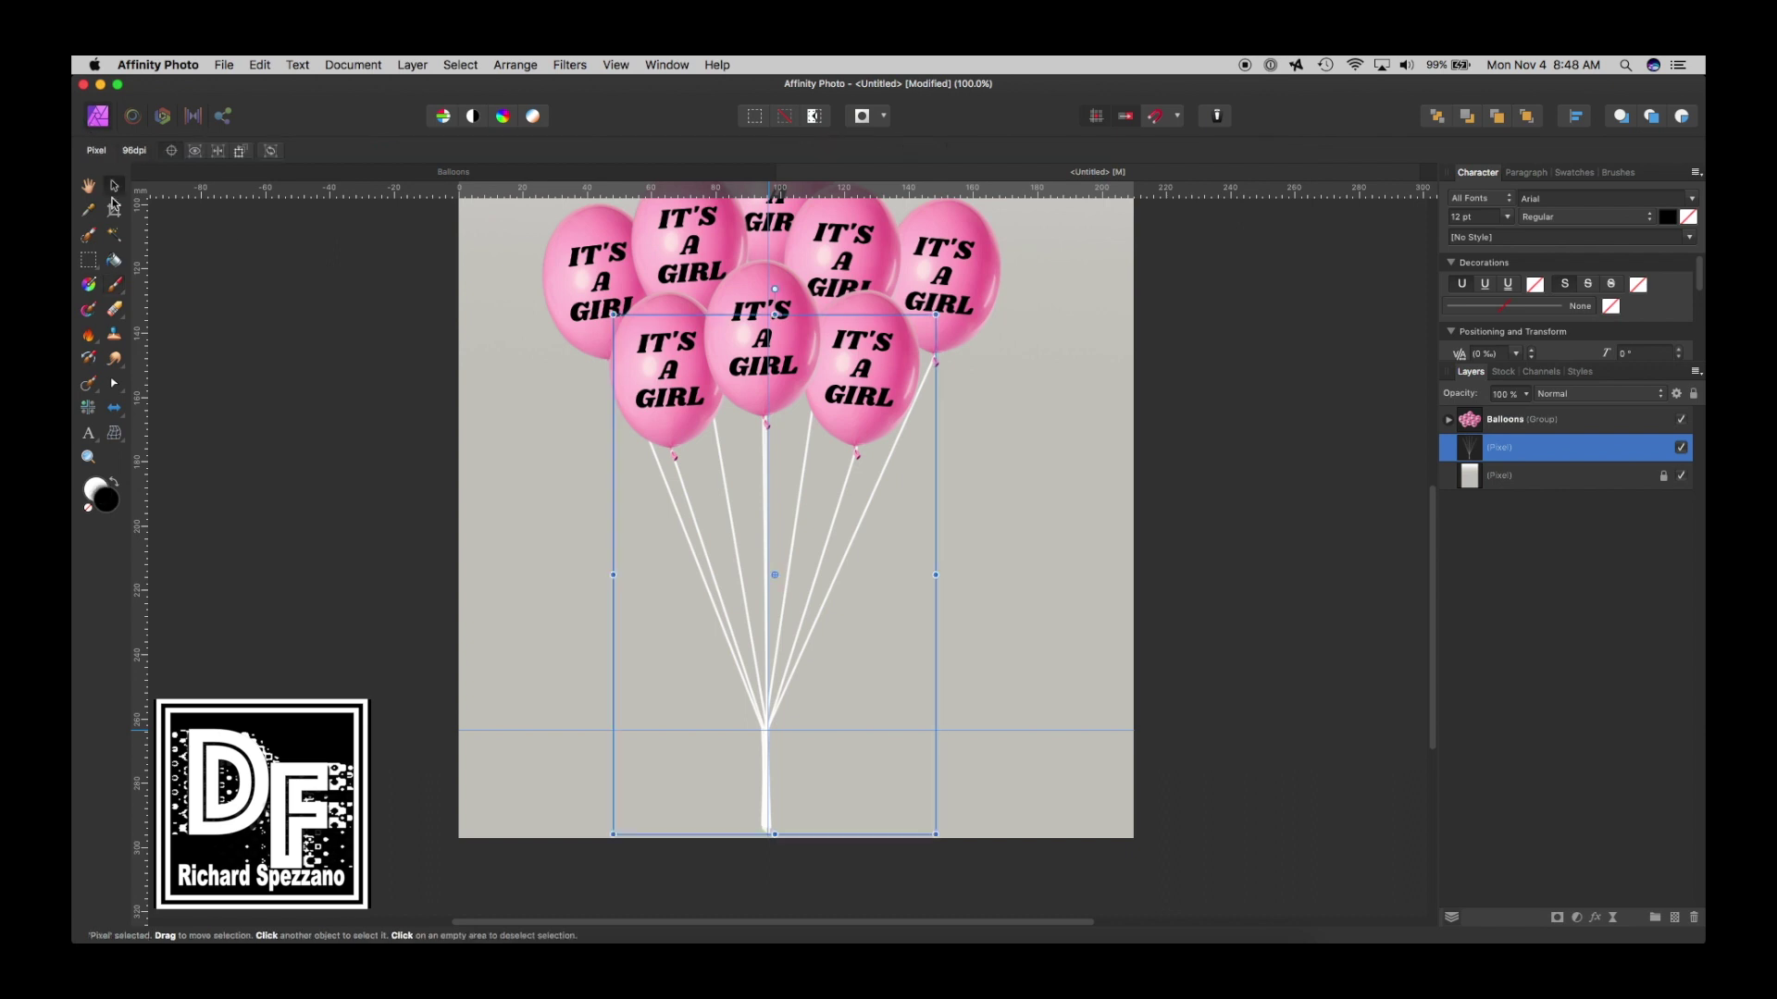
# On a new pixel layer, paint a white knot with a 3 px brush at the strings' meeting point.
pyautogui.click(88, 186)
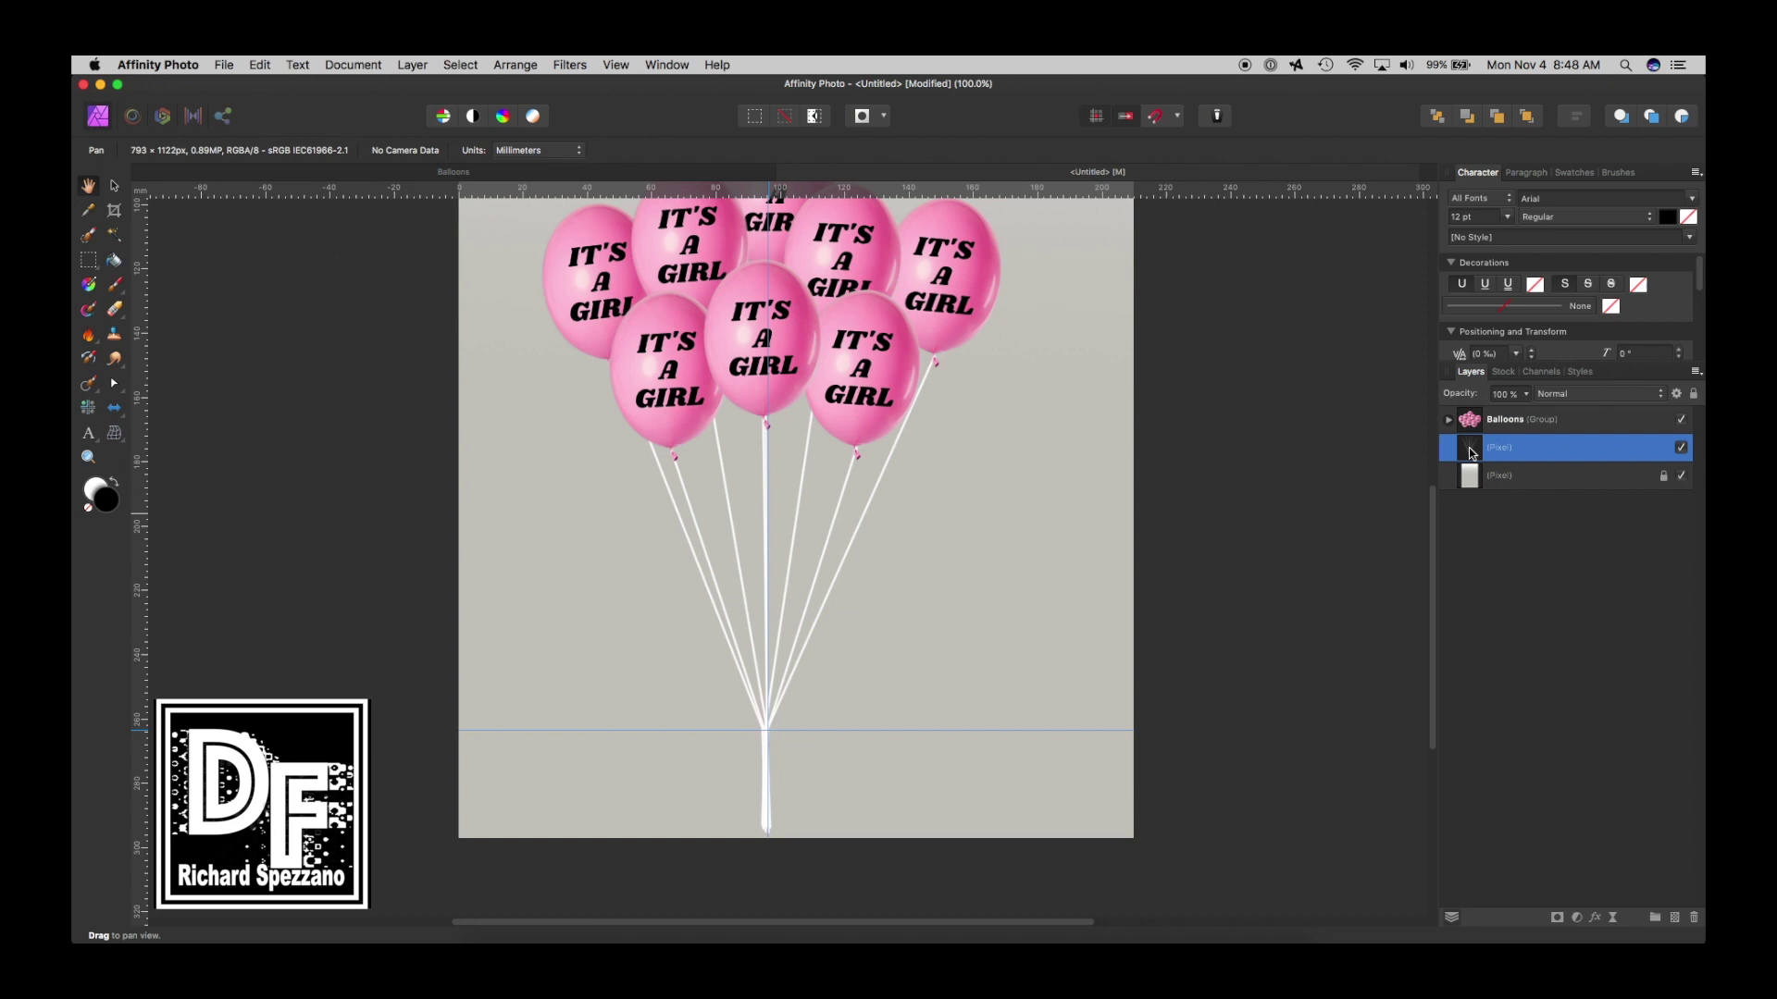
pyautogui.click(1676, 918)
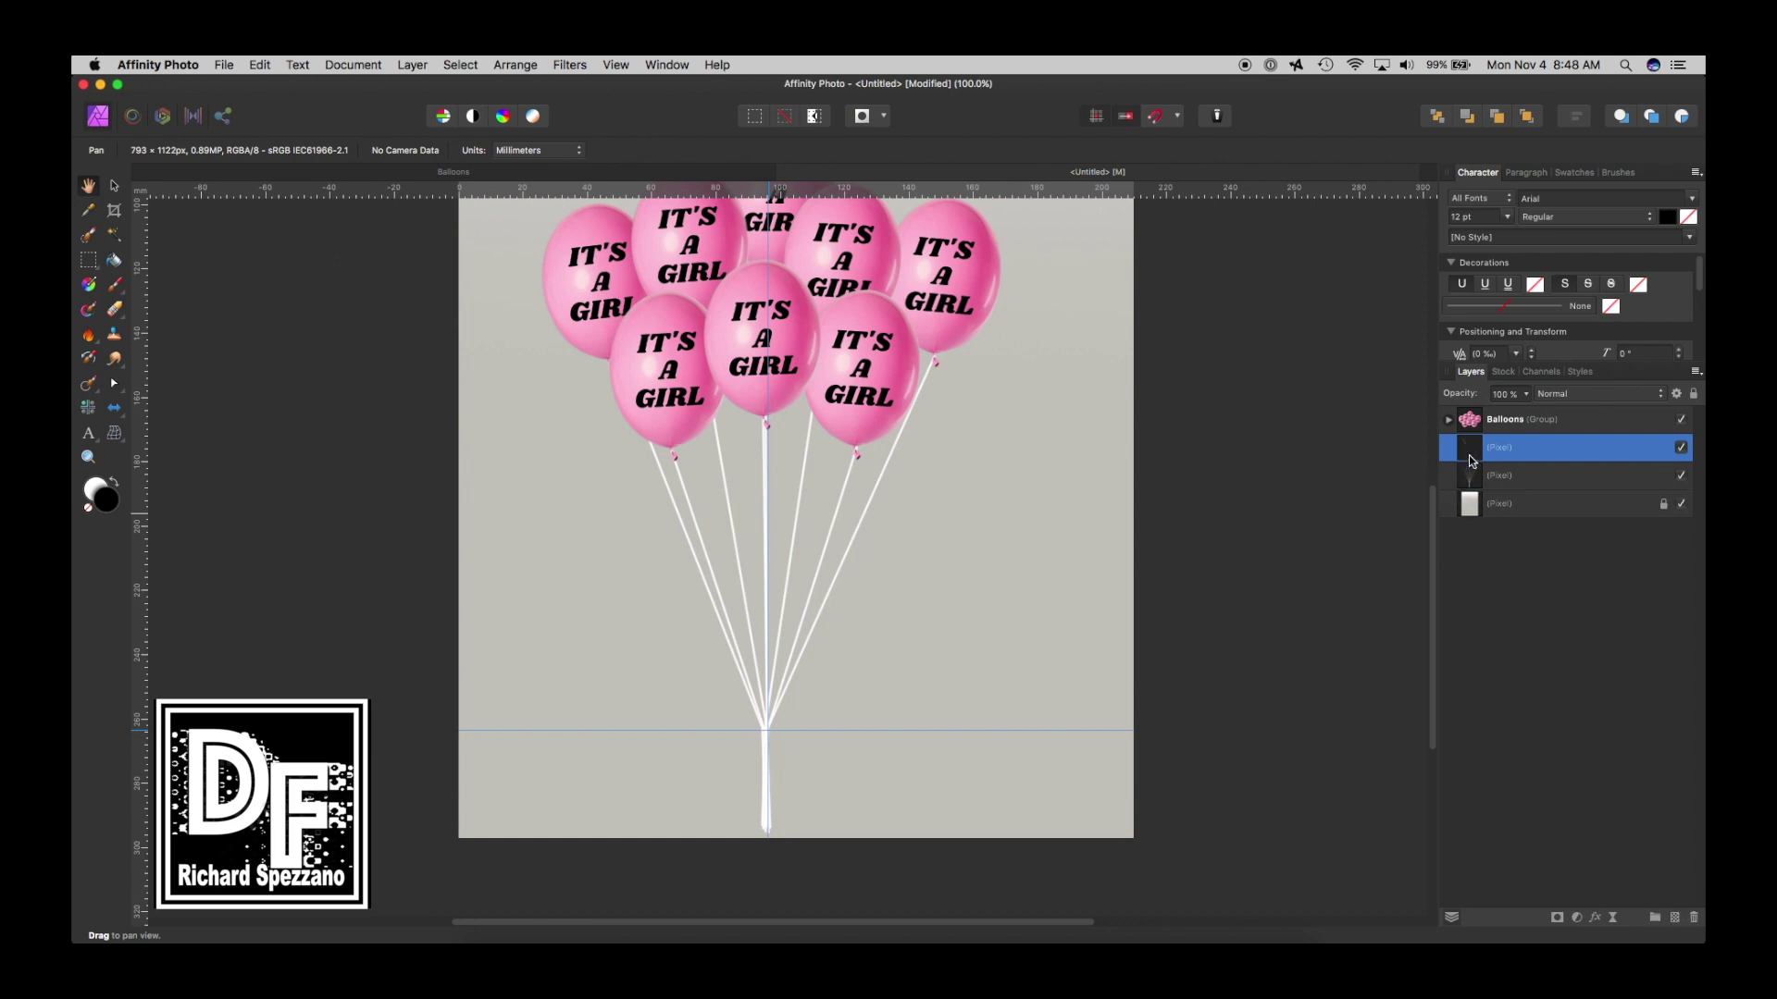
pyautogui.click(117, 286)
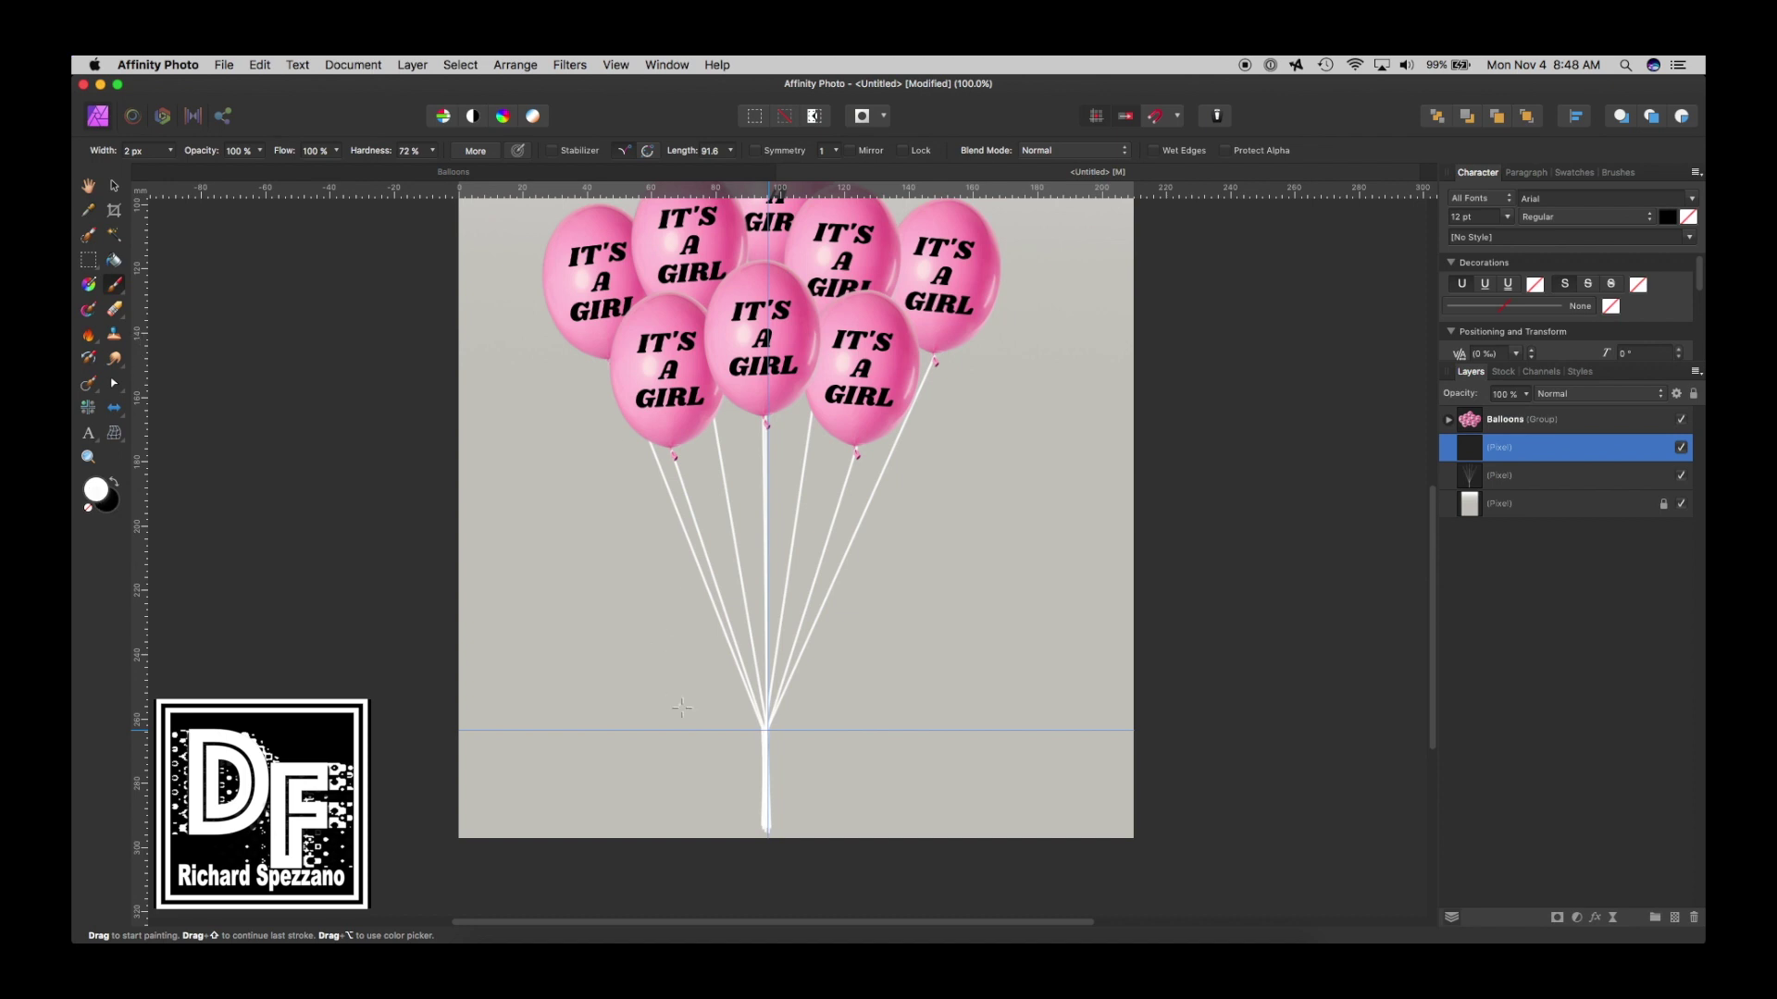
pyautogui.press(']')
pyautogui.press(']')
pyautogui.press(']')
pyautogui.moveTo(760, 725); pyautogui.dragTo(767, 731)
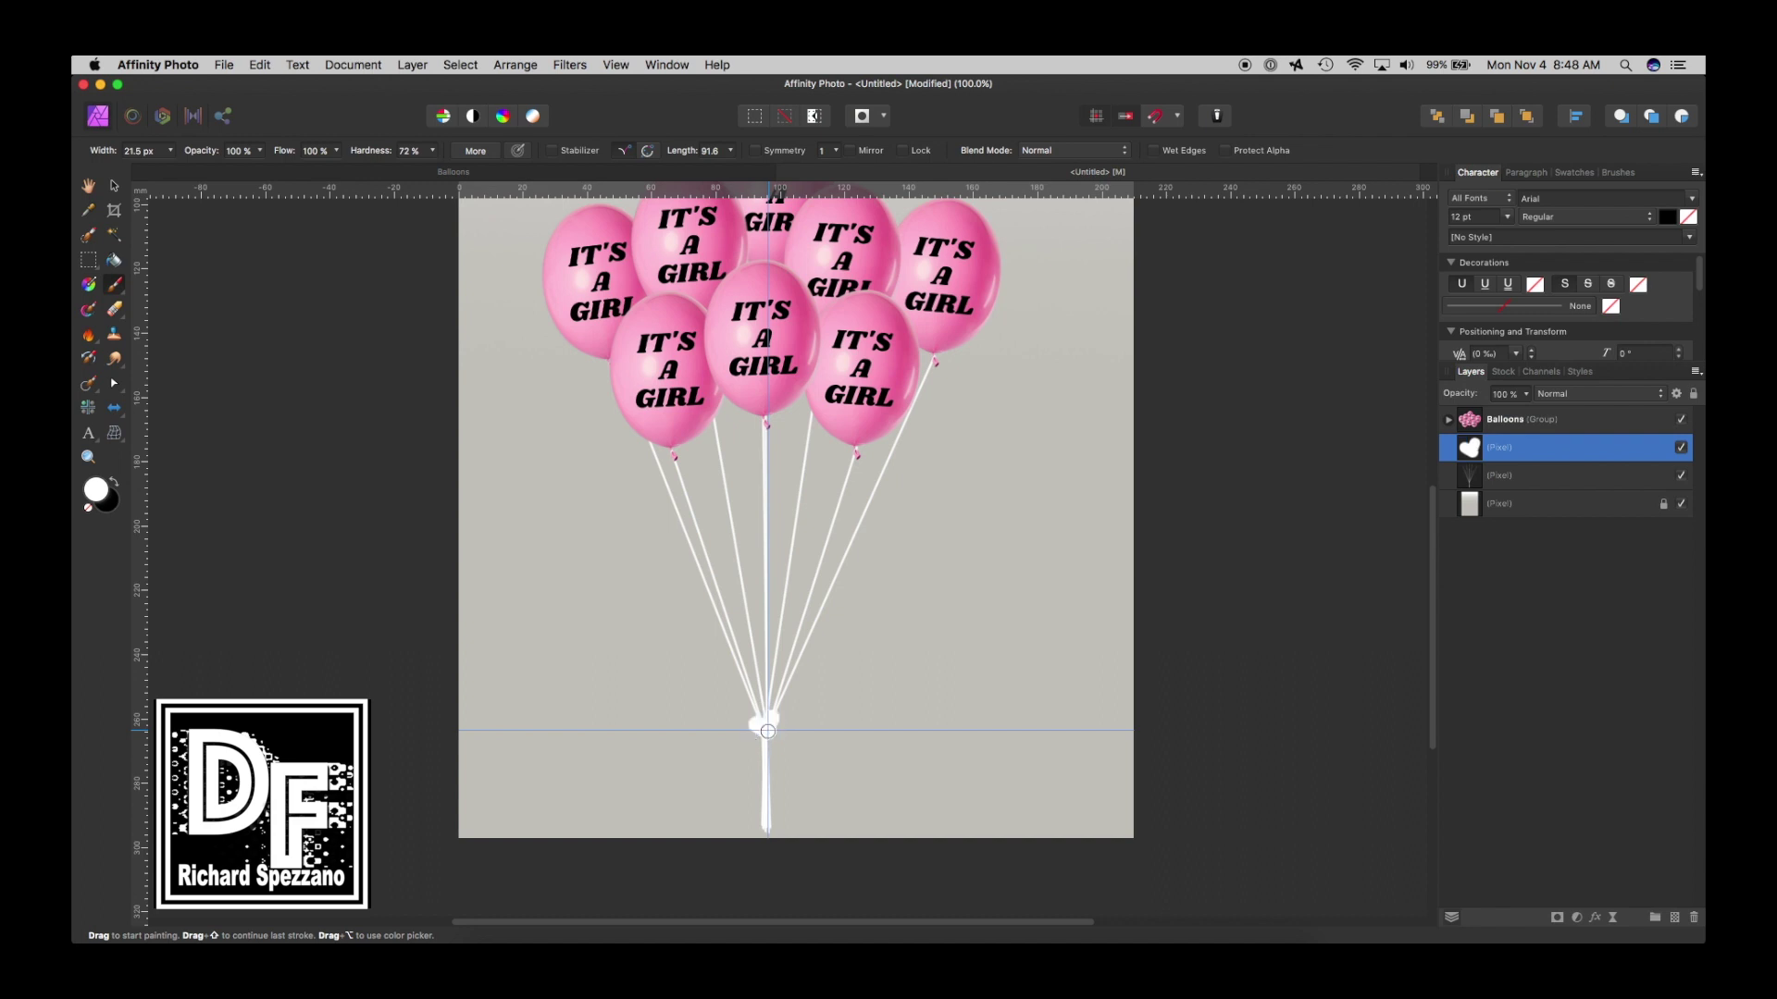
pyautogui.click(113, 188)
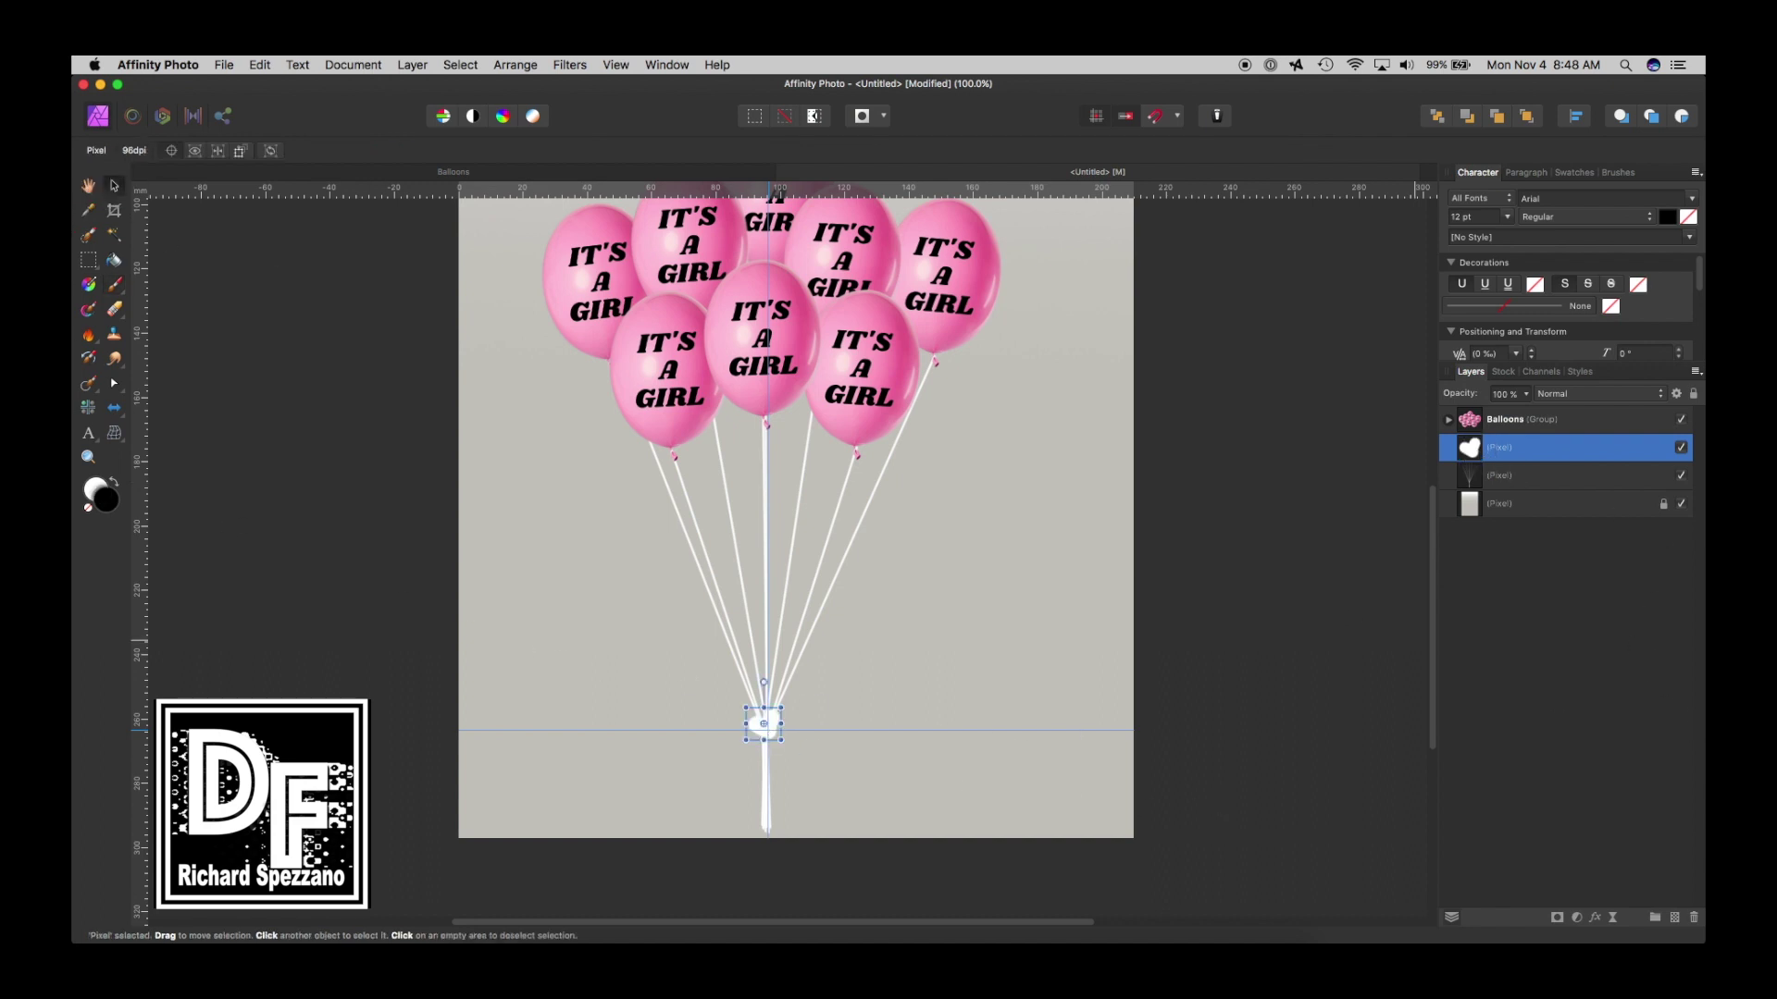
# Add an outer shadow to the knot layer and adjust its offset.
pyautogui.click(1595, 918)
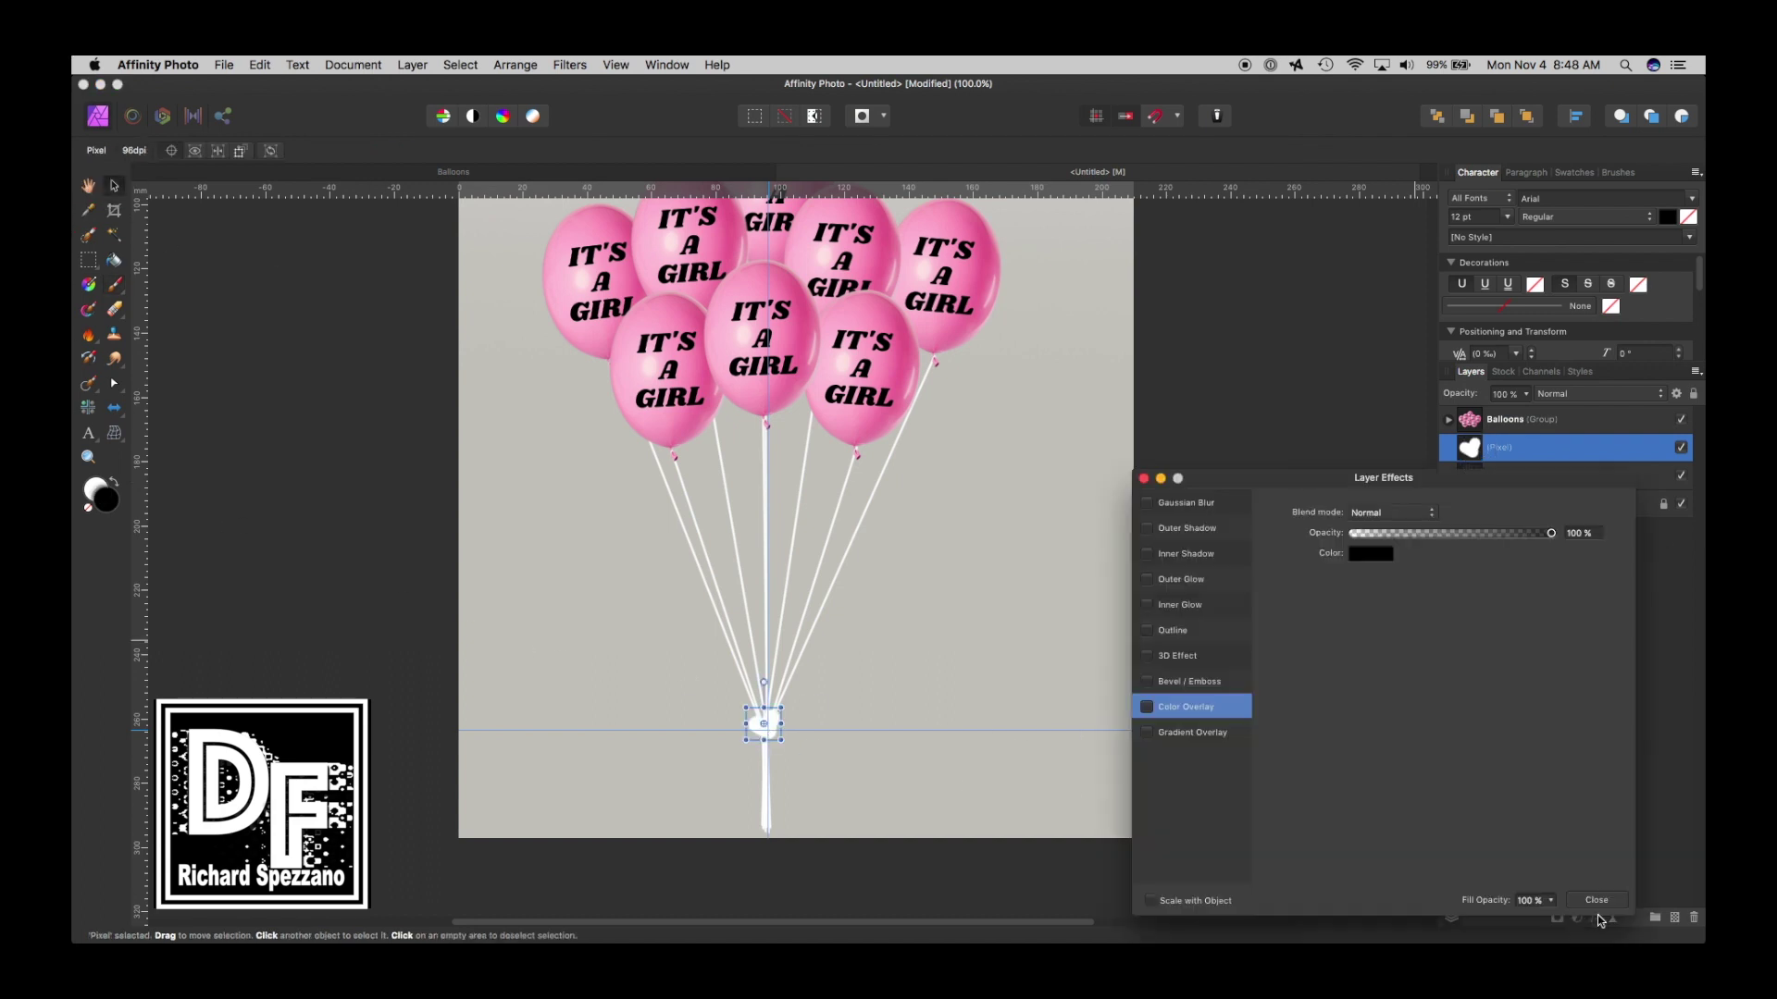
pyautogui.click(1148, 529)
pyautogui.click(1353, 574)
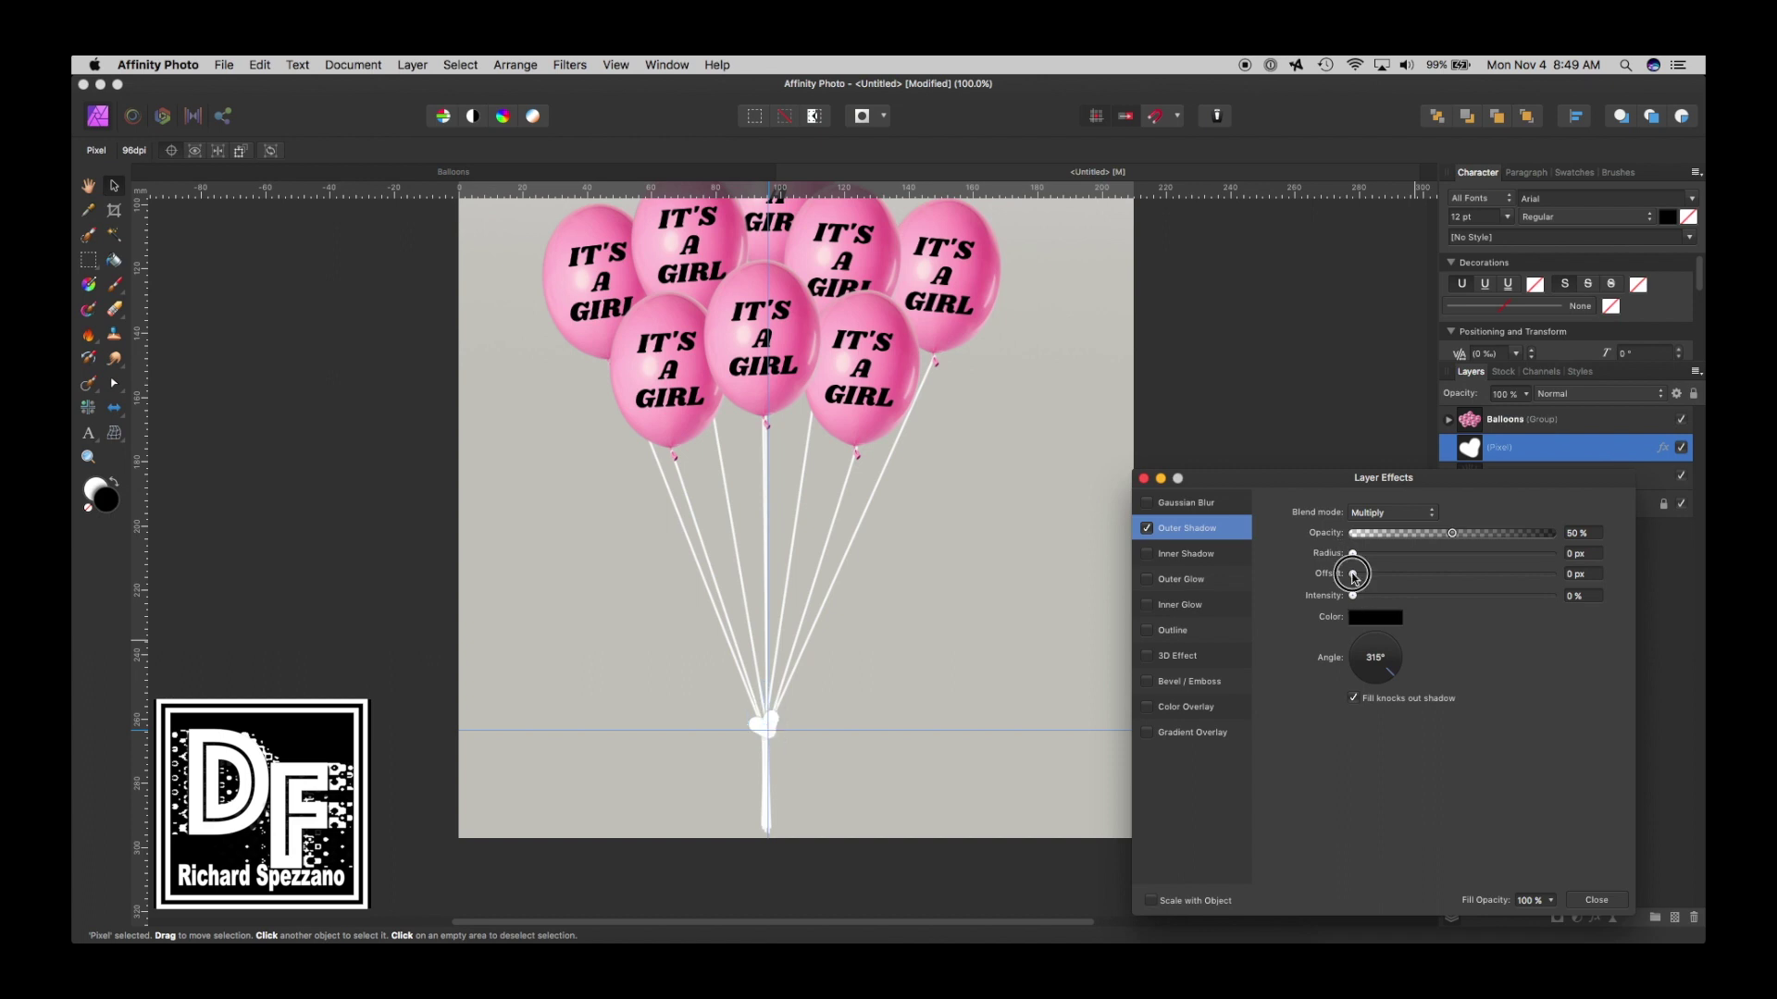
pyautogui.moveTo(1396, 574); pyautogui.dragTo(1363, 553)
pyautogui.click(1598, 899)
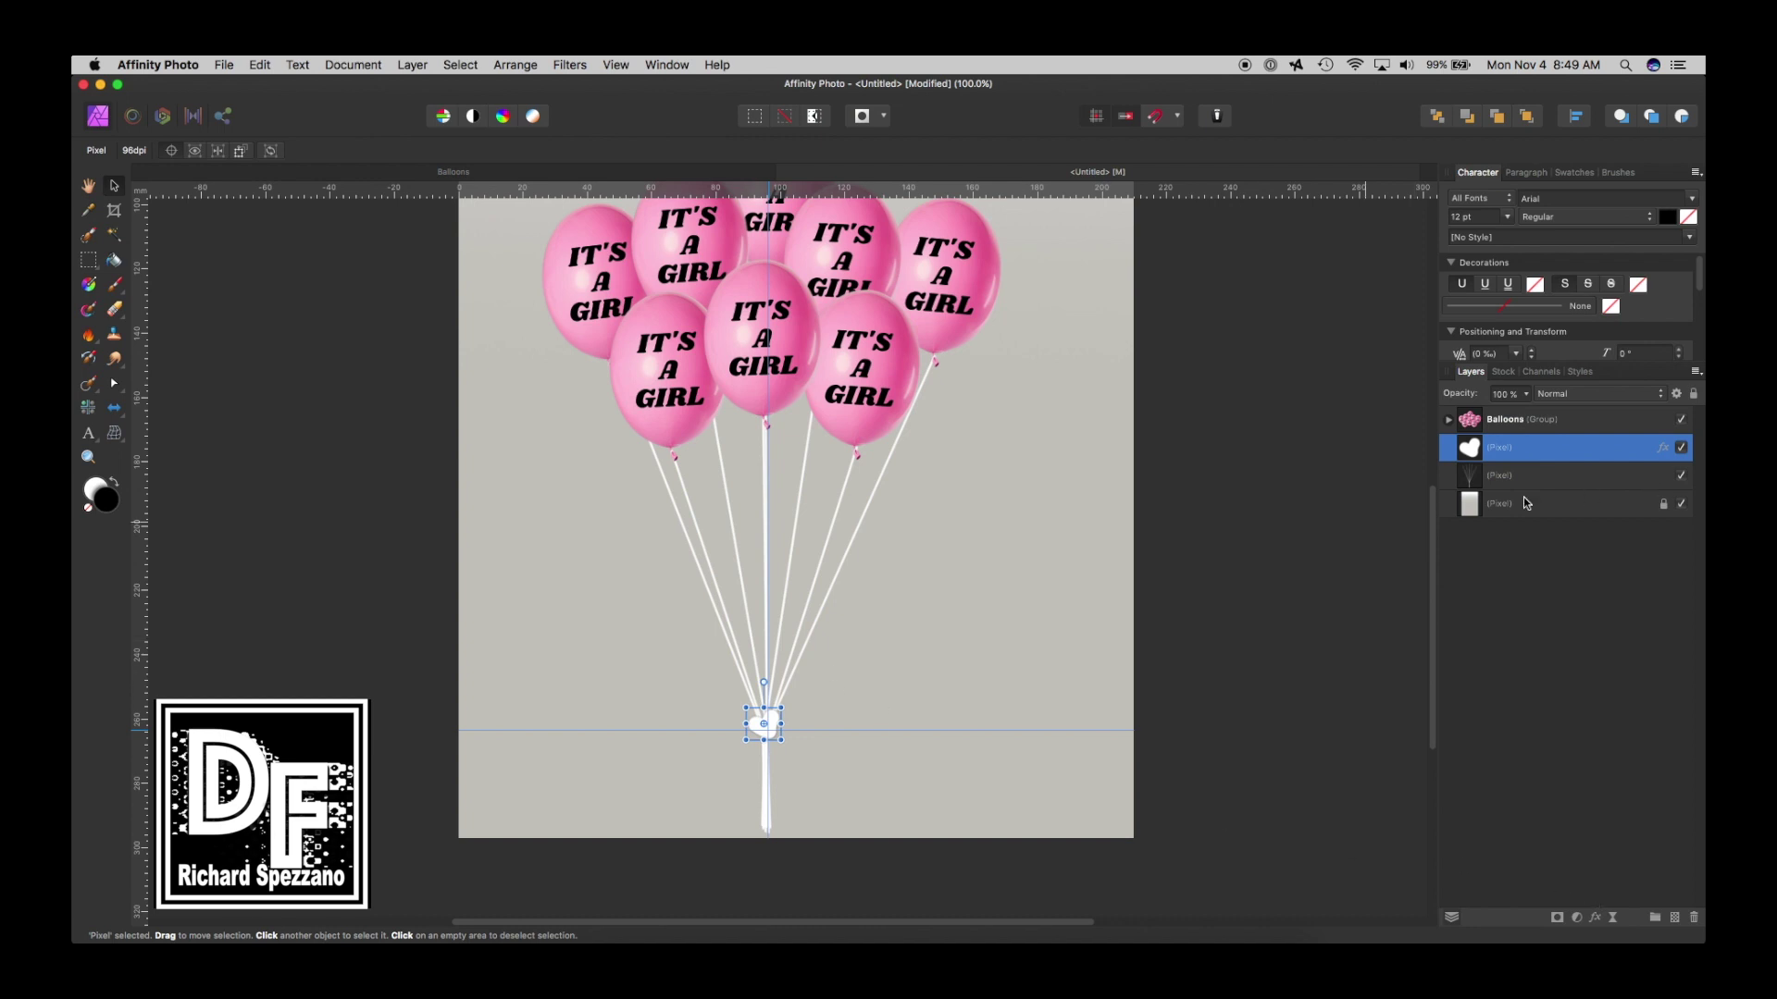
# Give the strings layer an outer shadow with 0.6 px offset and 13% opacity.
pyautogui.click(1478, 478)
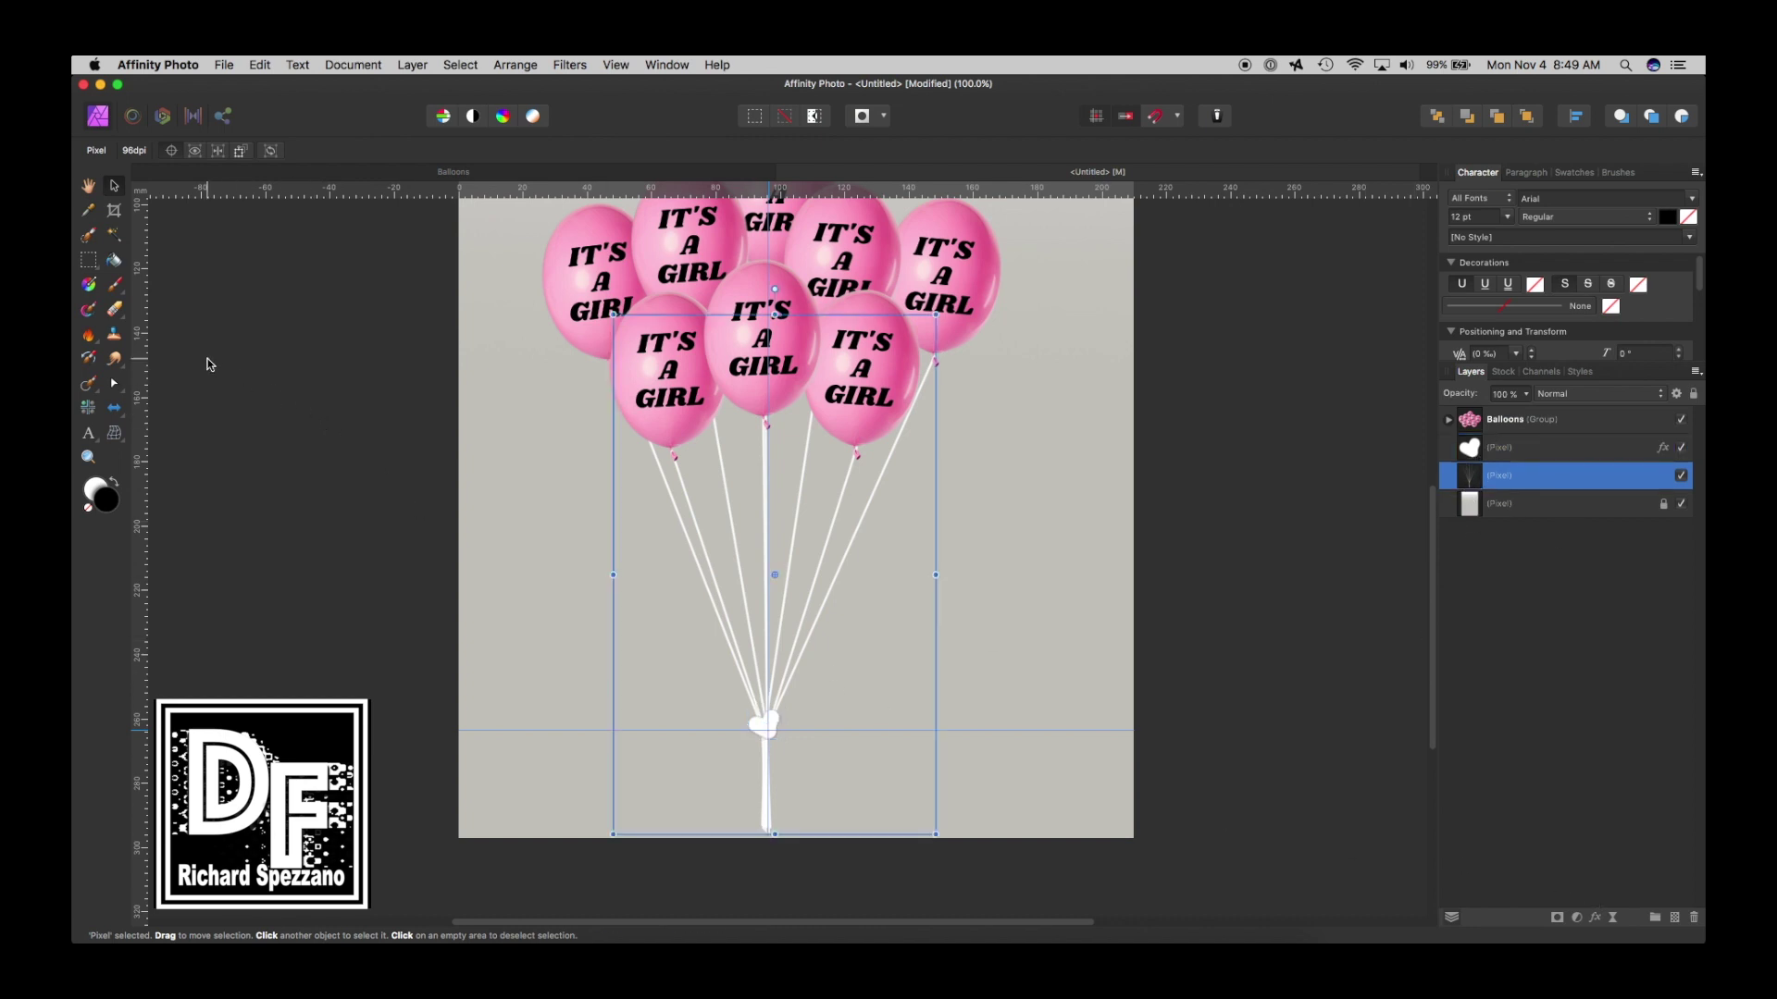
pyautogui.click(1599, 918)
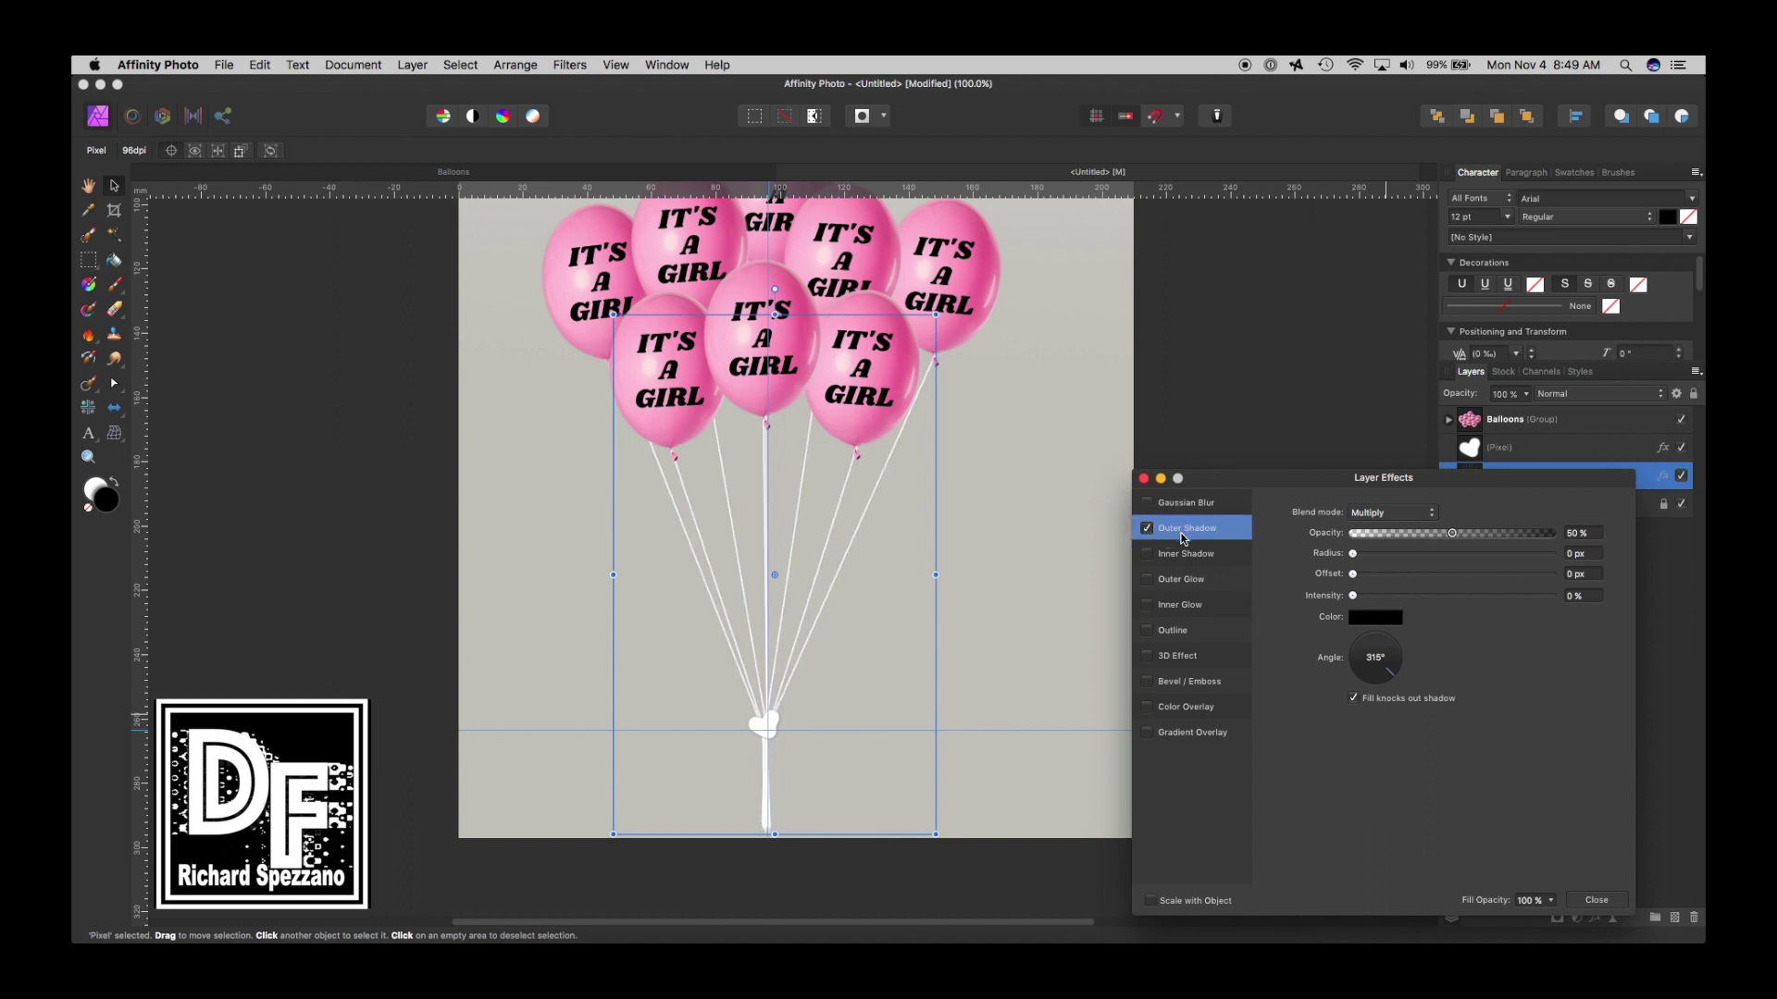
pyautogui.moveTo(1353, 578)
pyautogui.mouseDown()
pyautogui.moveTo(1432, 555)
pyautogui.moveTo(1330, 580)
pyautogui.moveTo(1348, 580)
pyautogui.mouseUp()
pyautogui.moveTo(1456, 534); pyautogui.dragTo(1381, 537)
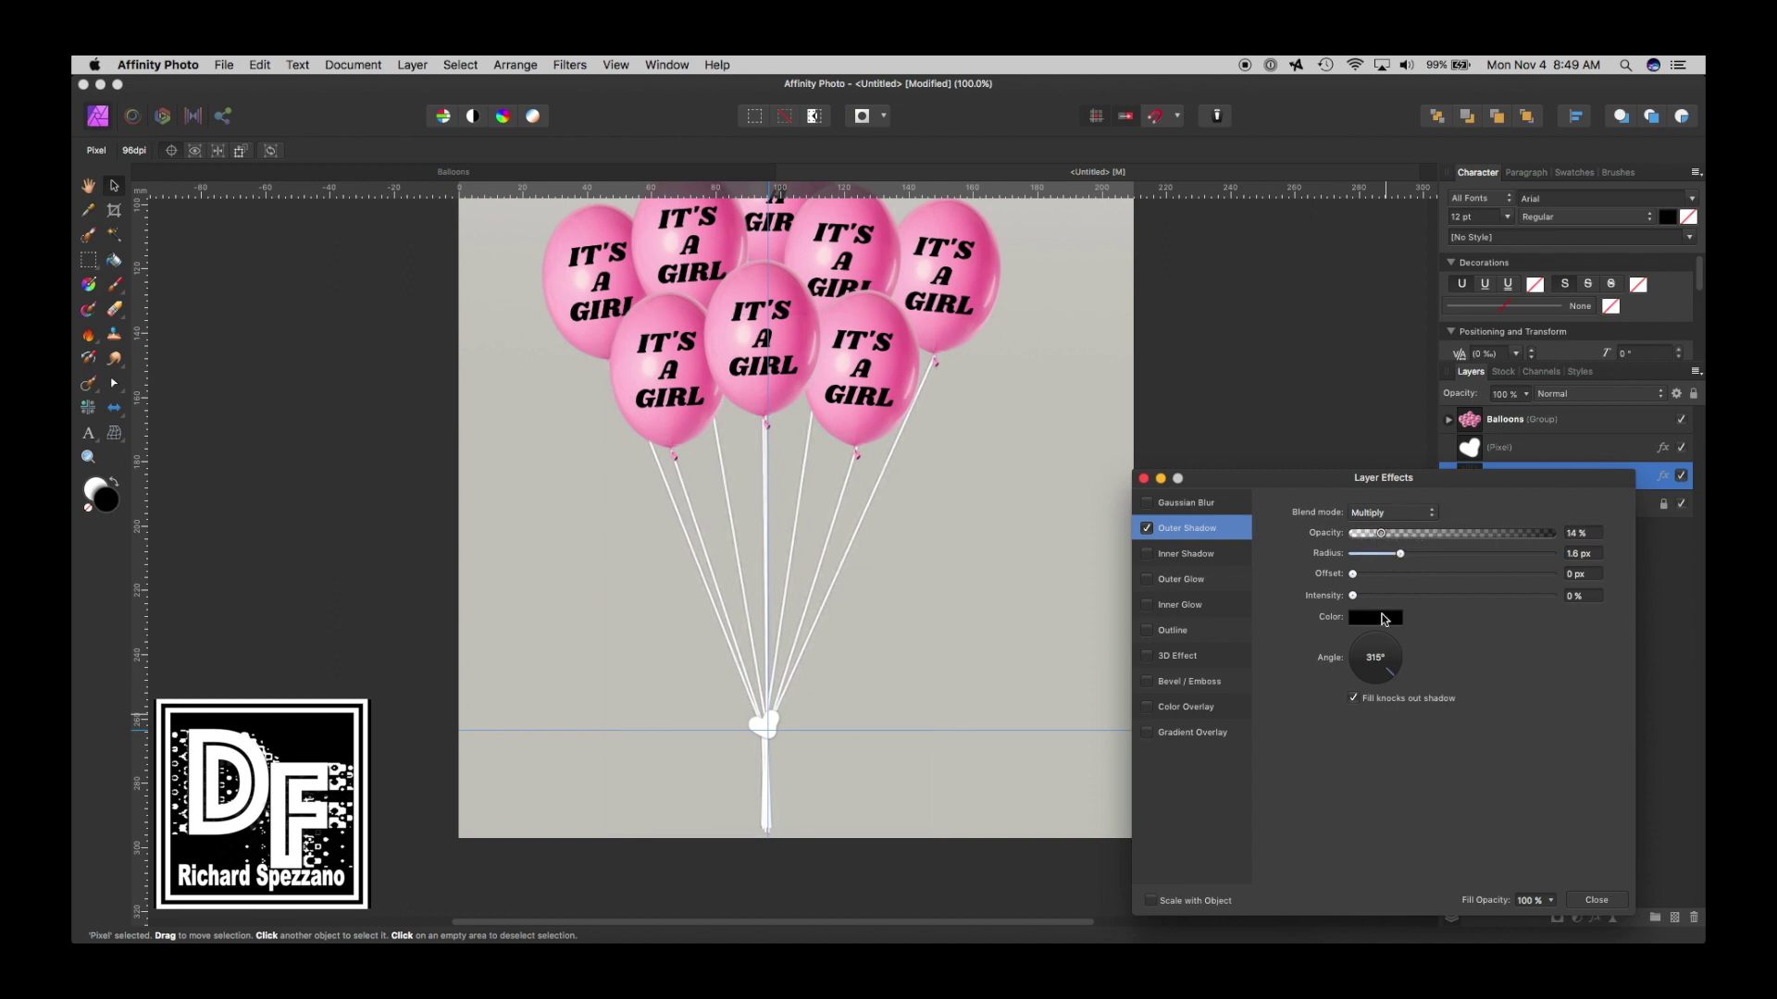
pyautogui.click(1143, 479)
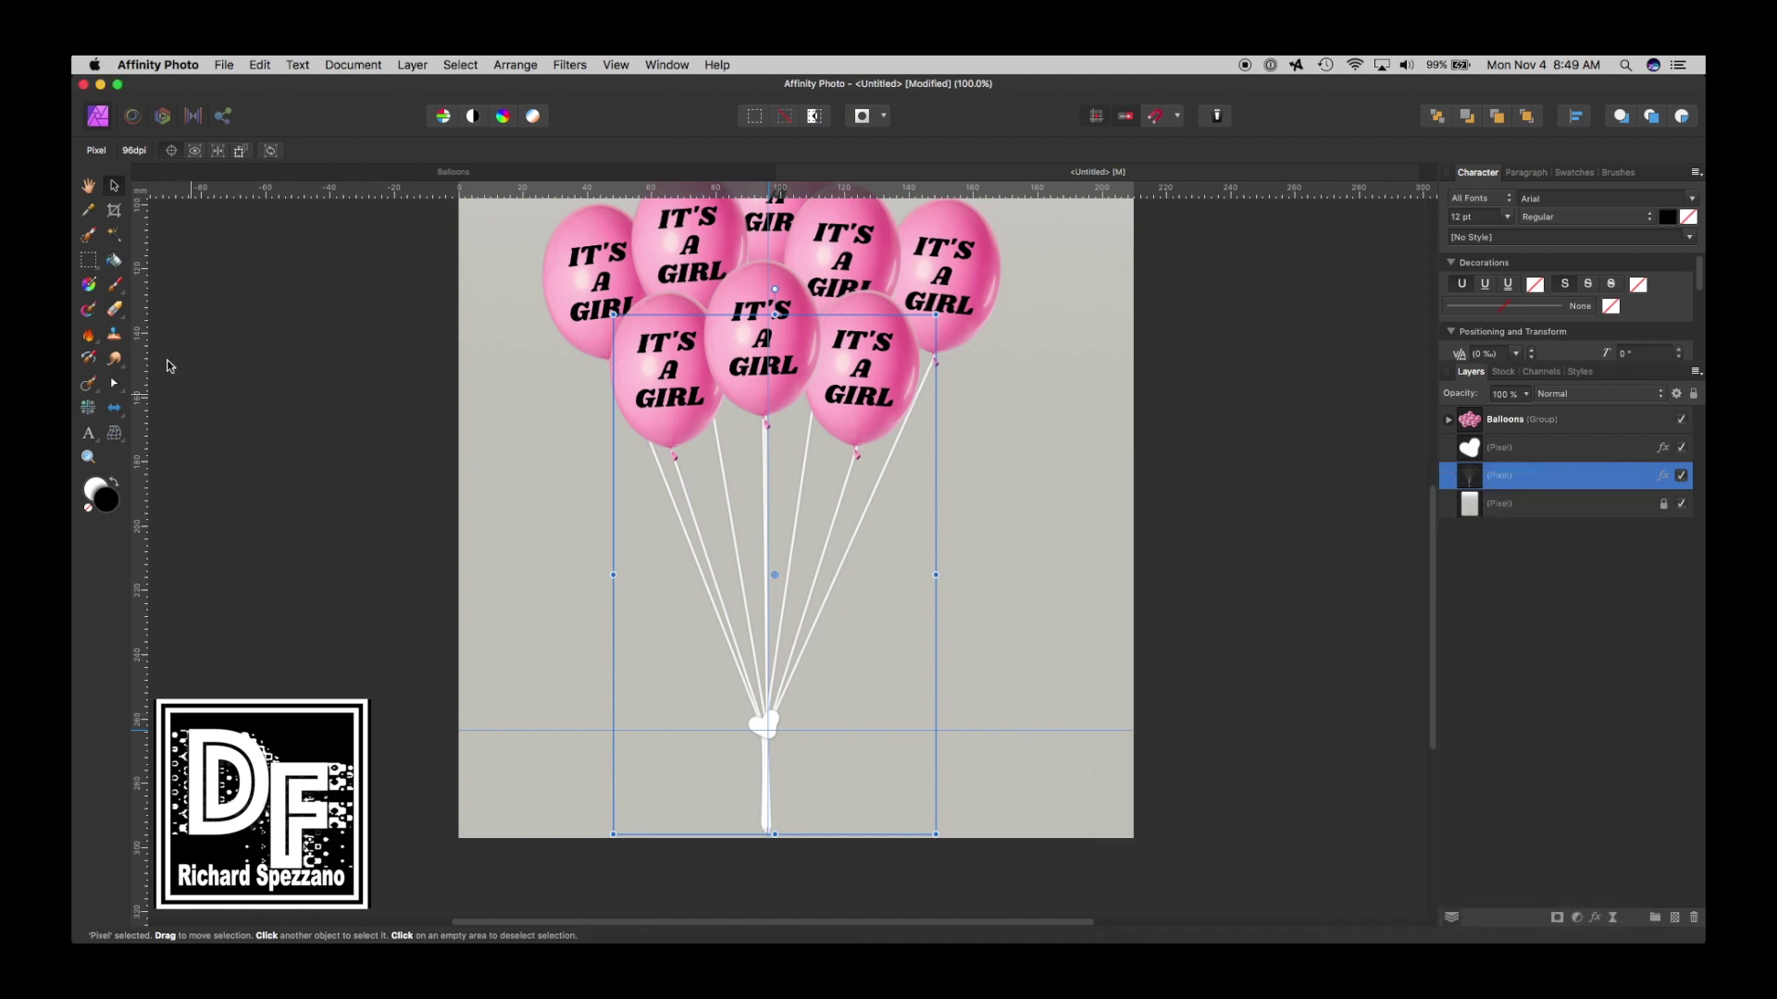
# Fit the whole card in view and rename the two layers 'String' and 'Knot'.
pyautogui.click(88, 187)
pyautogui.press('super+0')
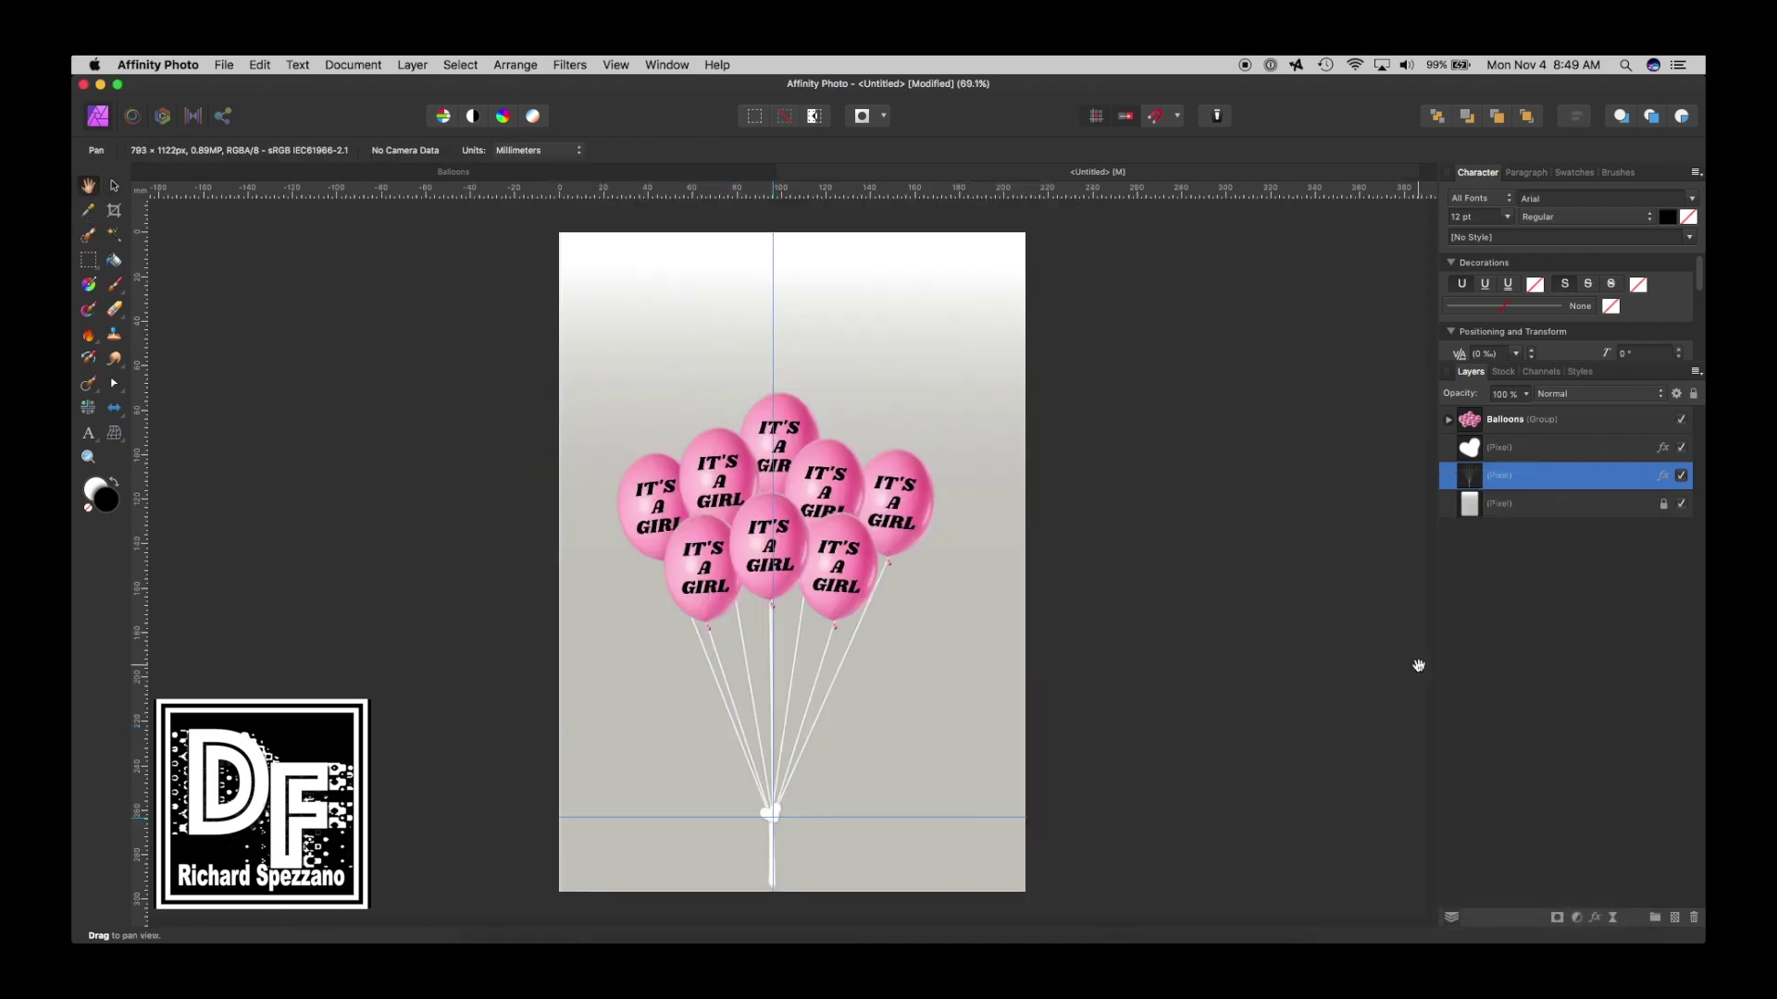
pyautogui.doubleClick(1508, 476)
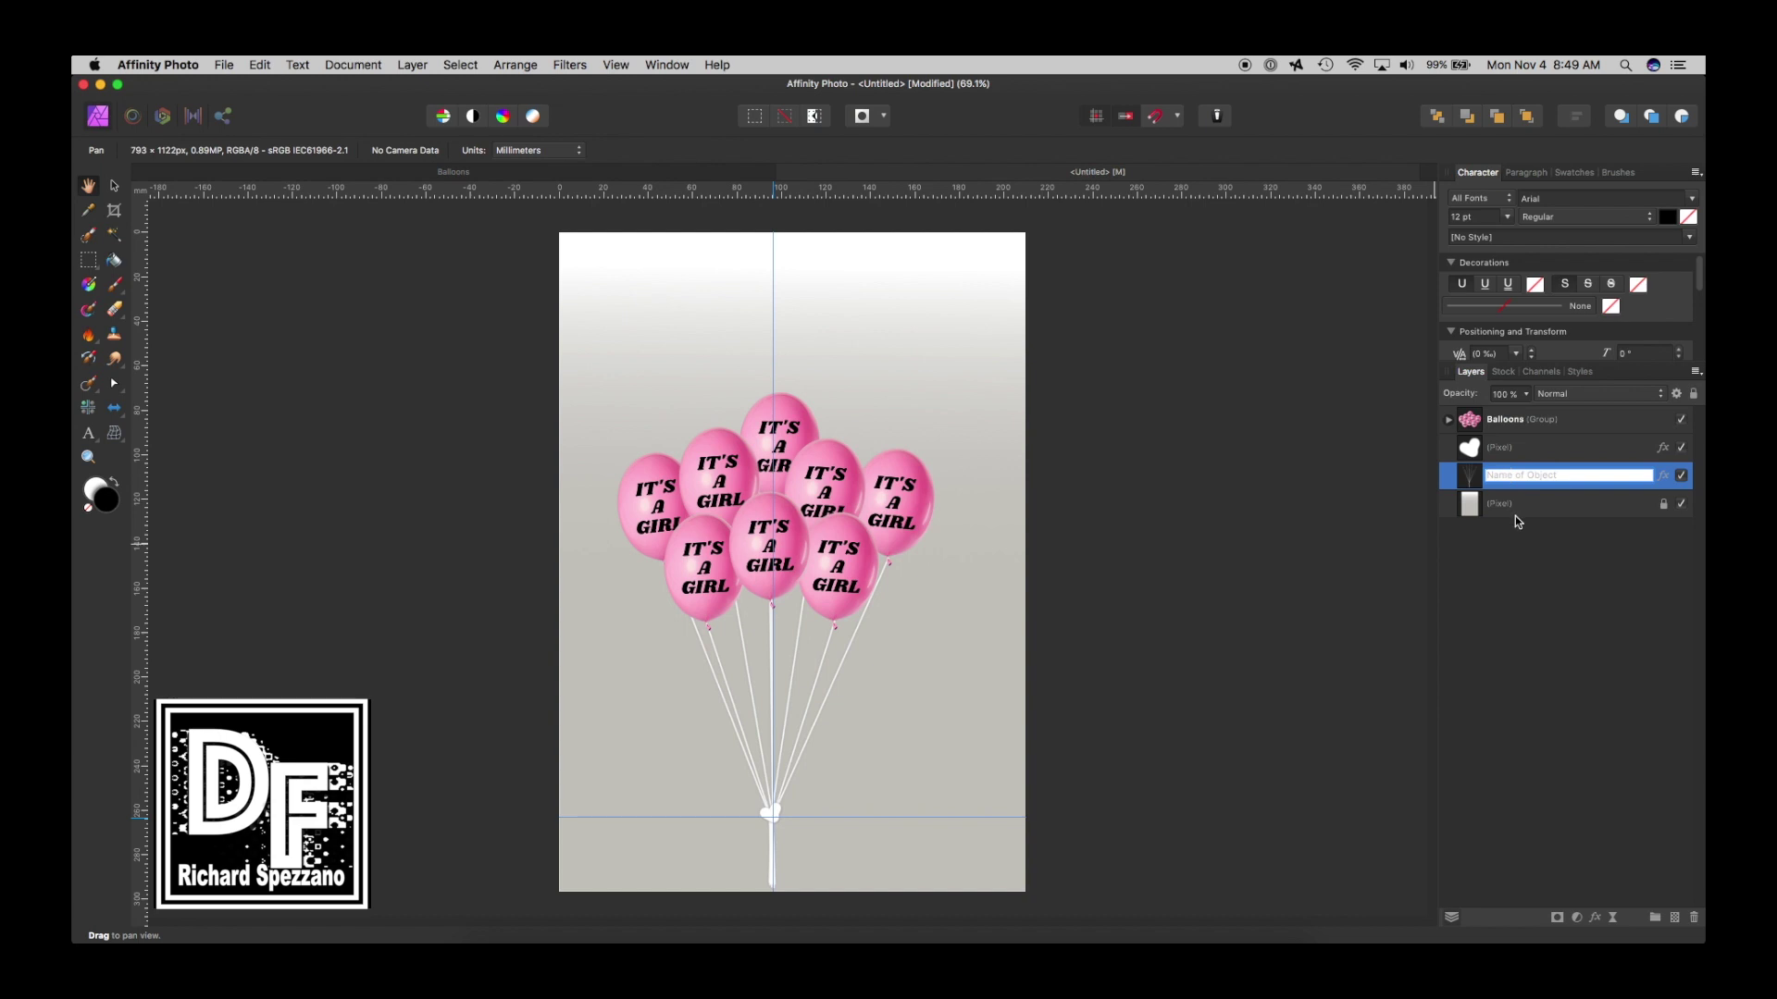
pyautogui.write('String')
pyautogui.doubleClick(1491, 448)
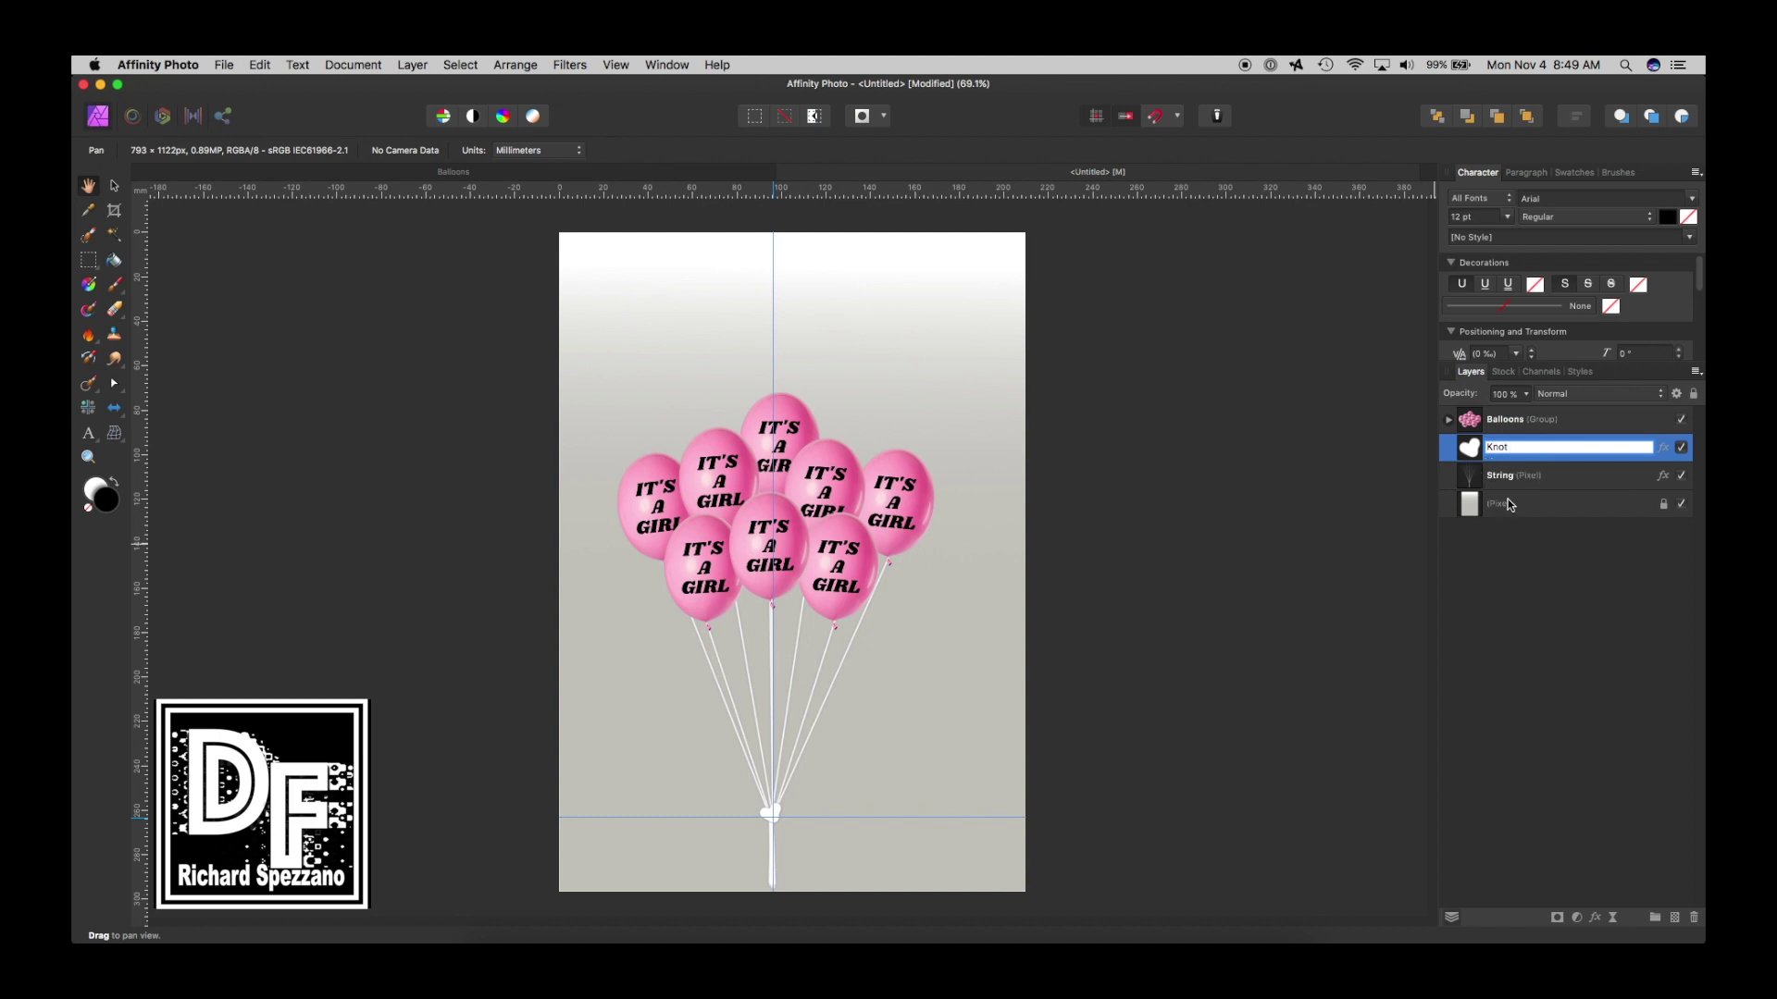
pyautogui.click(1517, 718)
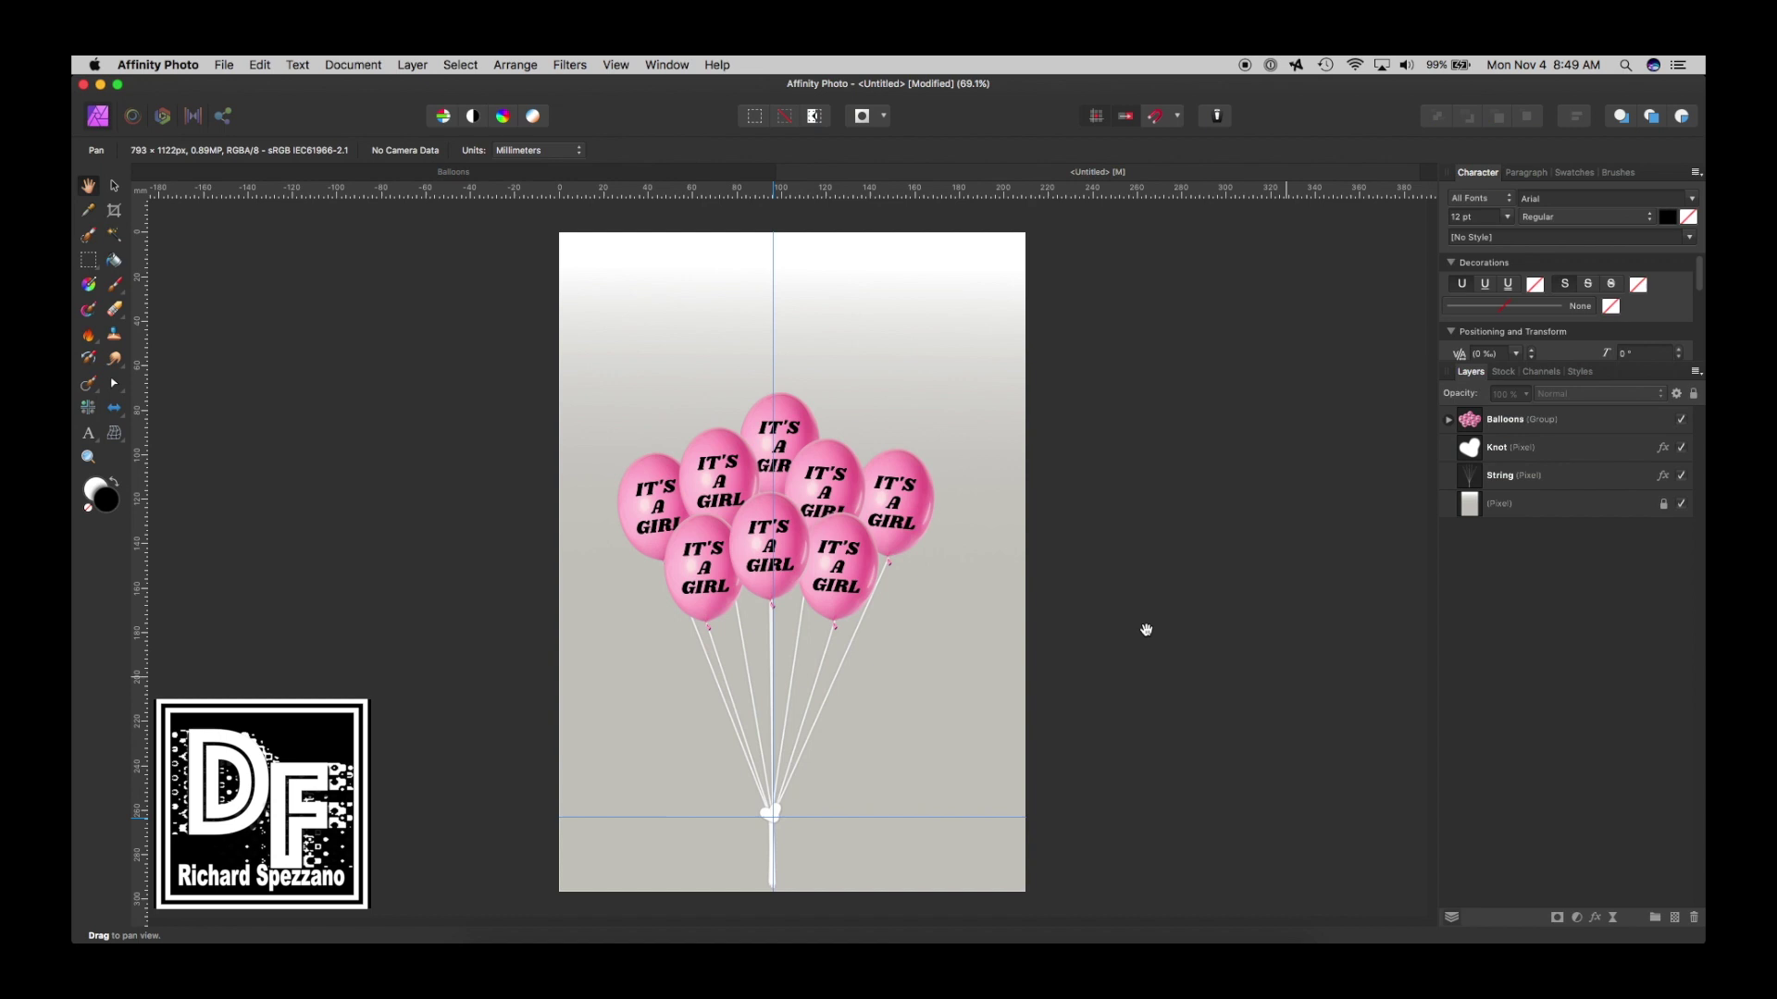
# Type 'Congratulations' as artistic text near the top of the card.
pyautogui.click(1508, 419)
pyautogui.click(88, 433)
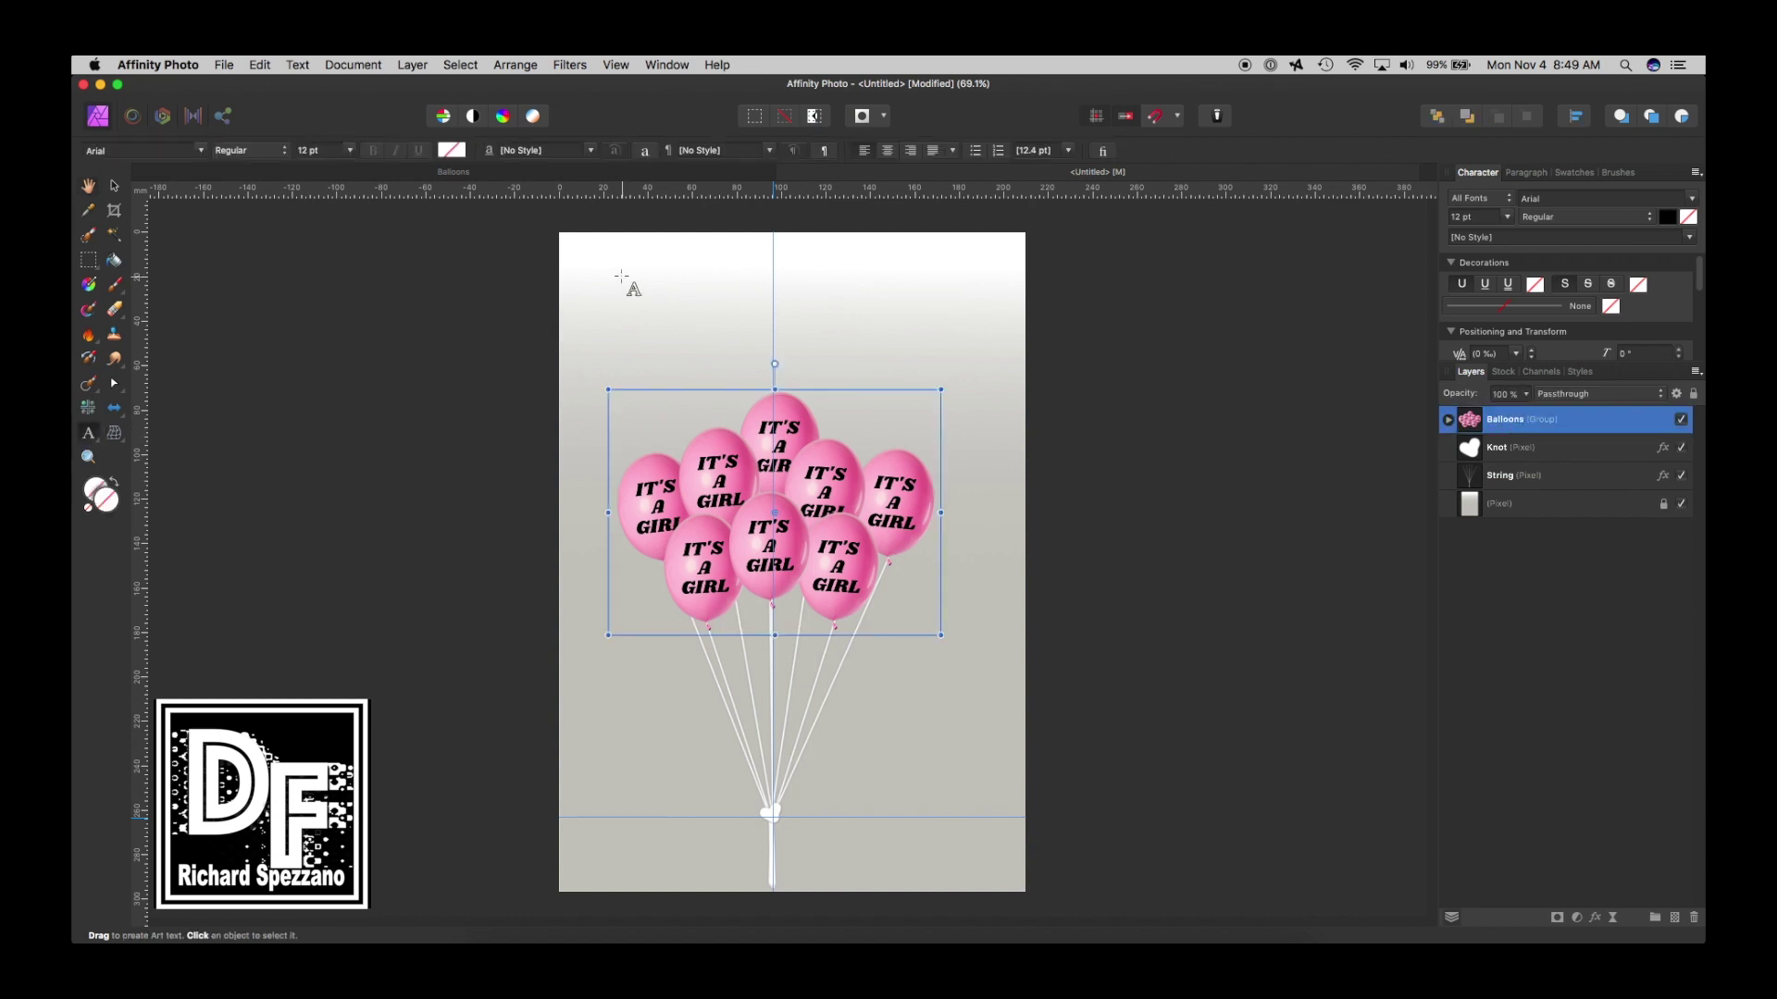
pyautogui.moveTo(611, 277); pyautogui.dragTo(636, 324)
pyautogui.write('C')
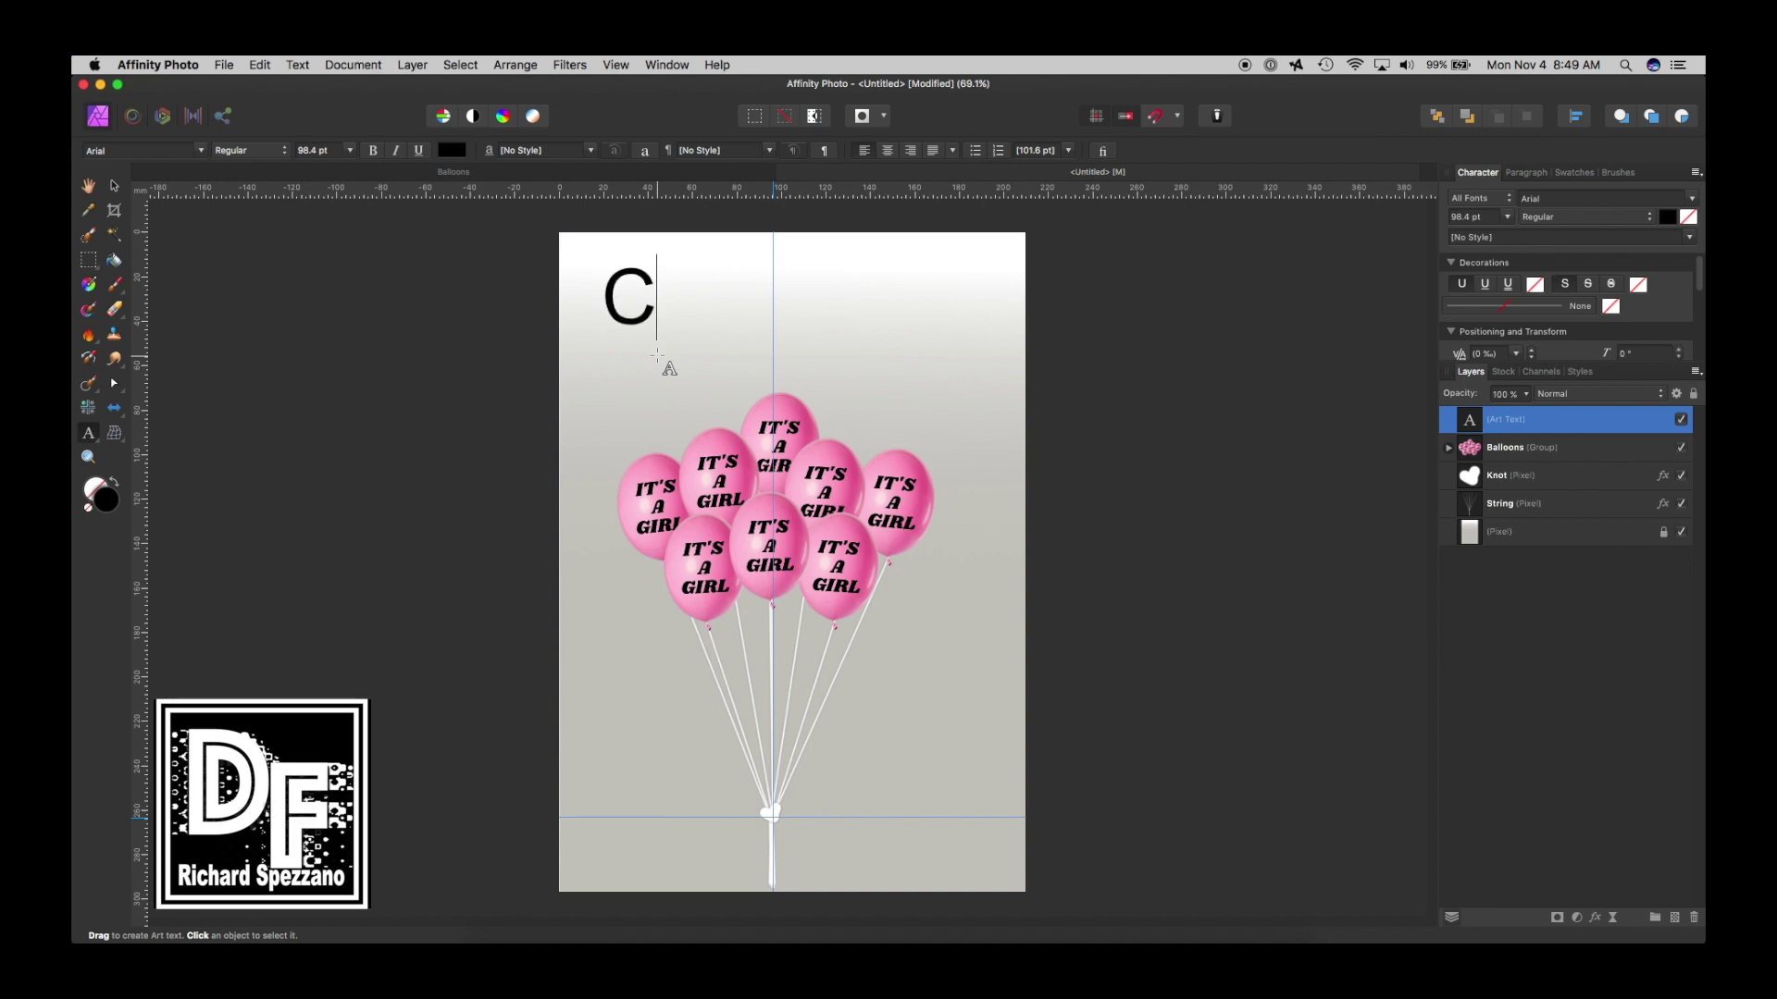
pyautogui.write('ongratu')
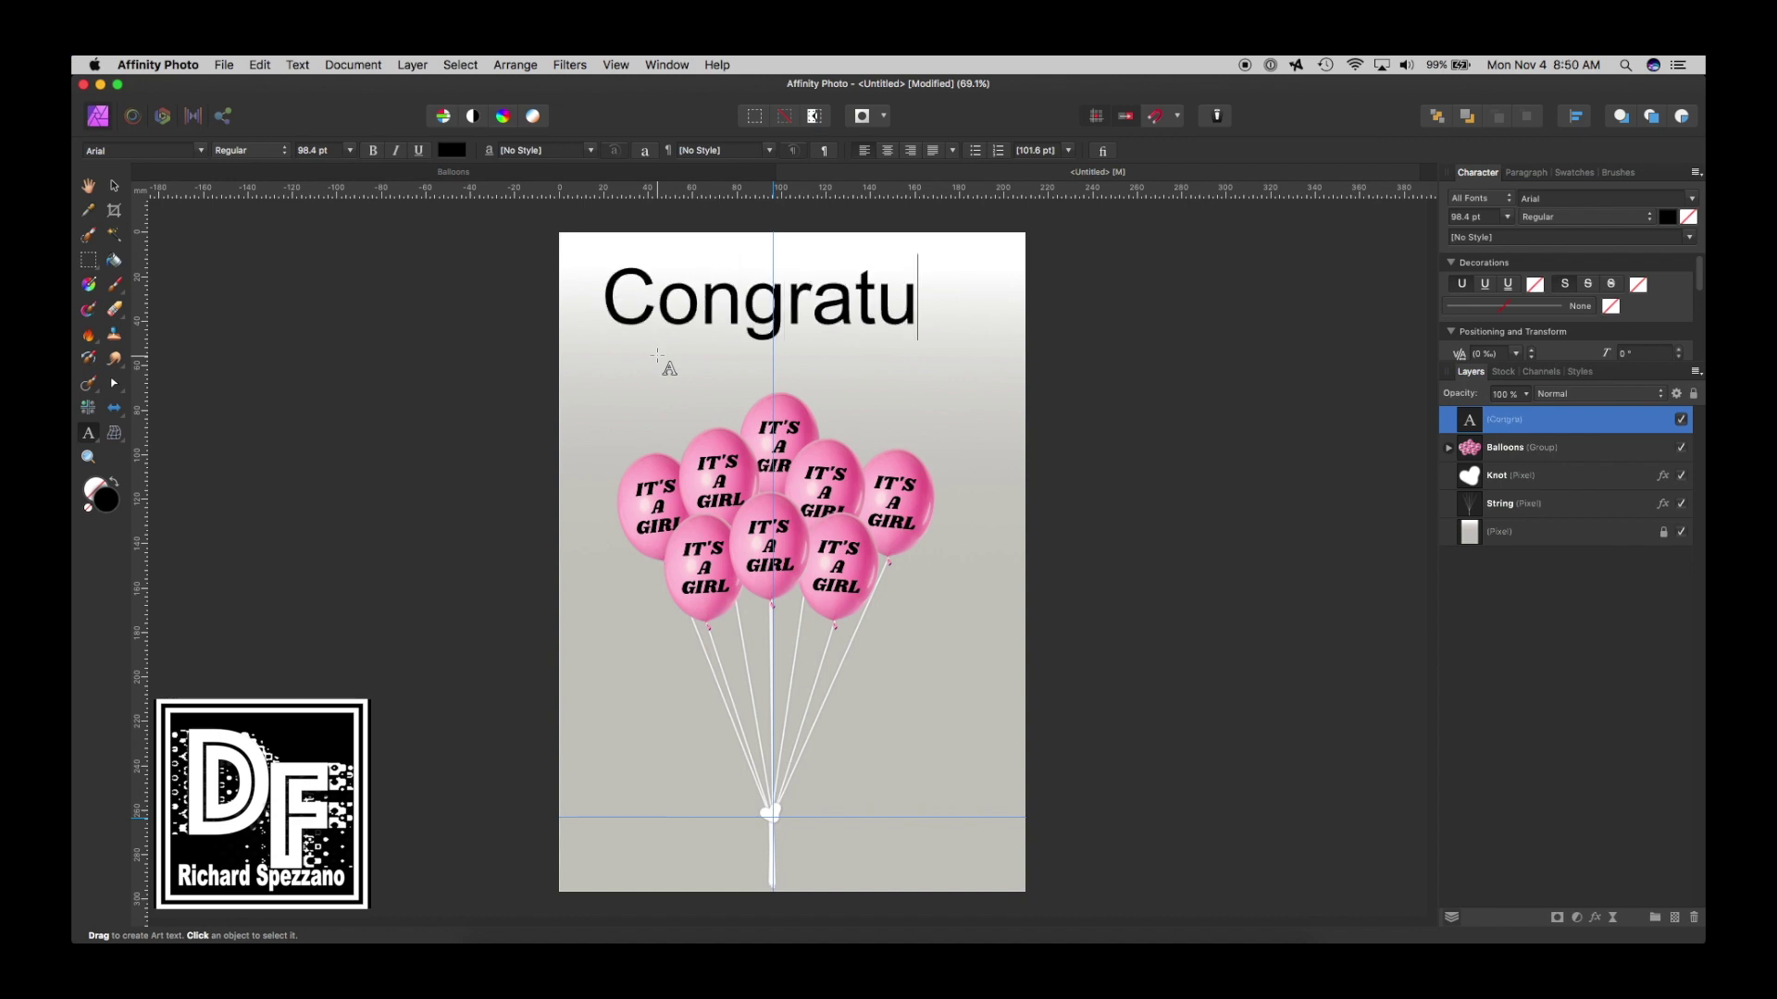
pyautogui.write('lations')
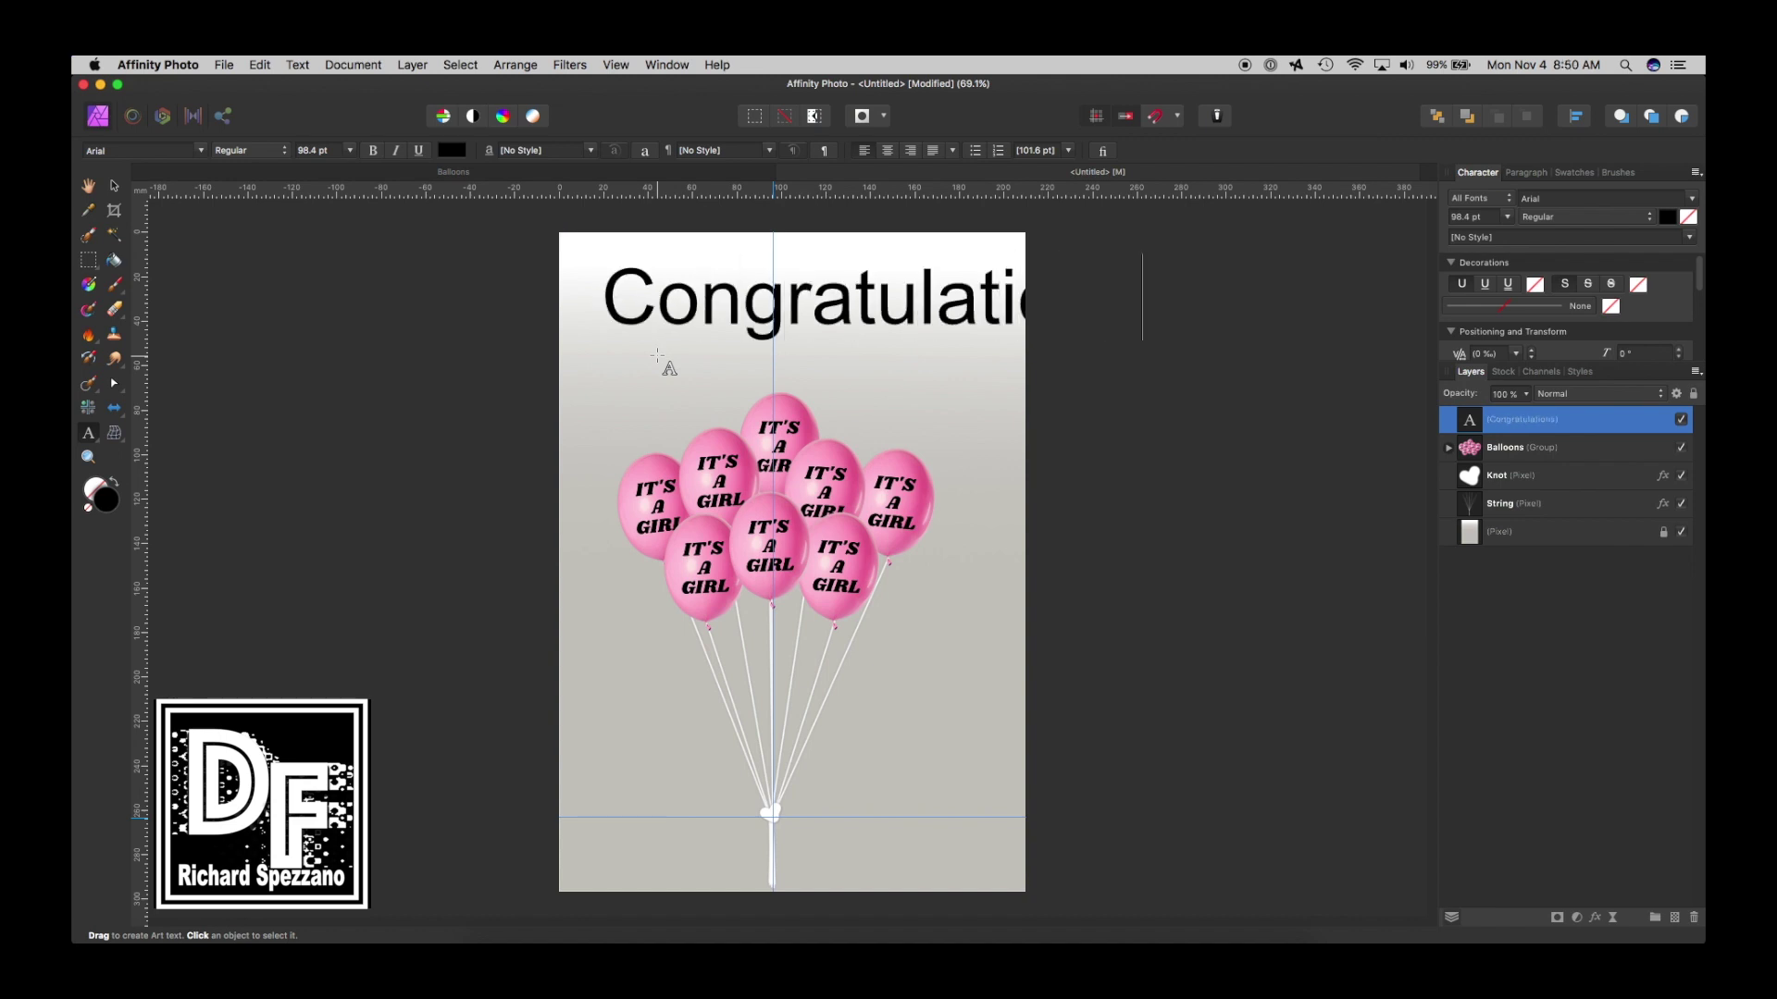
pyautogui.press('Escape')
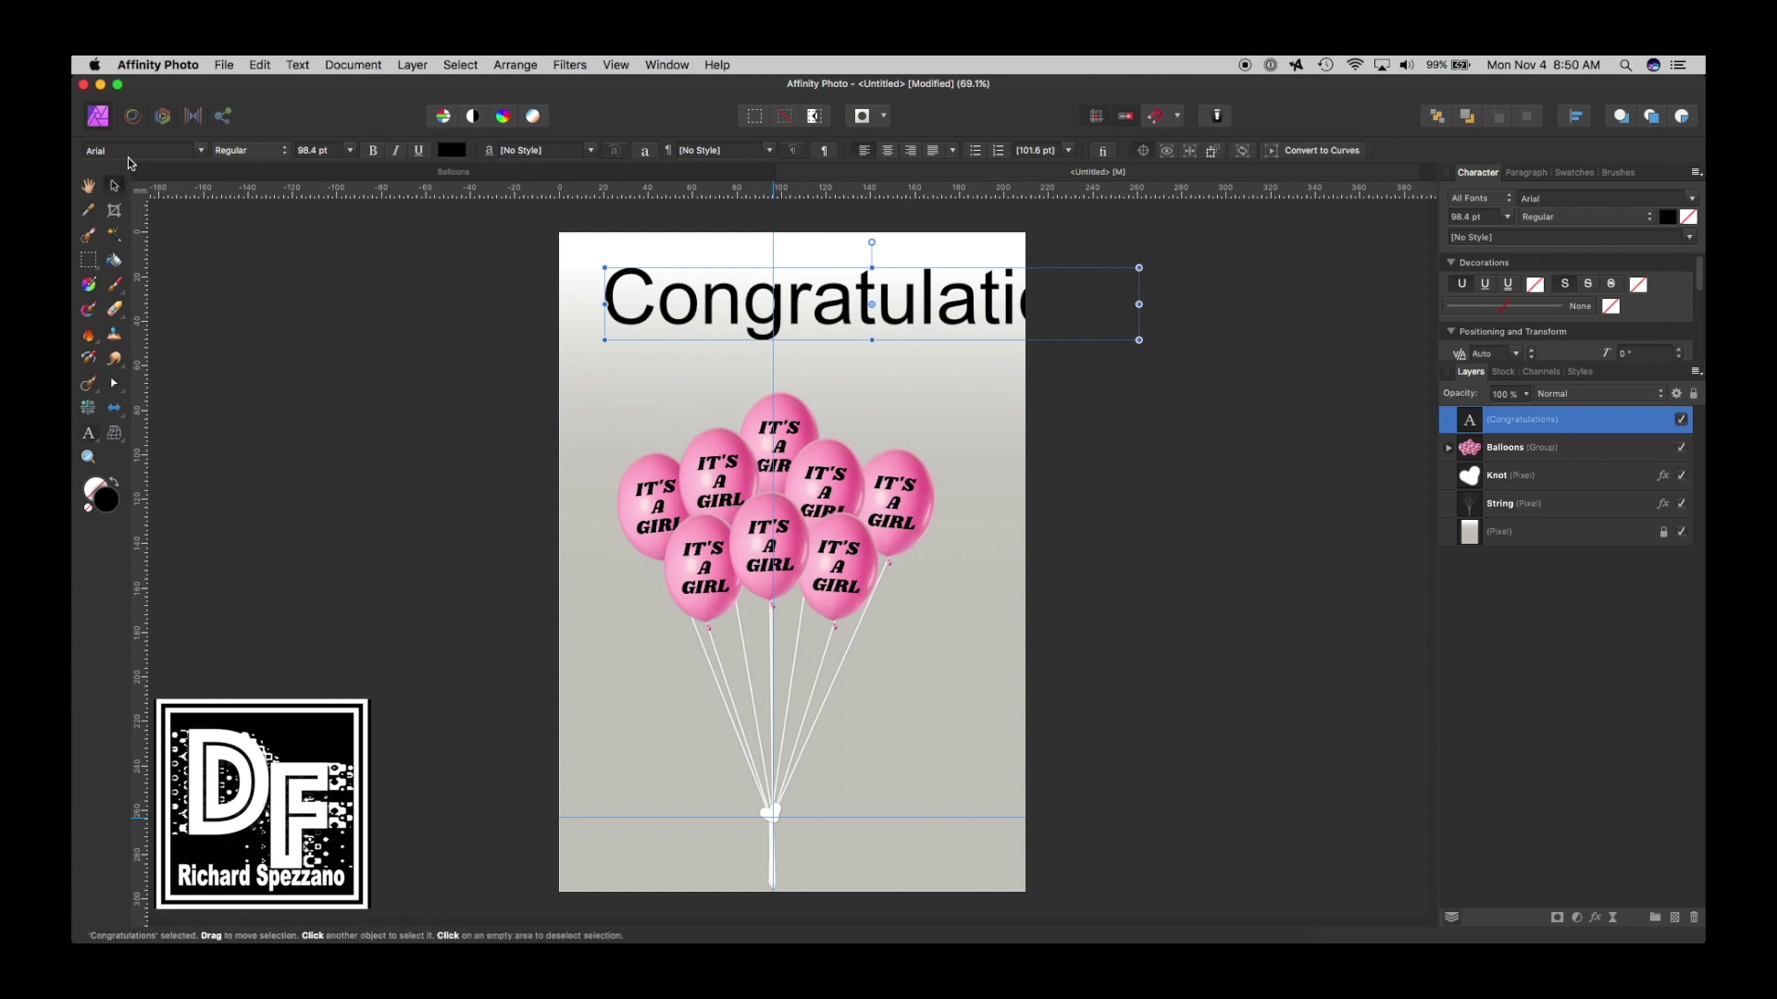
# Set the text to Brush Script Std, narrow it to fit the page and nudge it lower.
pyautogui.click(131, 151)
pyautogui.scroll(-6, 161, 627)
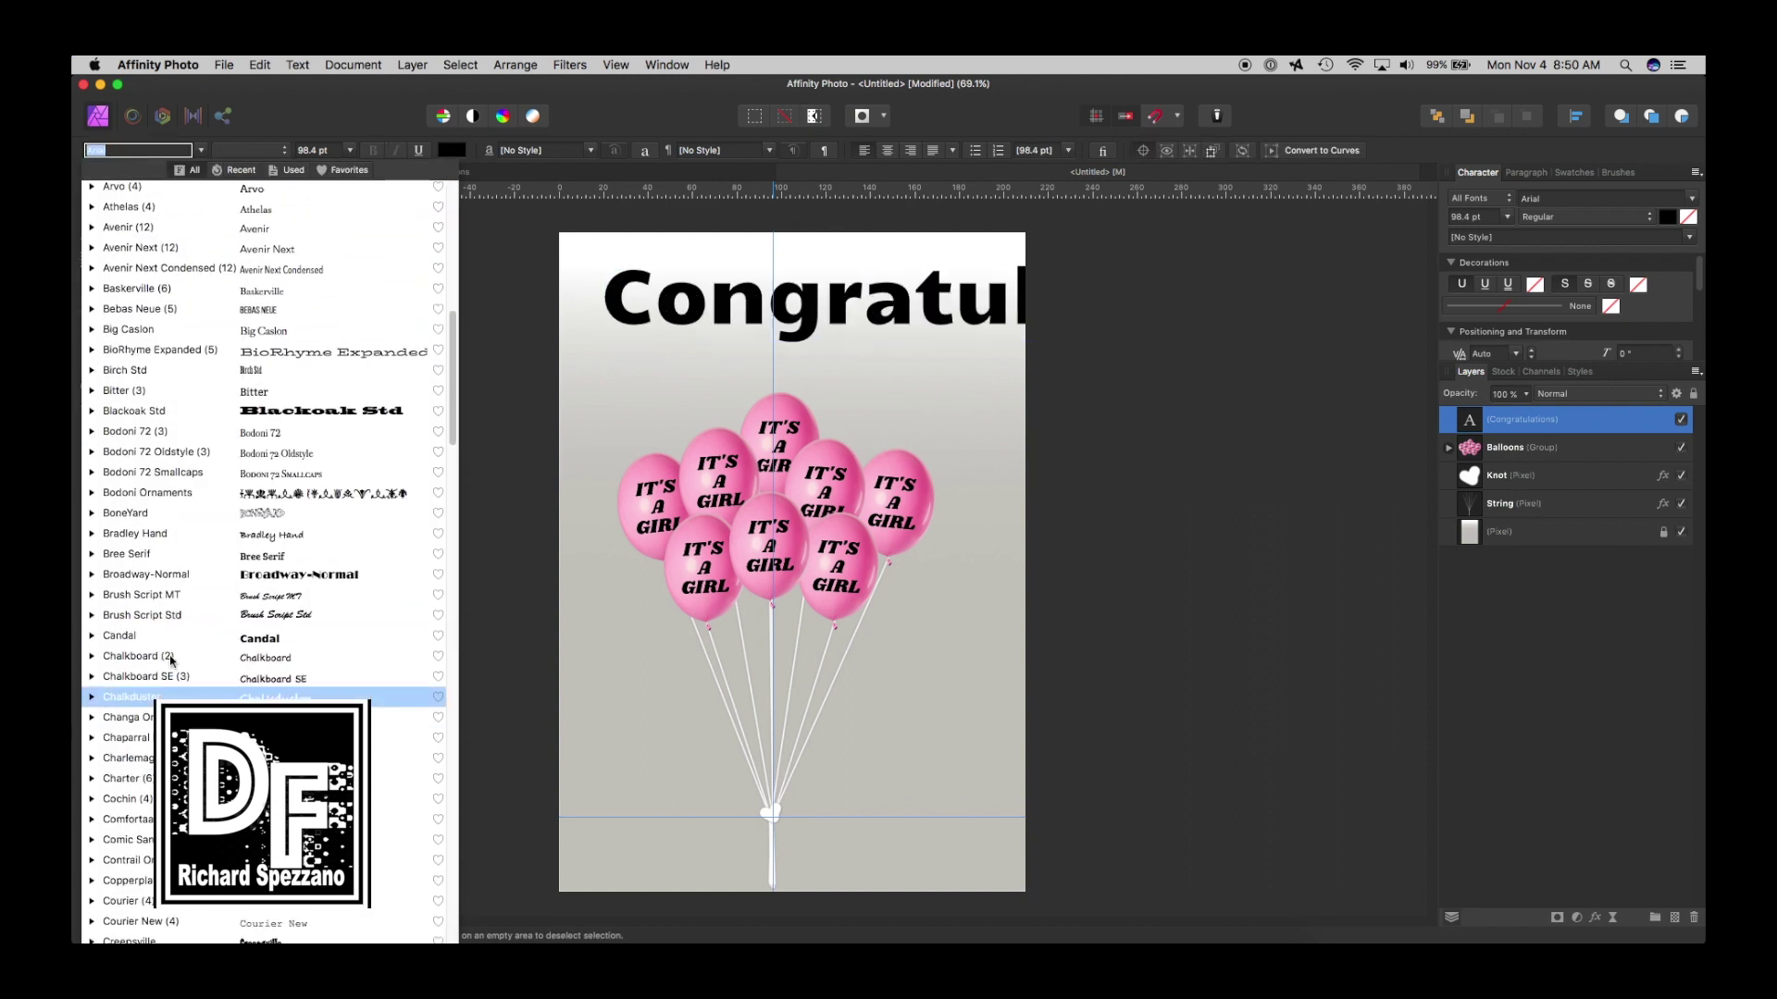
pyautogui.click(161, 620)
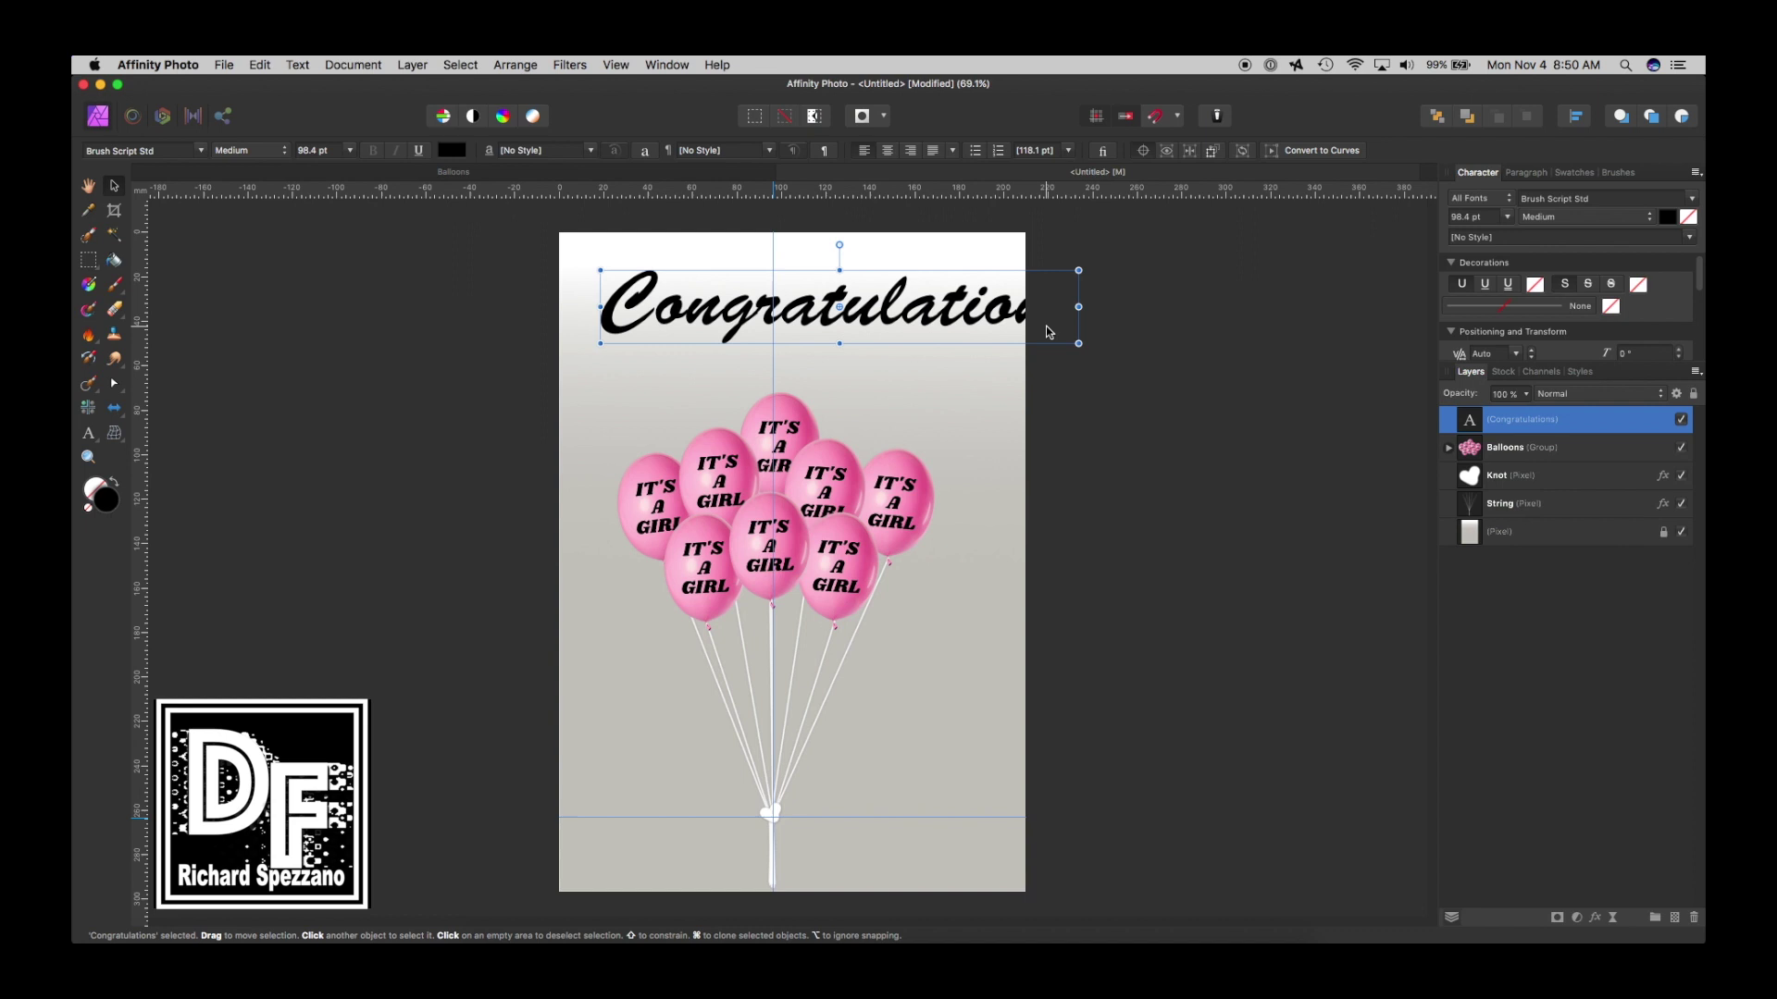
pyautogui.moveTo(1078, 306); pyautogui.dragTo(989, 307)
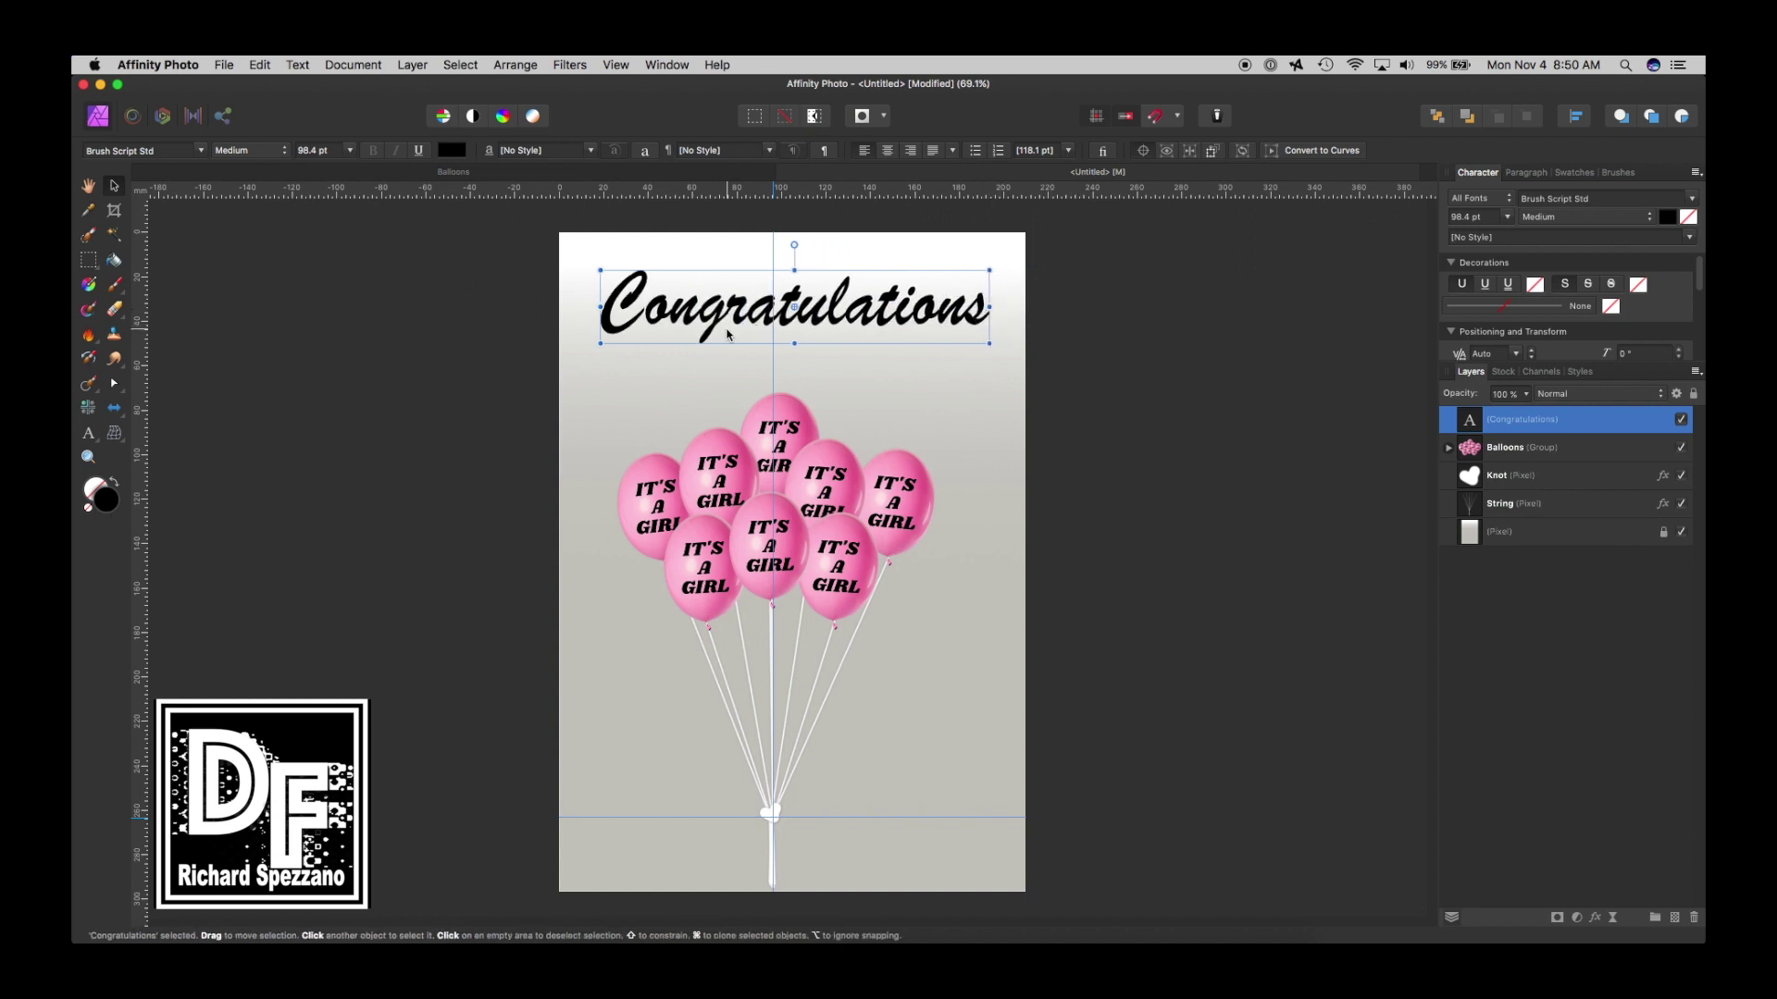
pyautogui.moveTo(706, 326); pyautogui.dragTo(708, 352)
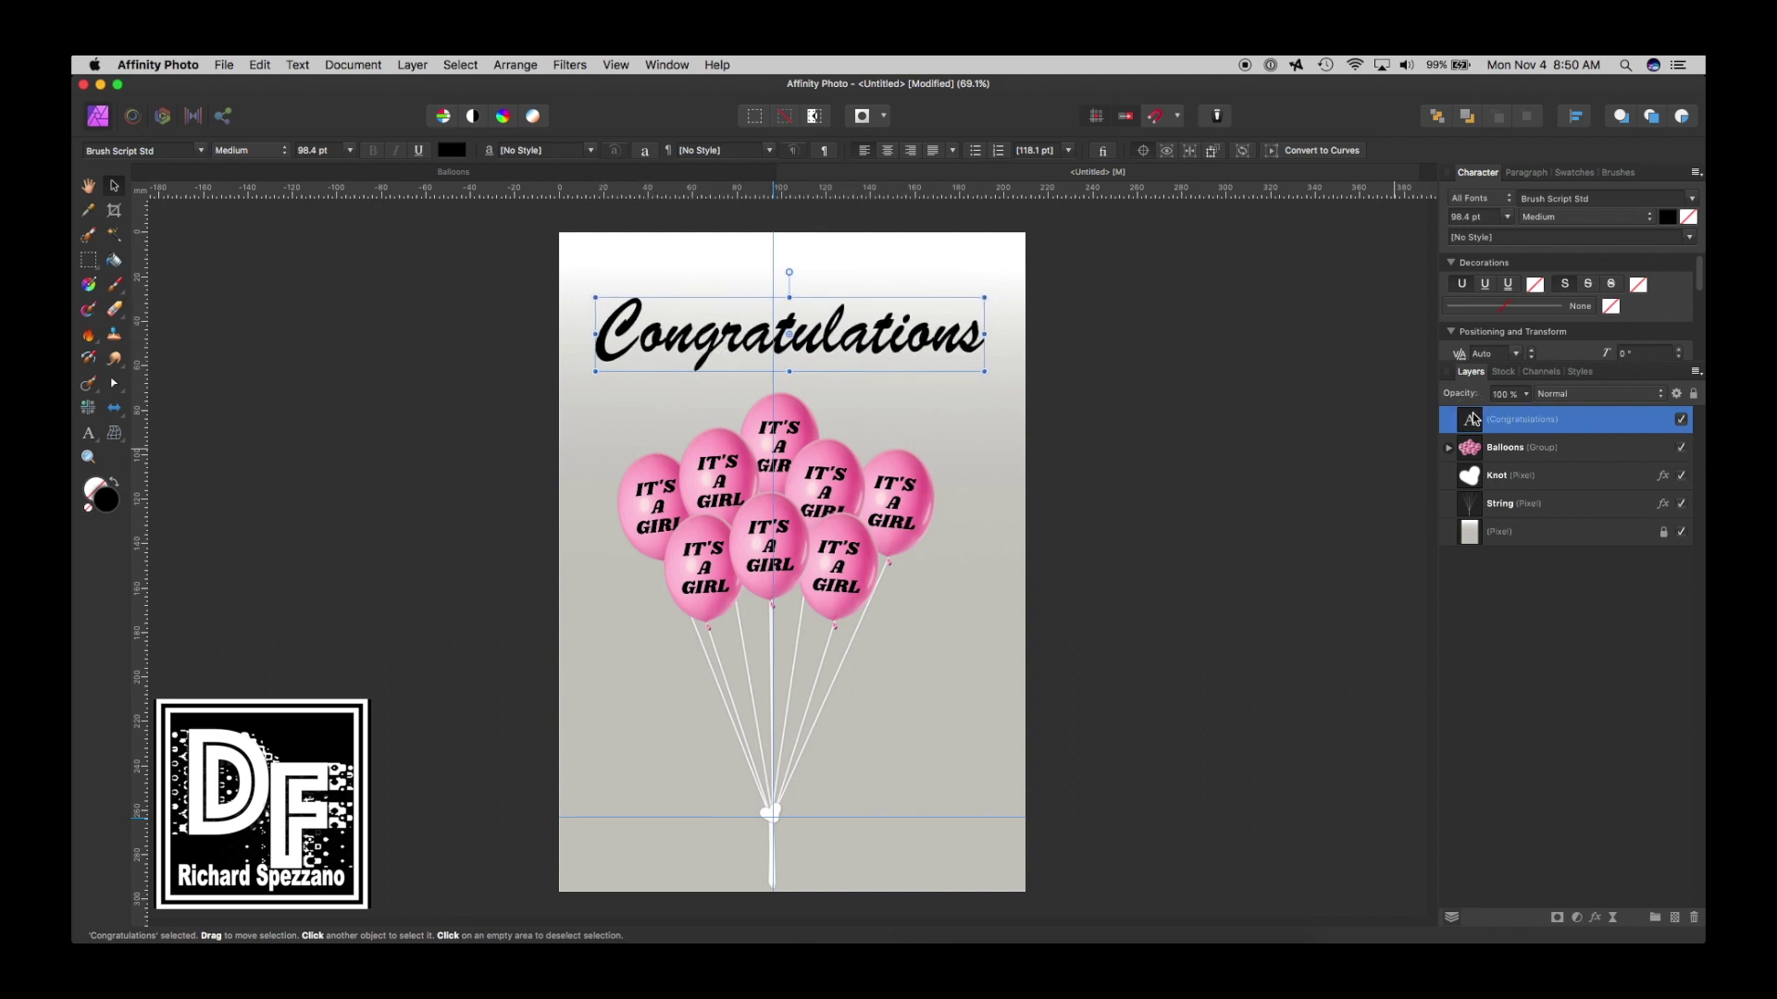
# Enable Bevel/Emboss on the Congratulations text in Layer Effects and show its settings.
pyautogui.click(1595, 919)
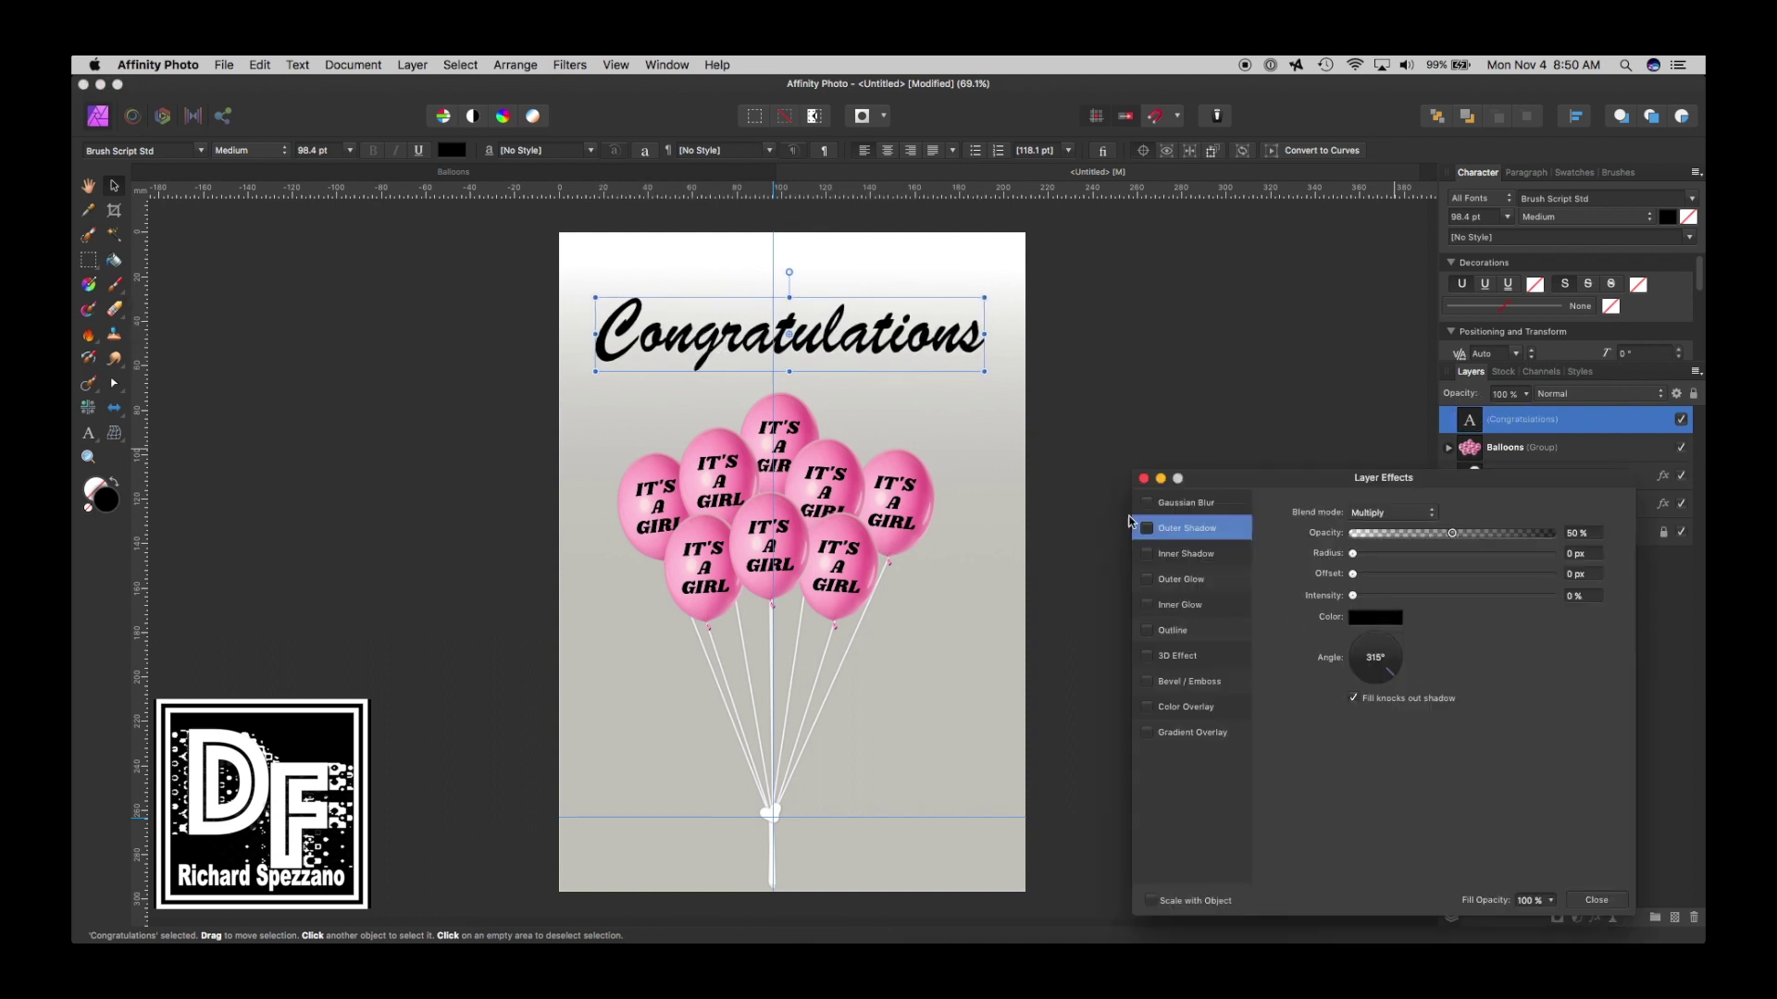
pyautogui.click(1148, 683)
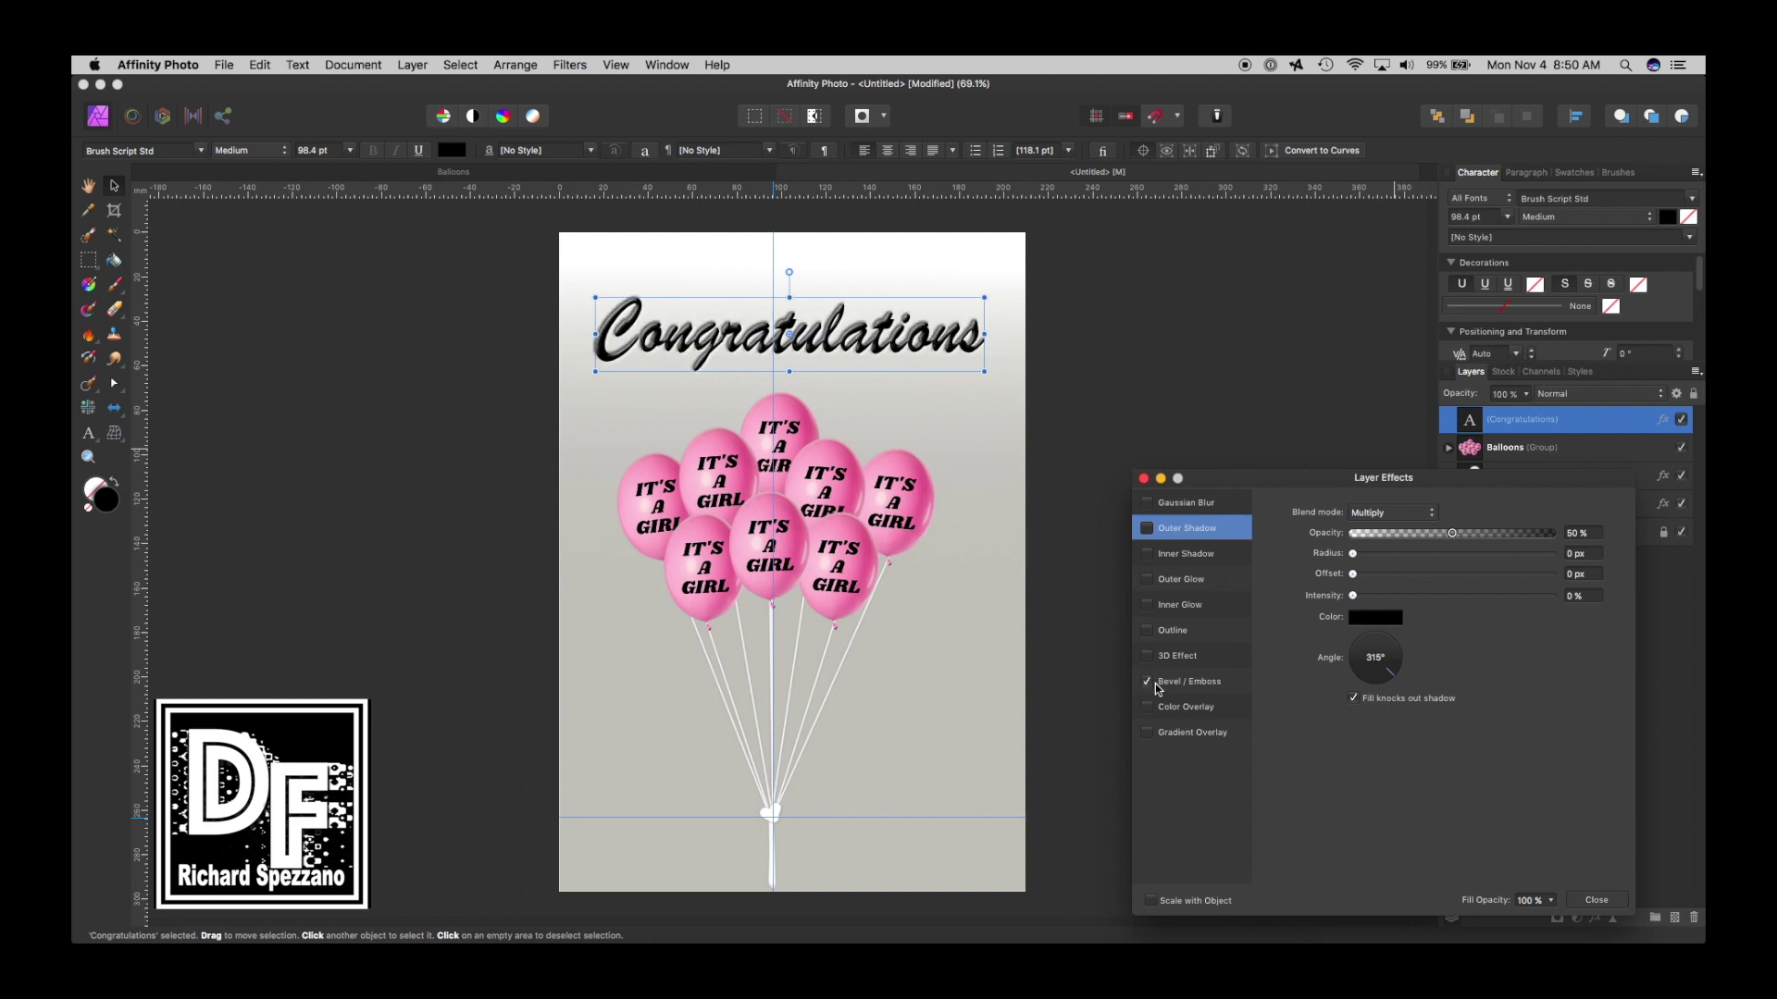
pyautogui.click(1148, 683)
pyautogui.click(1148, 656)
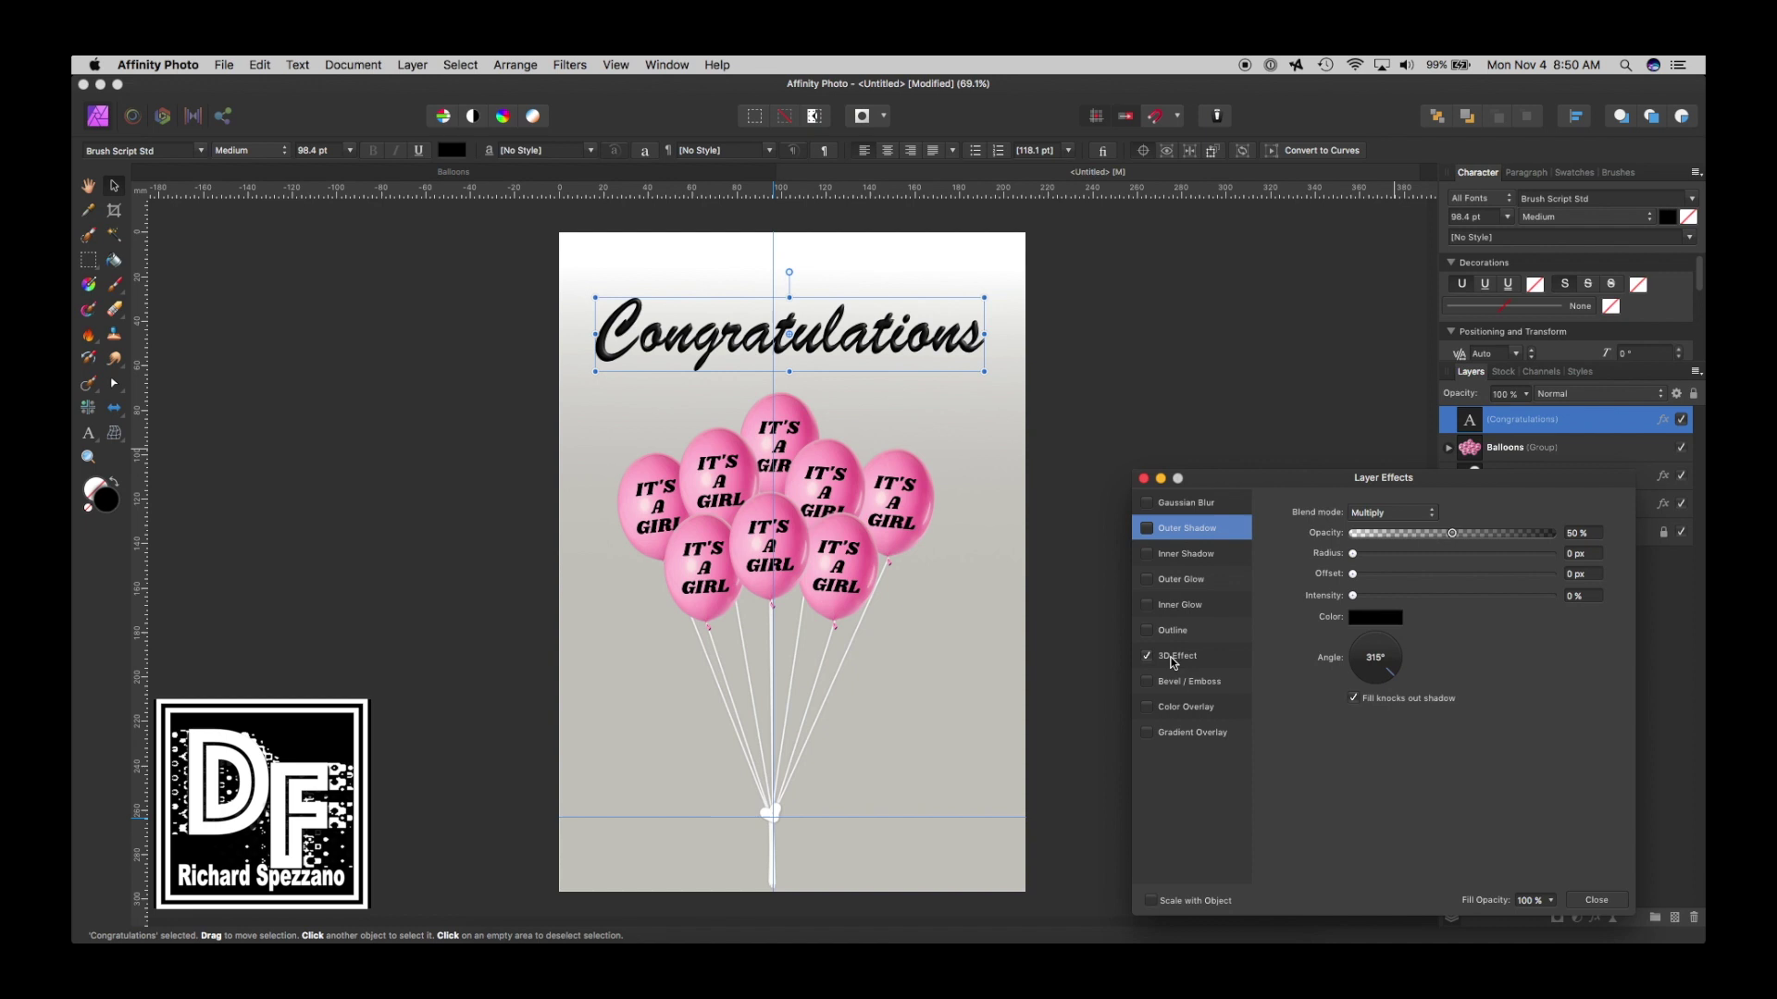
pyautogui.click(1172, 657)
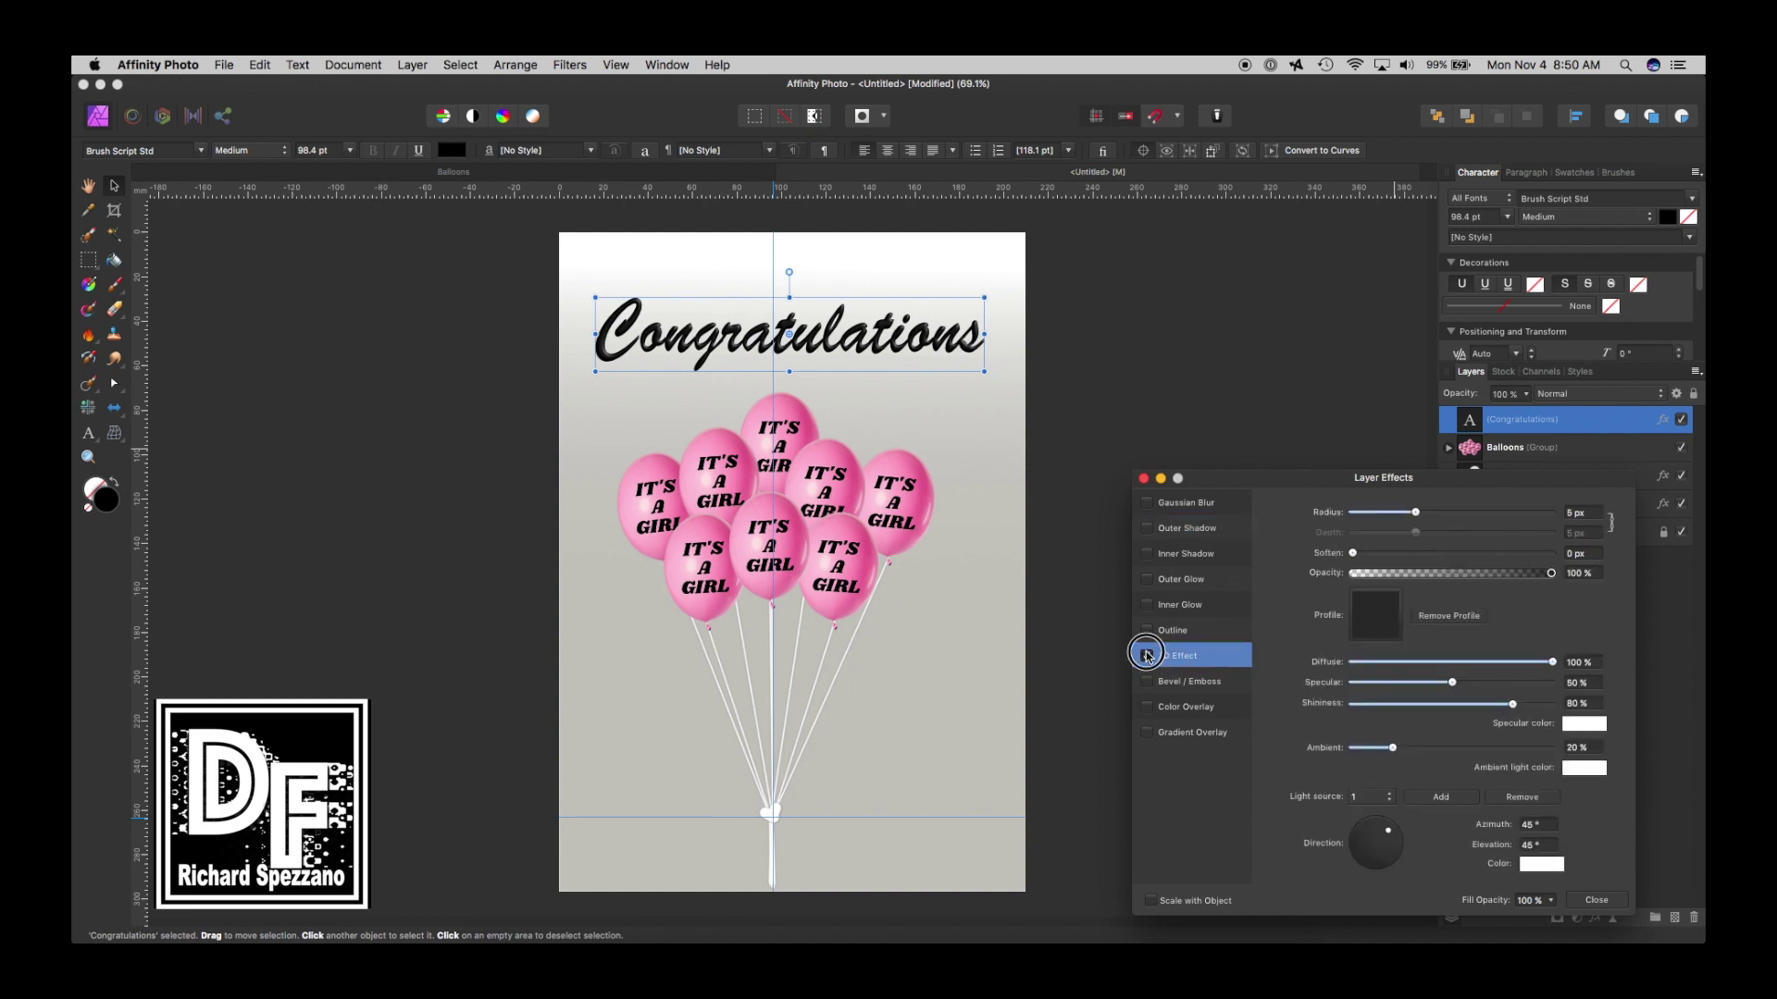
pyautogui.click(1147, 656)
pyautogui.click(1148, 682)
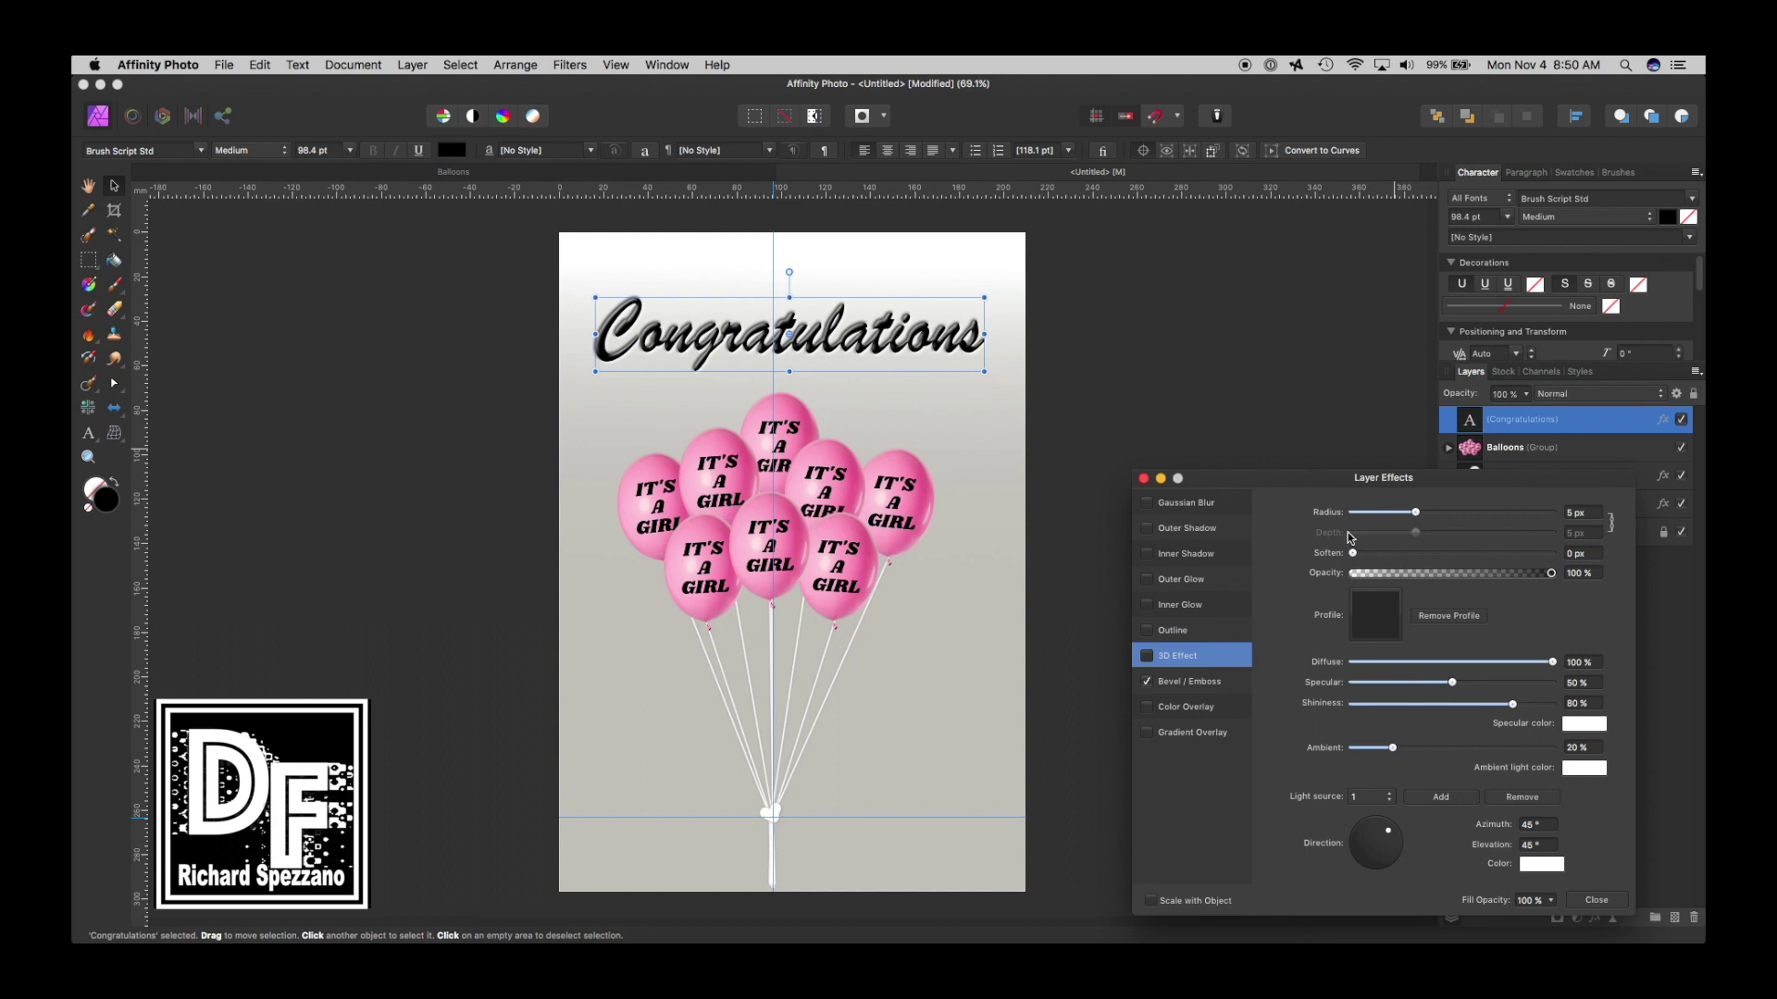
pyautogui.click(1221, 689)
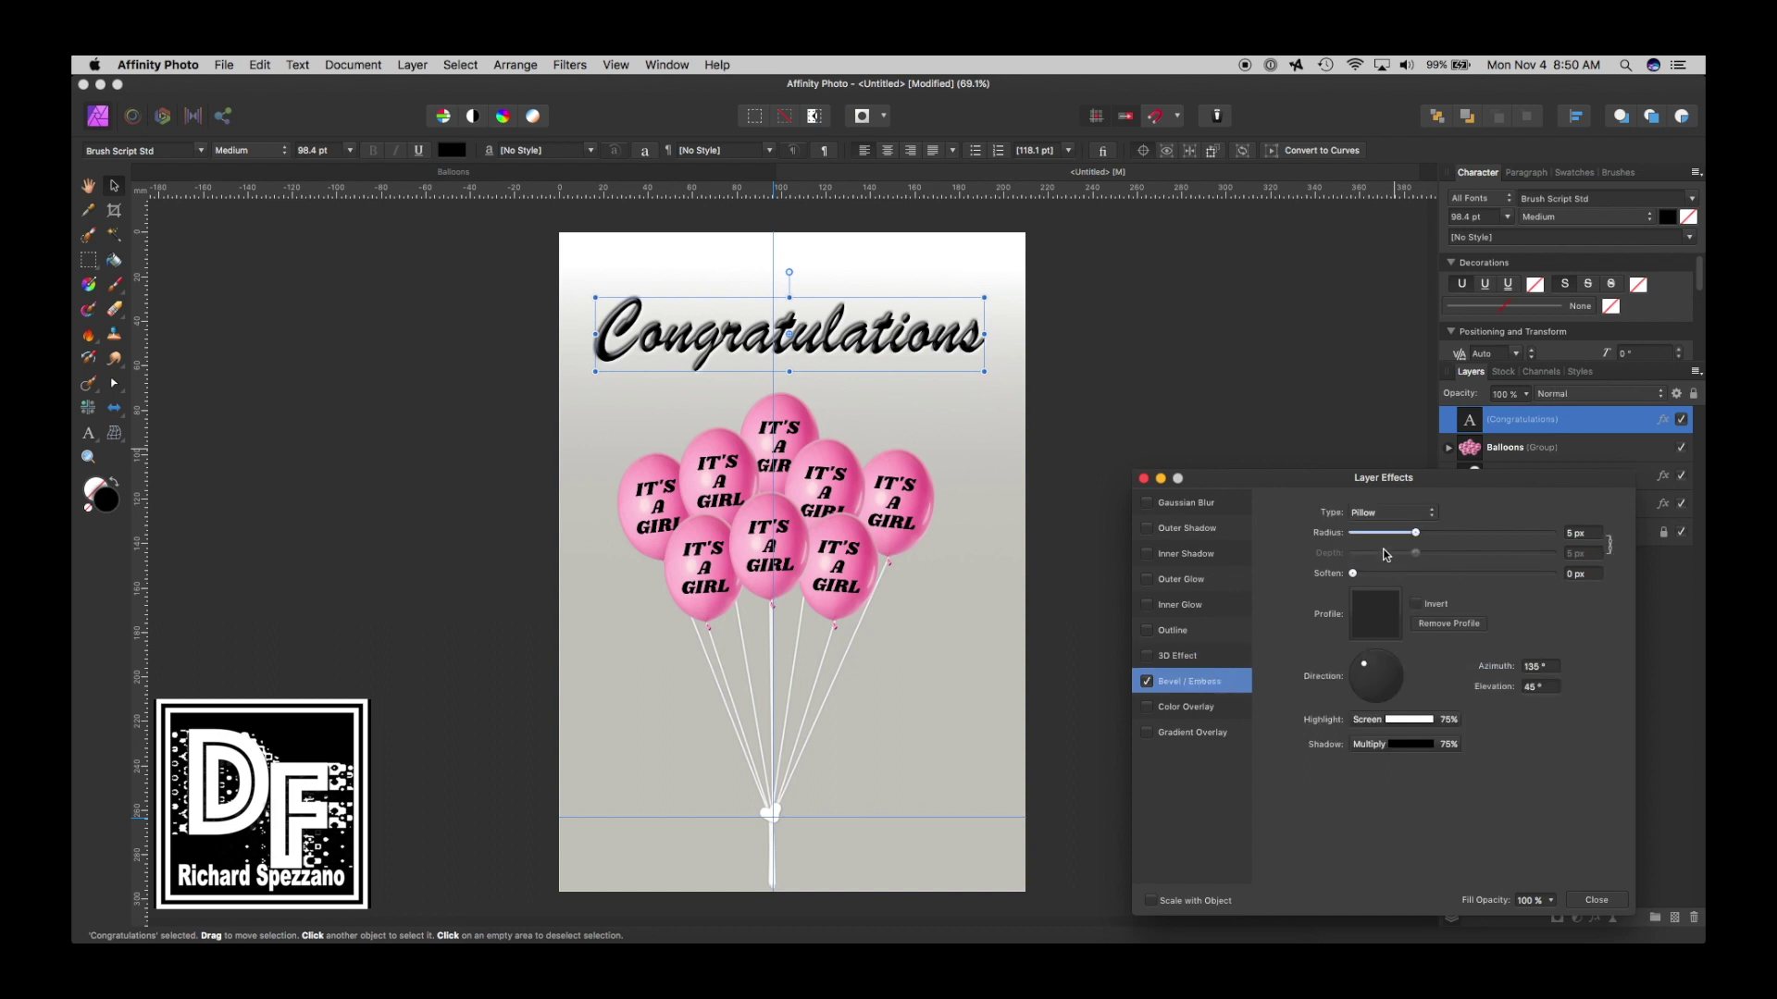
# Set the bevel type to Emboss with a radius of about 5.9 px.
pyautogui.click(1397, 516)
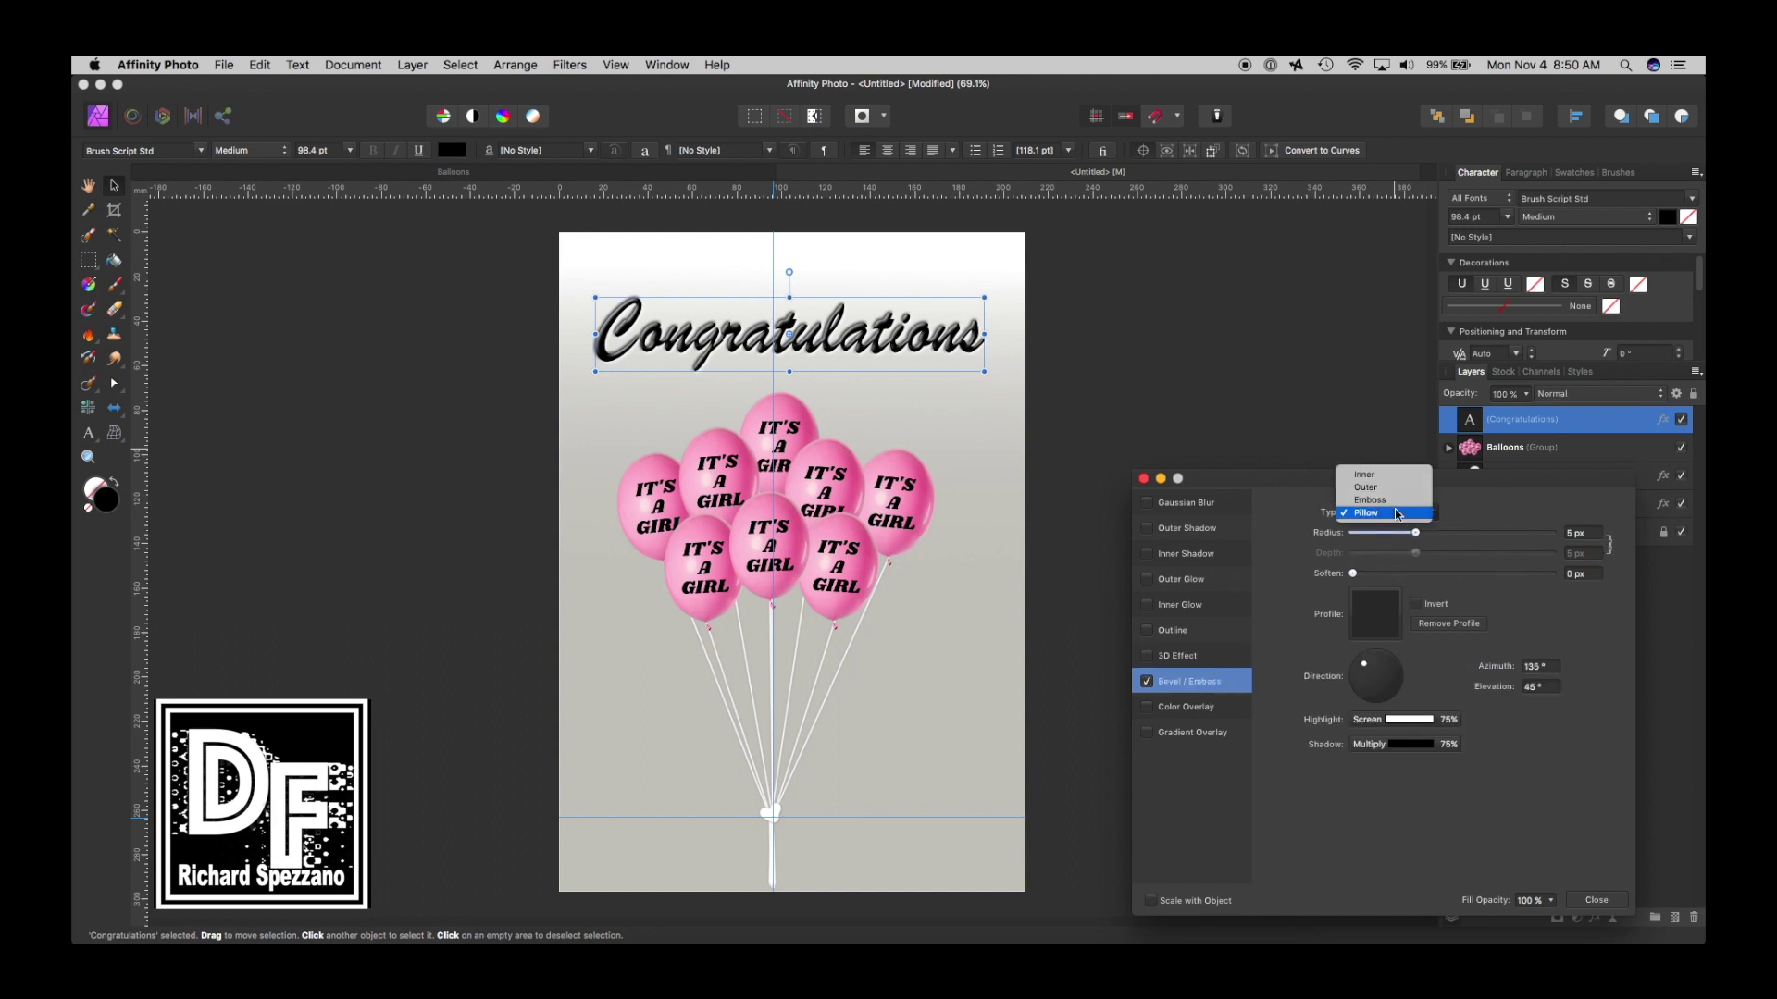
pyautogui.click(1384, 501)
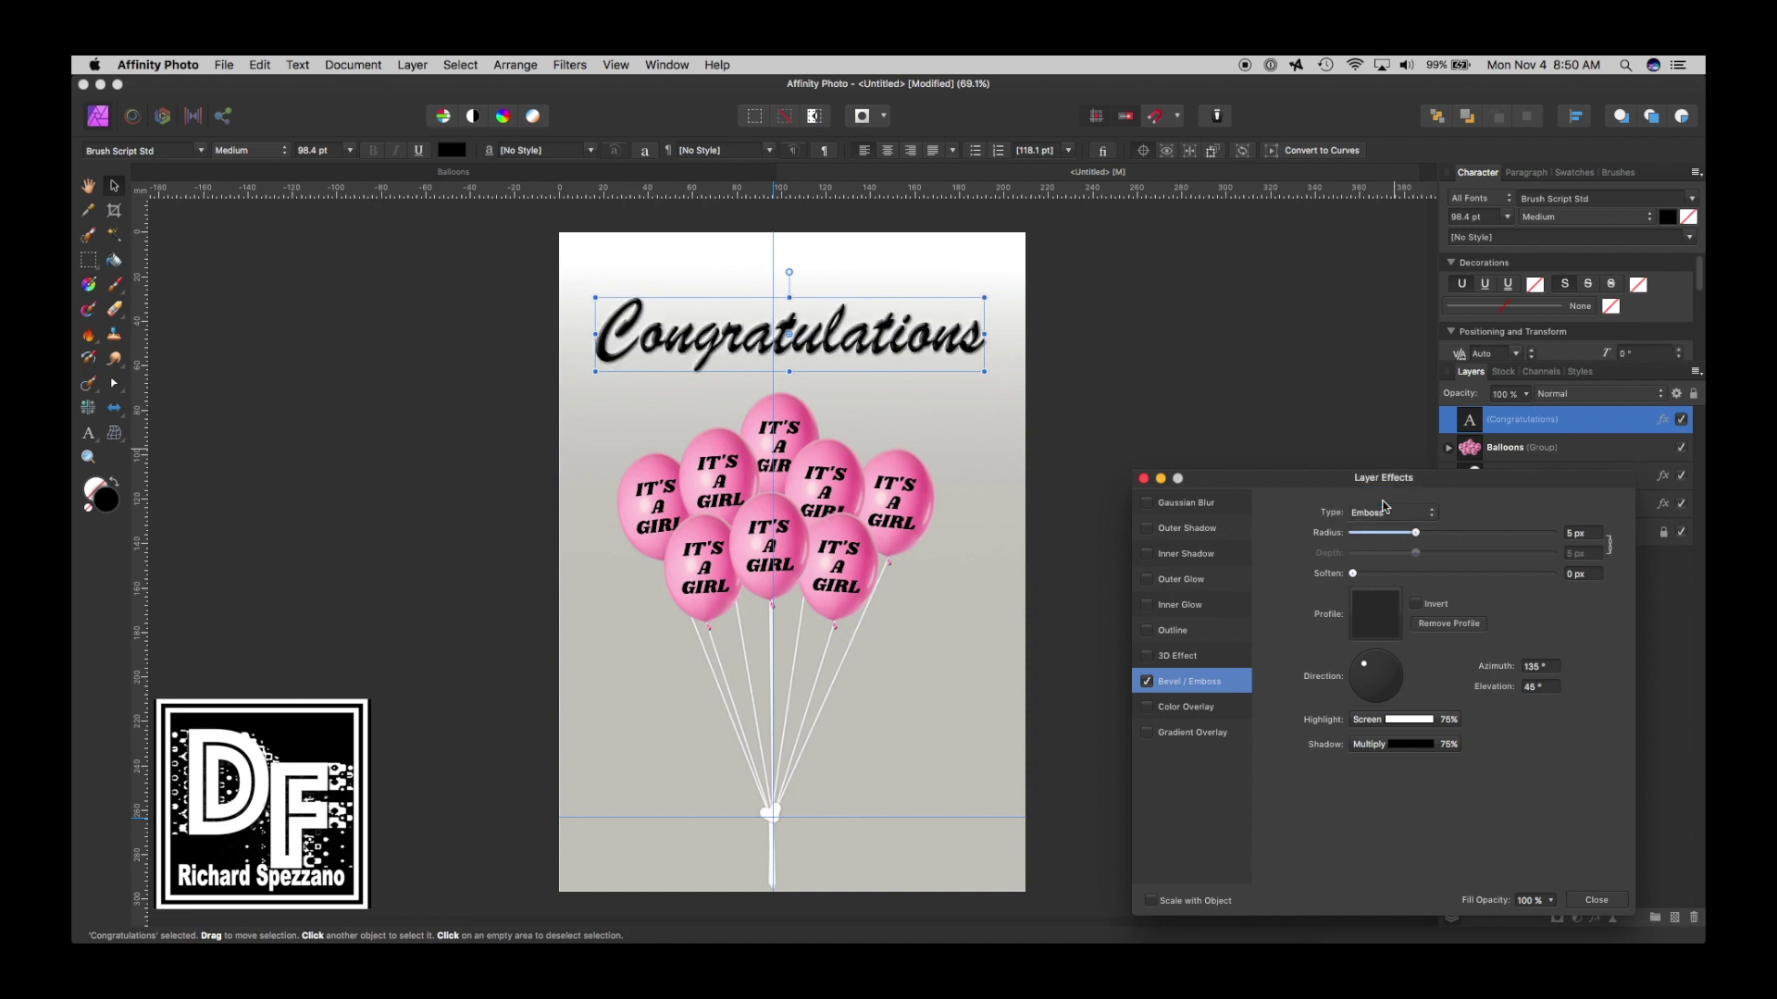
pyautogui.moveTo(1415, 533)
pyautogui.mouseDown()
pyautogui.moveTo(1370, 533)
pyautogui.moveTo(1419, 531)
pyautogui.mouseUp()
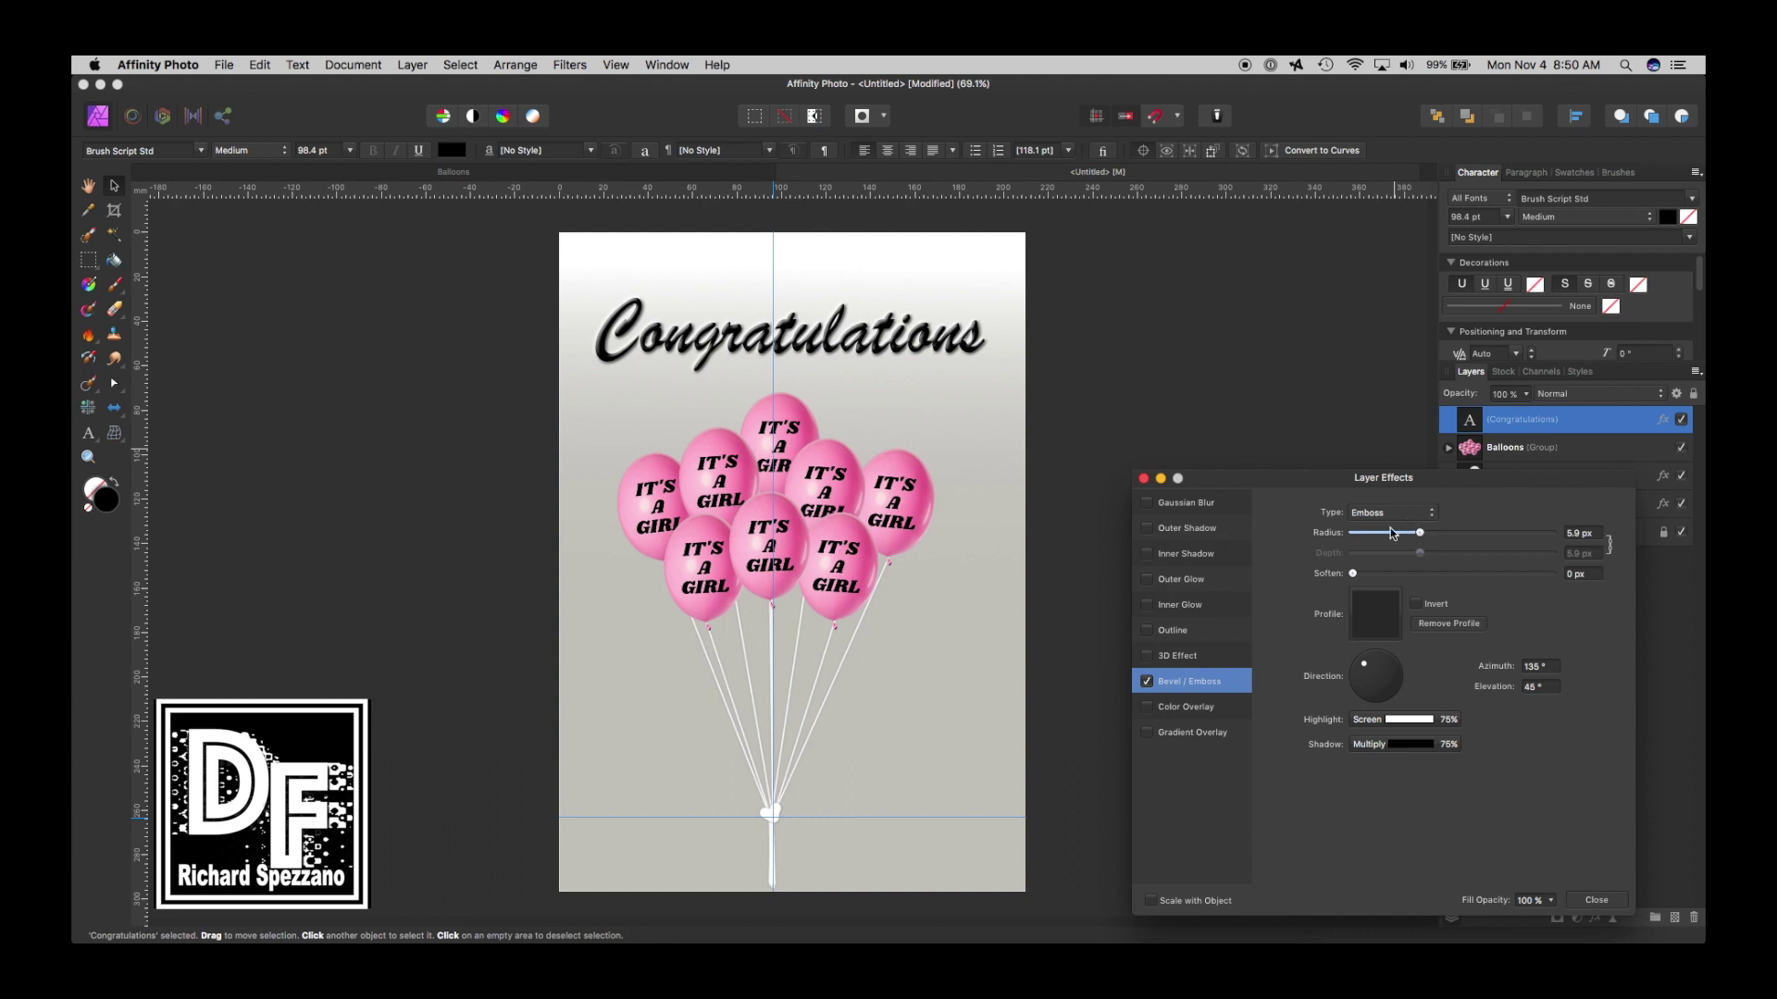
pyautogui.click(1143, 478)
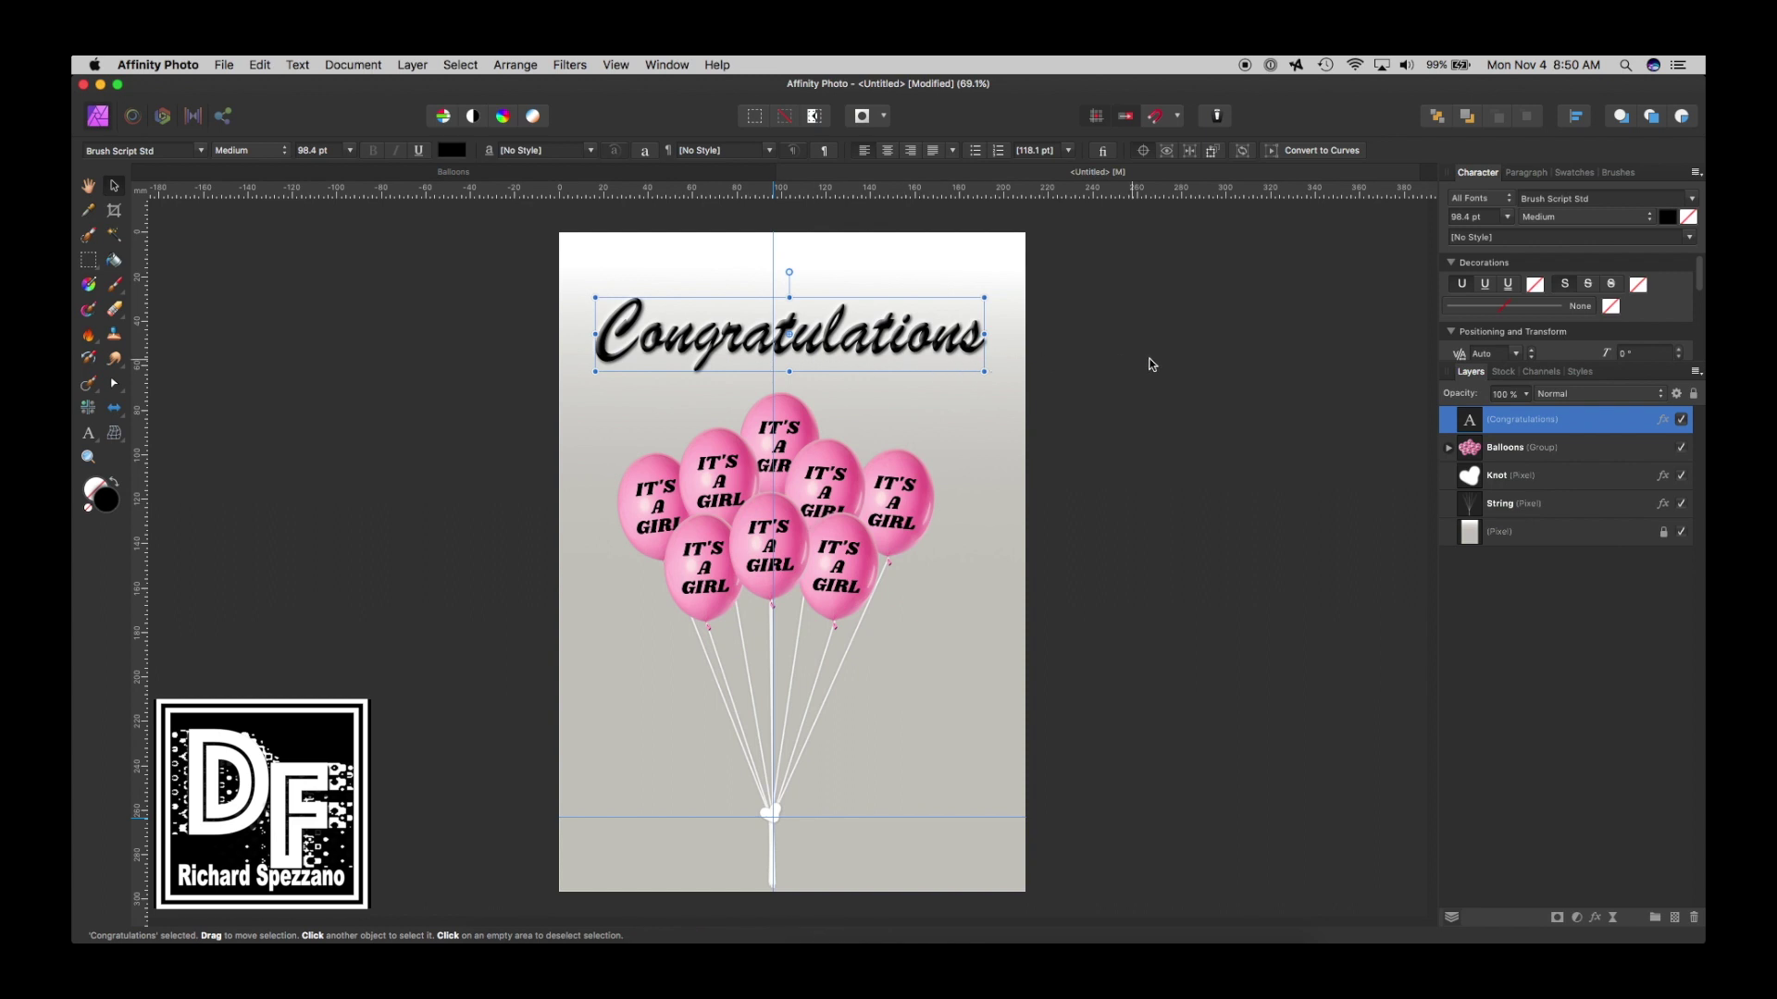
pyautogui.click(88, 185)
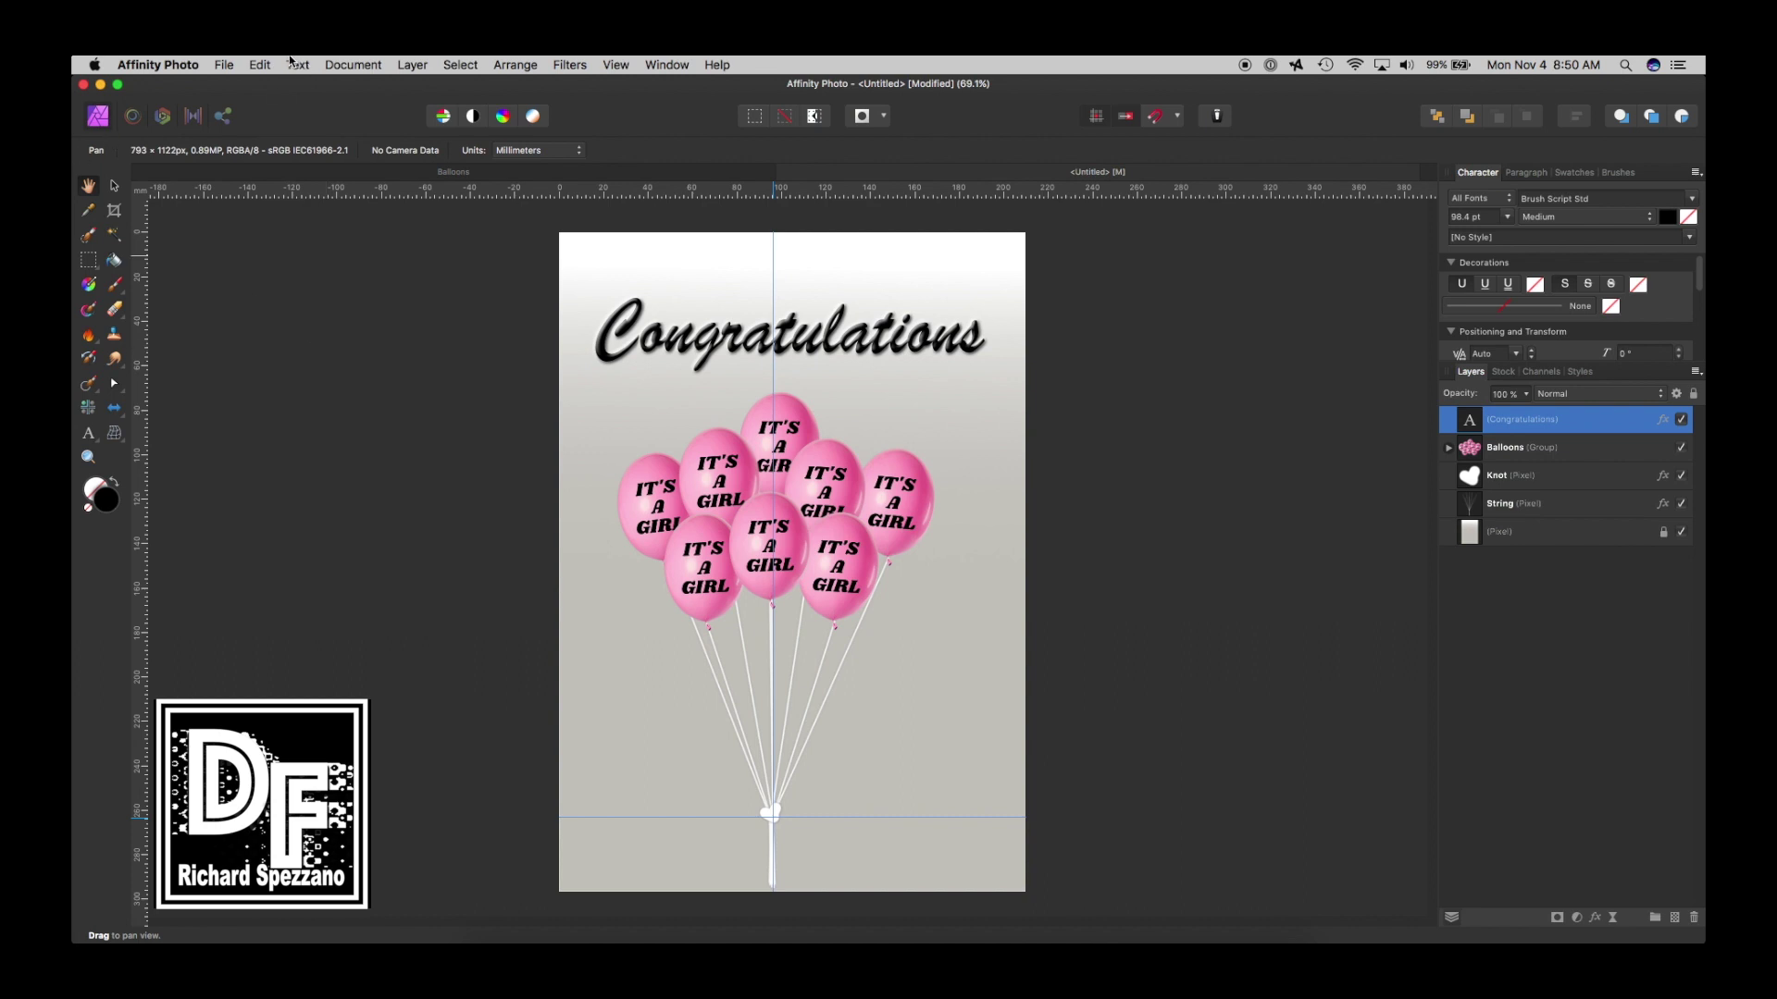
# Save the card as a new file named 'It's a girl.afphoto' in SmartObjects03Baby.
pyautogui.click(222, 65)
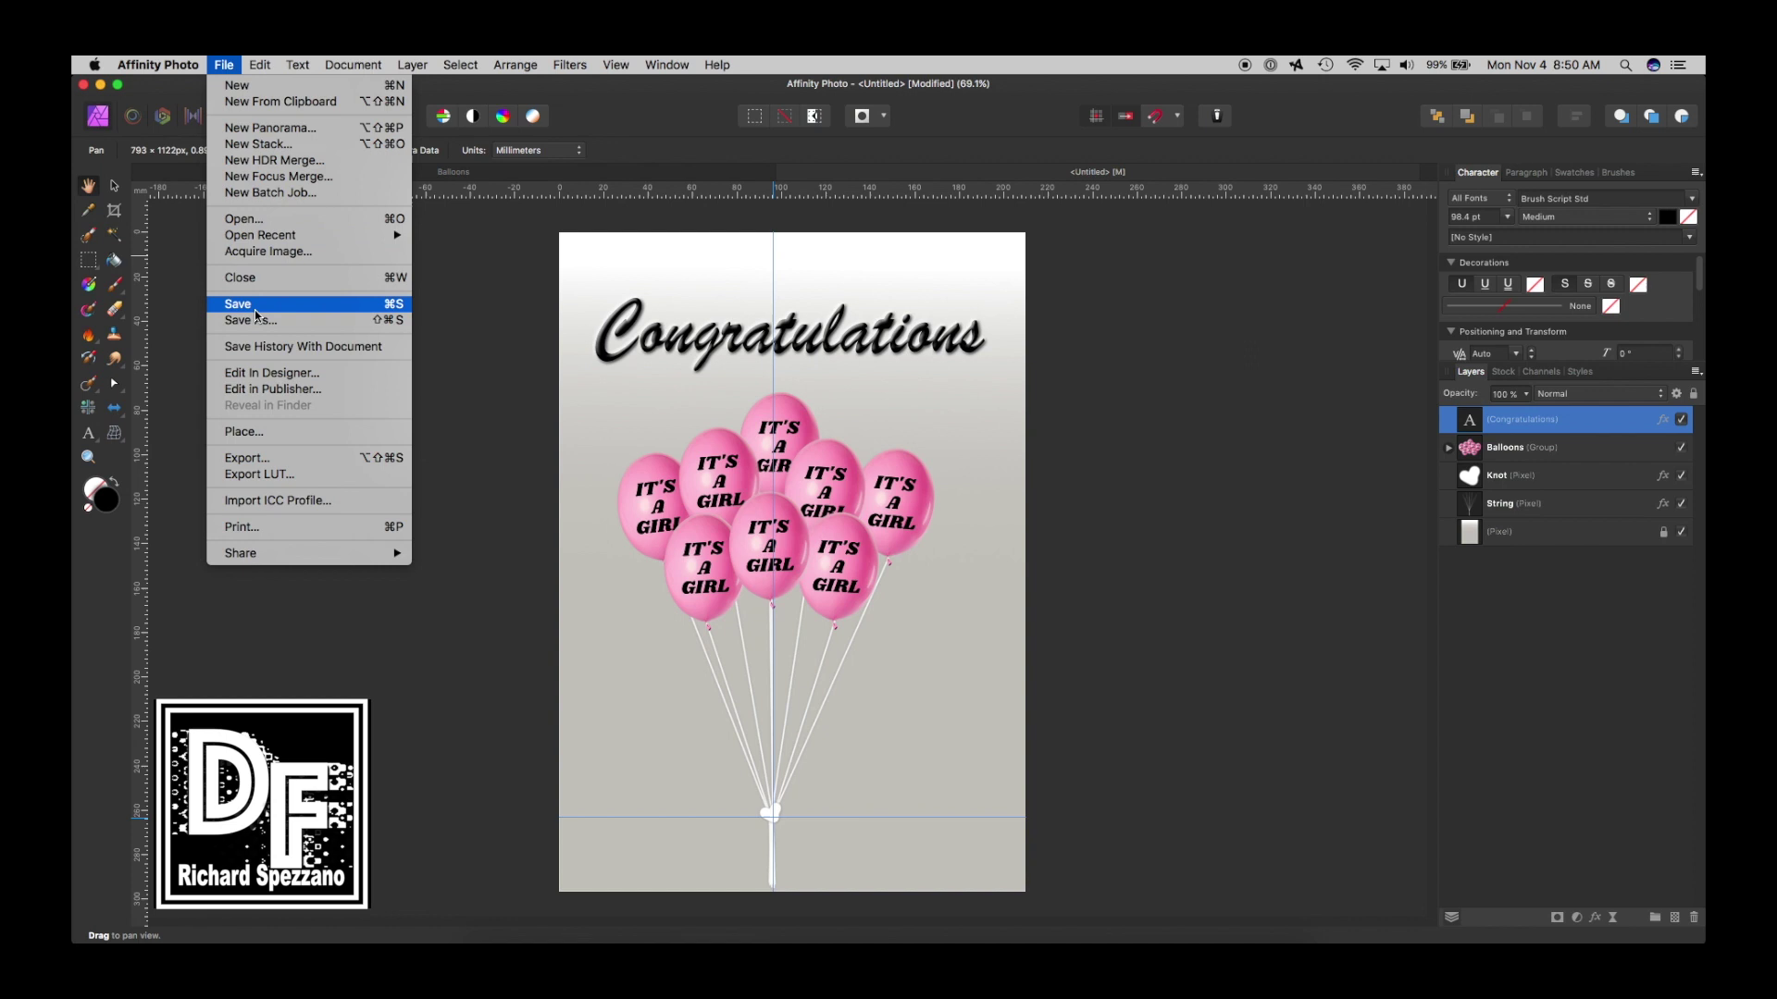
pyautogui.click(255, 311)
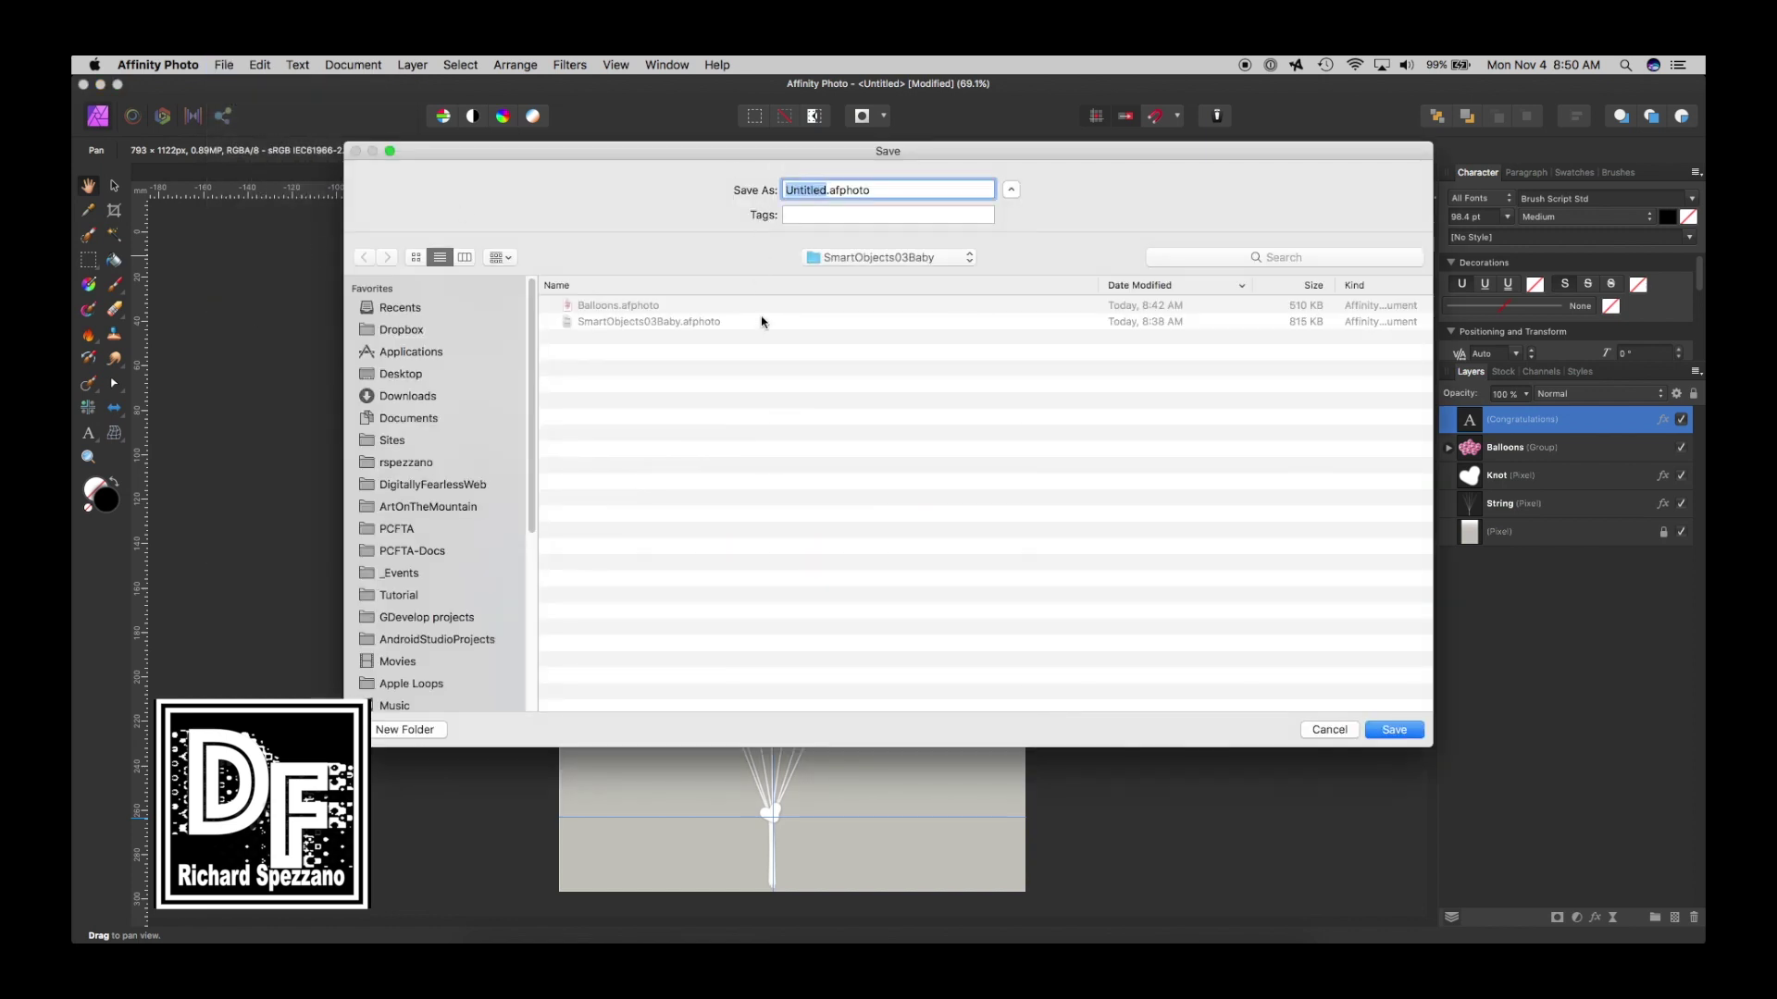
pyautogui.write("It's a girl")
pyautogui.click(1395, 731)
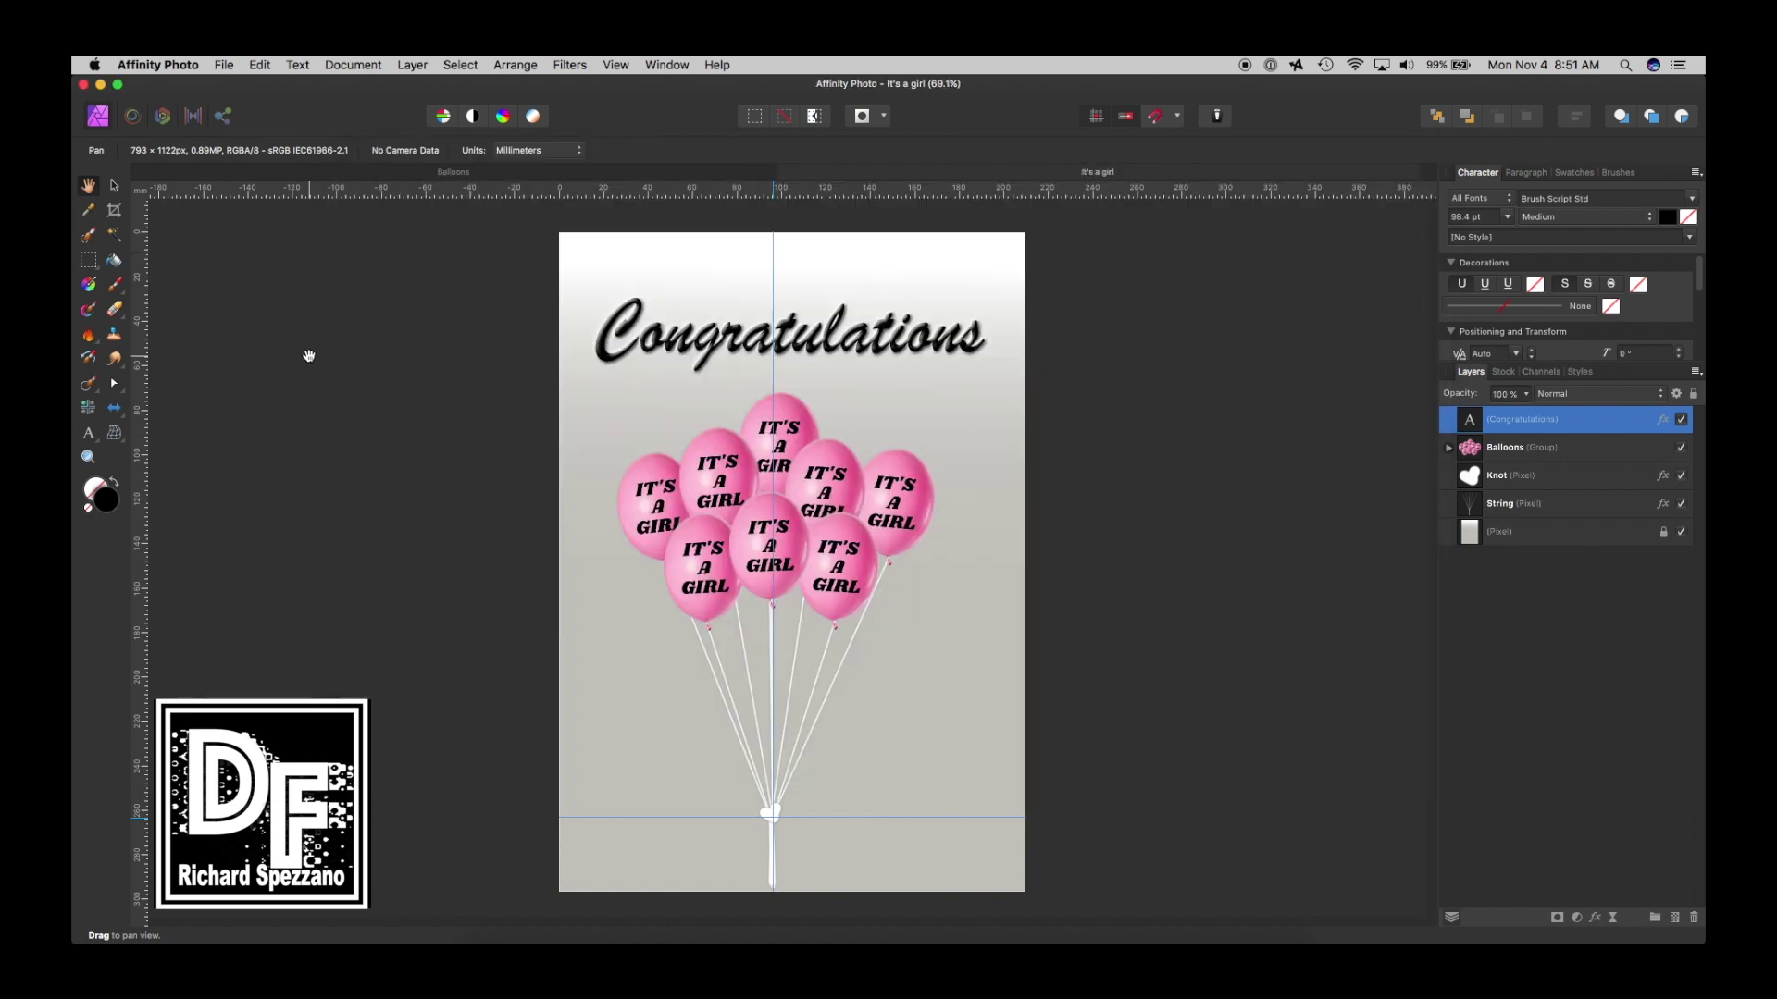
# Drag the horizontal and vertical guides off the card back onto the rulers.
pyautogui.click(112, 187)
pyautogui.moveTo(614, 817); pyautogui.dragTo(719, 175)
pyautogui.moveTo(770, 261); pyautogui.dragTo(116, 305)
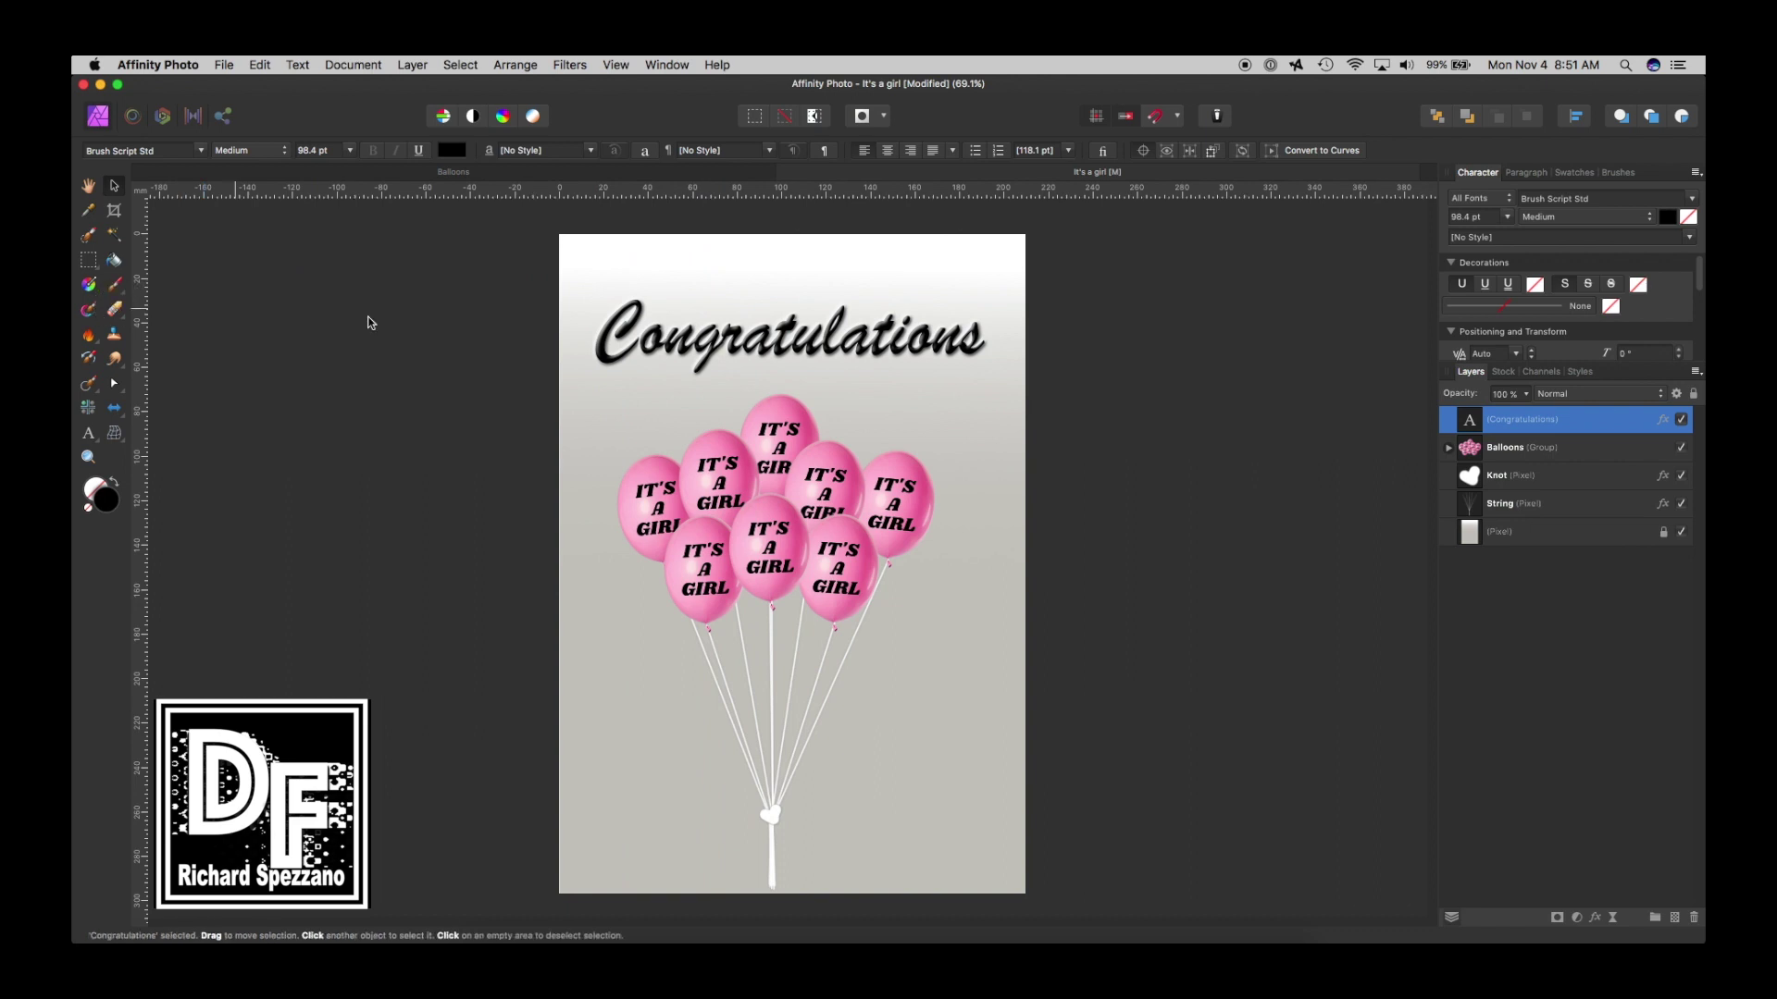
pyautogui.click(89, 186)
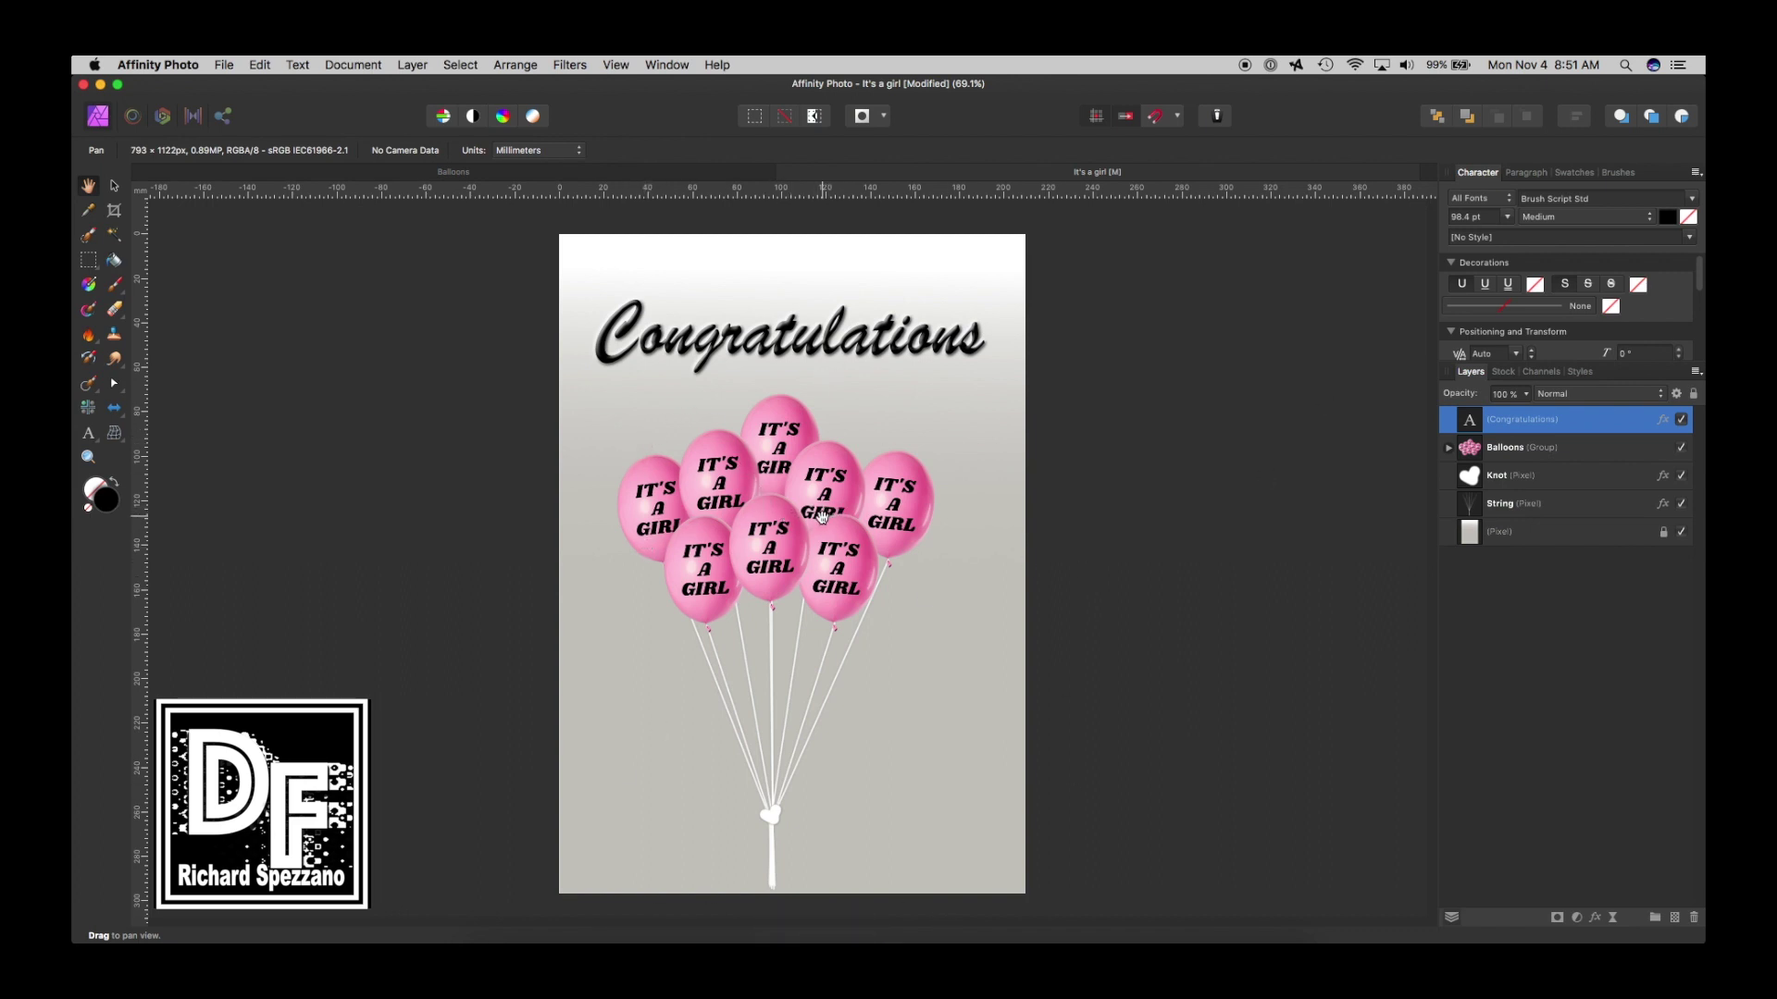
# Expand the Balloons group and toggle the first balloon's visibility to identify the centre balloon.
pyautogui.click(1449, 449)
pyautogui.click(1480, 483)
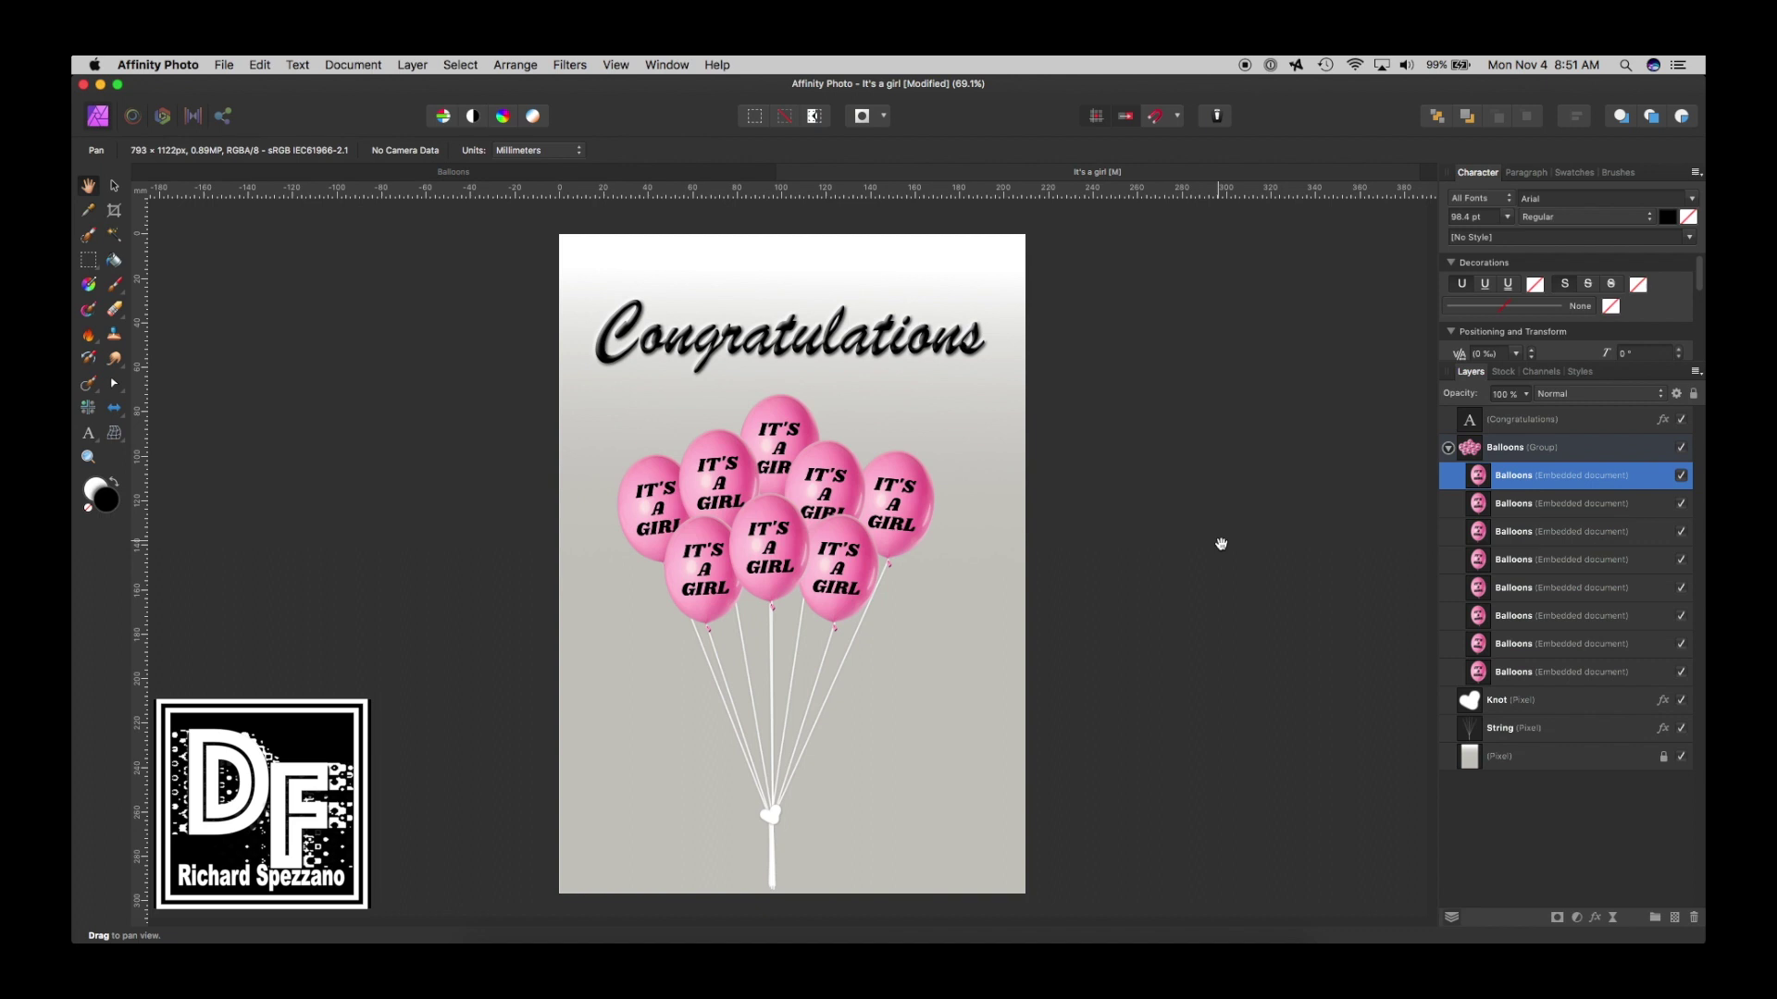
pyautogui.click(1681, 476)
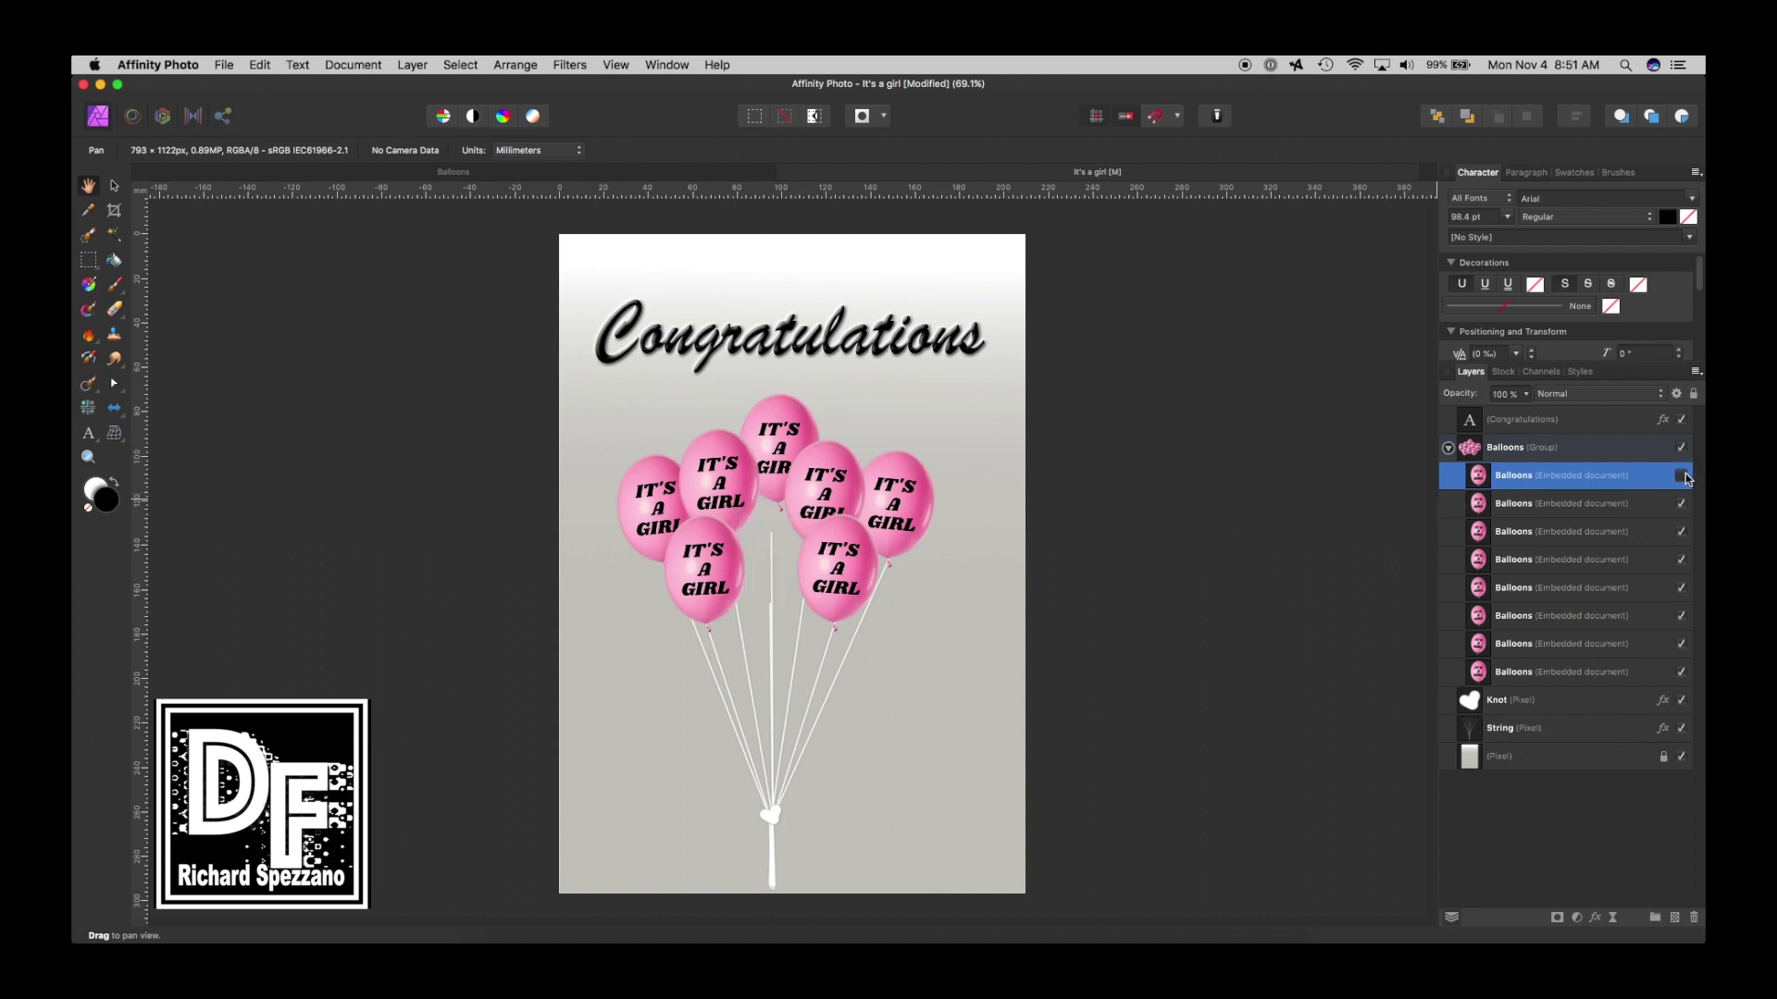
pyautogui.click(1681, 475)
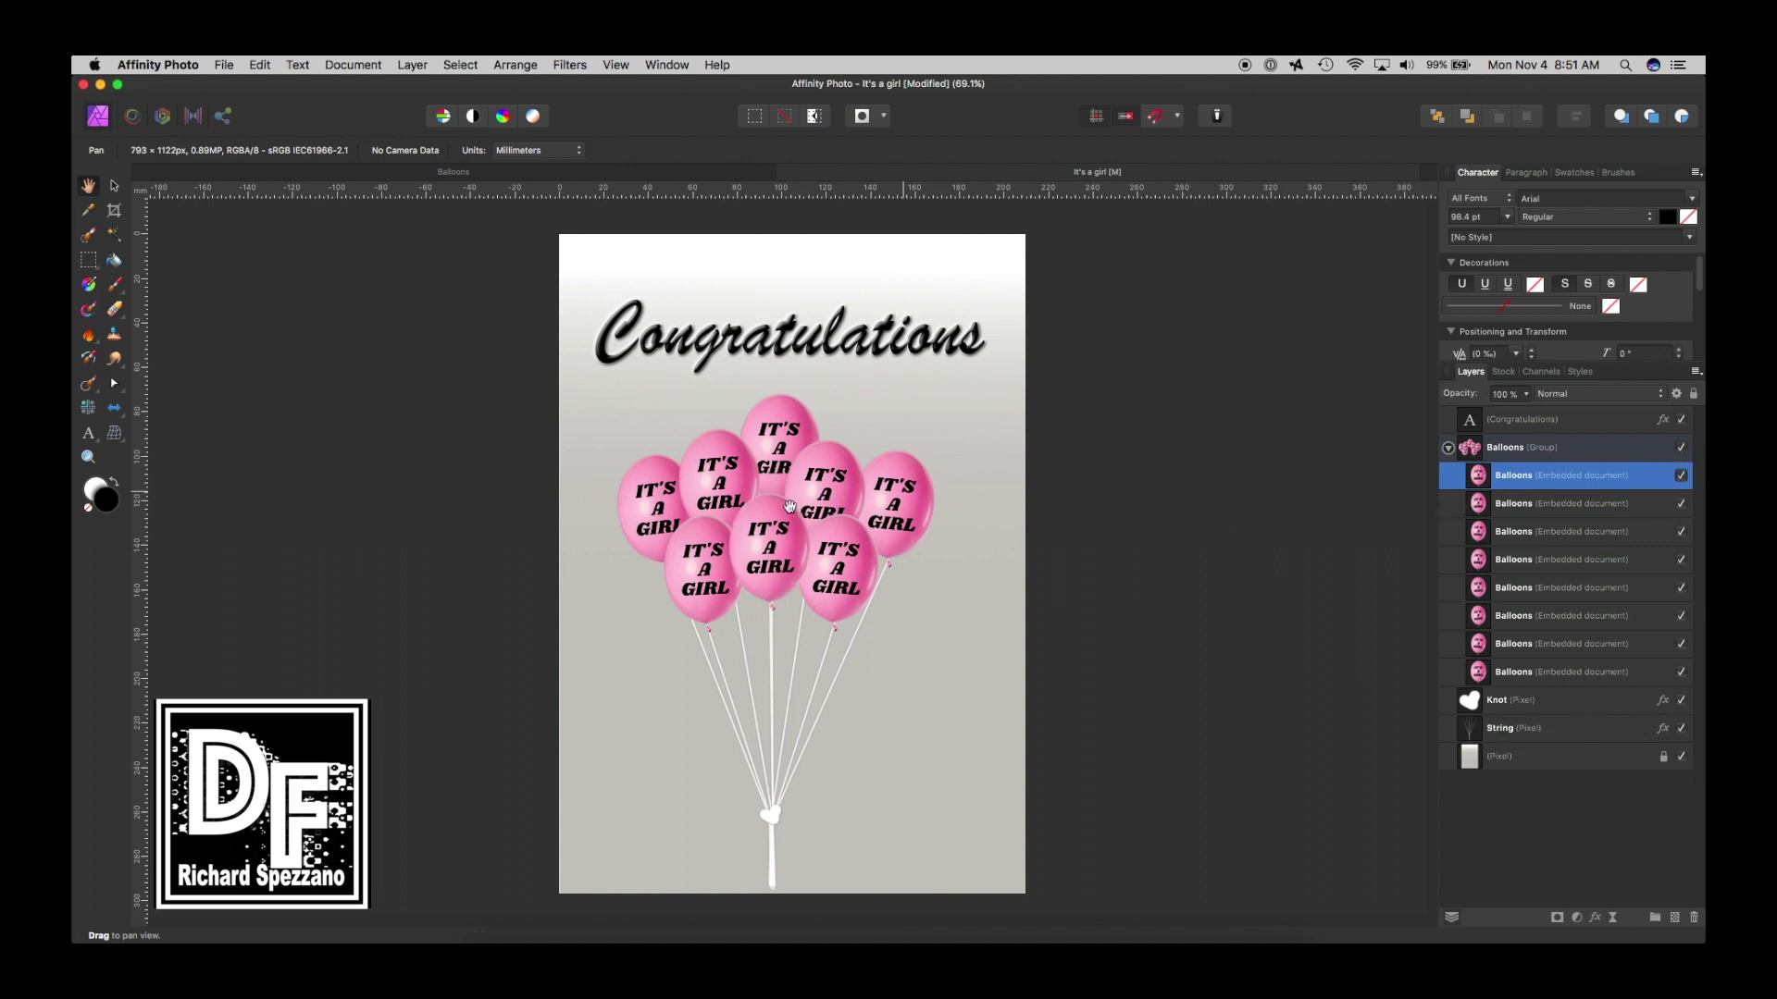
pyautogui.click(113, 185)
# In the centre balloon's embedded document, hide the pink IT'S A GIRL group and show the blue IT'S A BOY group.
pyautogui.doubleClick(773, 544)
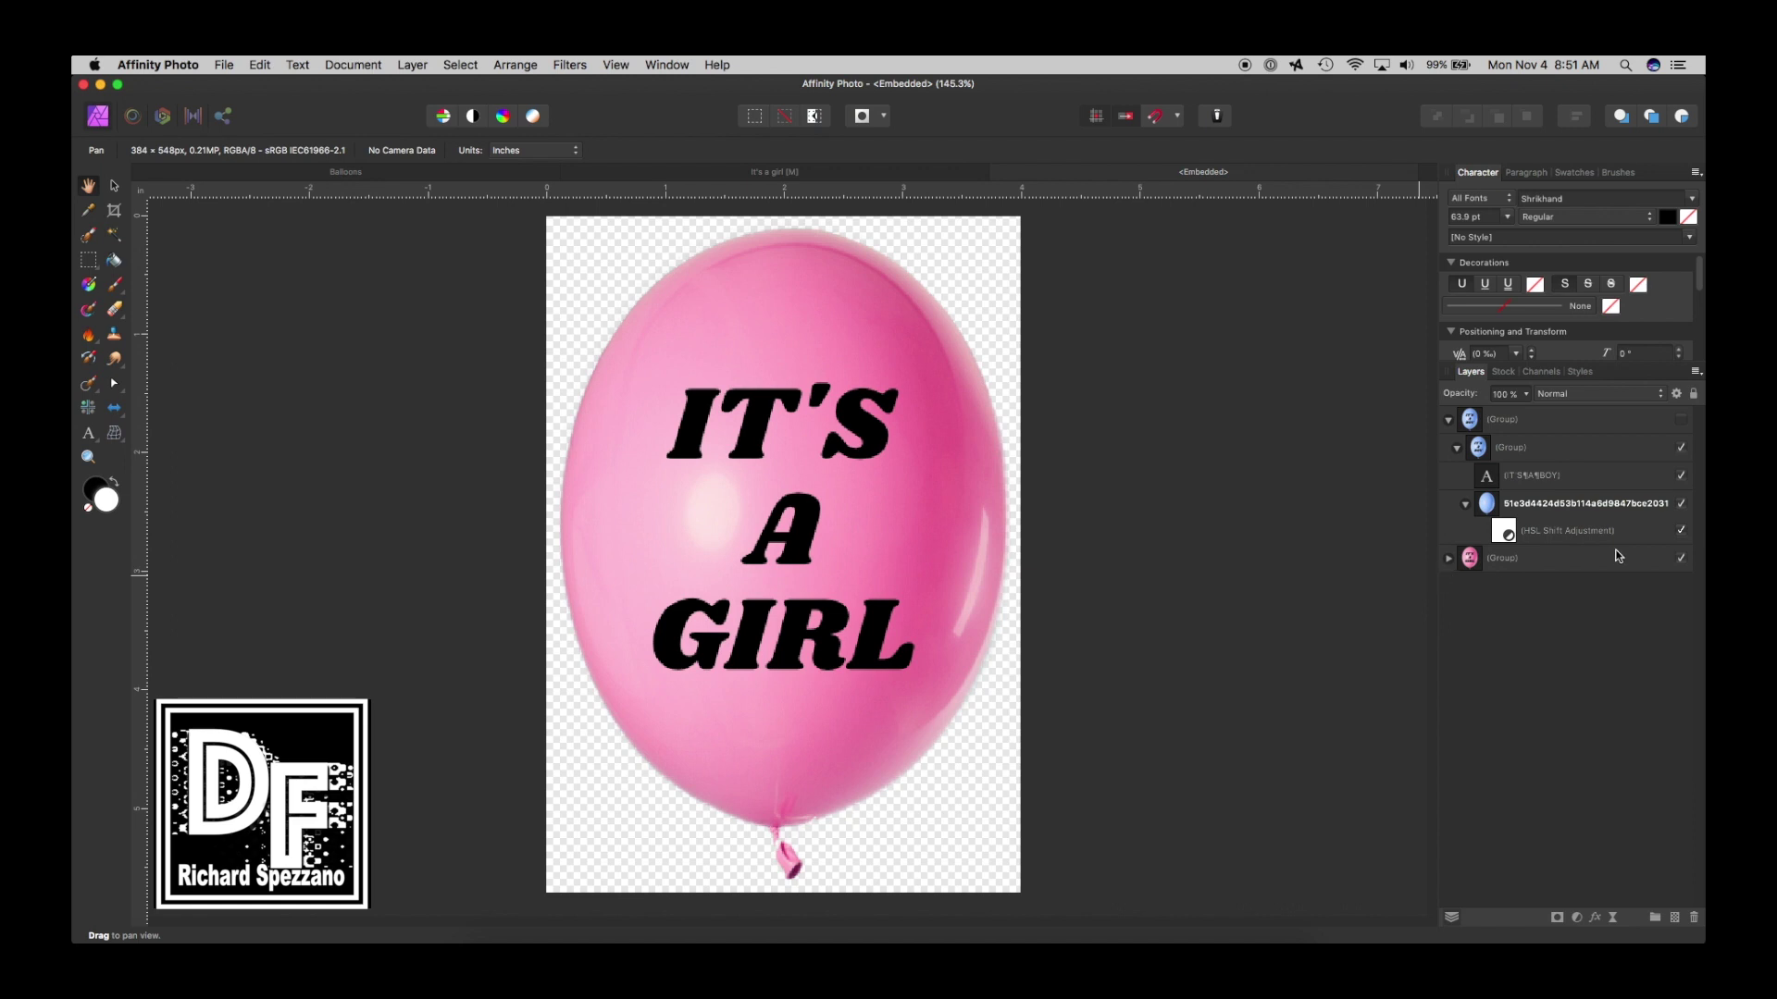
pyautogui.click(1449, 422)
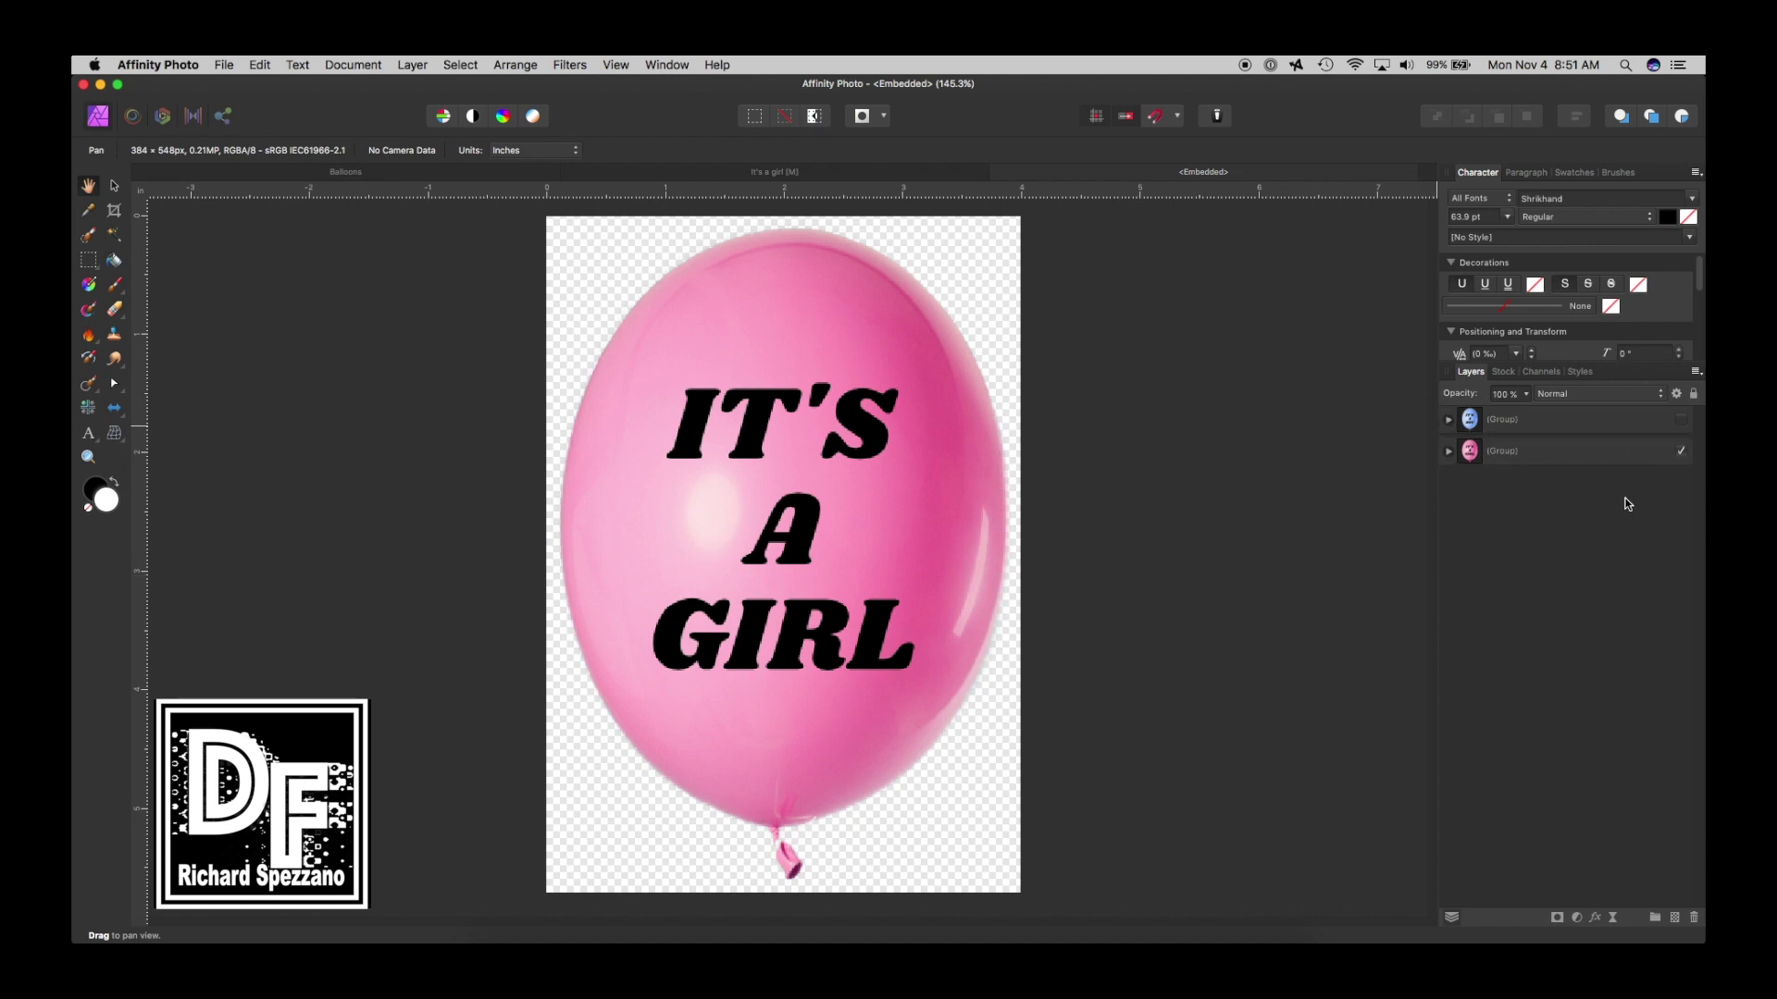
pyautogui.click(1682, 448)
pyautogui.click(1681, 421)
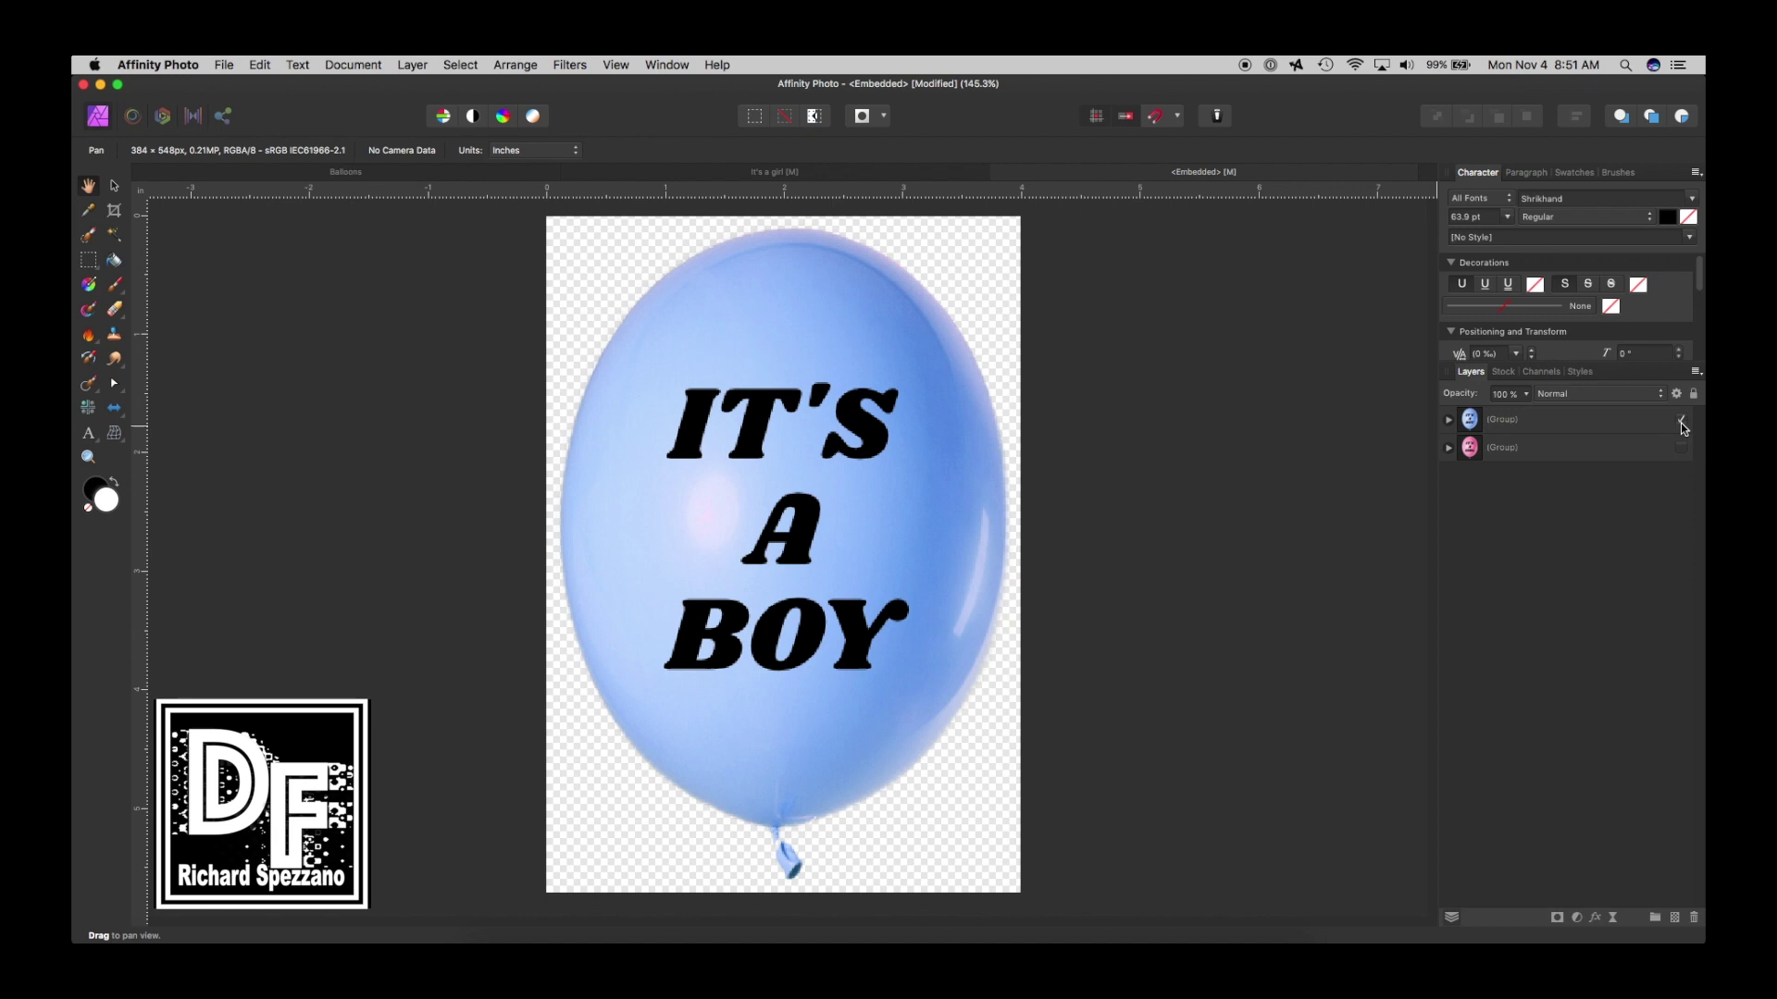
# Check the recent files list without opening anything, then return to the It's a girl card tab.
pyautogui.click(226, 65)
pyautogui.moveTo(245, 237)
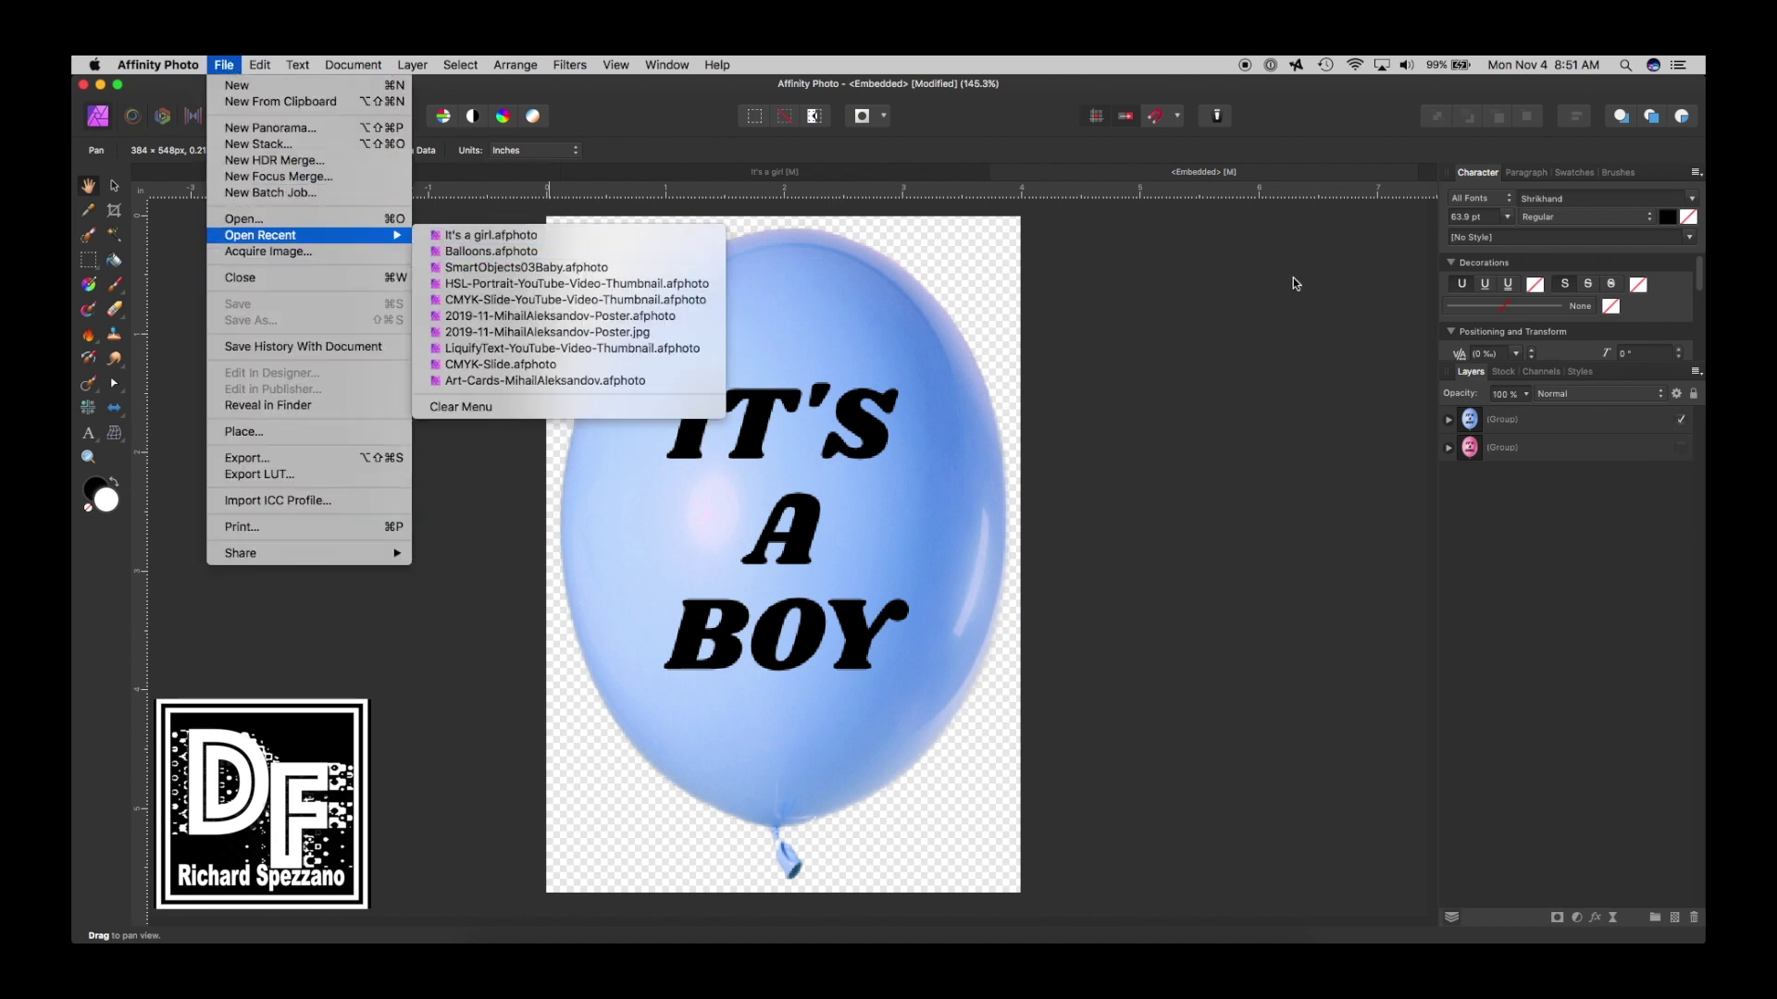
pyautogui.click(1203, 283)
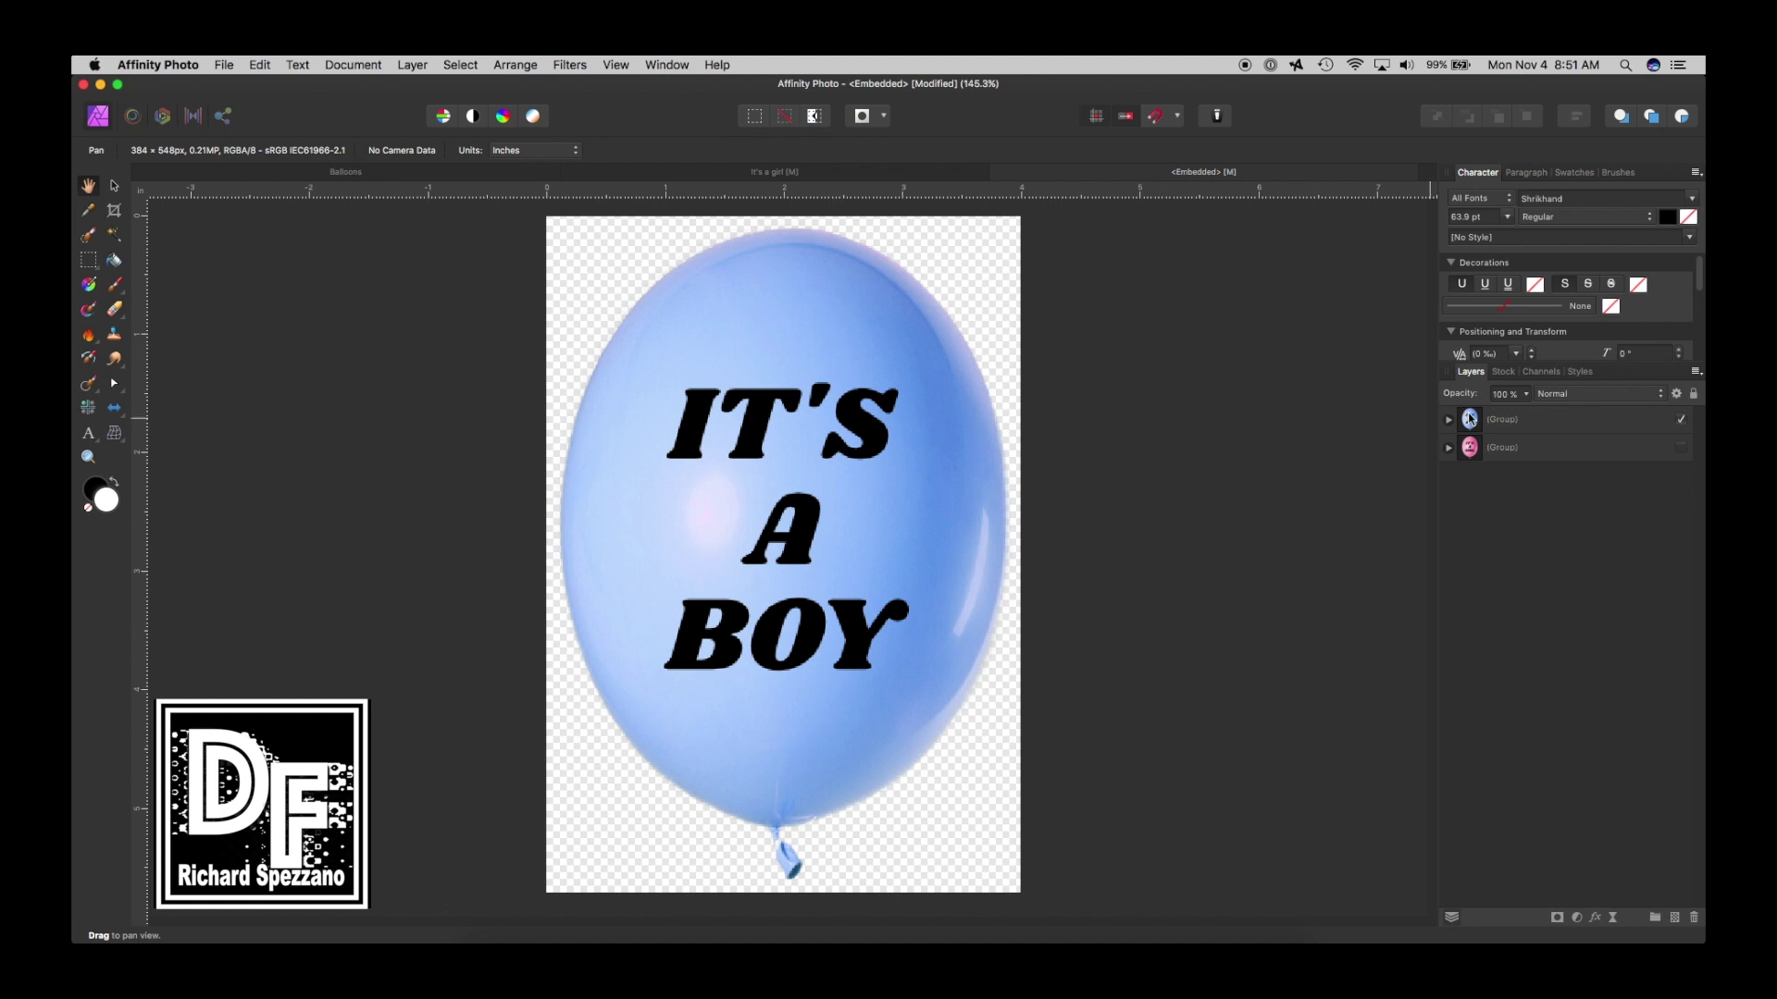
pyautogui.click(774, 175)
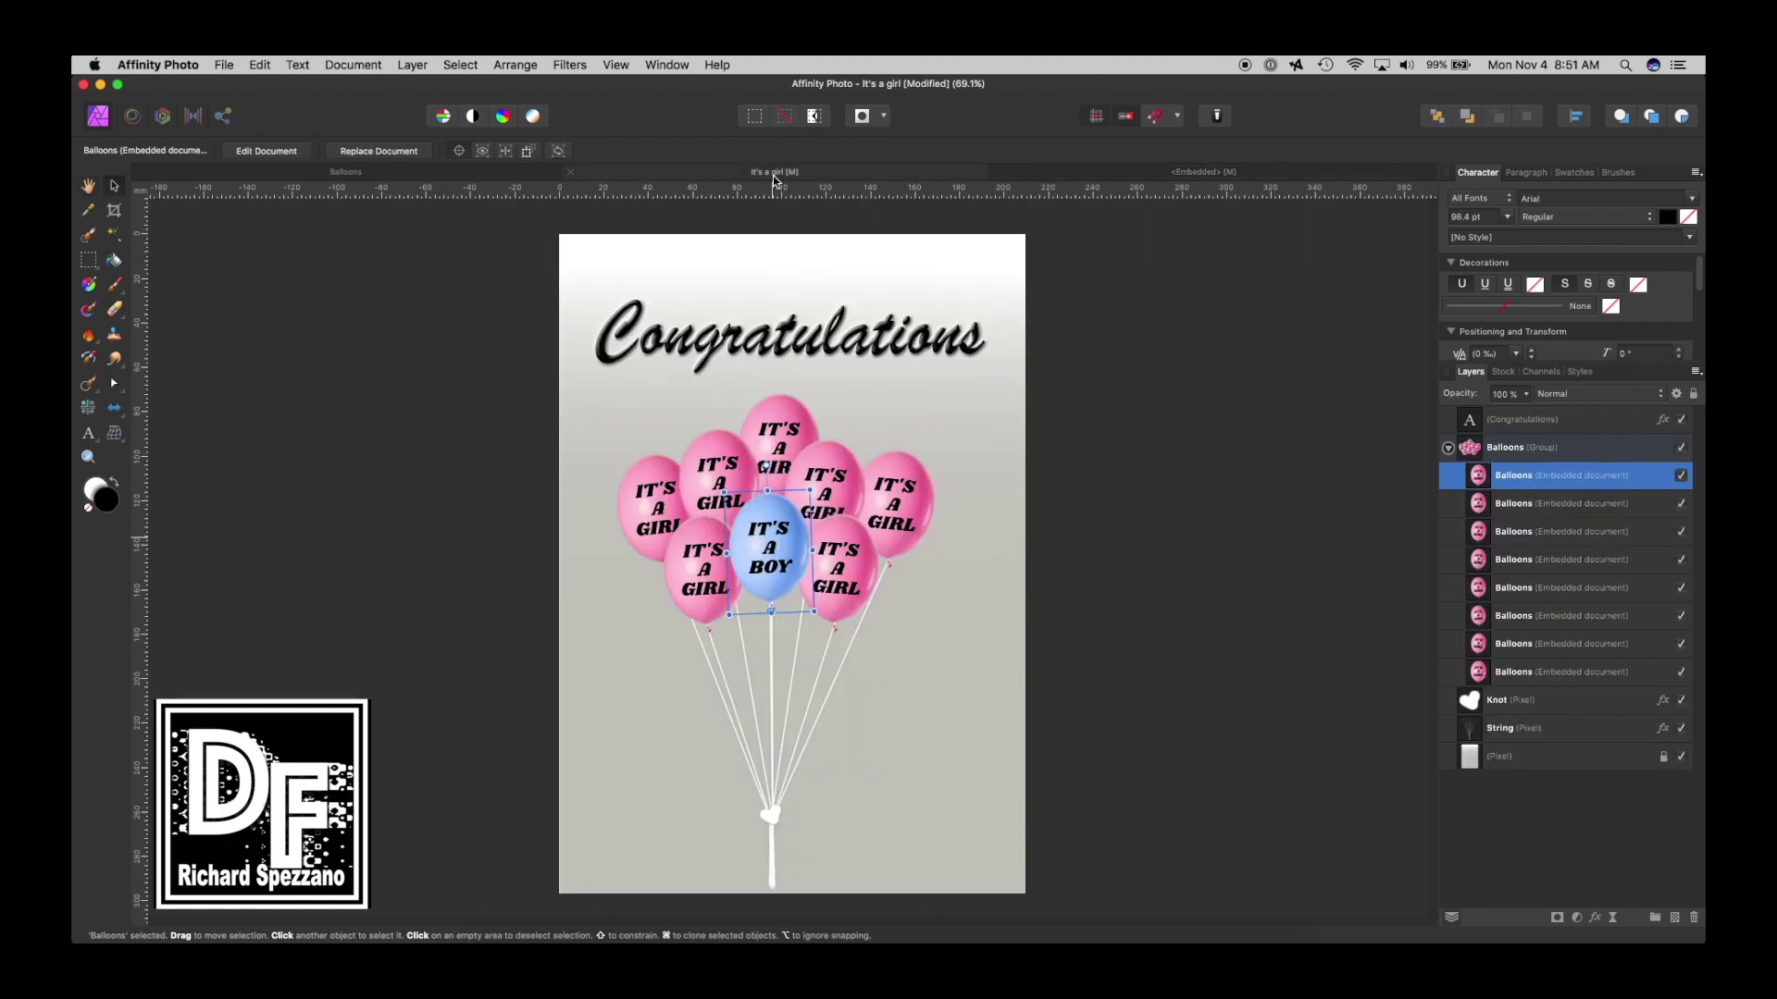
# Reopen the blue balloon's embedded document, return to the card, then collapse and select the Balloons group.
pyautogui.doubleClick(757, 546)
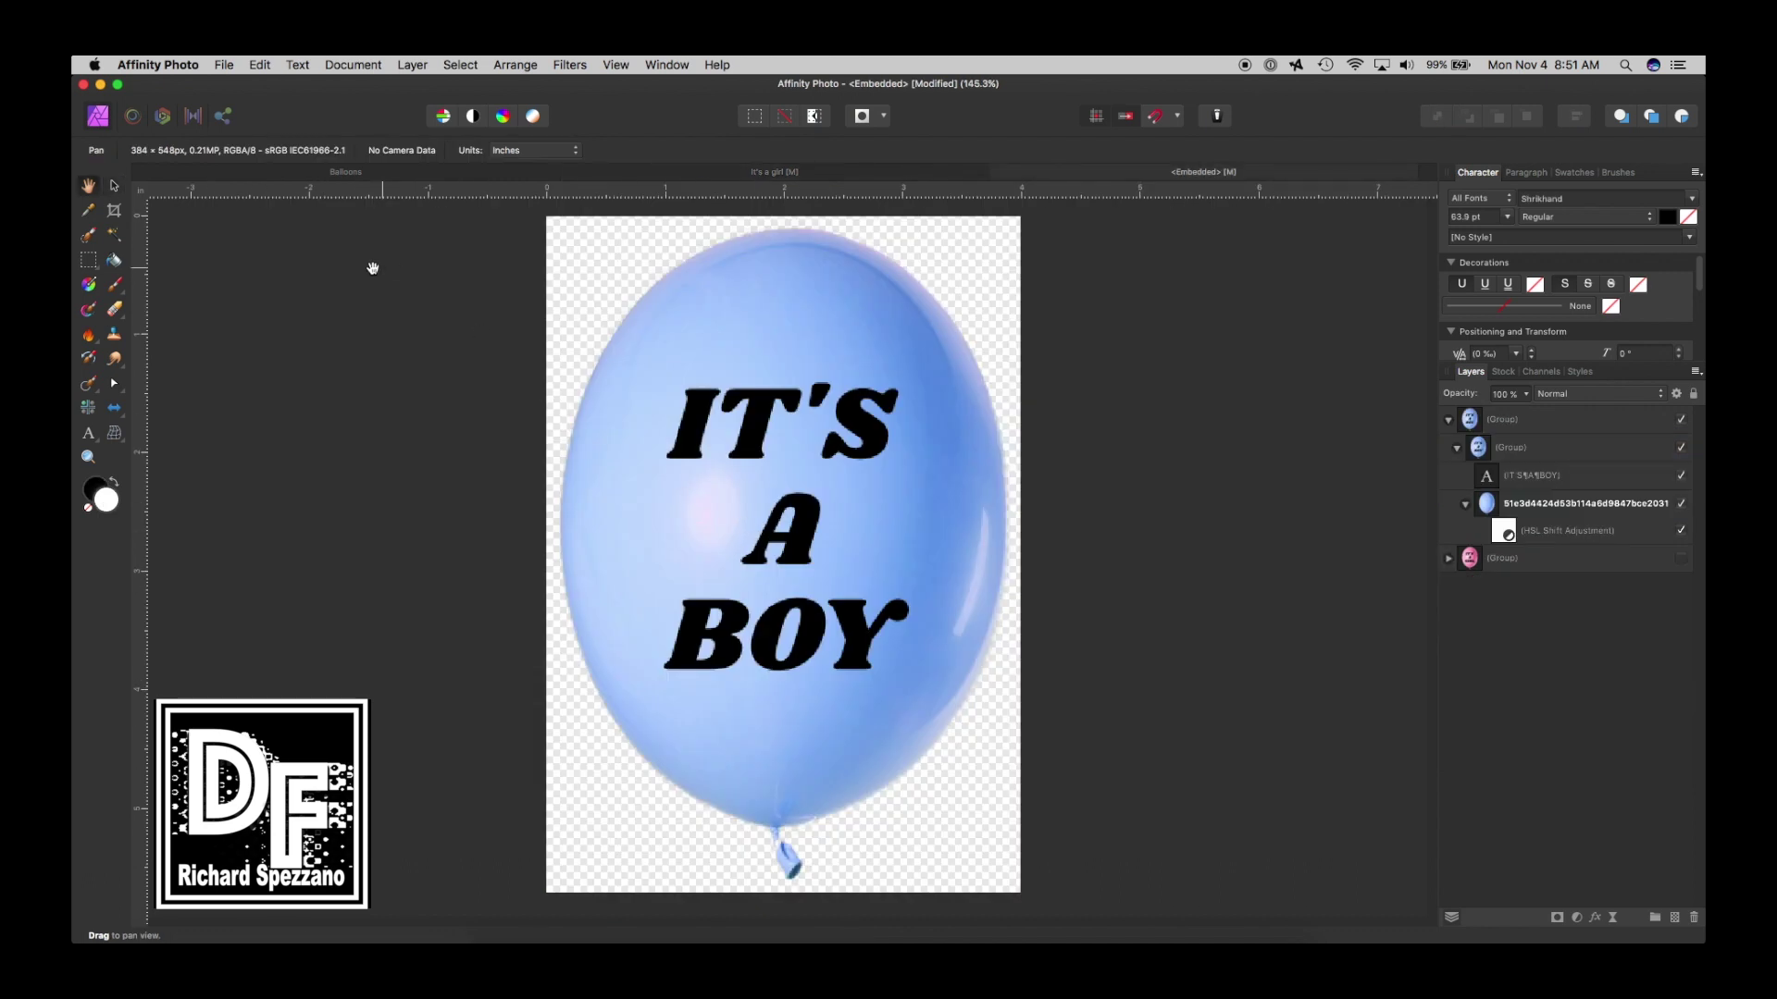
pyautogui.click(682, 172)
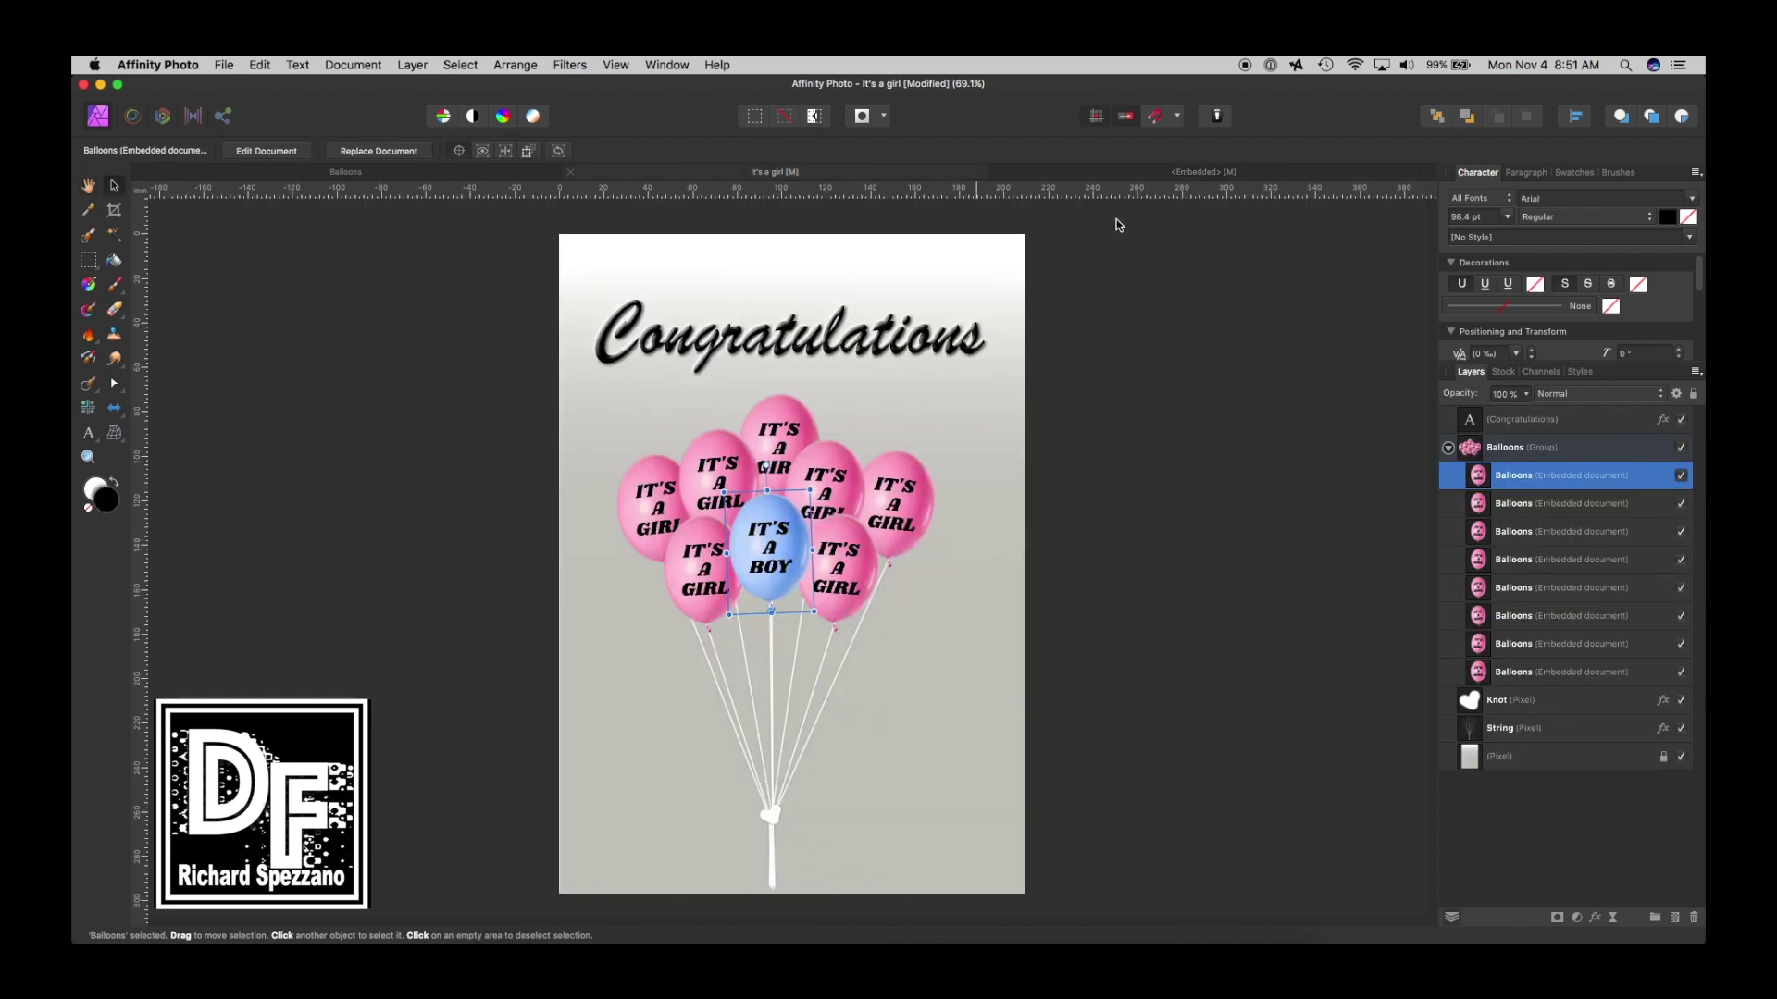
pyautogui.click(1448, 449)
pyautogui.click(1473, 450)
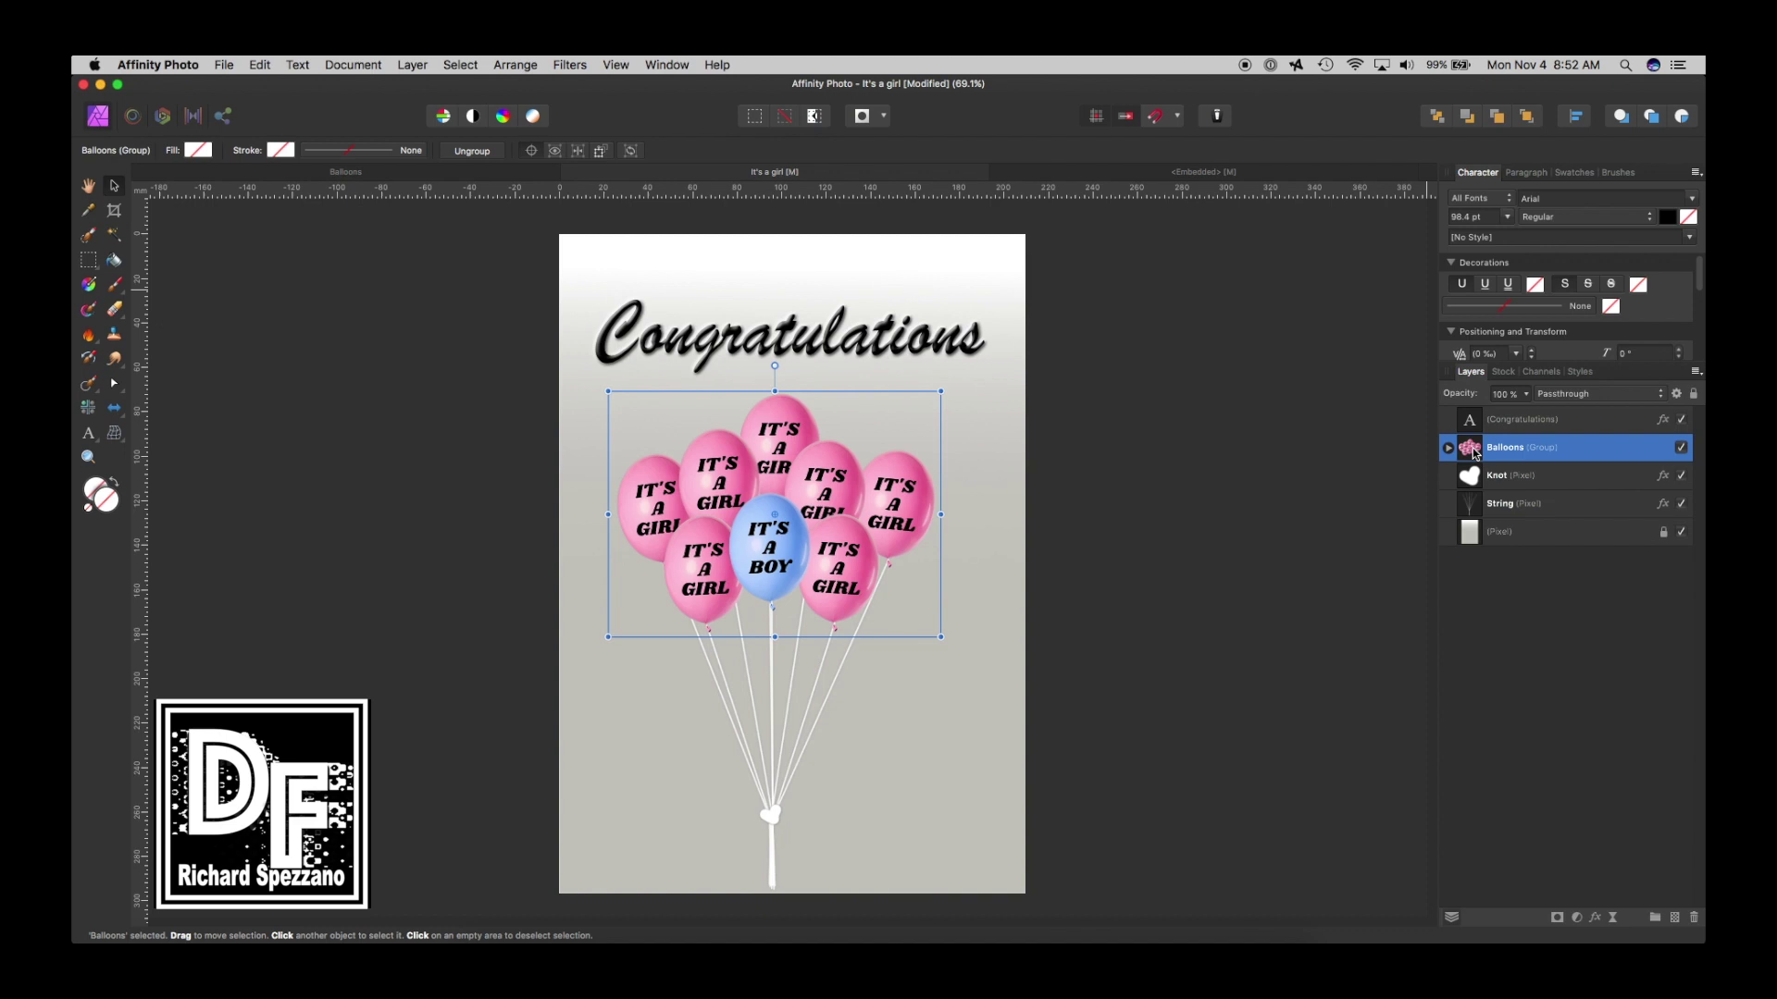
# Zoom in on the all-blue balloon bunch, then fit the whole card in view and deselect.
pyautogui.press('super+alt+0')
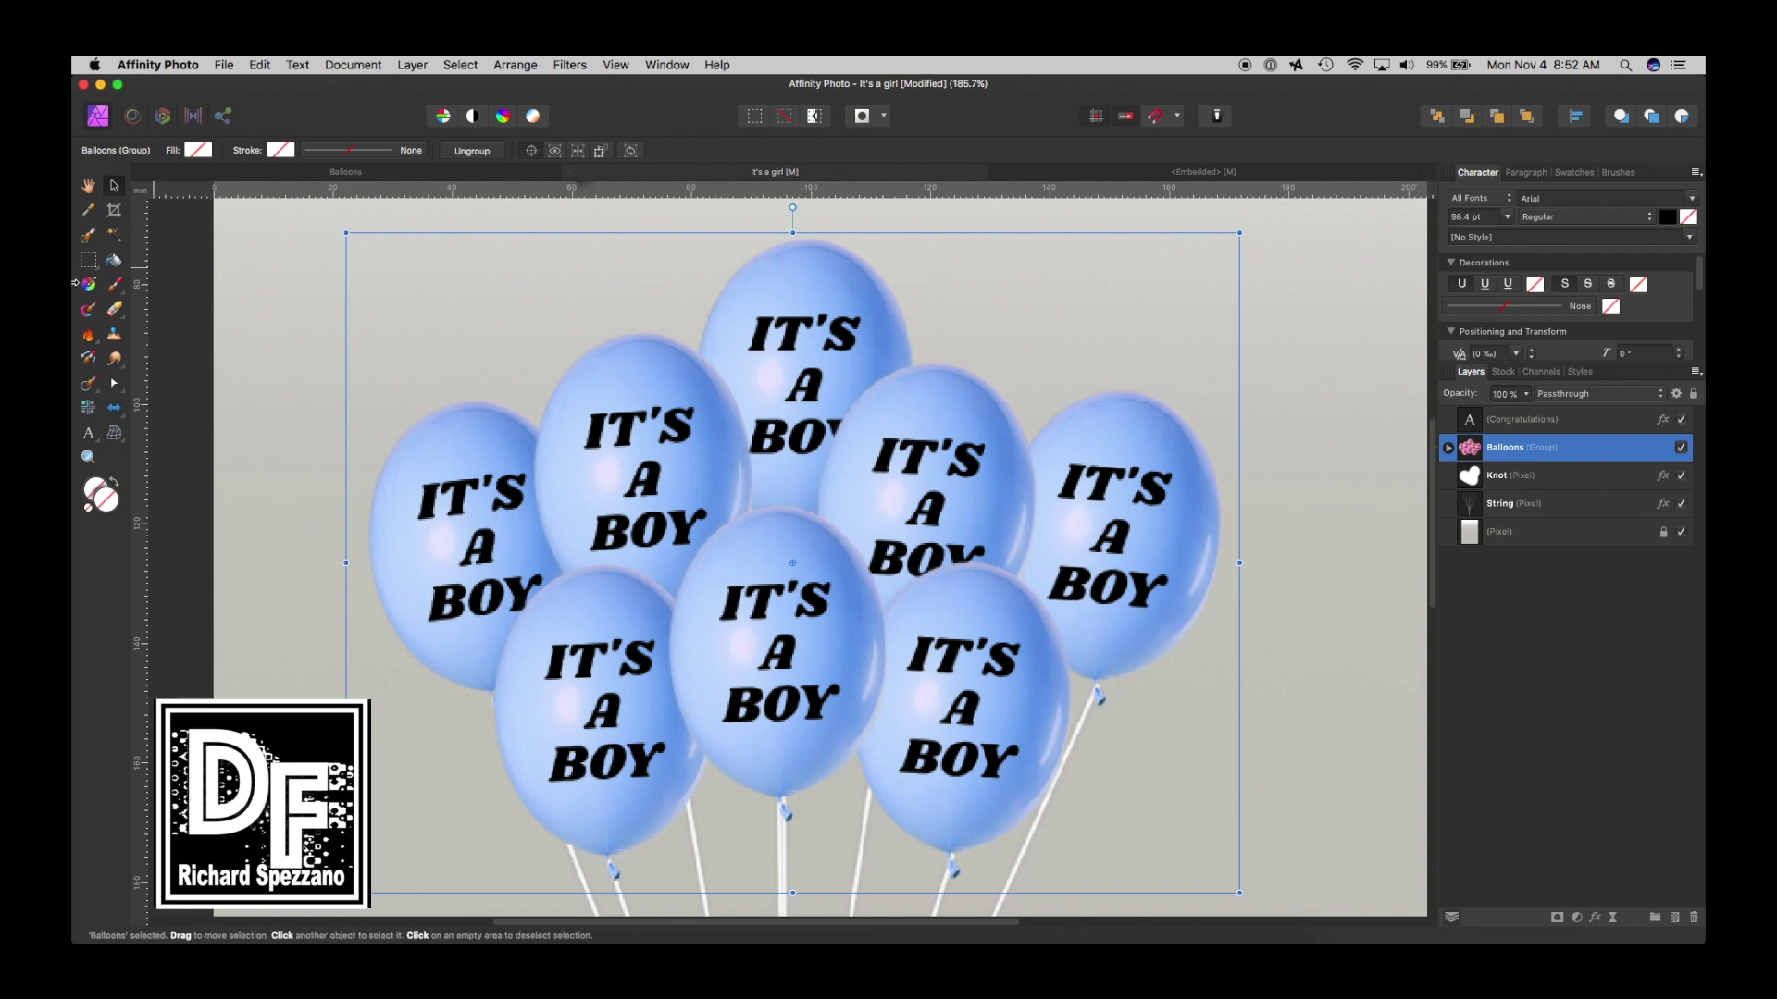
pyautogui.click(91, 188)
pyautogui.doubleClick(90, 191)
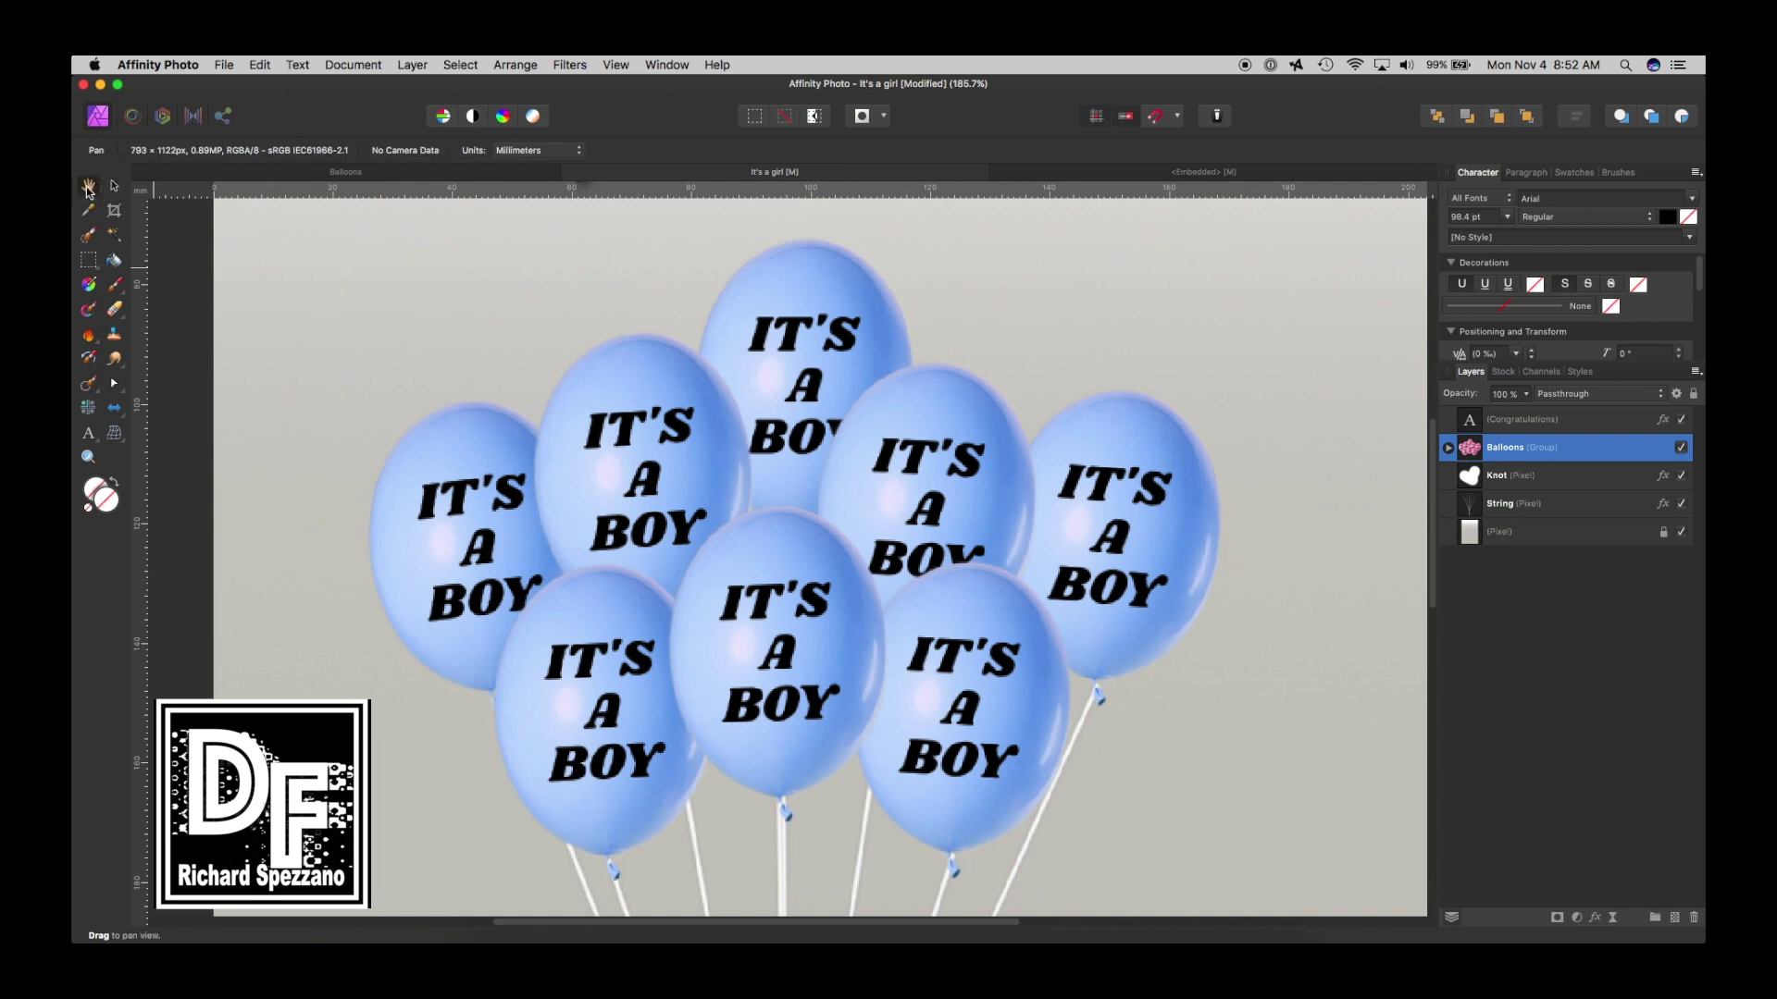
pyautogui.click(114, 185)
pyautogui.click(331, 352)
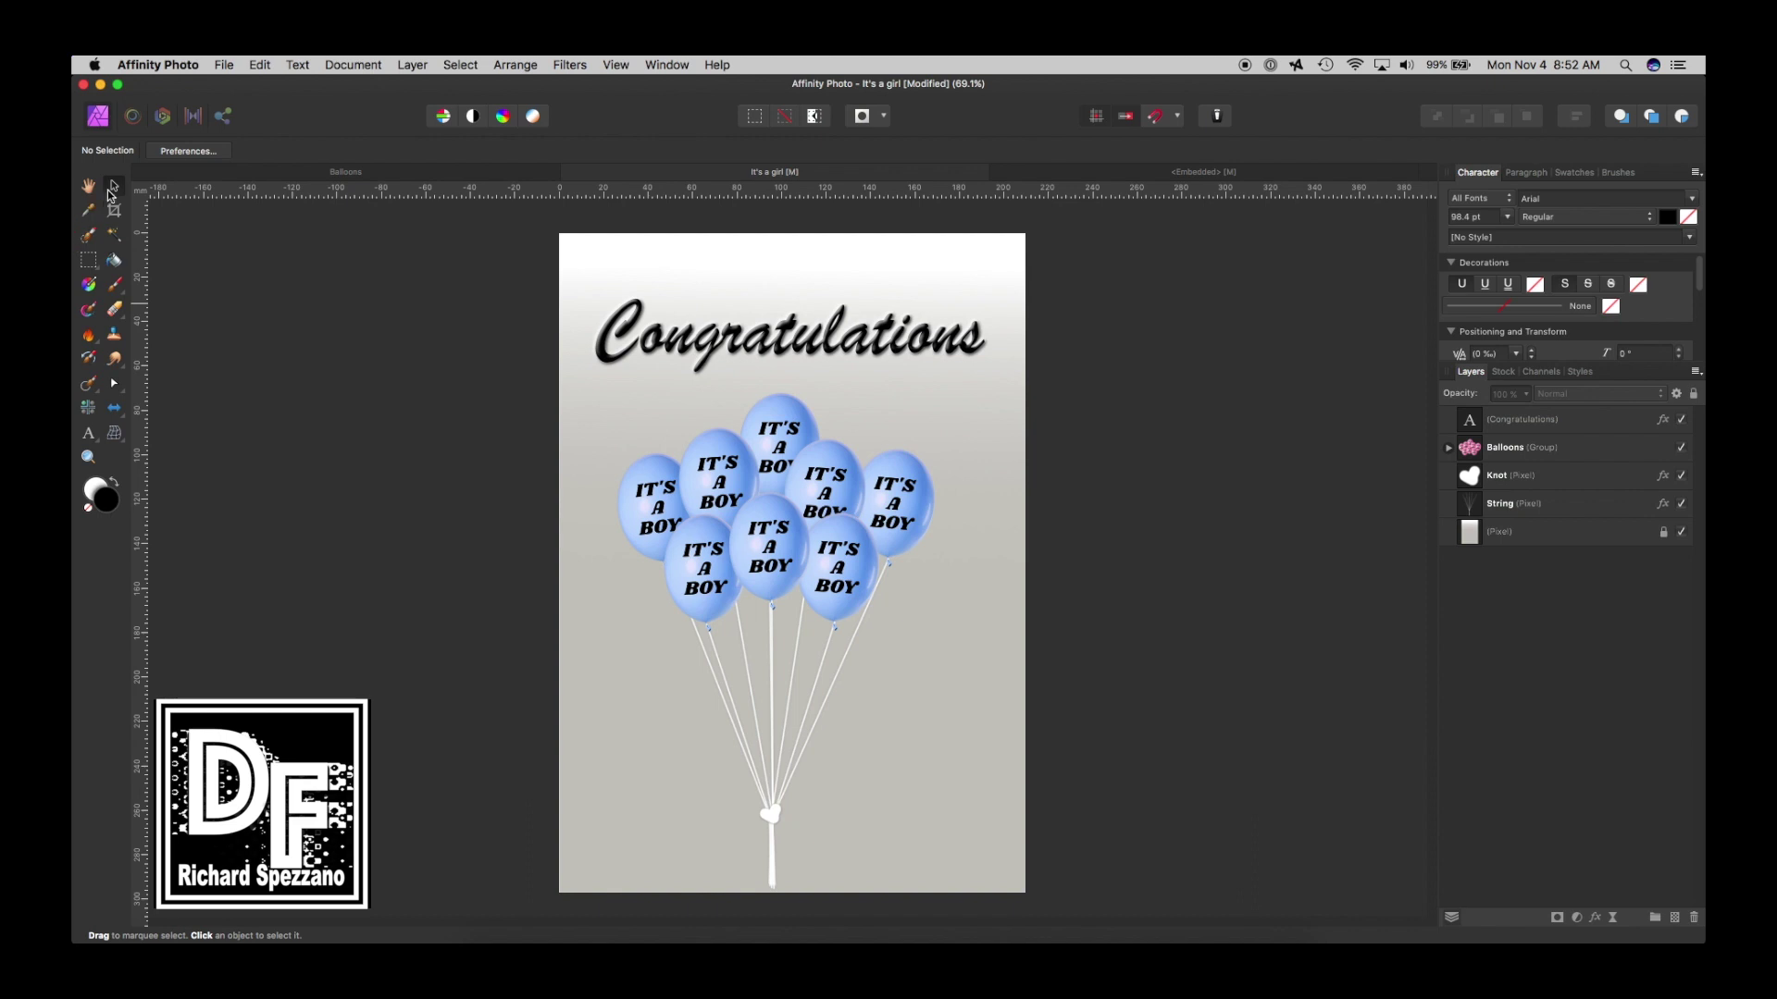
# Give the top balloon its own Curves adjustment, pulling the curve down to darken it.
pyautogui.click(700, 469)
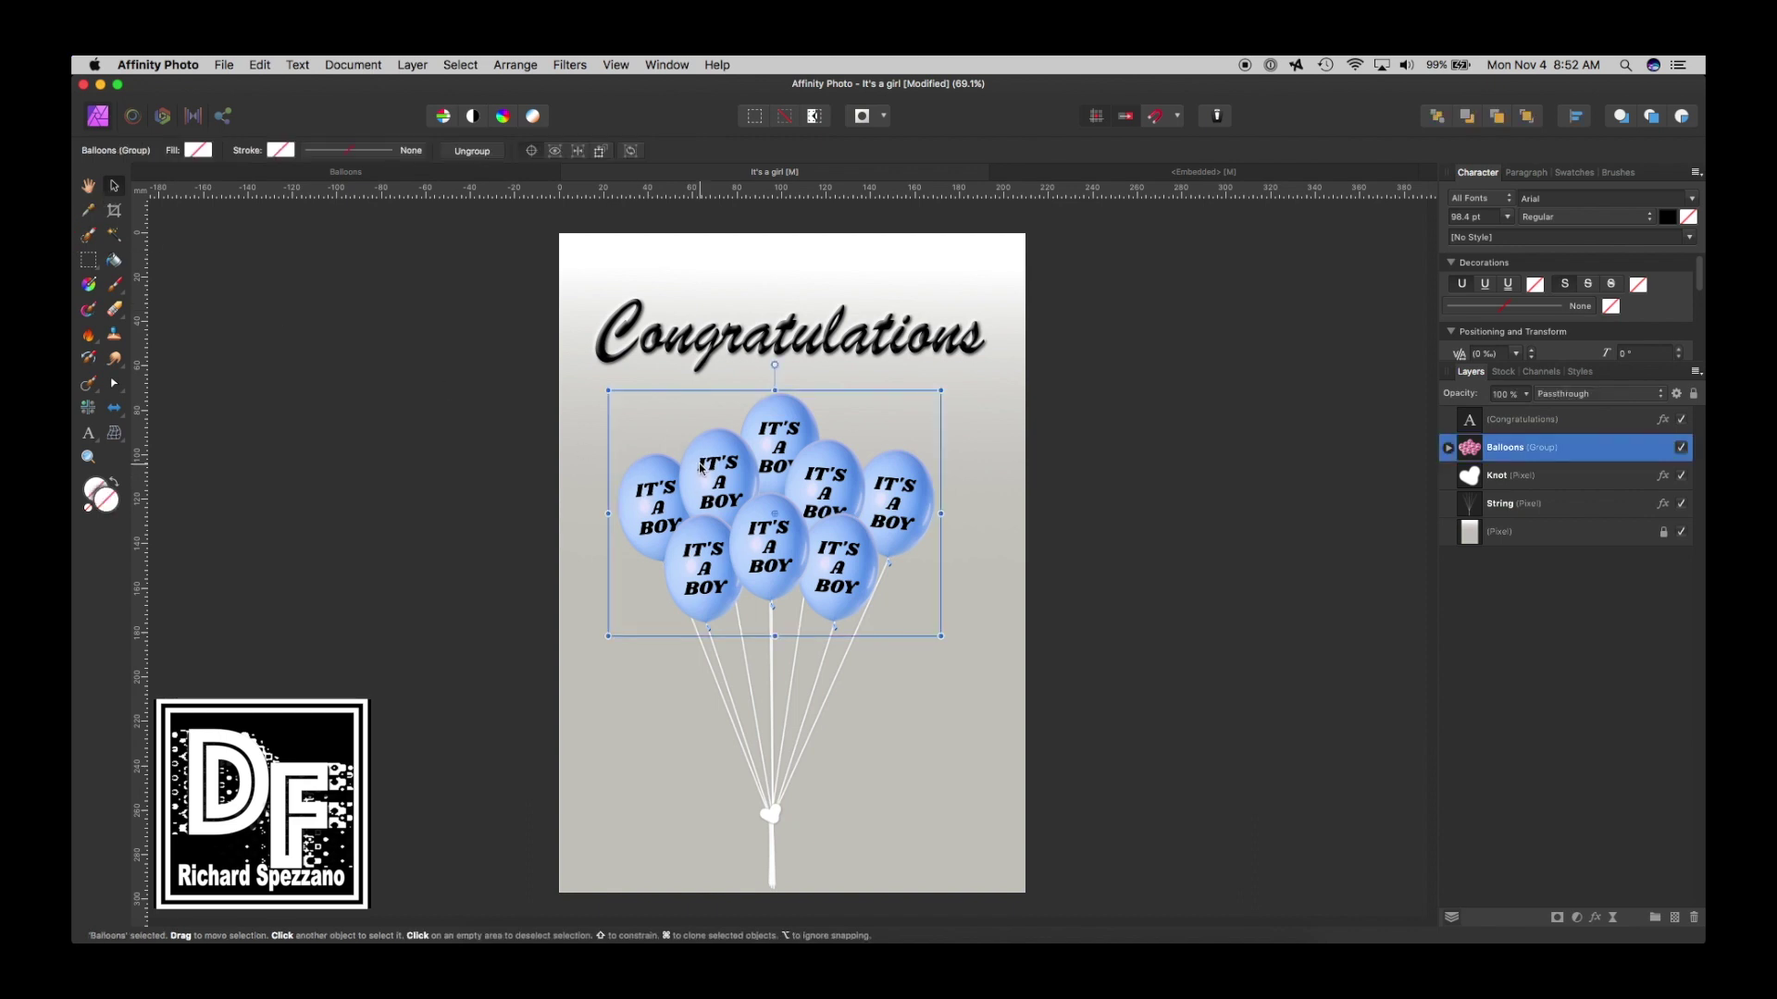
pyautogui.click(1449, 451)
pyautogui.click(1484, 506)
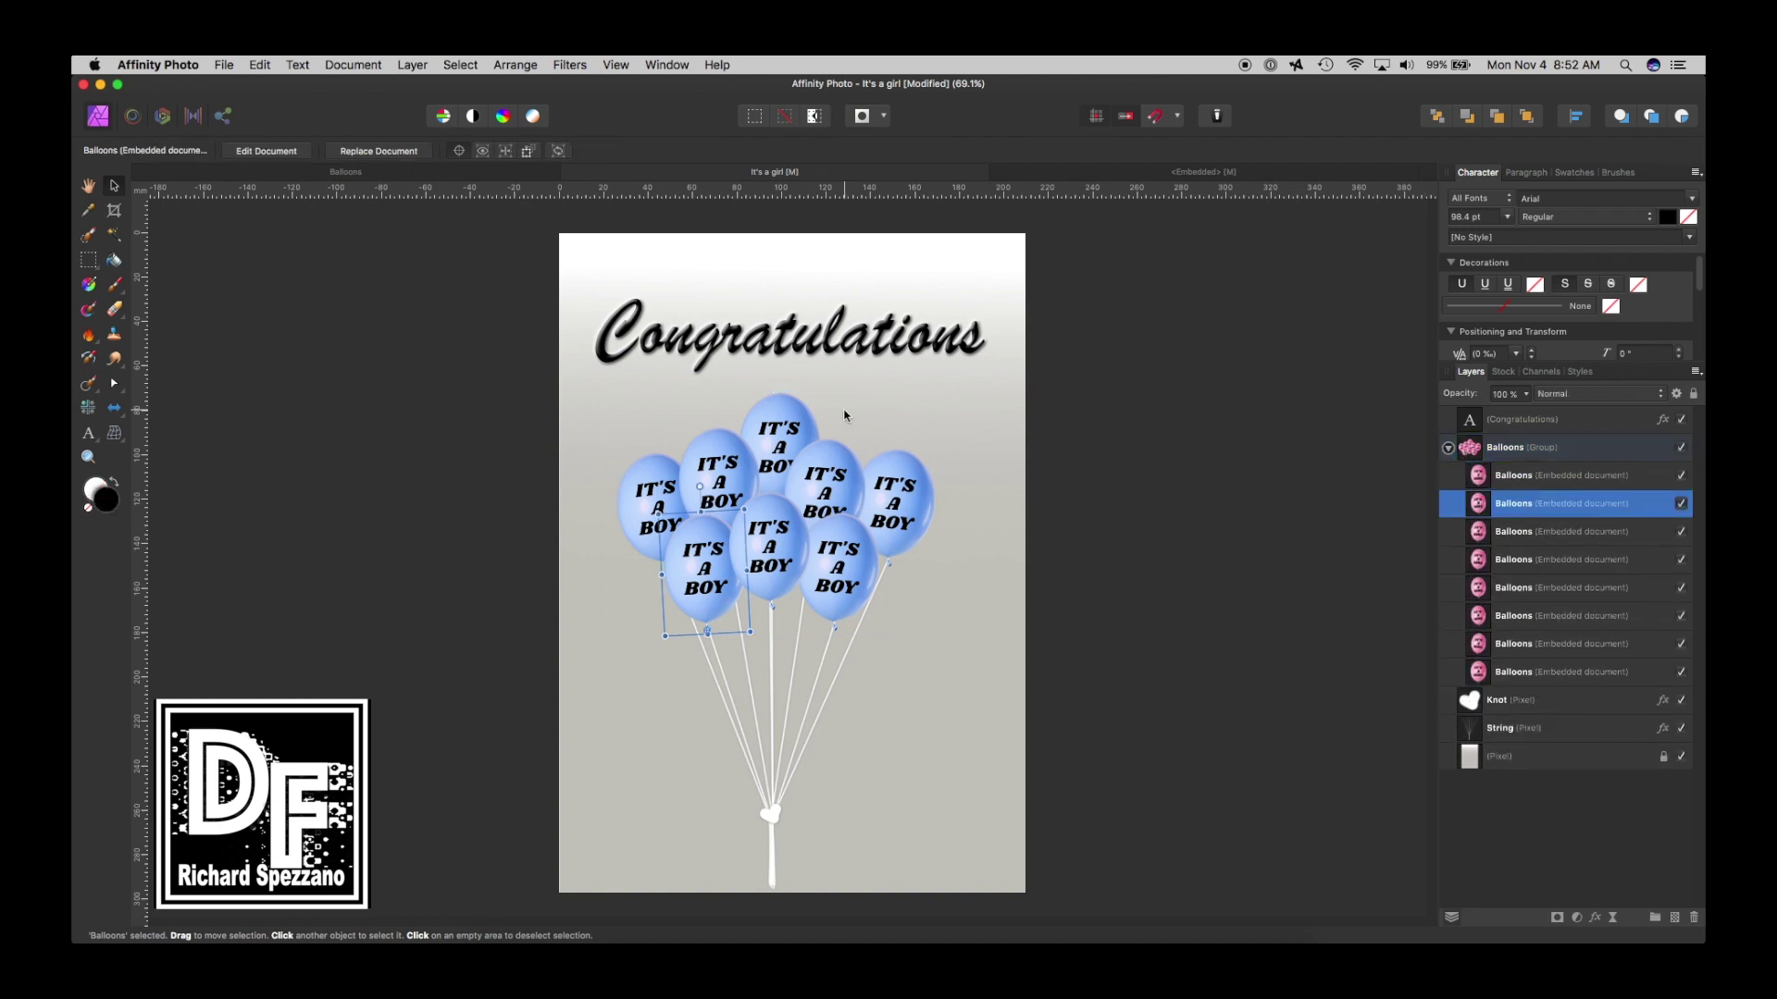
pyautogui.click(771, 438)
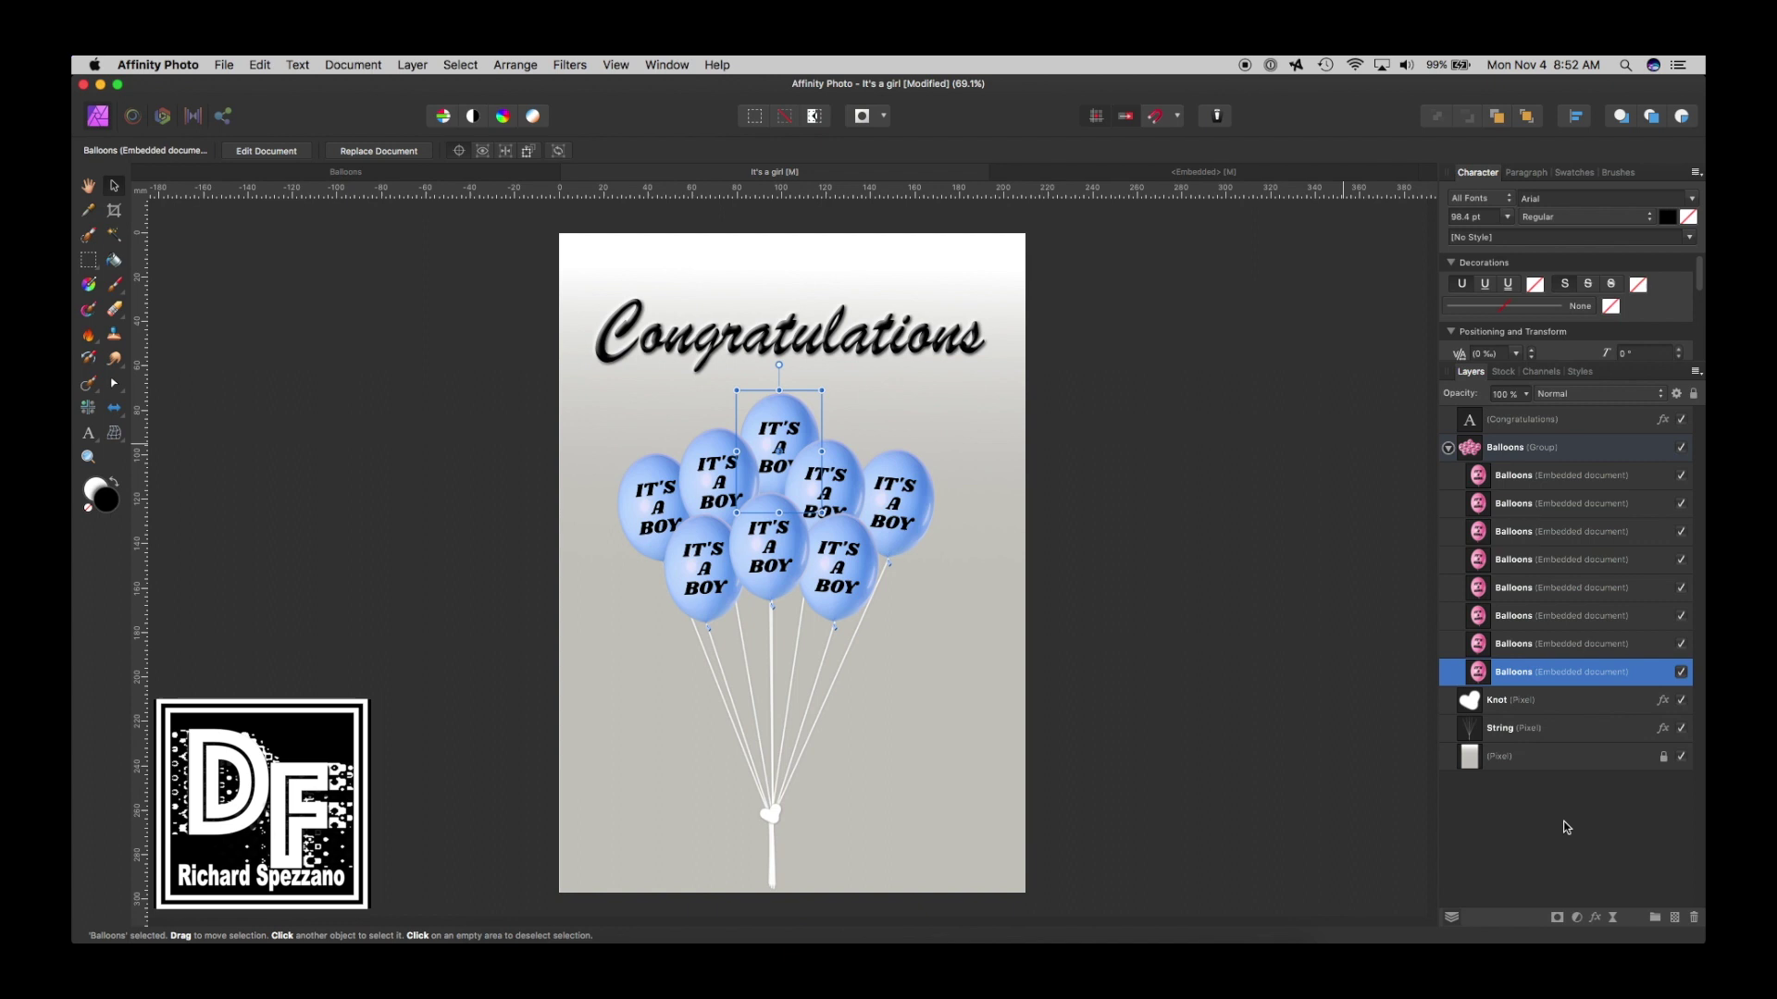
pyautogui.click(1576, 919)
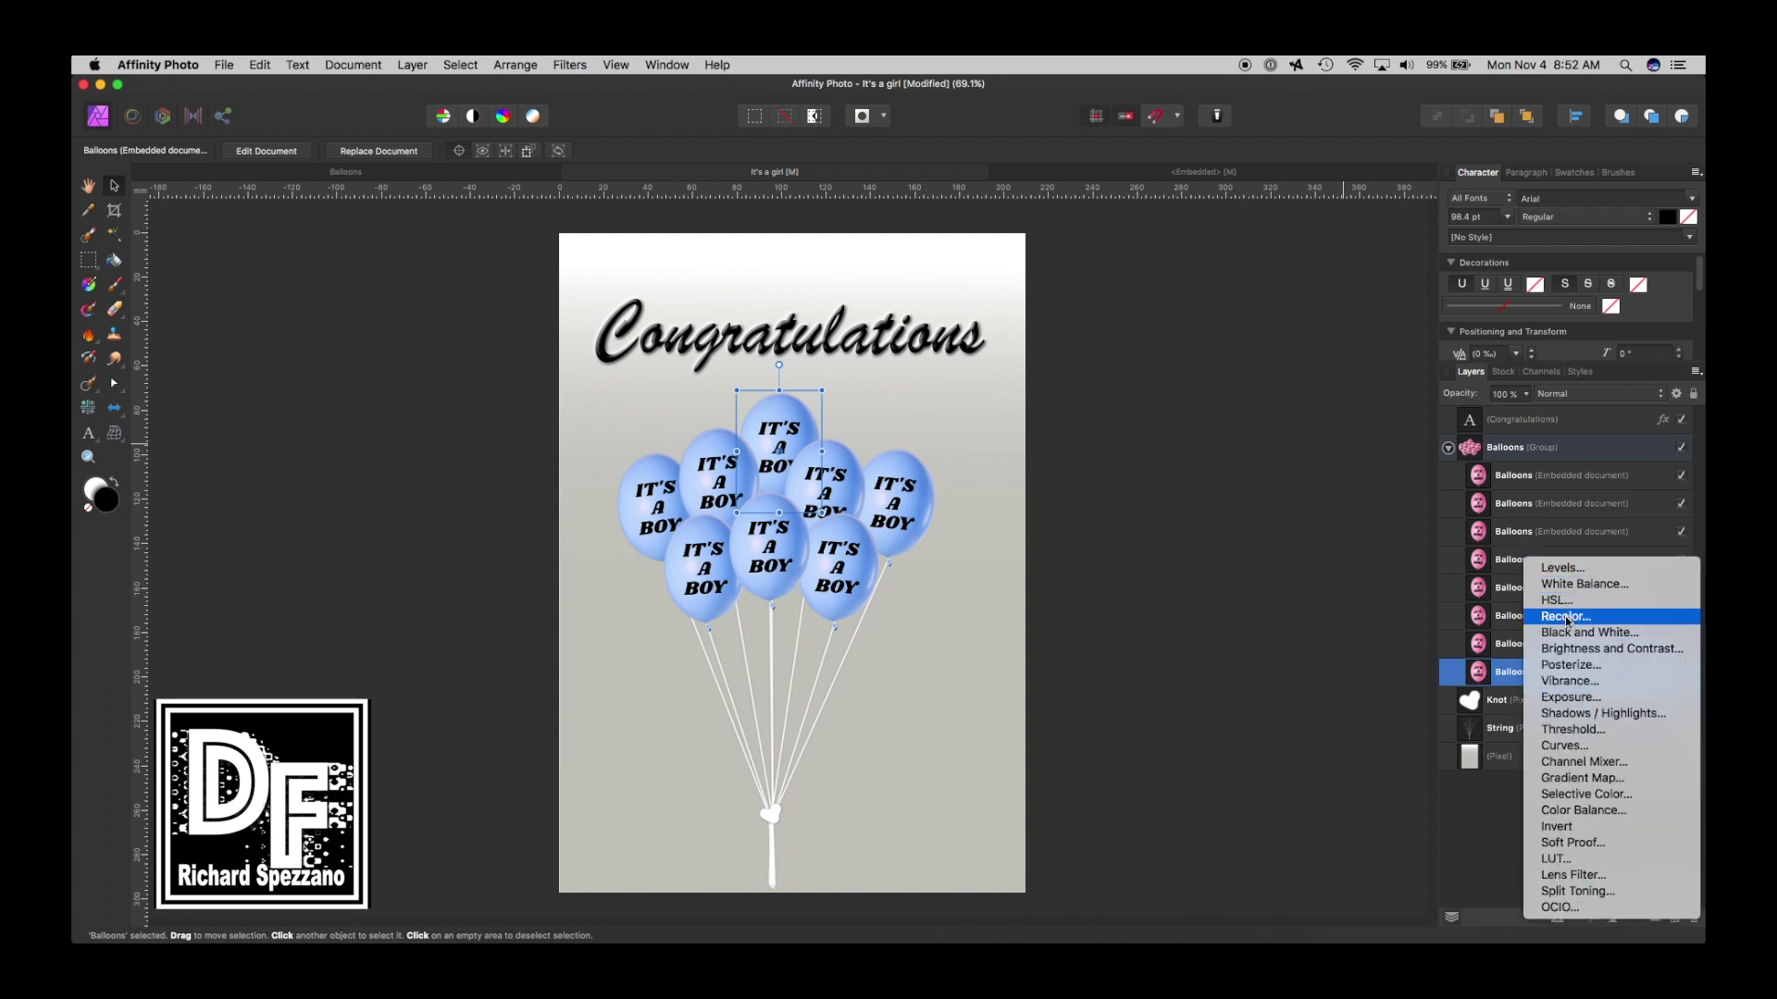
pyautogui.click(1563, 746)
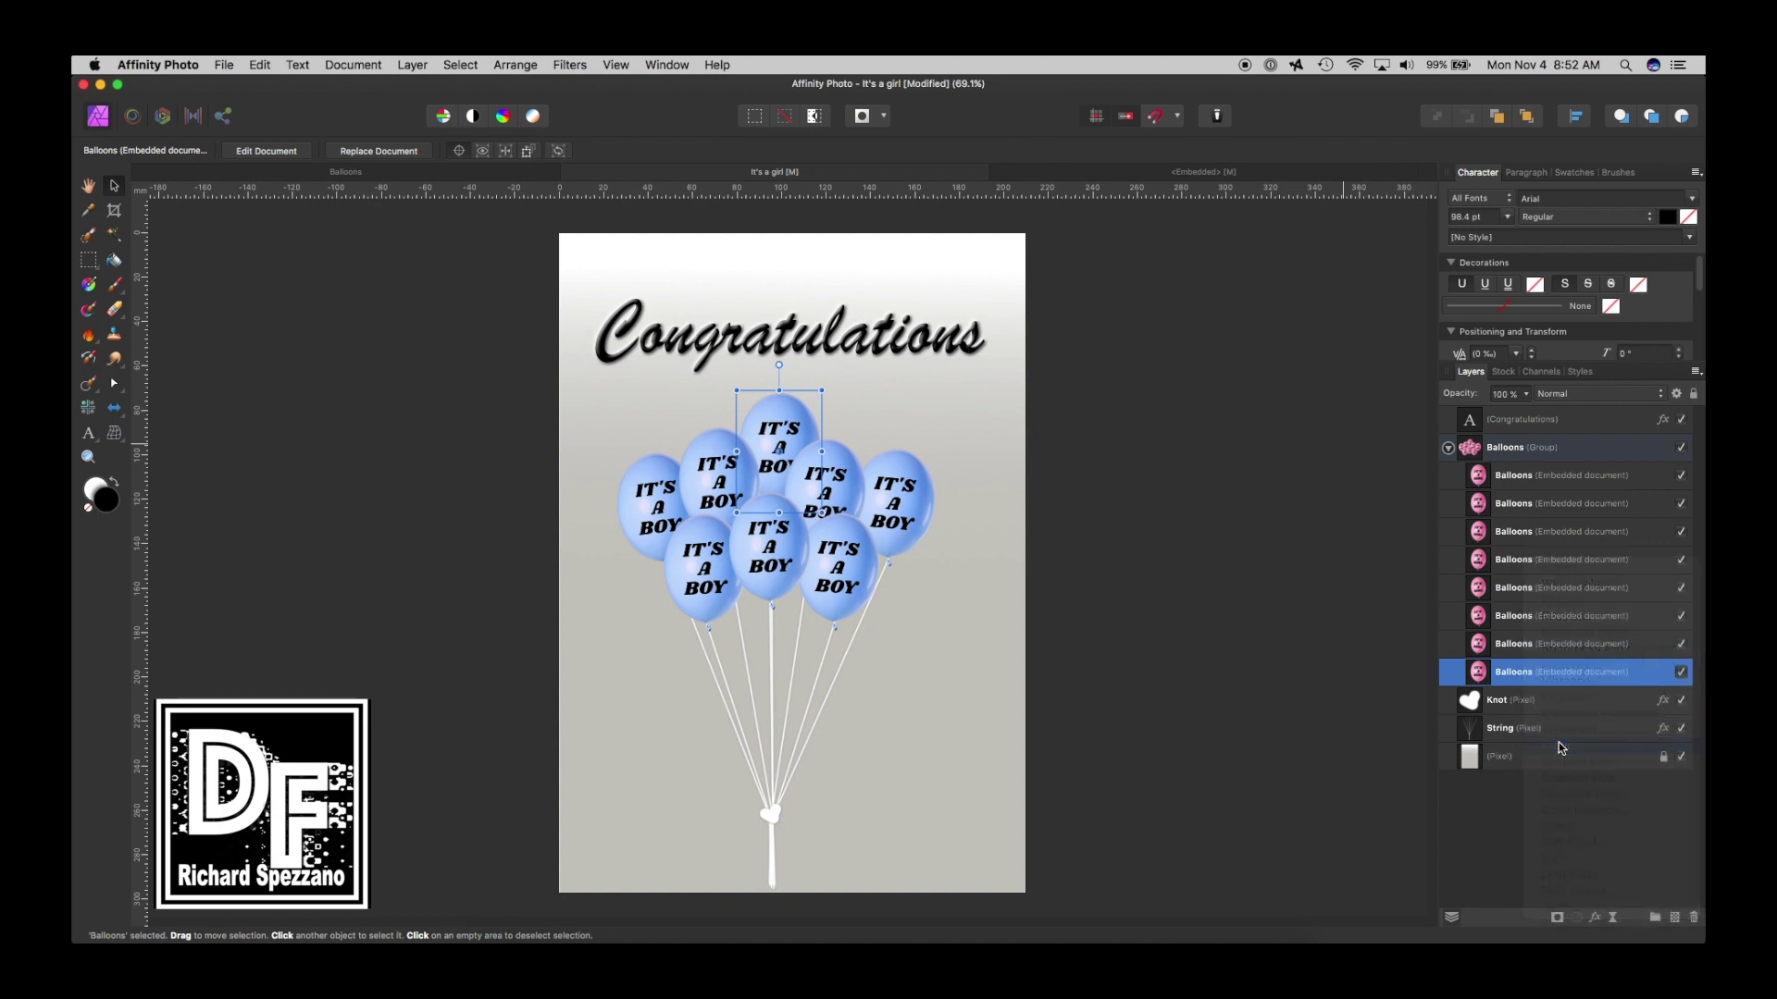
pyautogui.moveTo(1254, 674); pyautogui.dragTo(1273, 707)
pyautogui.click(1103, 476)
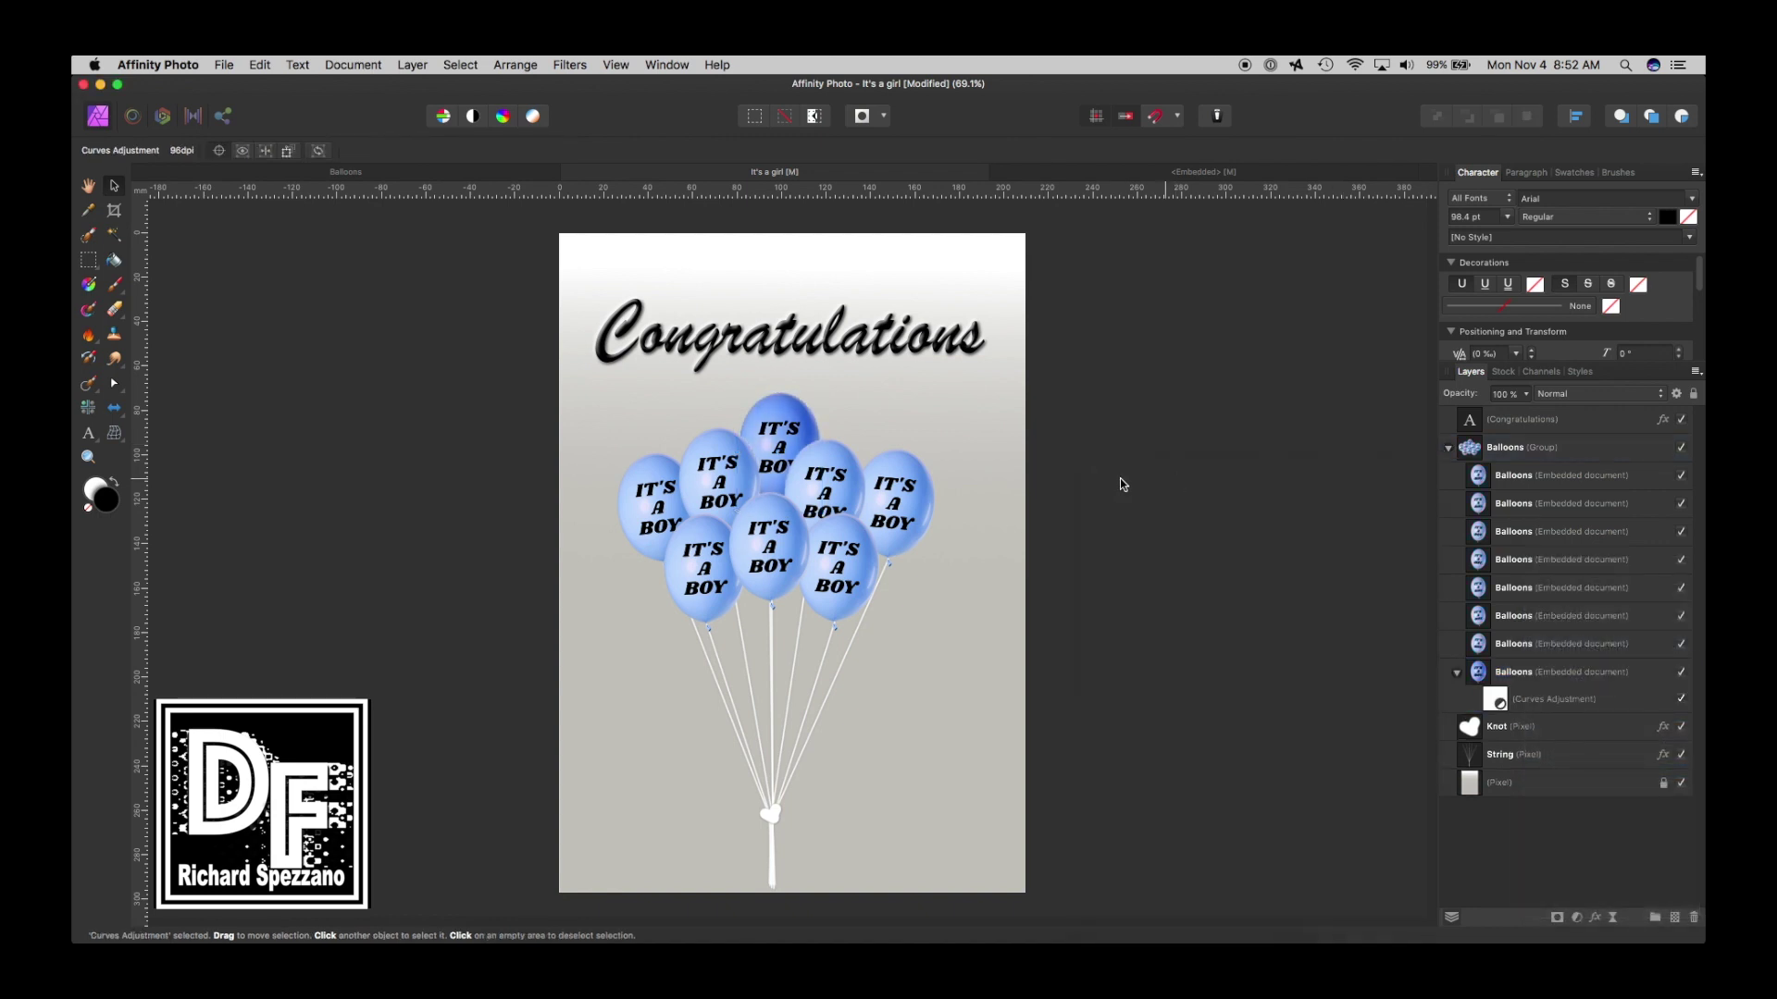
# Add darkening Curves adjustments to the rightmost and left balloons, then deselect everything.
pyautogui.click(930, 499)
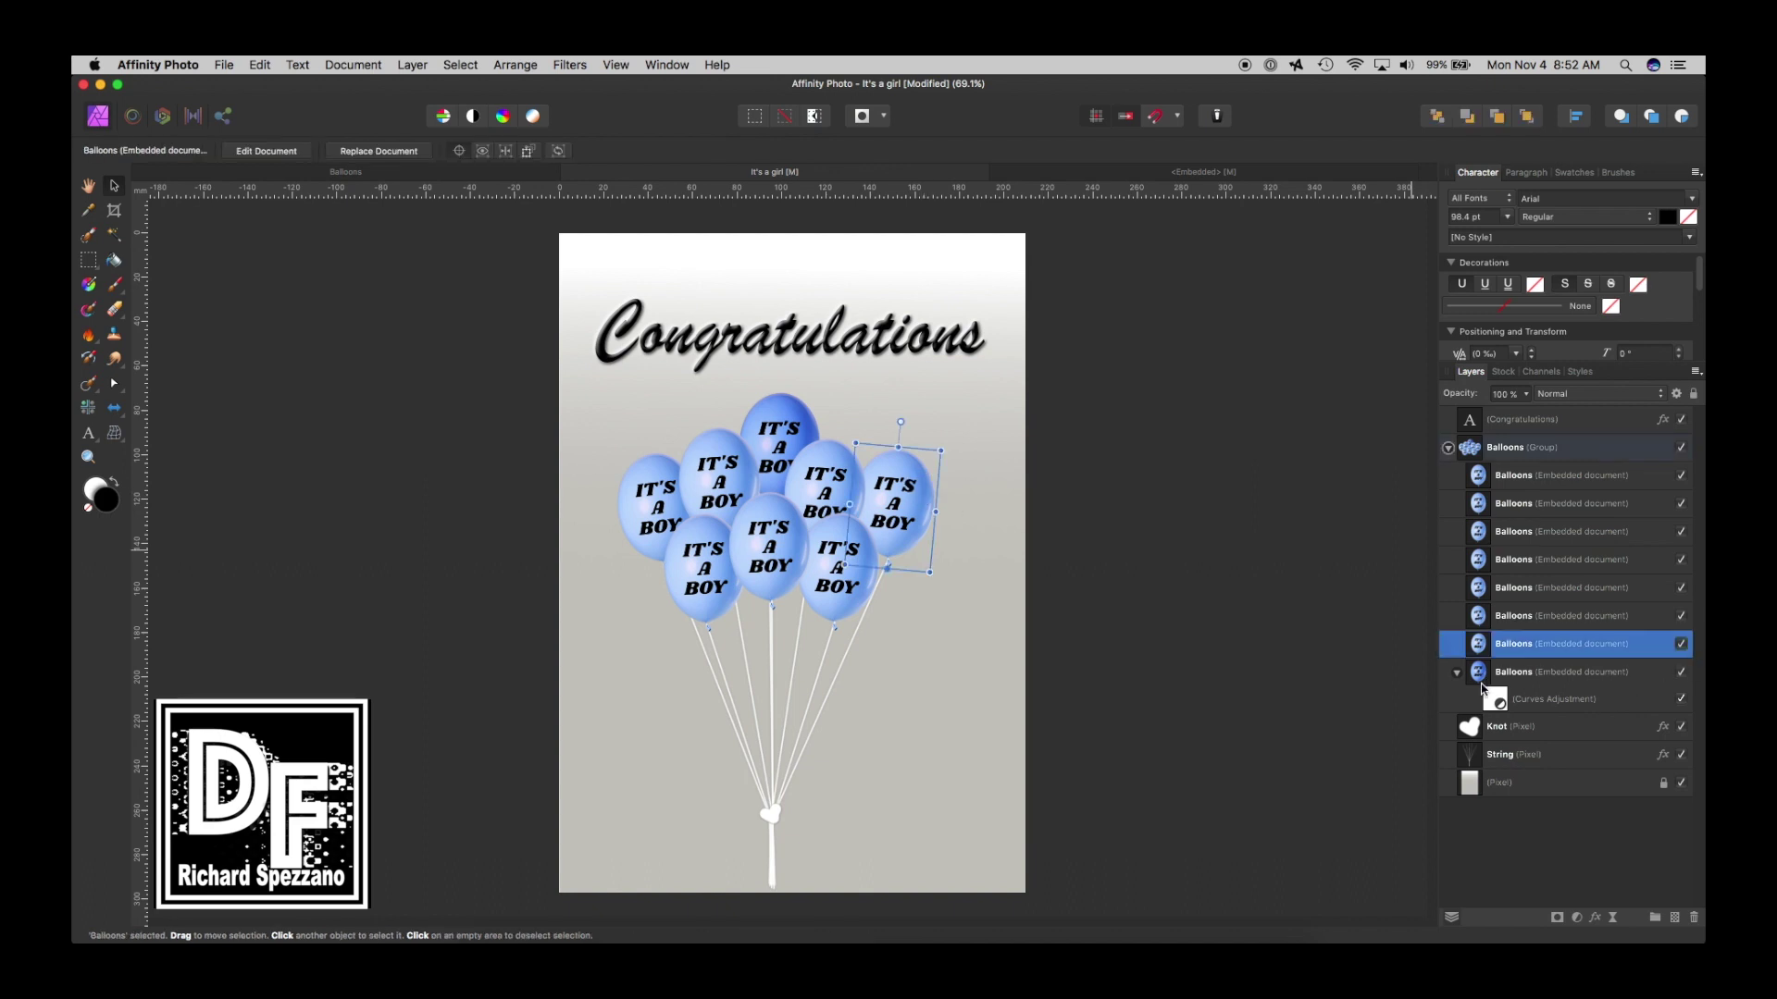
pyautogui.click(1579, 916)
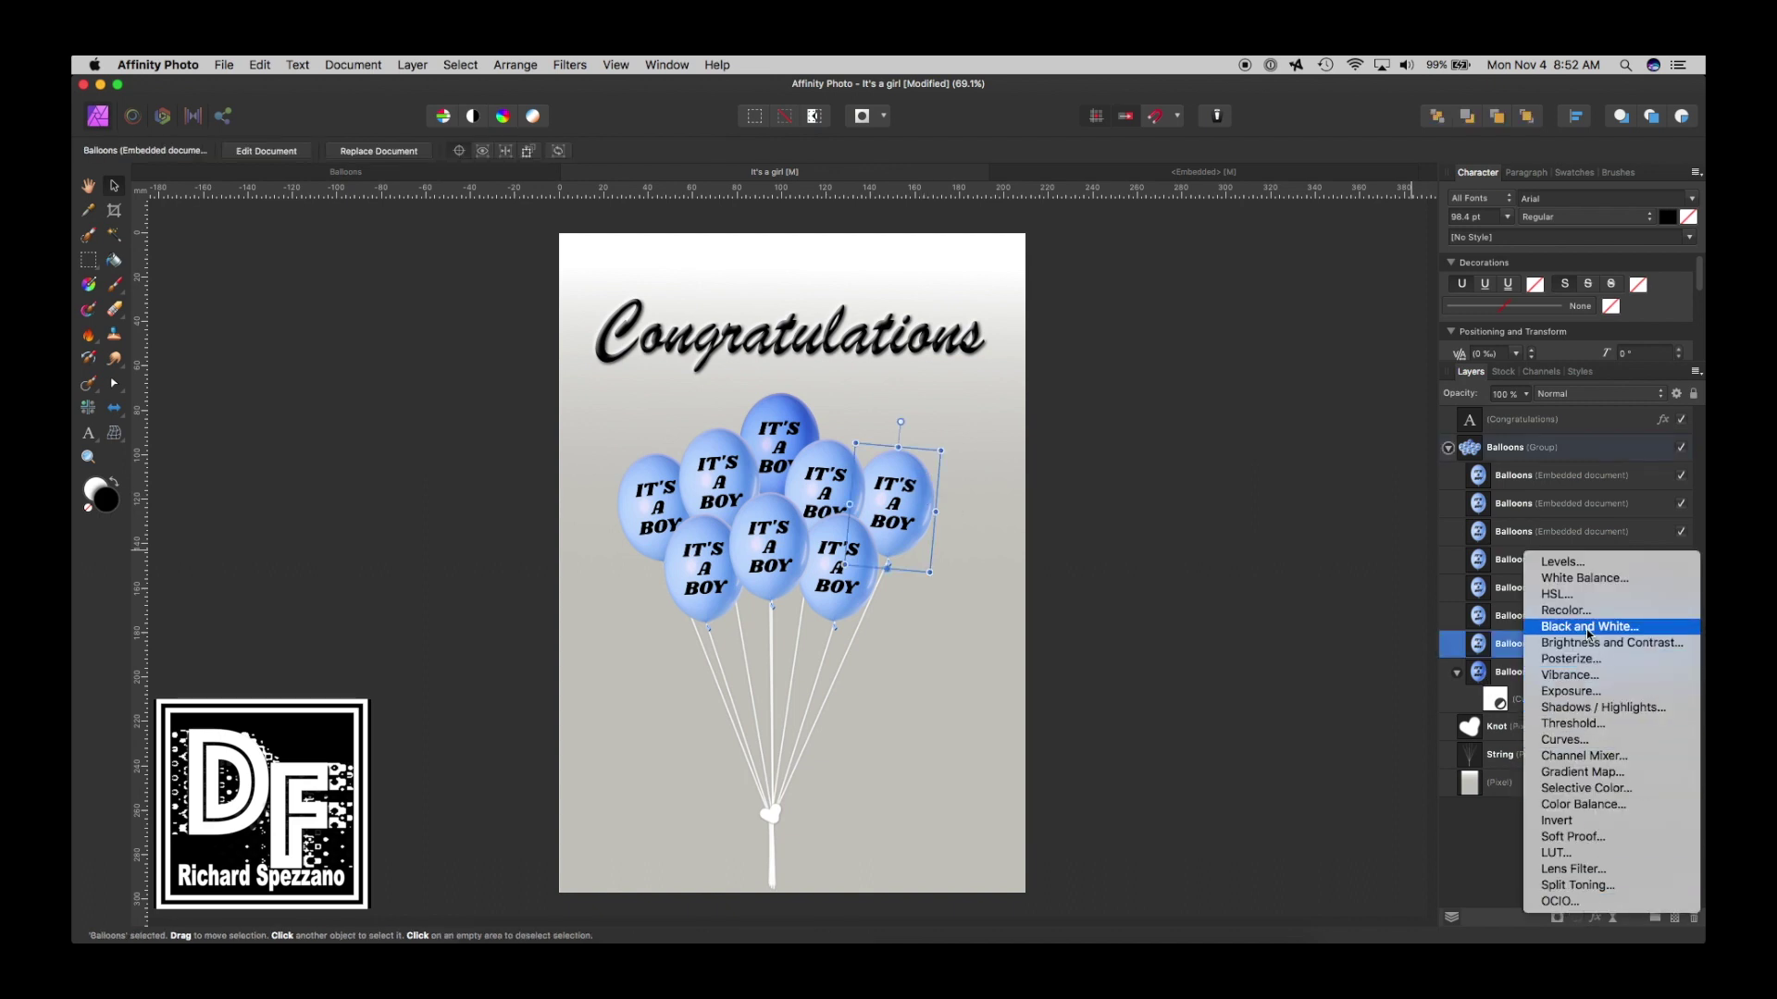
pyautogui.click(1555, 740)
pyautogui.moveTo(1274, 657); pyautogui.dragTo(1286, 686)
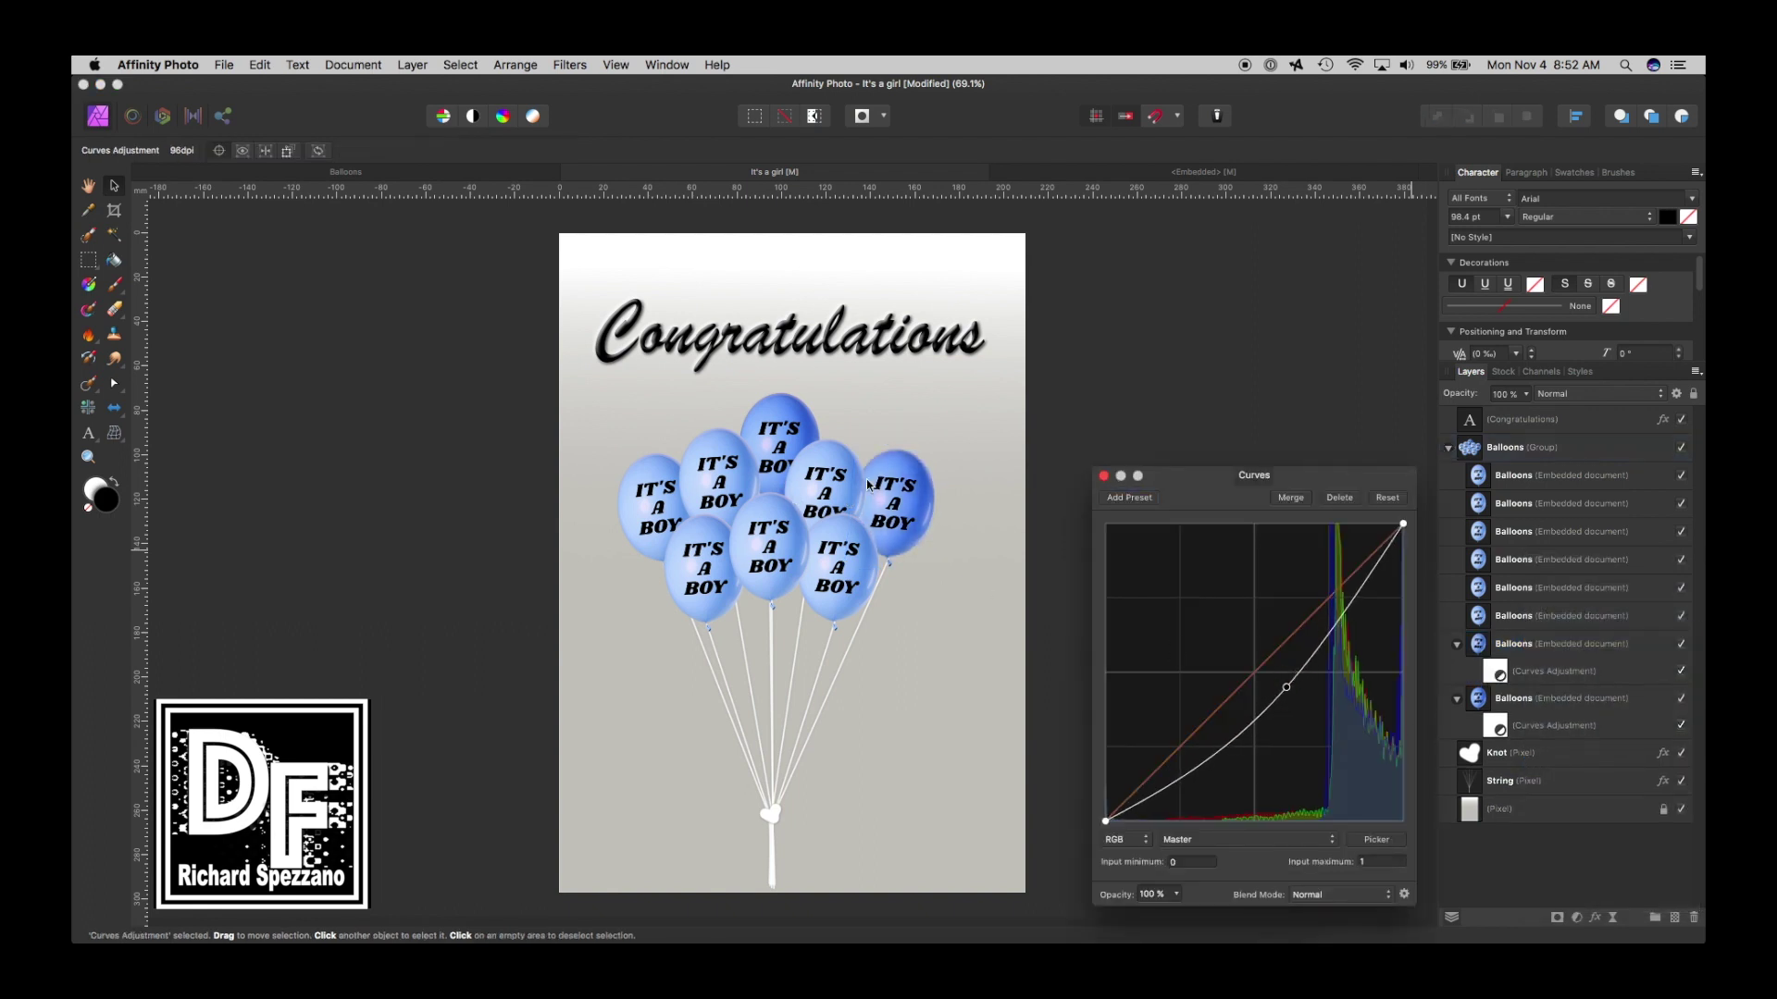
pyautogui.click(636, 488)
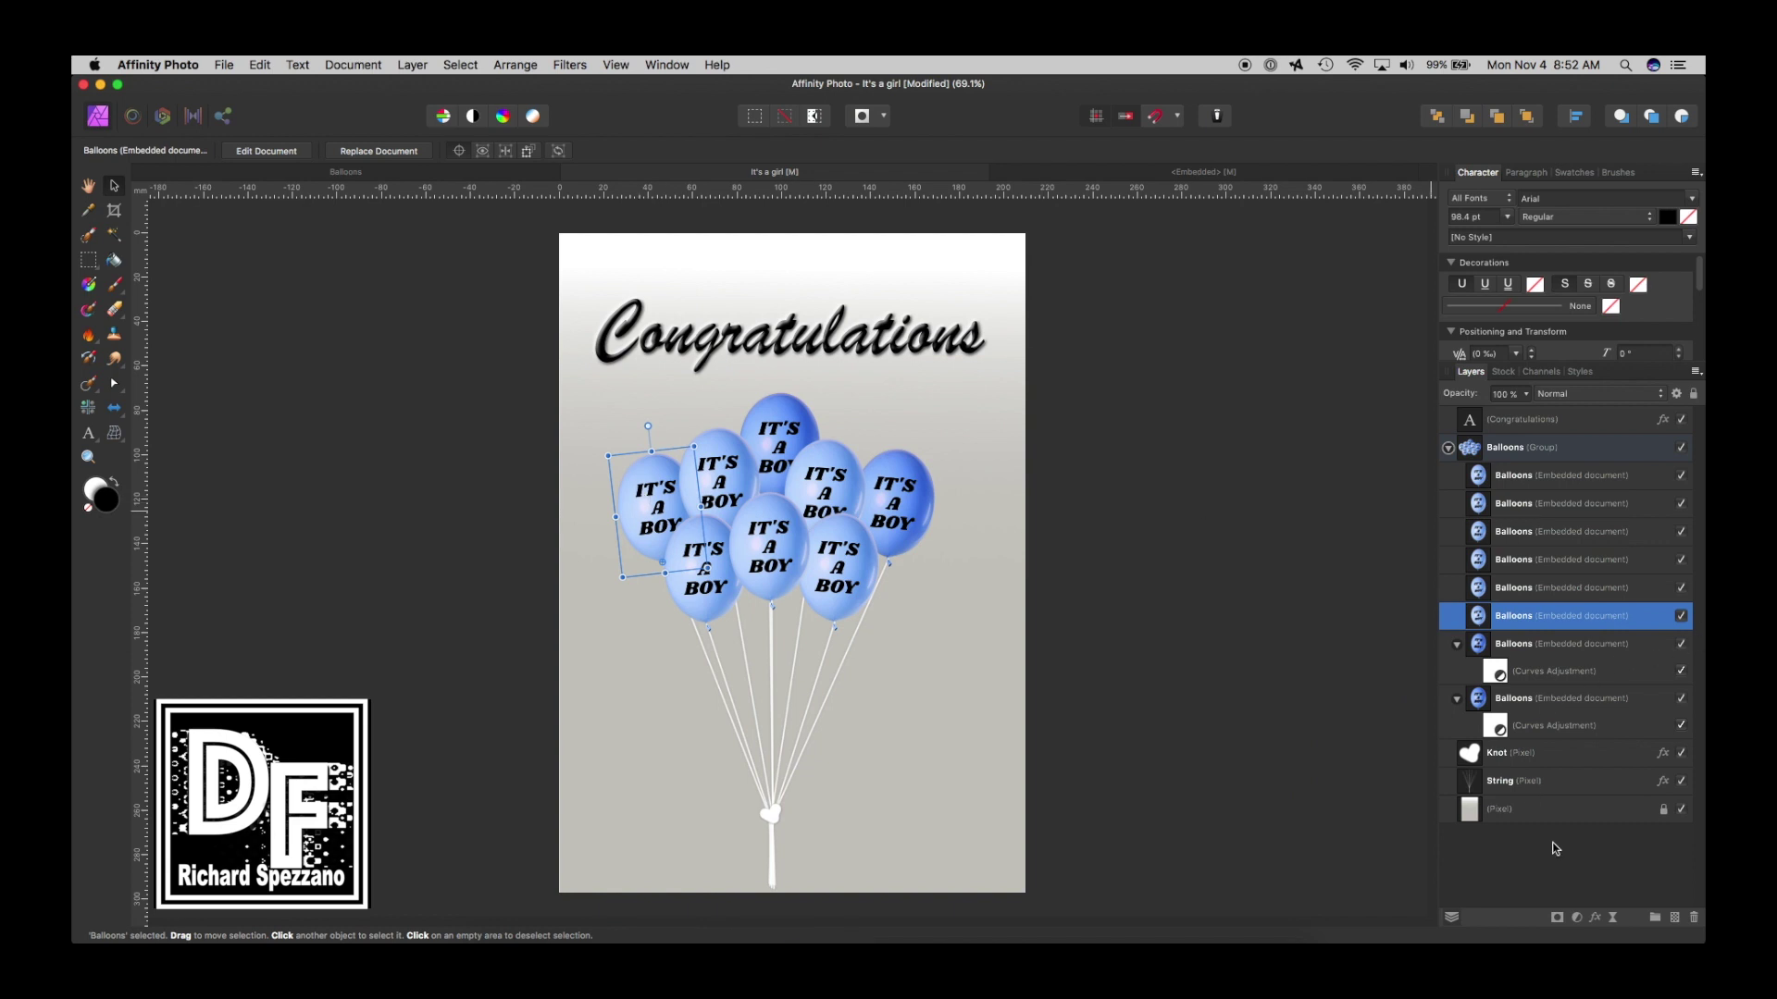
pyautogui.click(1579, 919)
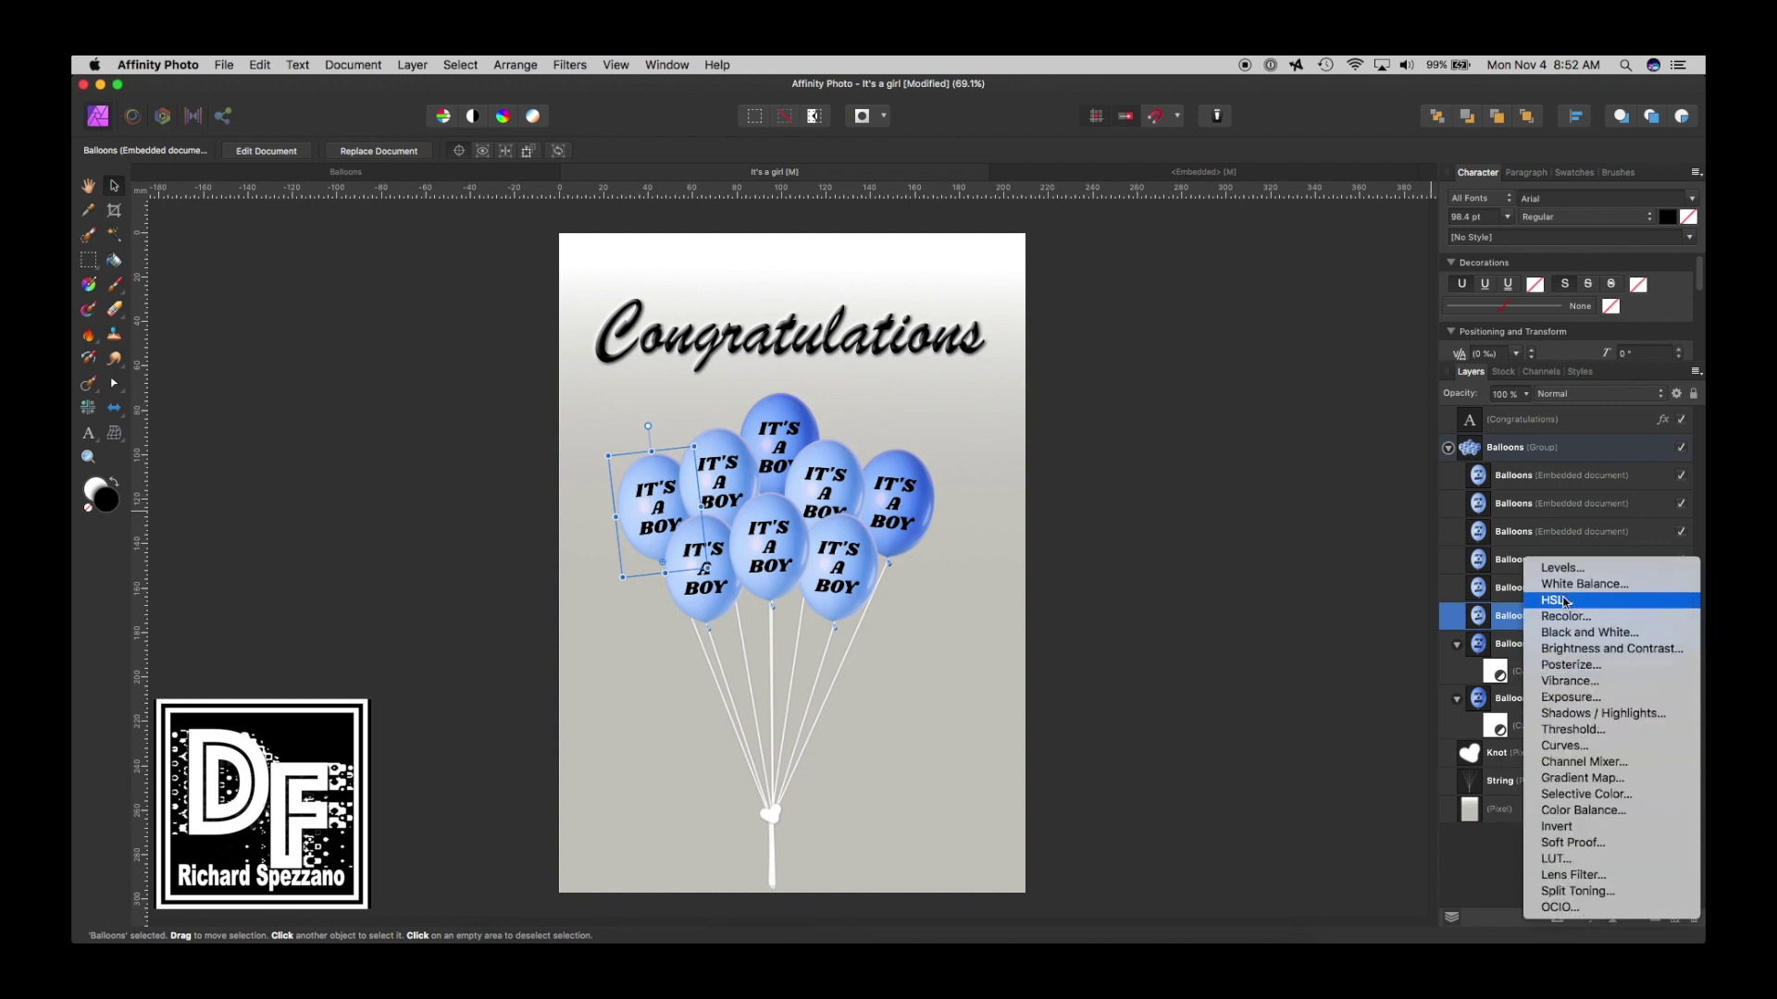
pyautogui.click(1571, 747)
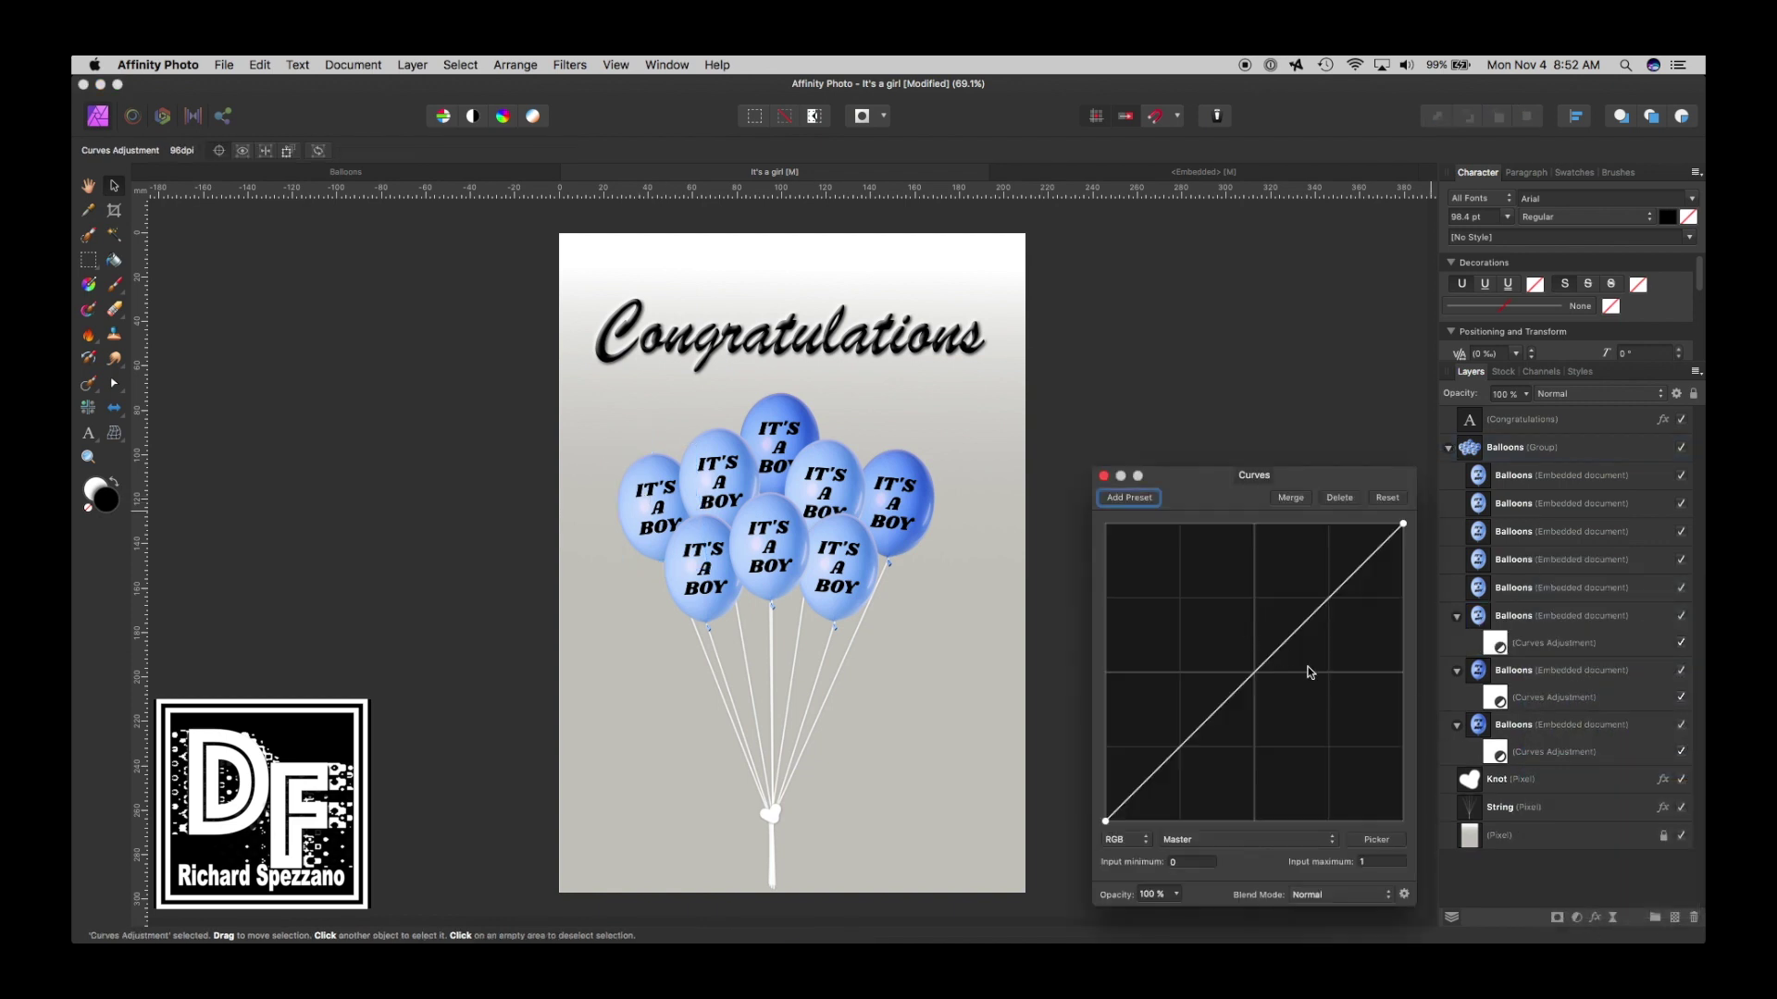
pyautogui.click(1285, 643)
pyautogui.moveTo(1285, 642); pyautogui.dragTo(1292, 667)
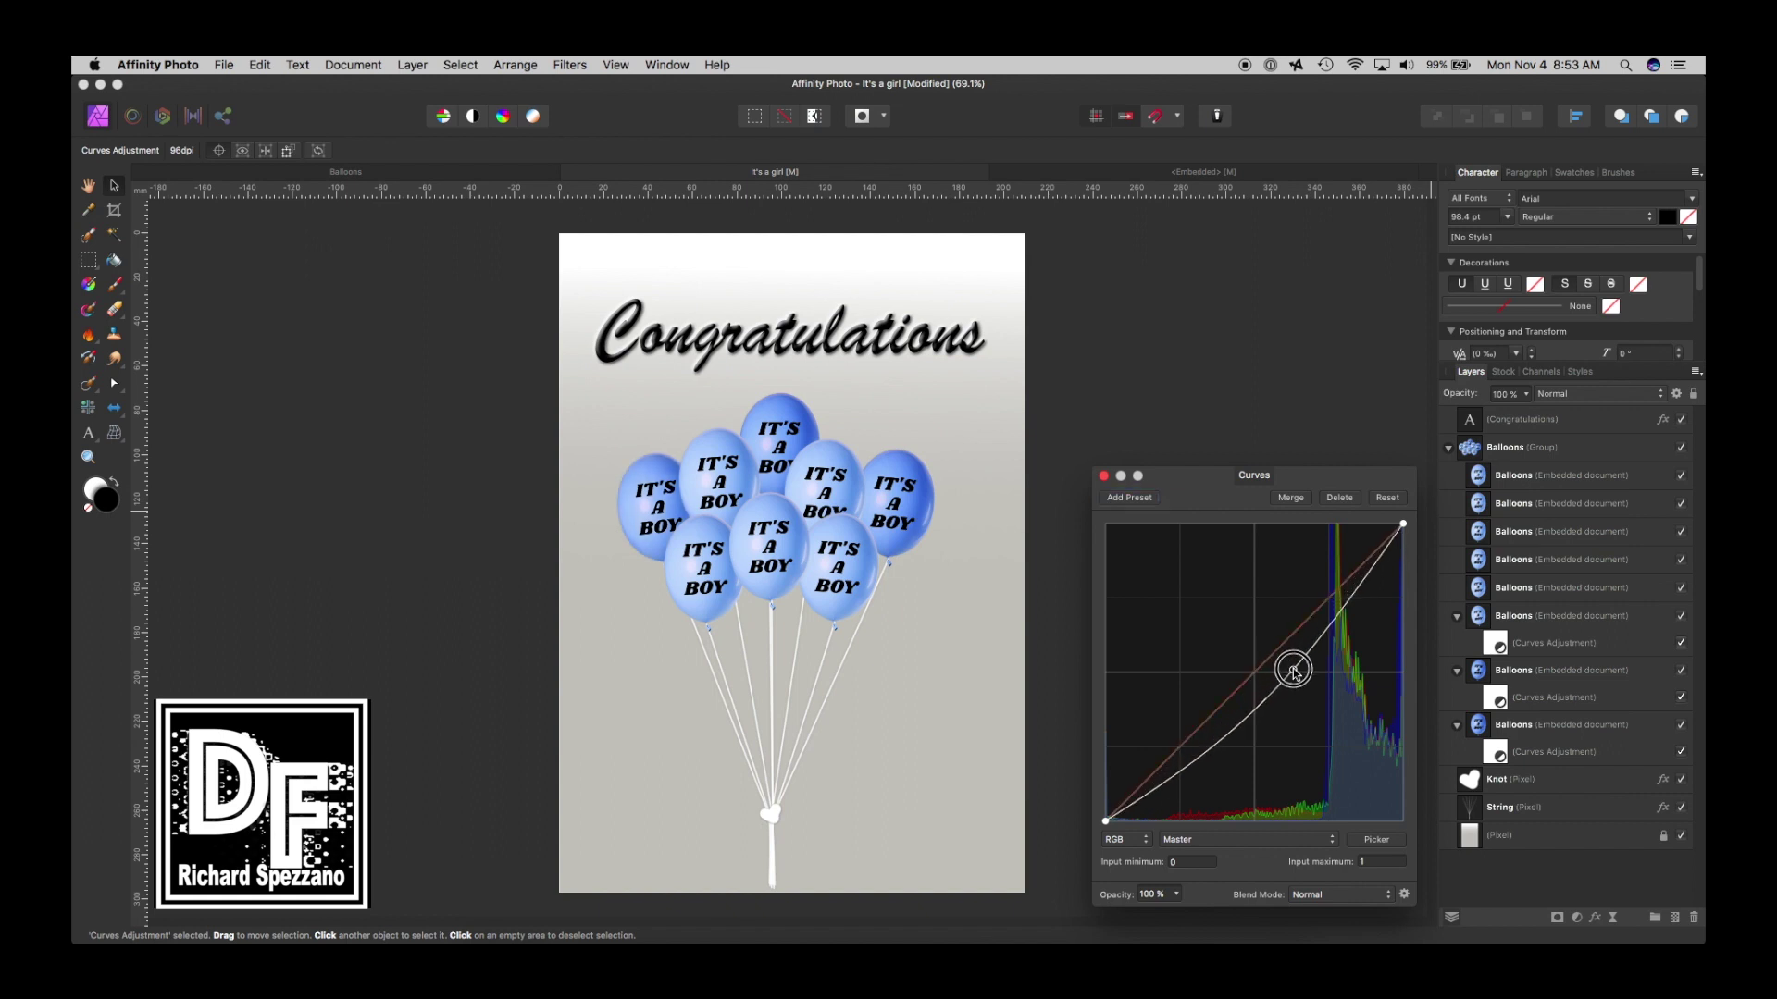
pyautogui.click(1196, 345)
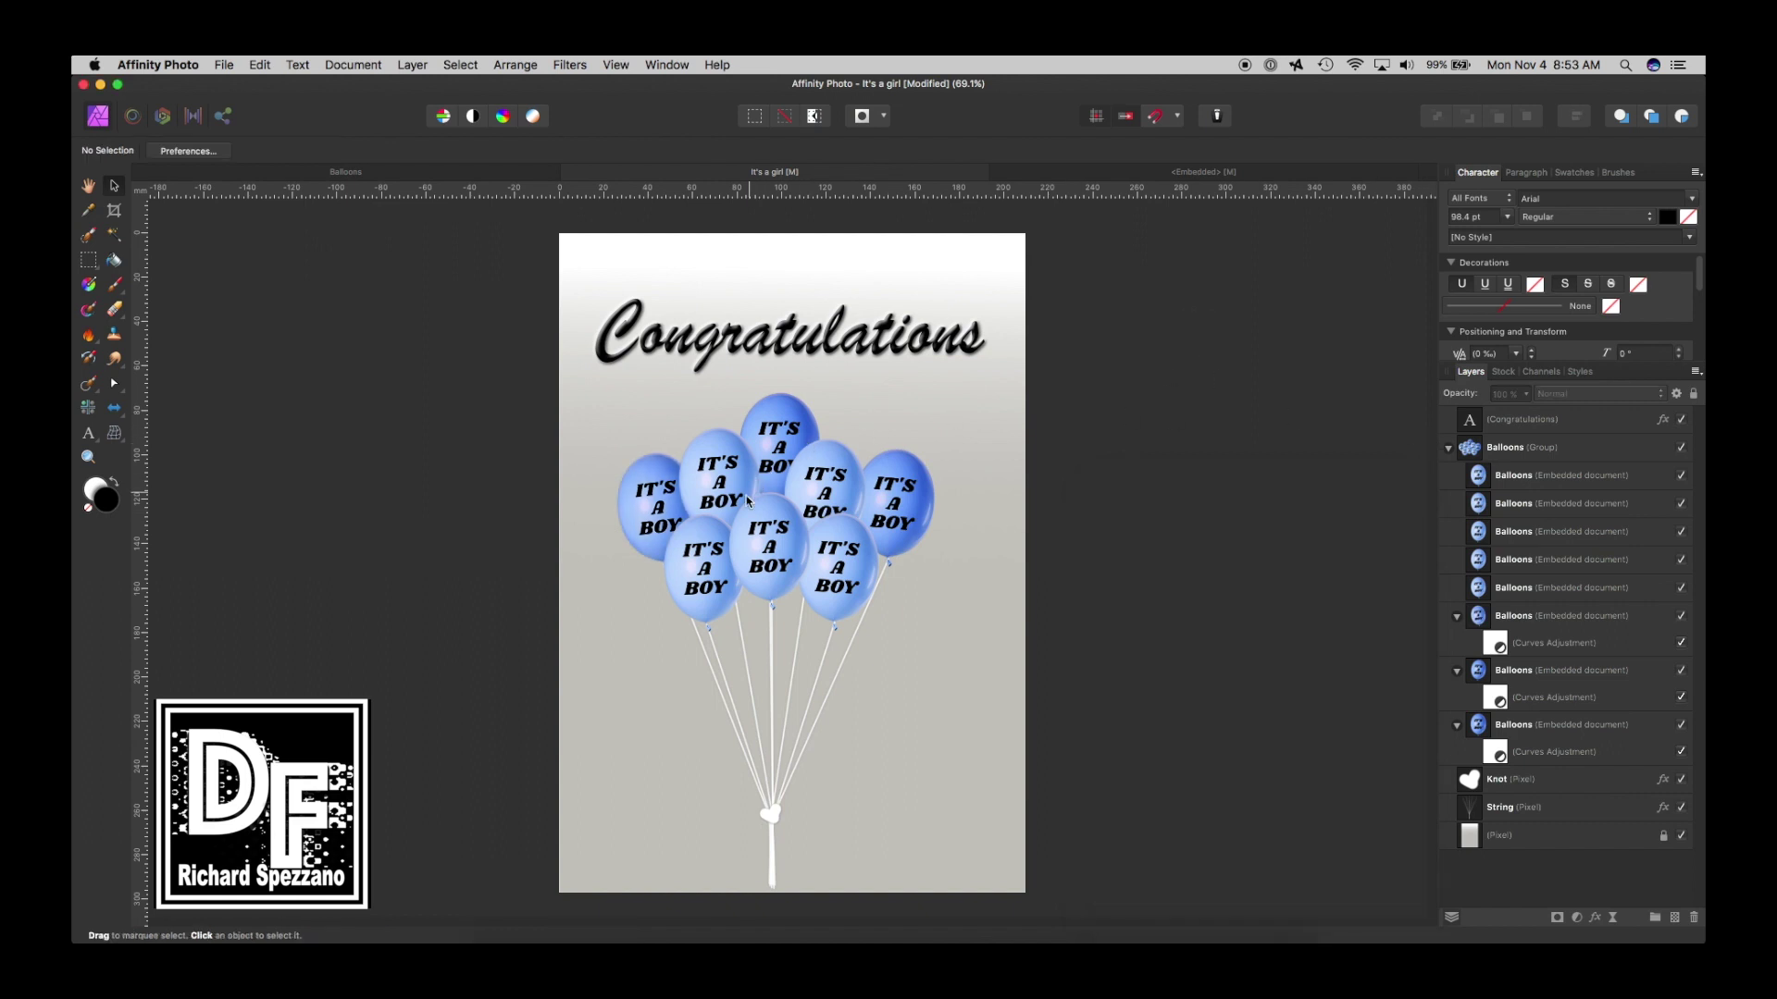
# Select the centre balloon inside the Balloons group and enable an Outer Shadow layer effect.
pyautogui.click(767, 518)
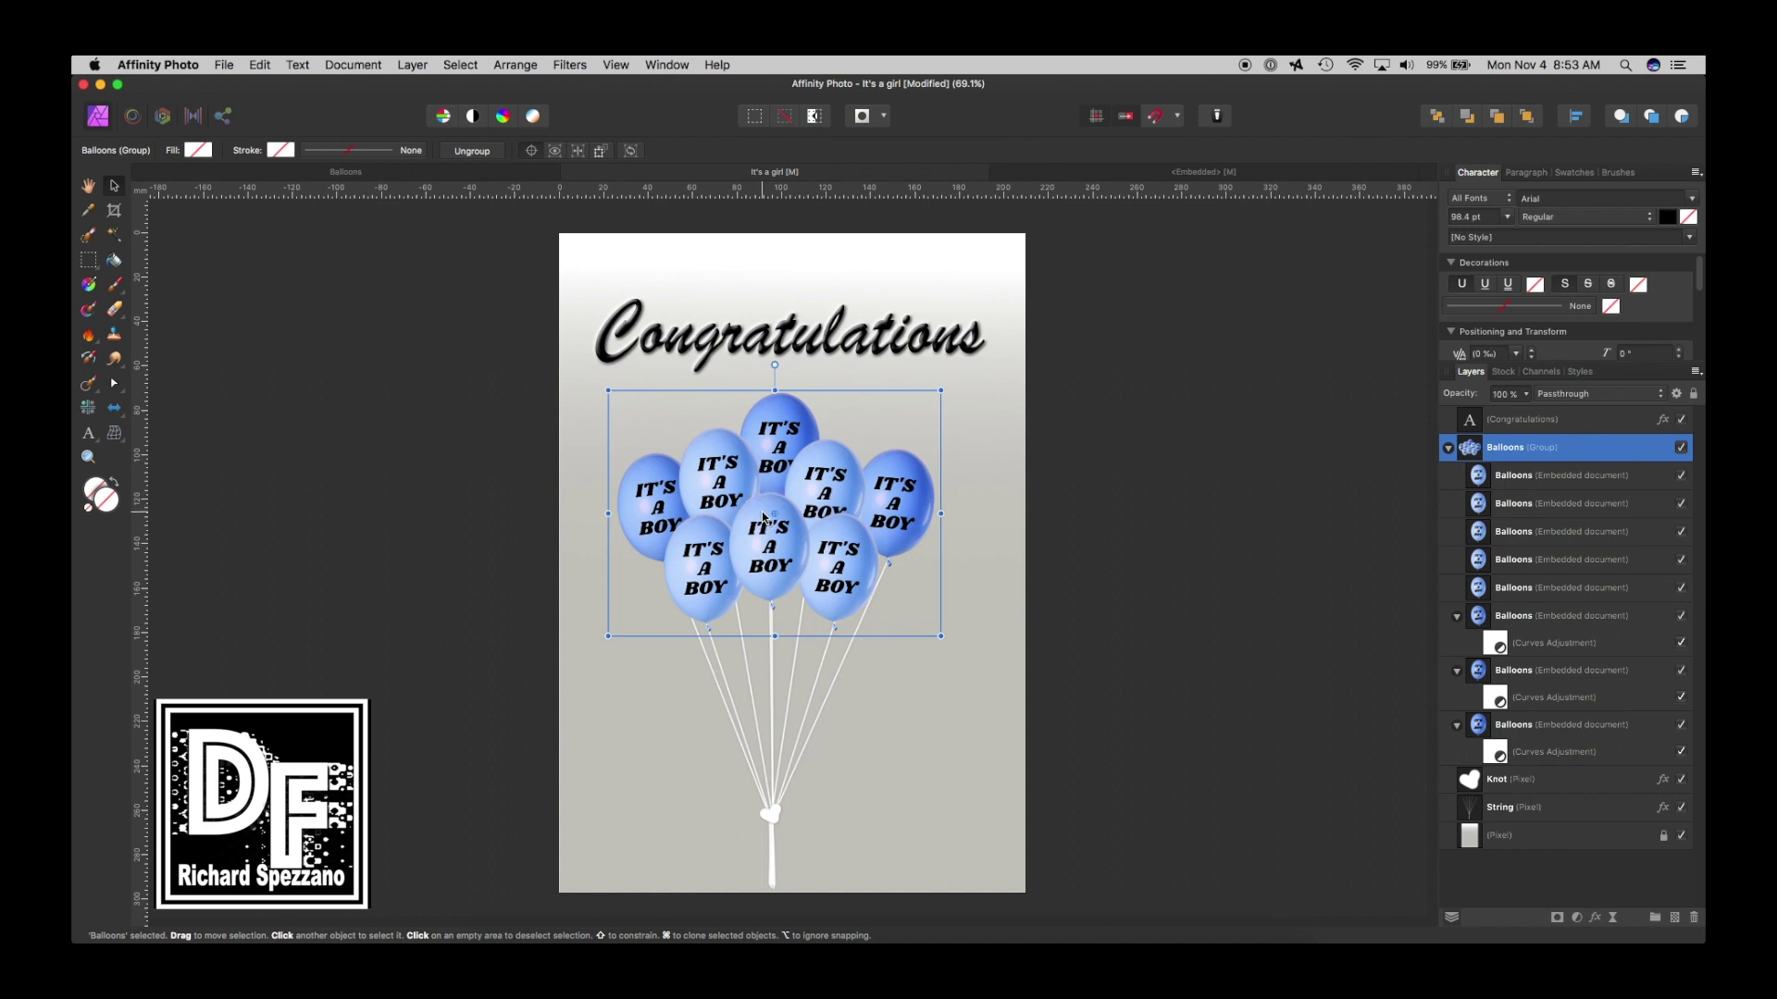
pyautogui.doubleClick(764, 518)
pyautogui.click(1594, 919)
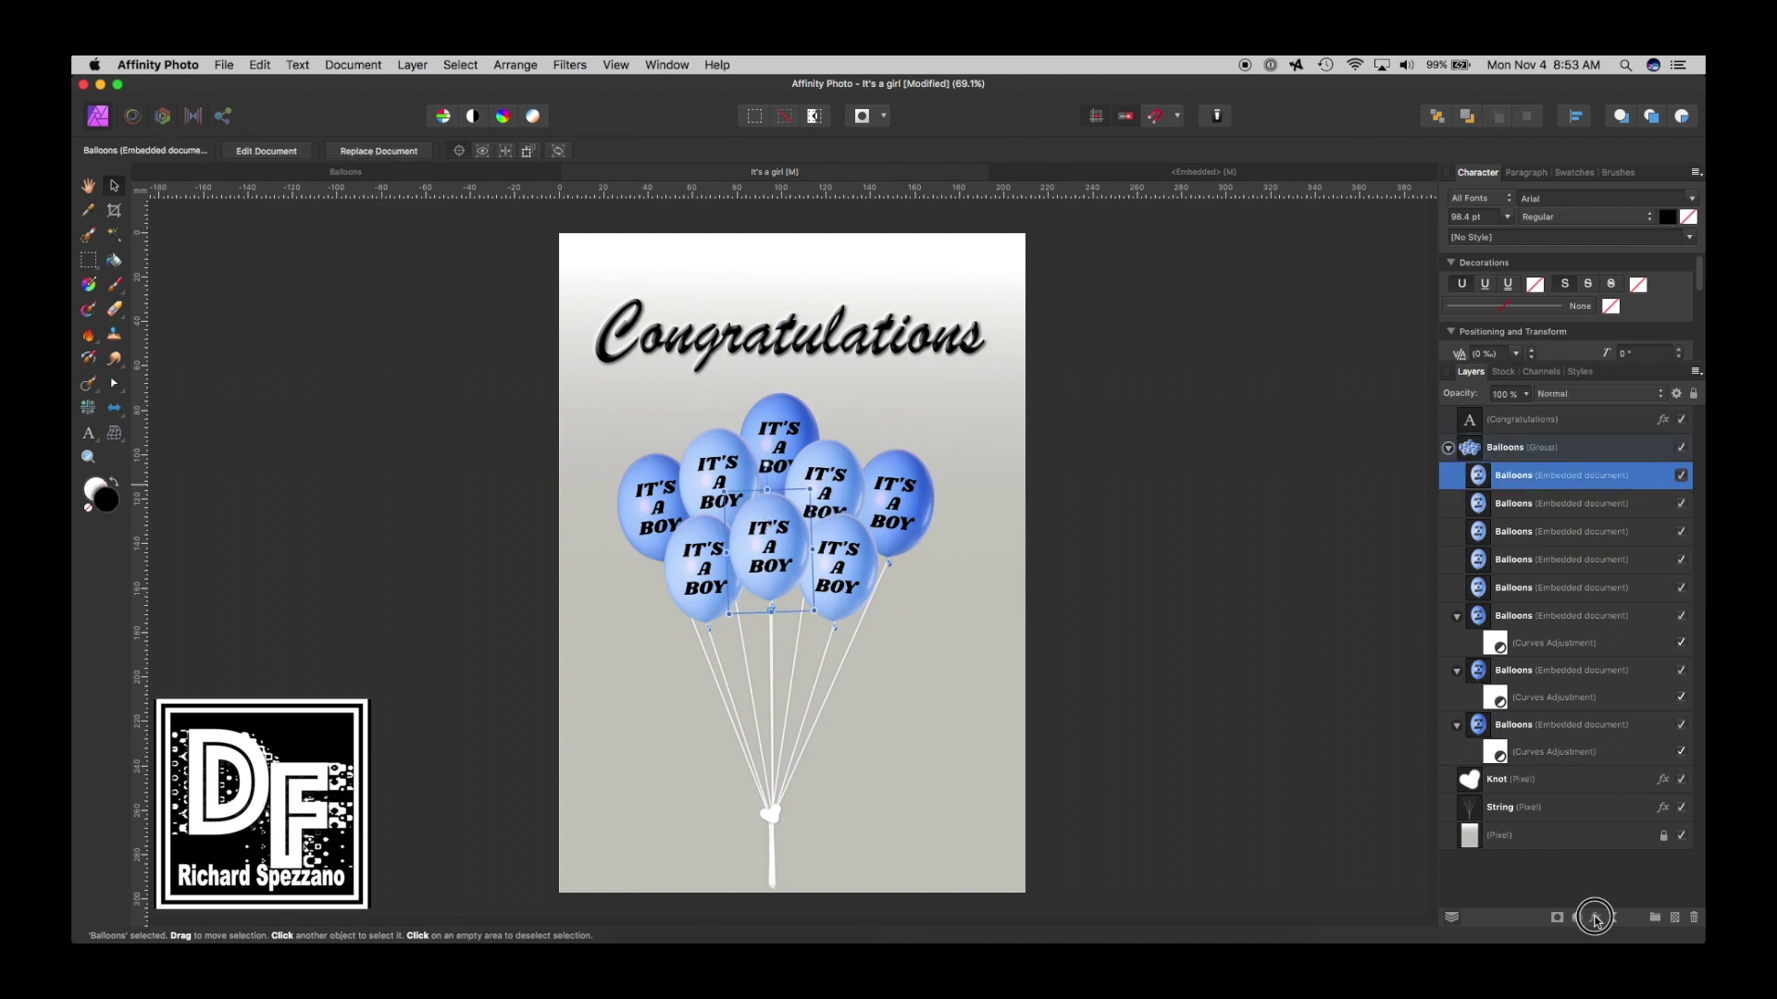
pyautogui.click(1148, 529)
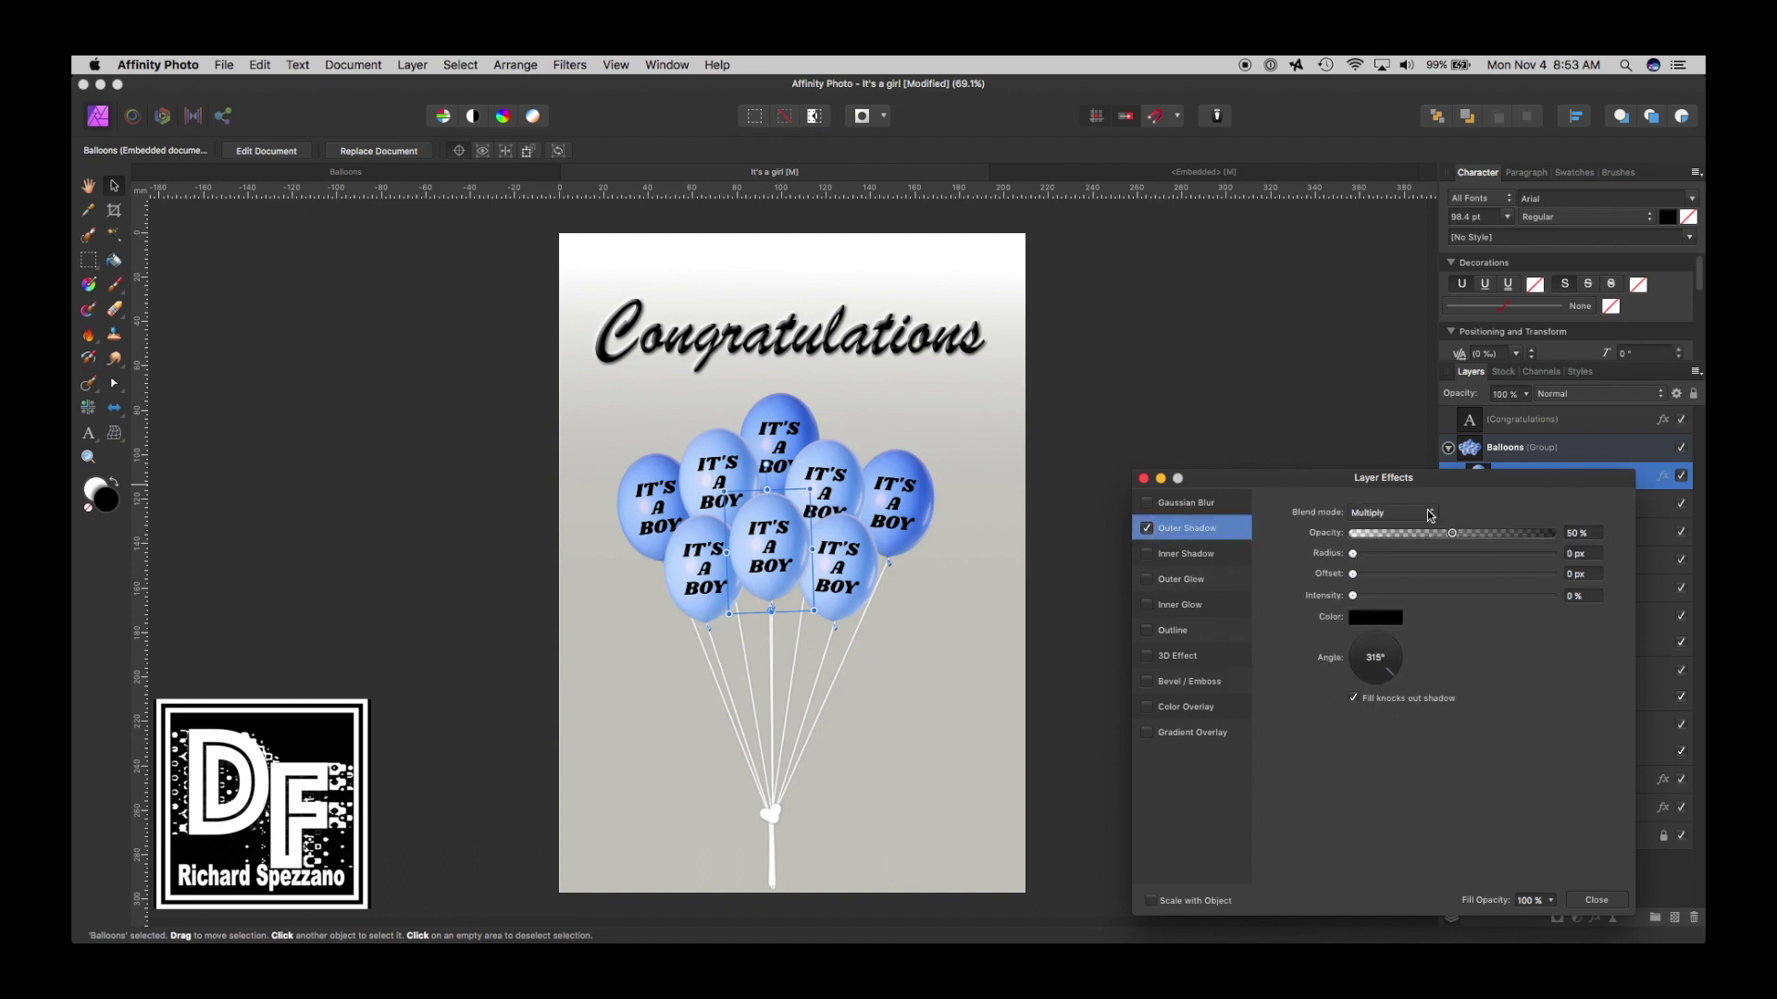
# Set the shadow to radius 10.3 px, offset 8 px, angle 90°, opacity 24%, then collapse the Balloons group.
pyautogui.moveTo(1357, 556); pyautogui.dragTo(1440, 553)
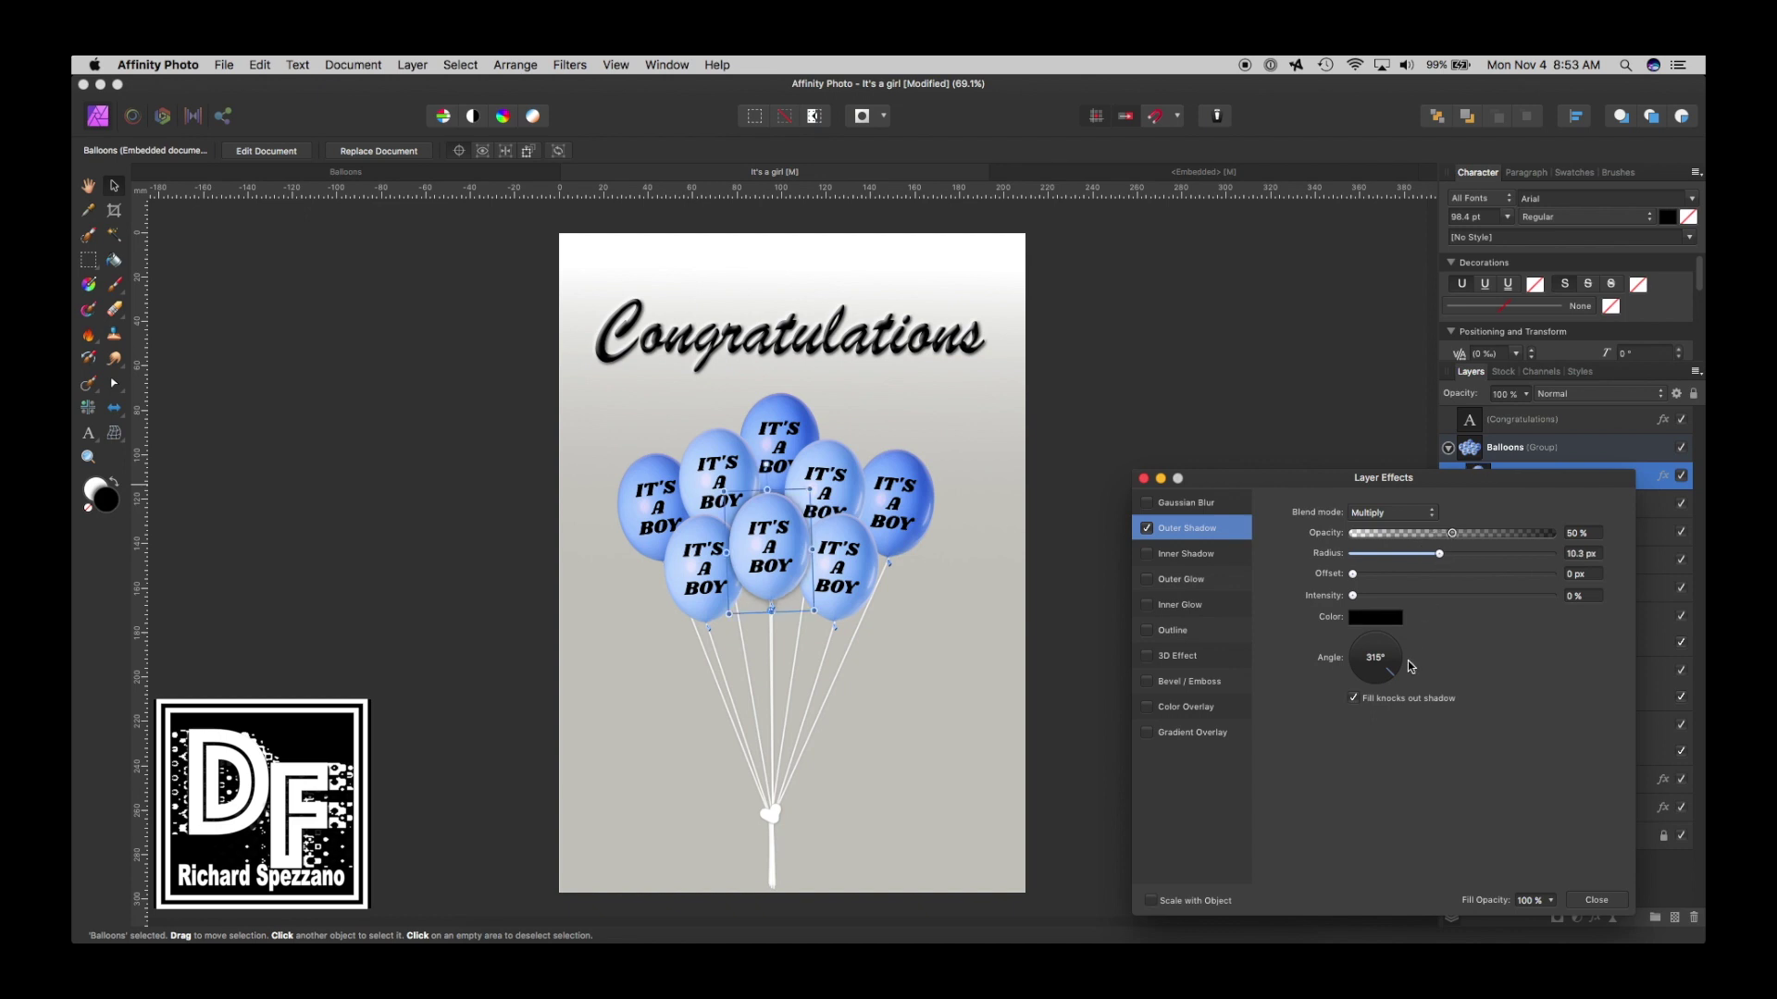
pyautogui.click(1375, 683)
pyautogui.moveTo(1354, 574); pyautogui.dragTo(1420, 575)
pyautogui.click(1383, 638)
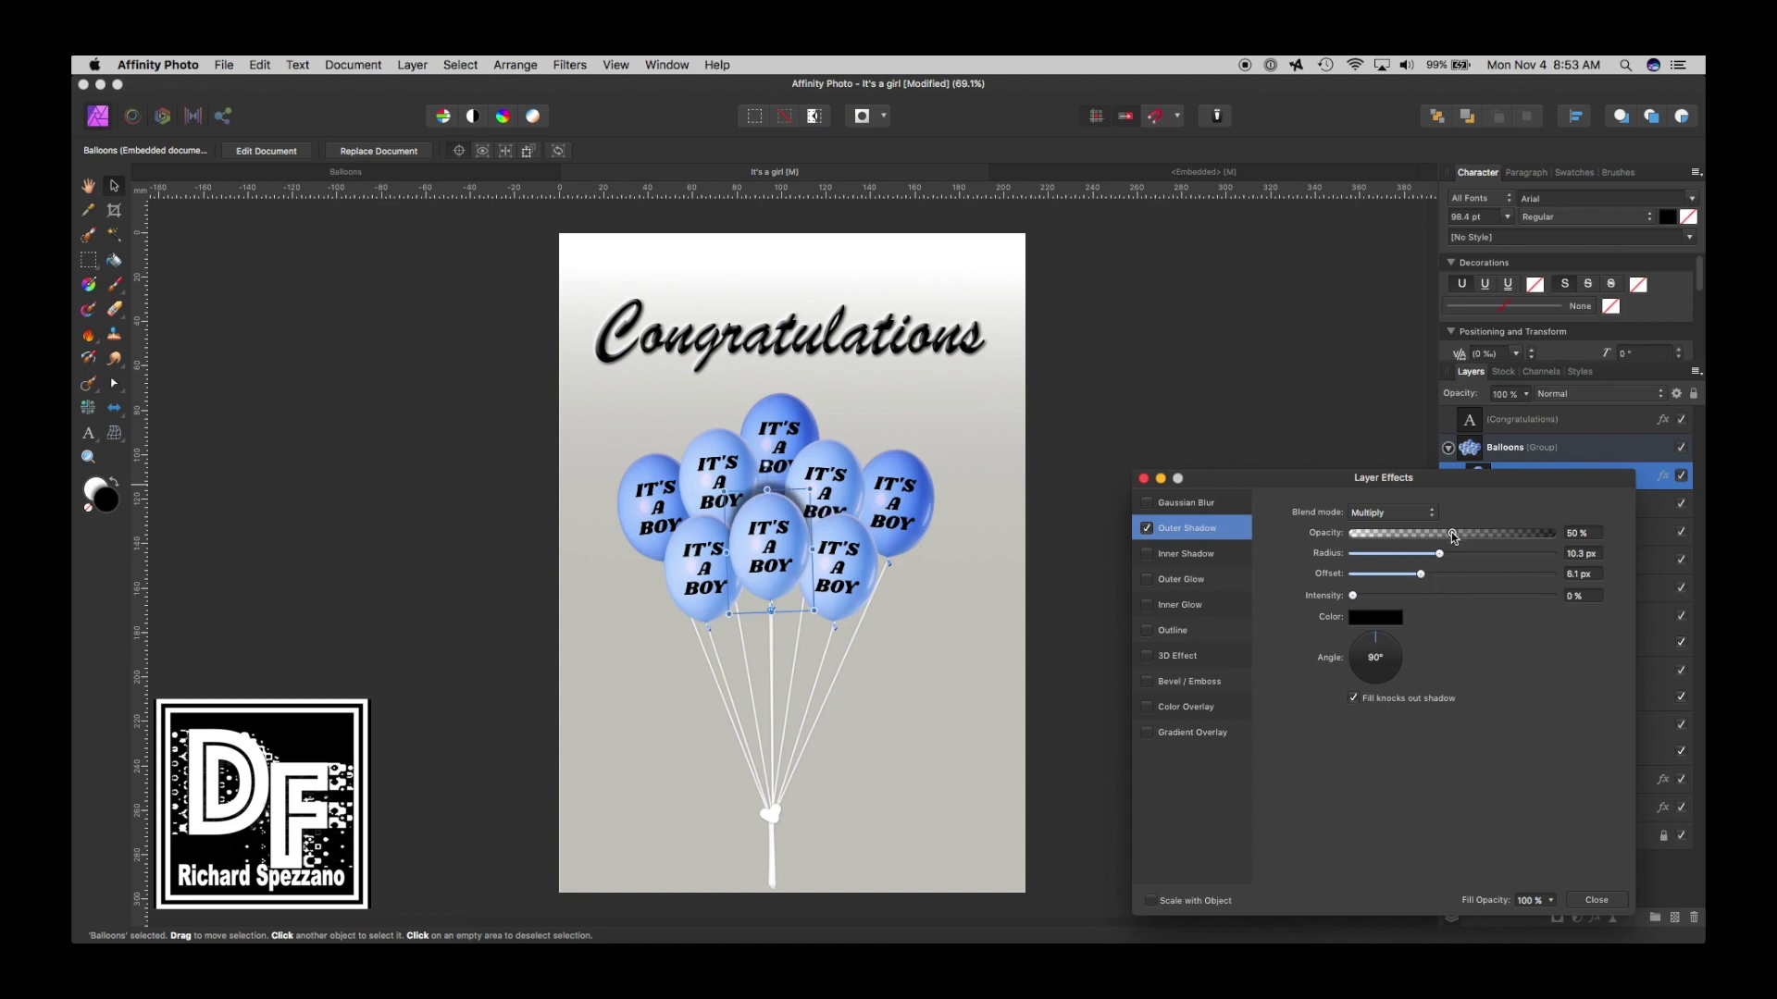
pyautogui.moveTo(1453, 535); pyautogui.dragTo(1401, 541)
pyautogui.click(1145, 480)
pyautogui.click(1110, 415)
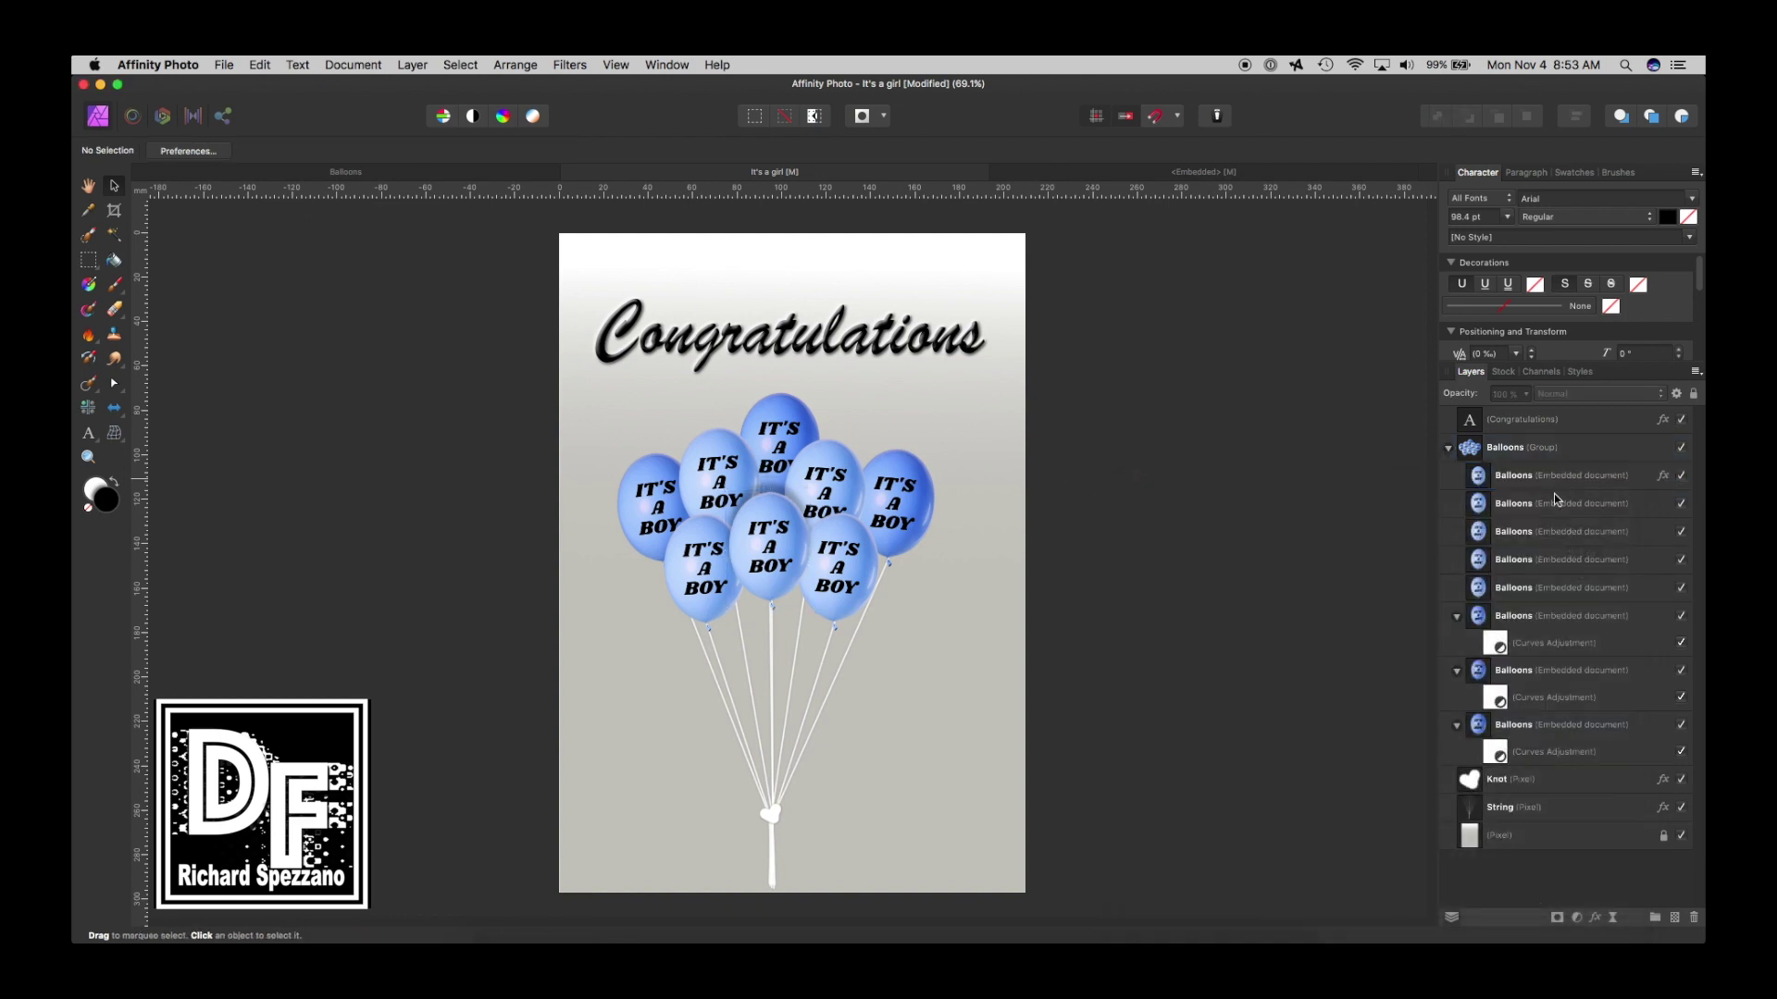
pyautogui.click(1449, 449)
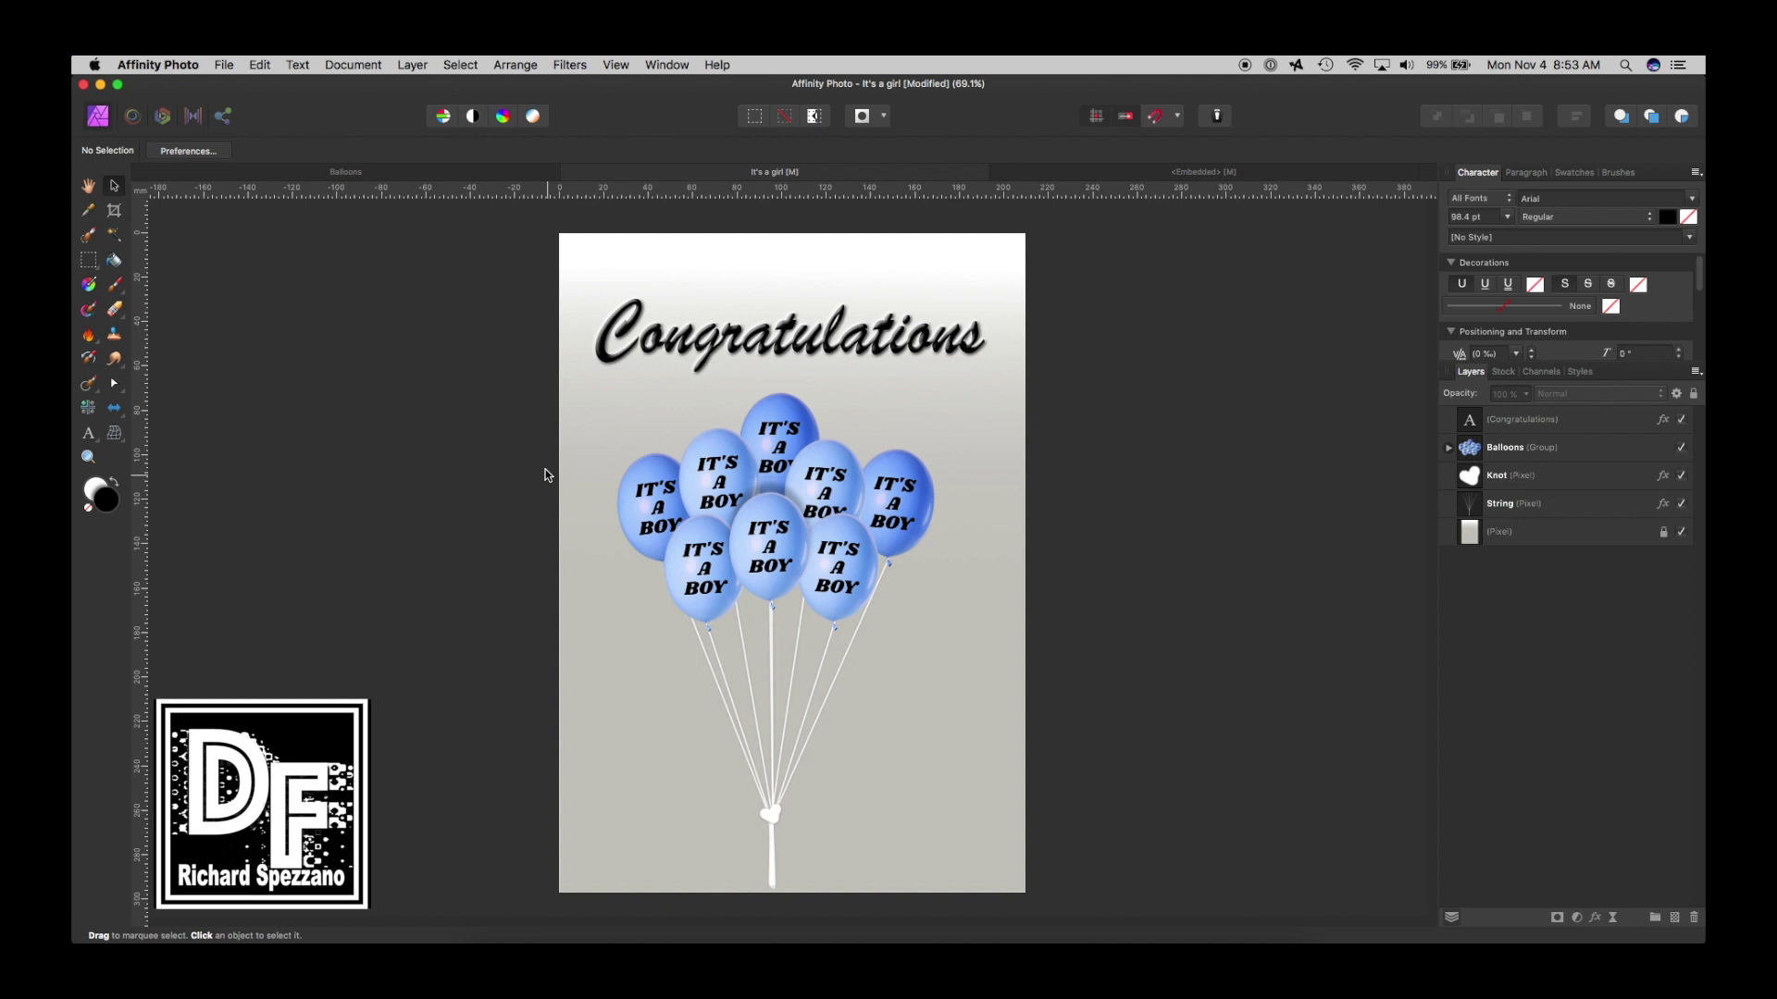
# In the centre balloon's embedded document, hide the blue IT'S A BOY group and show the pink IT'S A GIRL group.
pyautogui.click(705, 491)
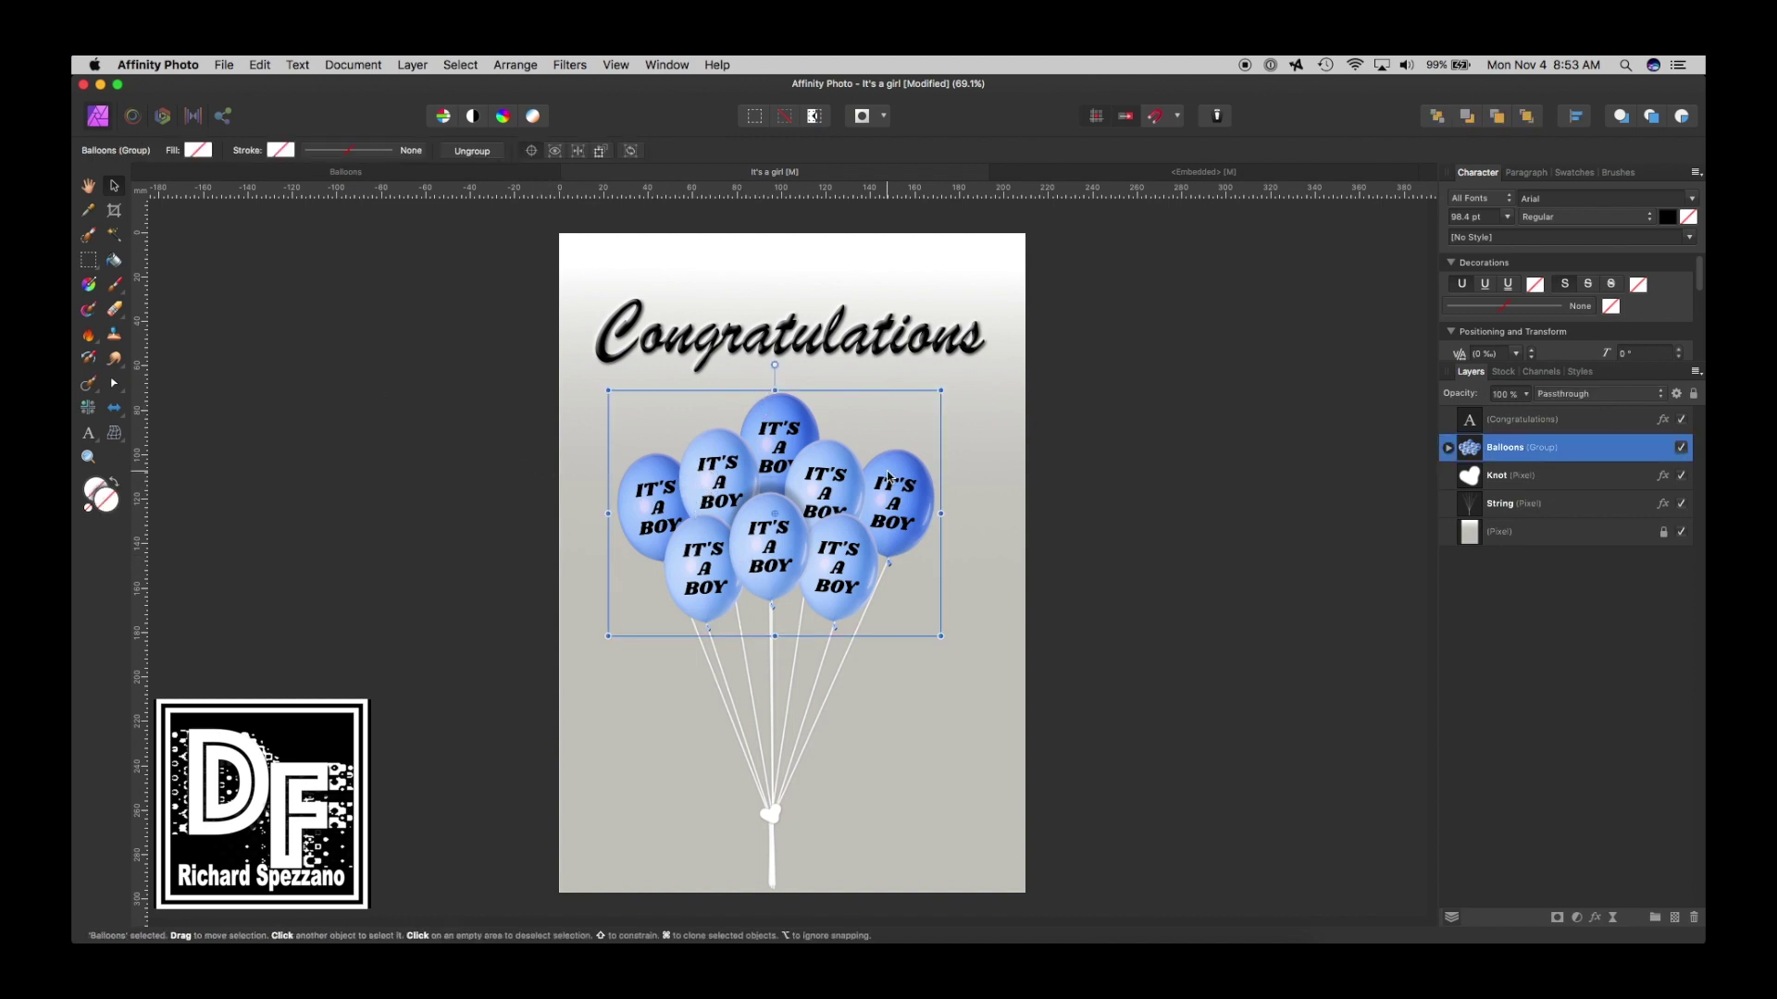
pyautogui.doubleClick(773, 553)
pyautogui.doubleClick(772, 550)
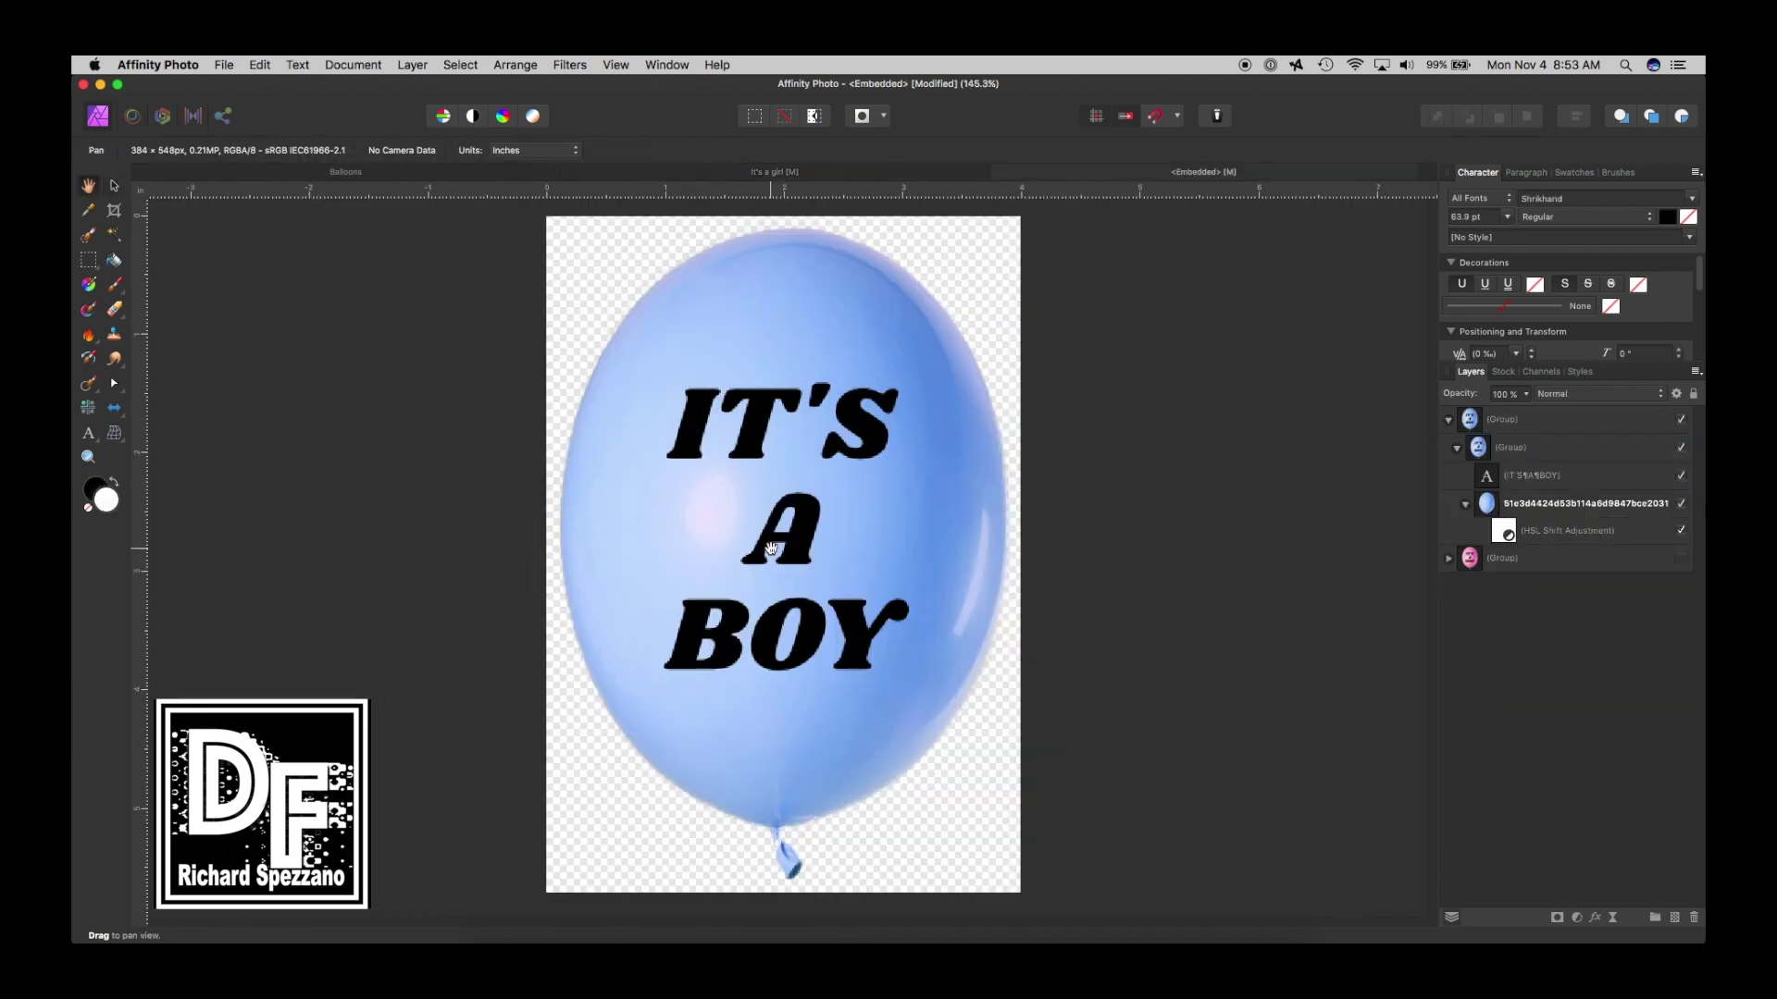
pyautogui.click(1681, 421)
pyautogui.click(1681, 558)
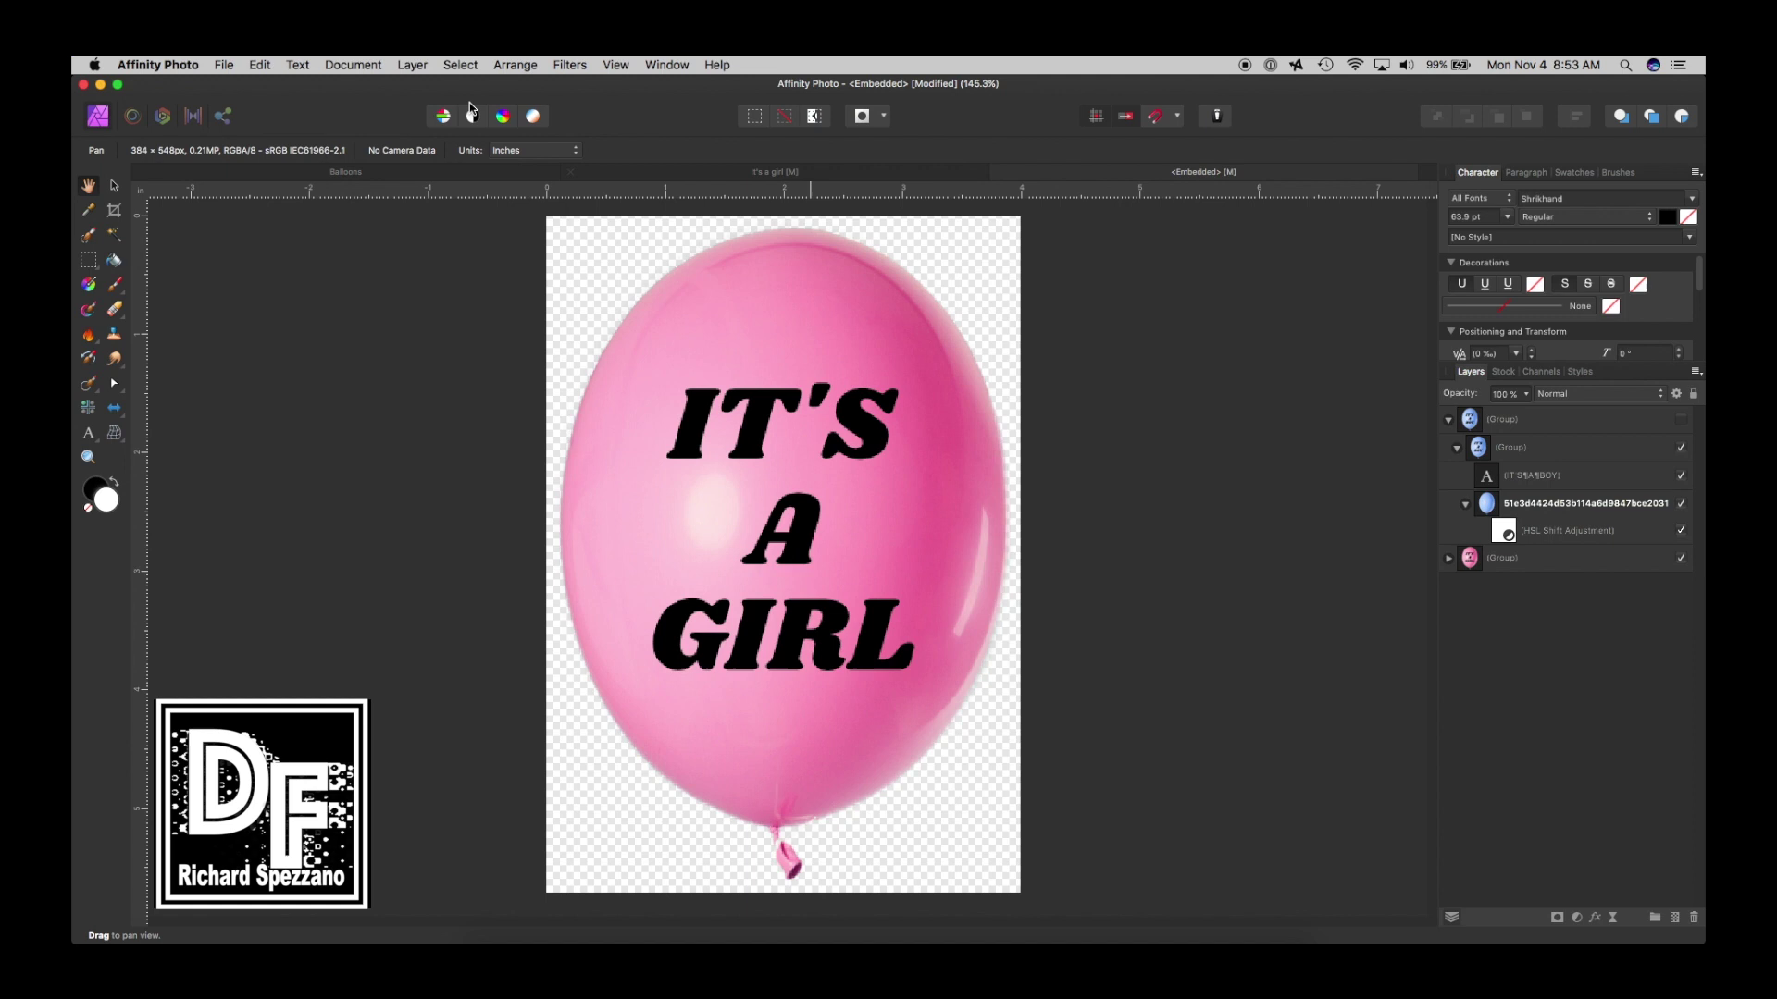
pyautogui.click(687, 174)
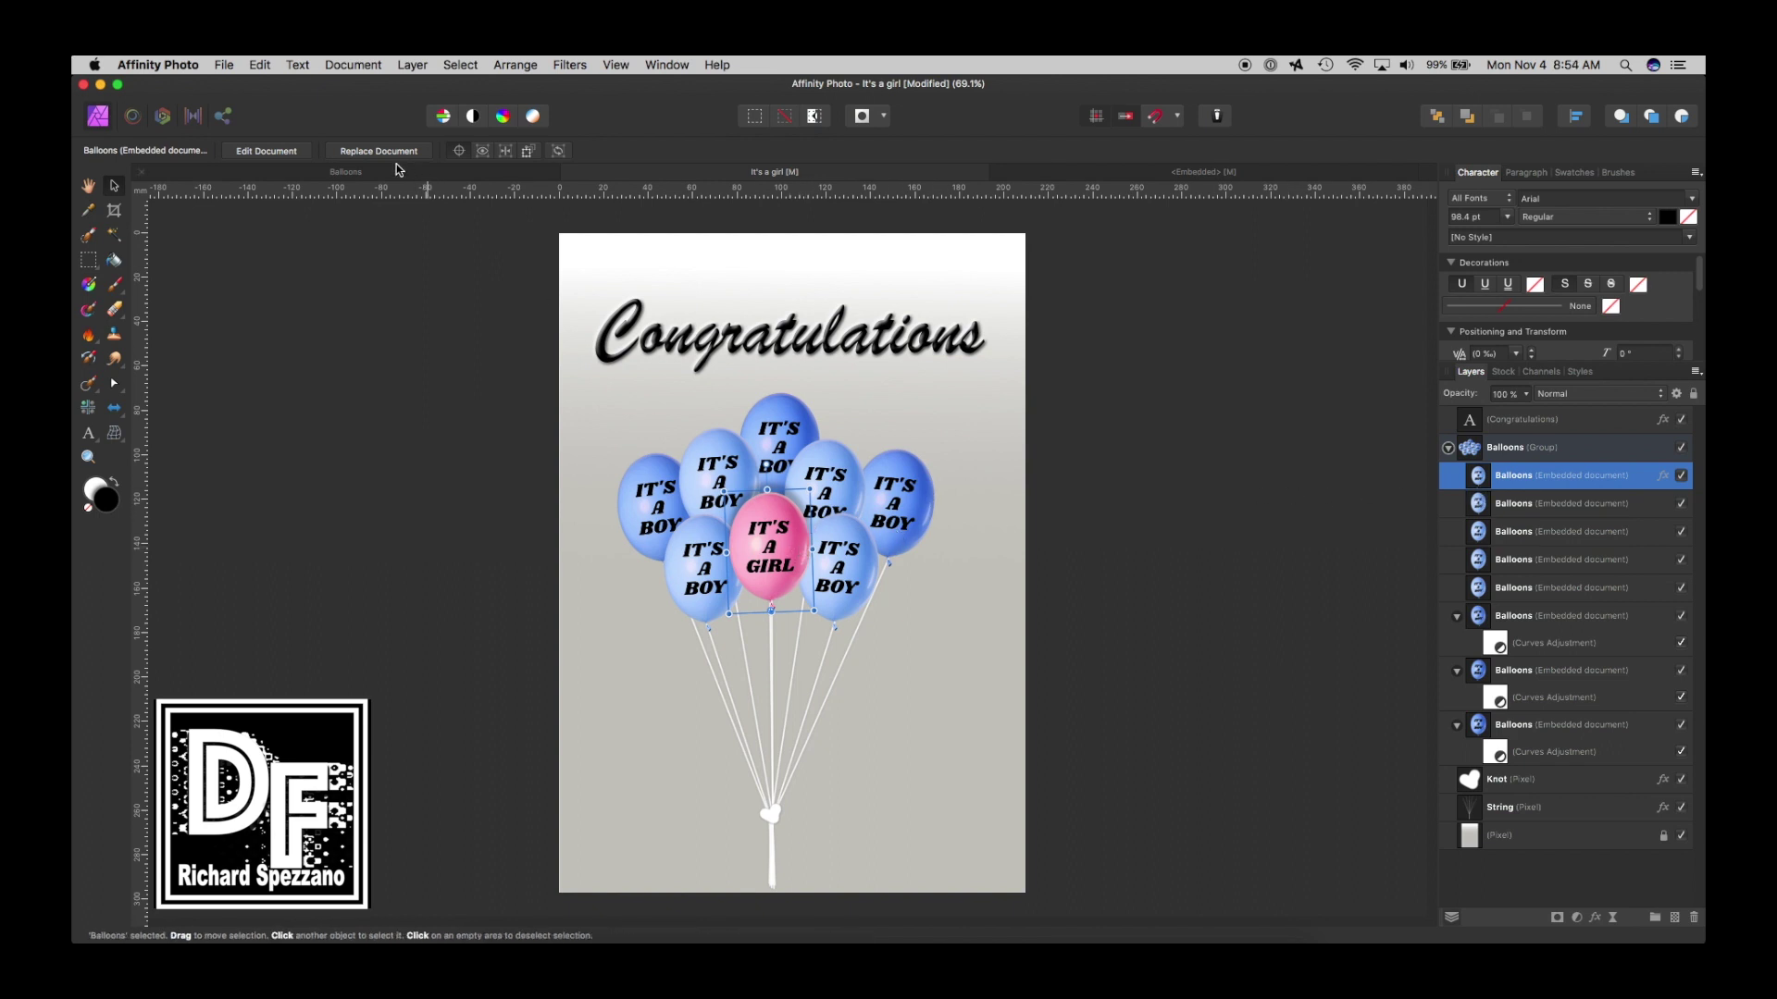
# Reopen the pink balloon's document, return to the card, collapse and select the Balloons group, and fit the card in view.
pyautogui.doubleClick(771, 526)
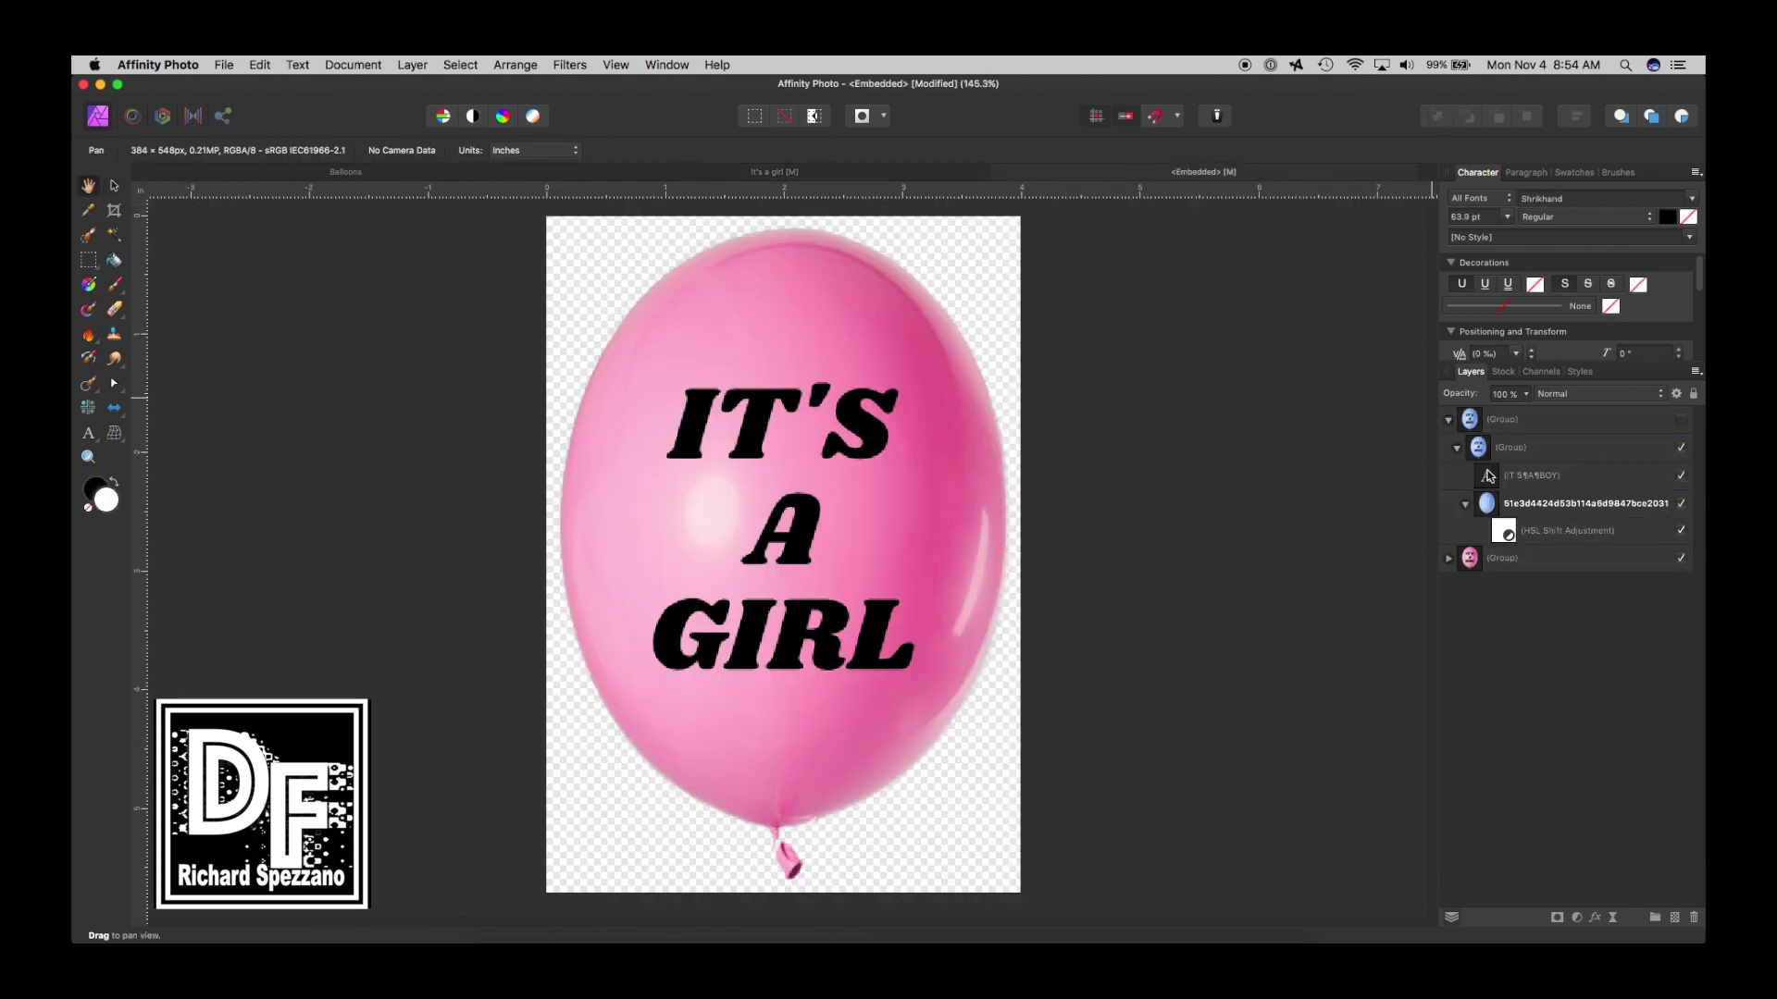
pyautogui.click(744, 176)
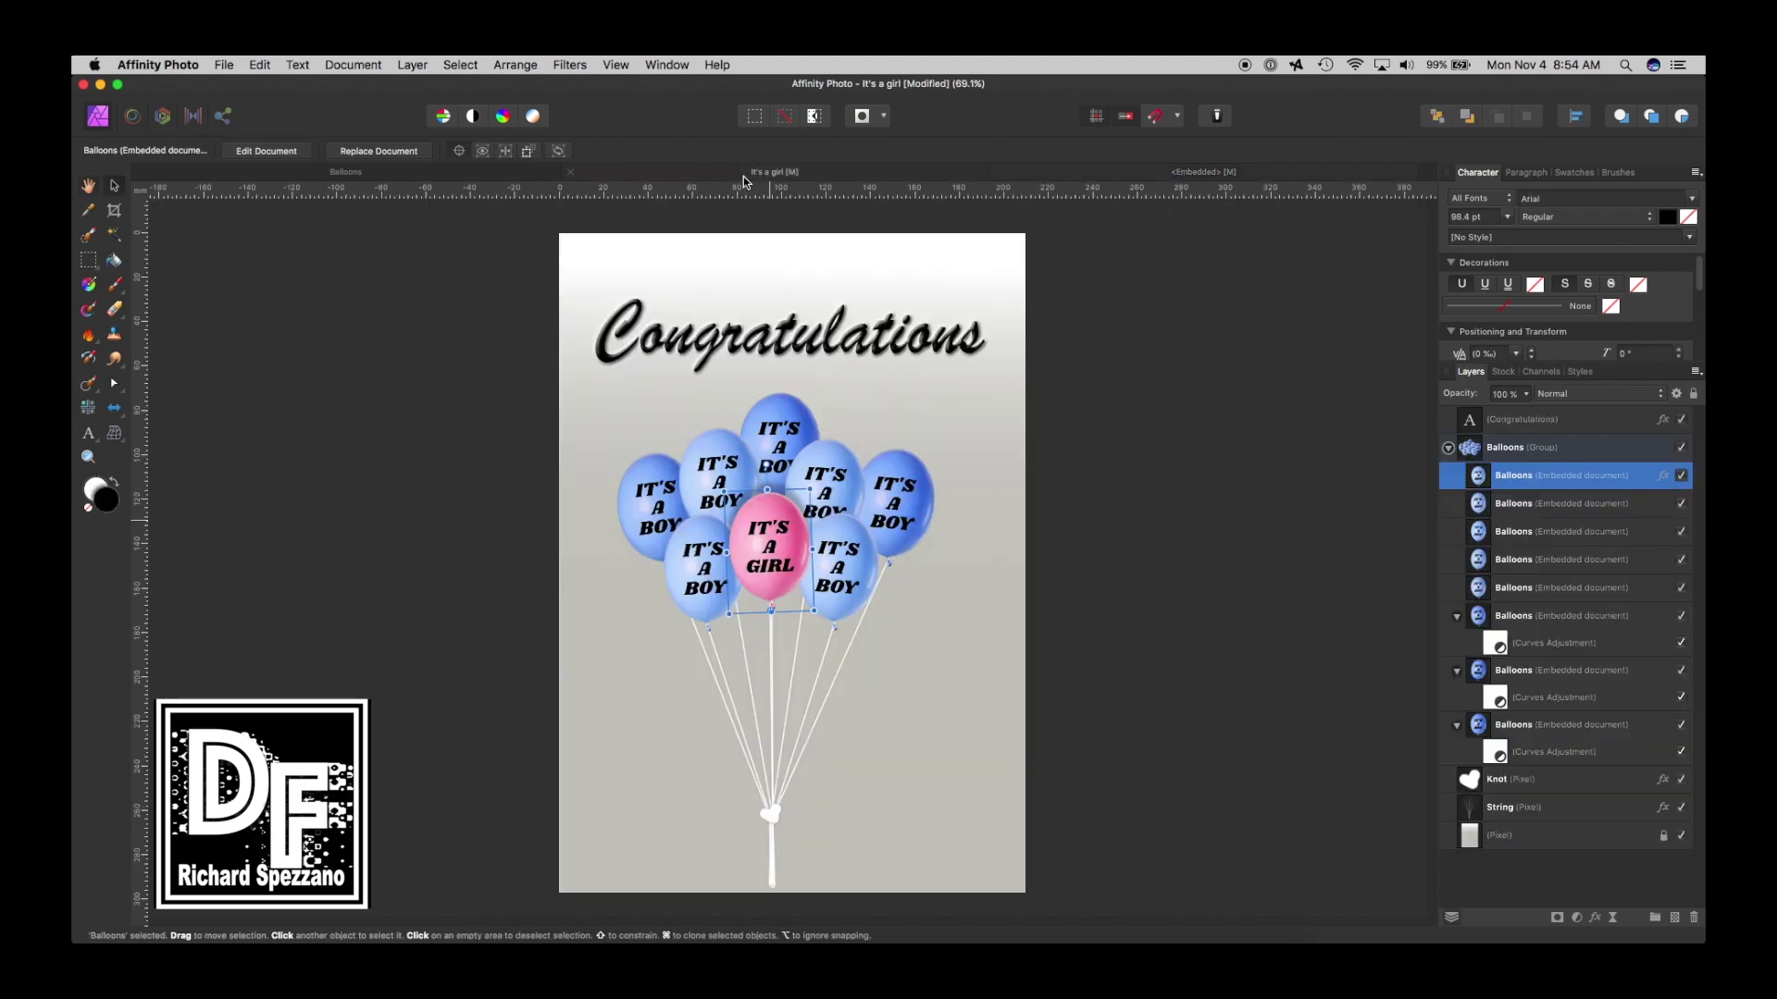
pyautogui.click(1446, 452)
pyautogui.click(1548, 444)
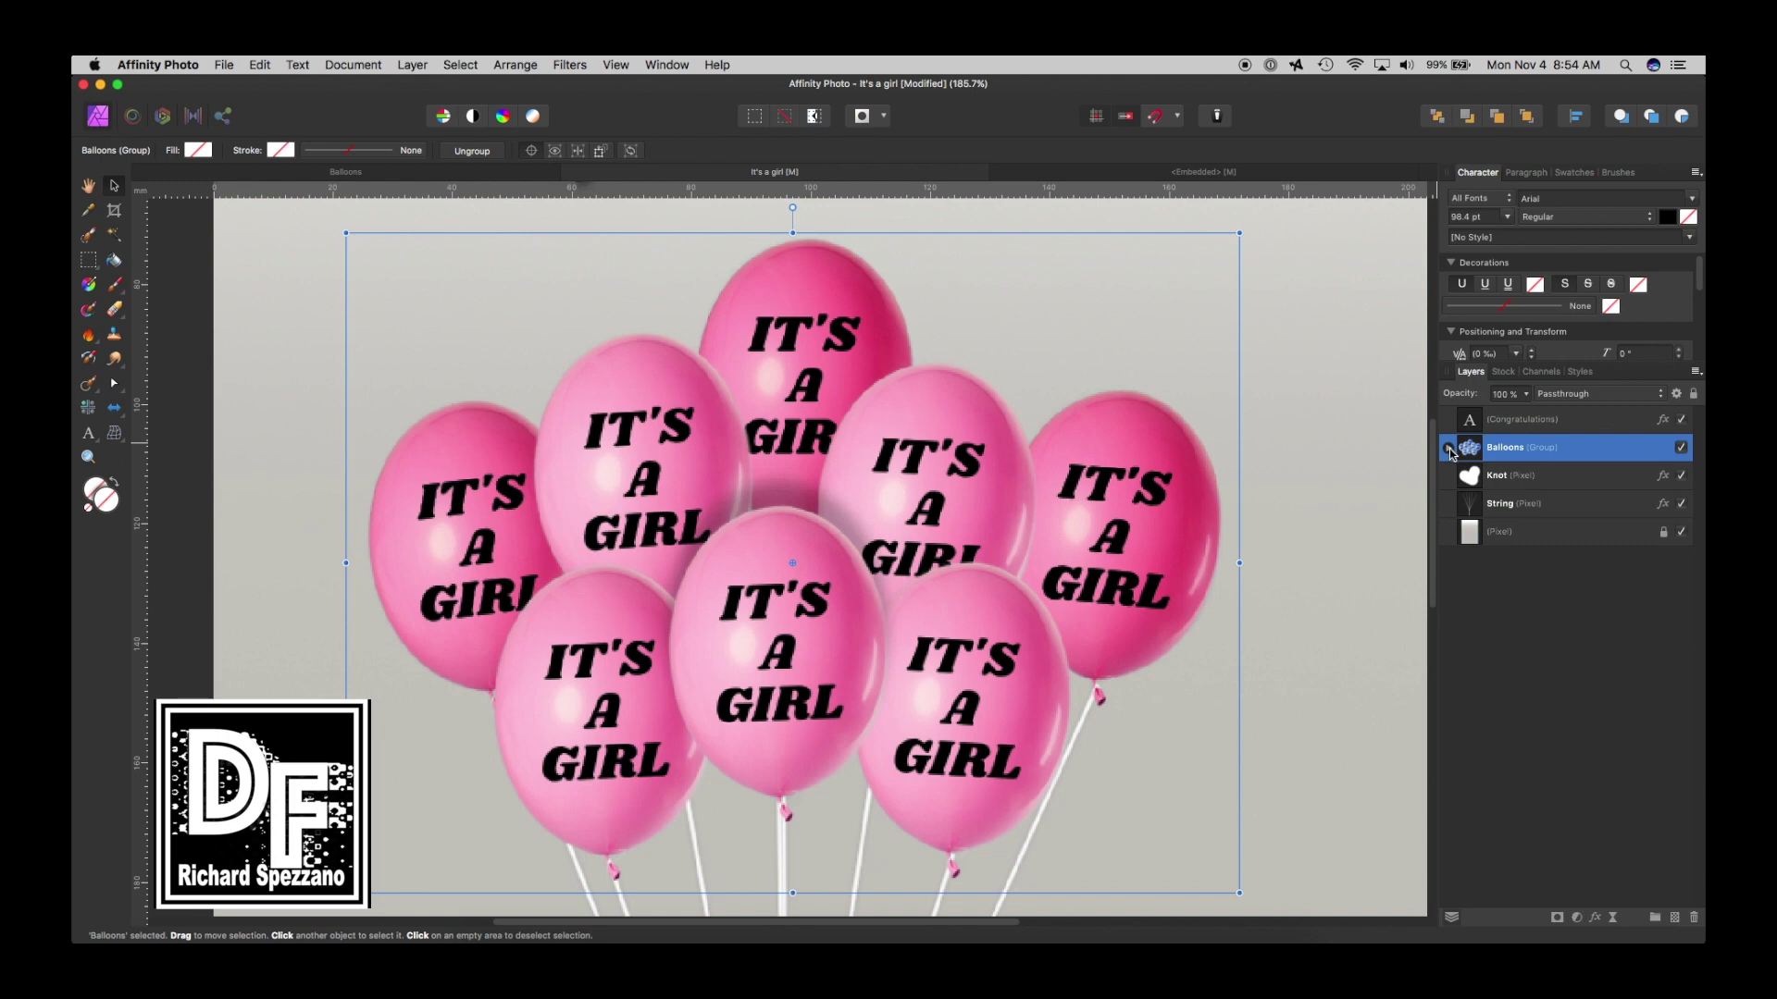
pyautogui.click(87, 188)
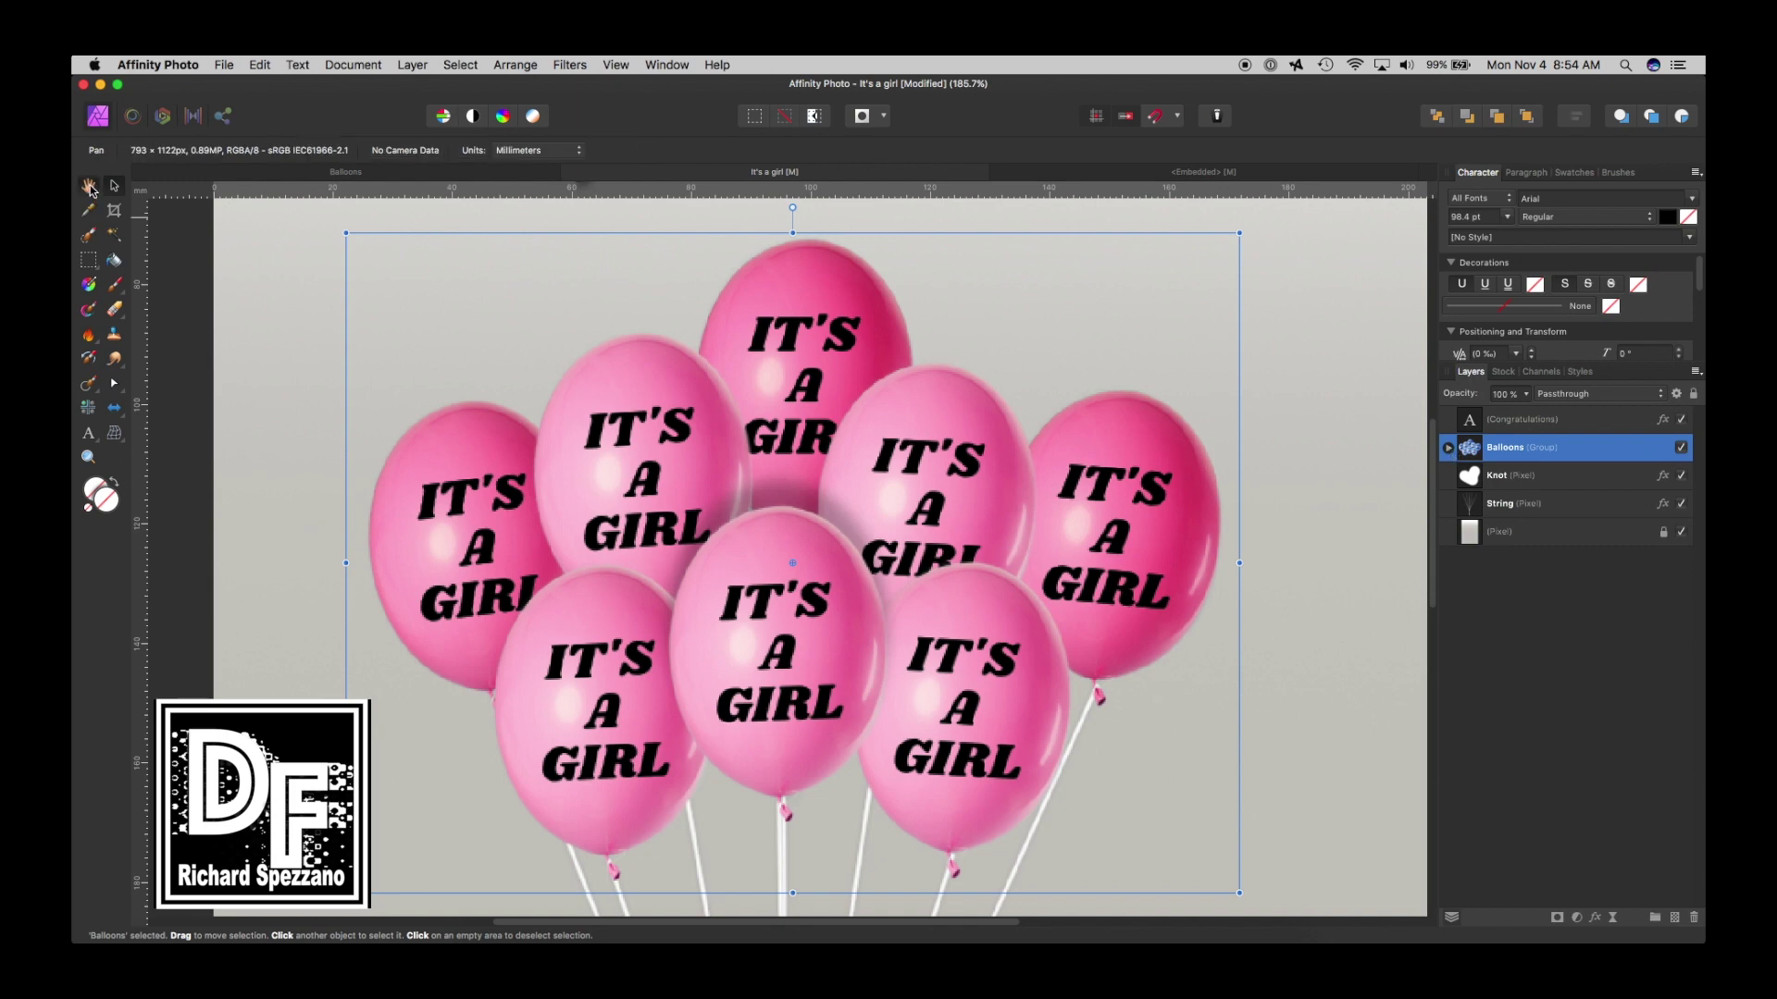
pyautogui.press('super+0')
pyautogui.click(486, 368)
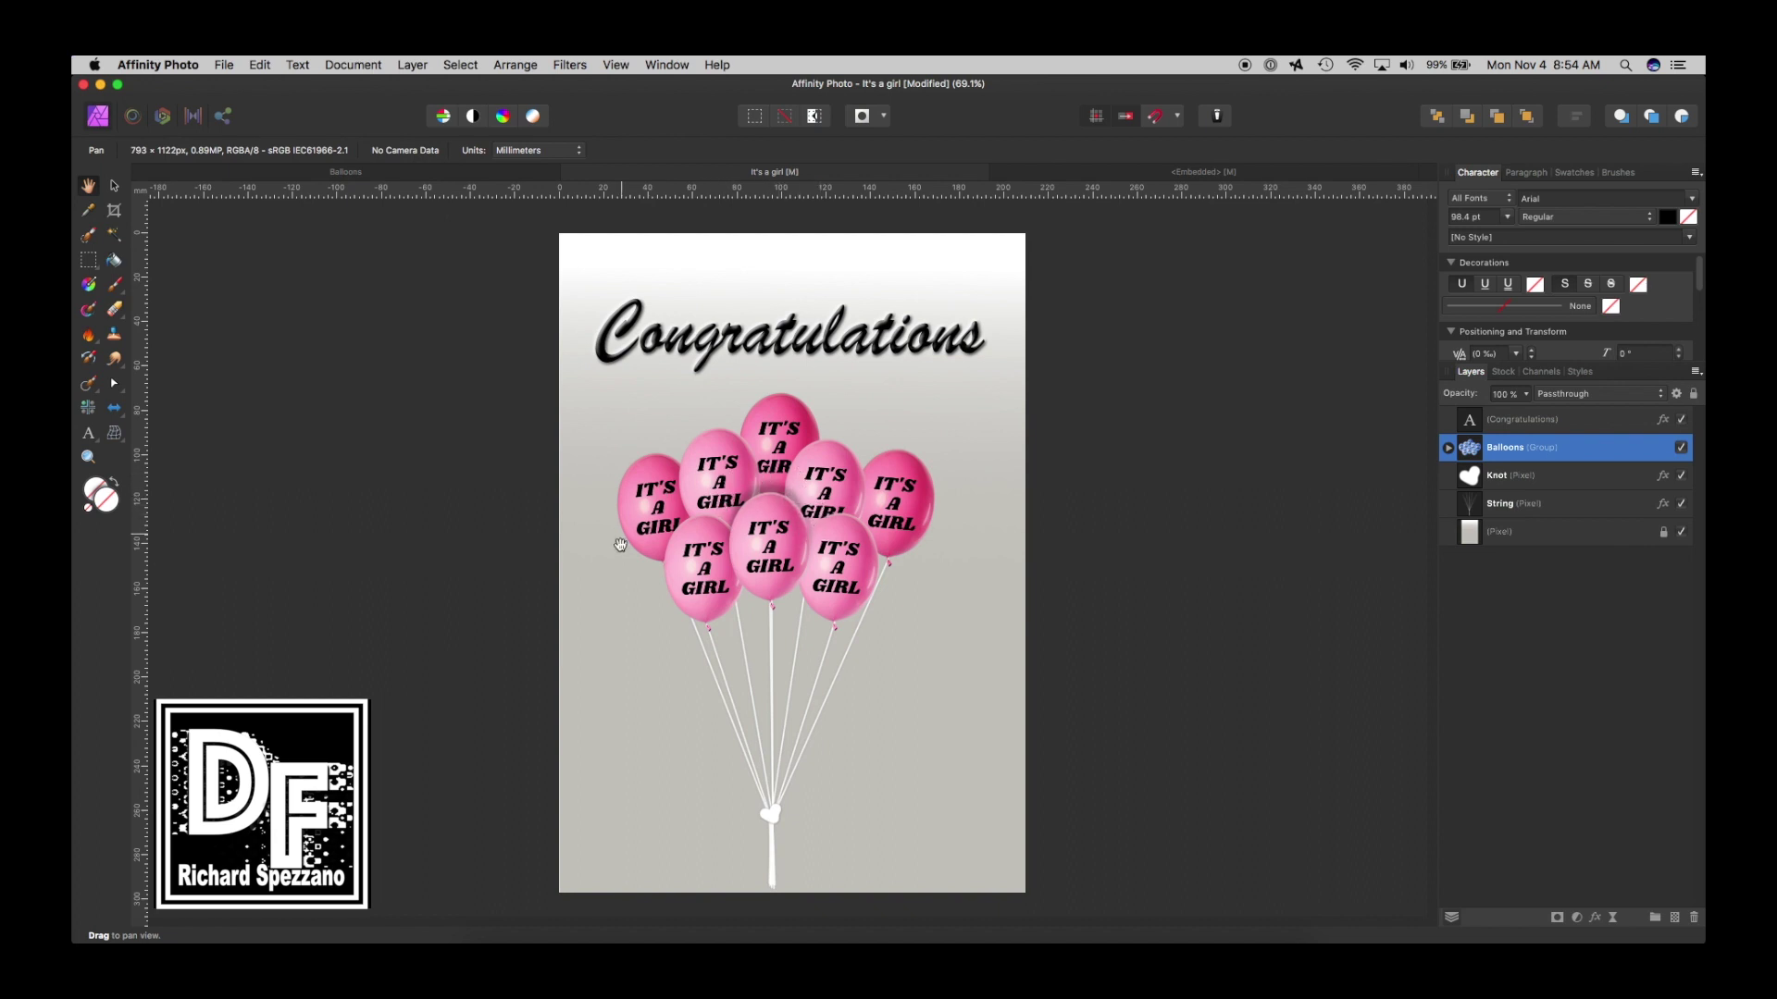
pyautogui.click(114, 185)
pyautogui.click(89, 185)
pyautogui.click(113, 185)
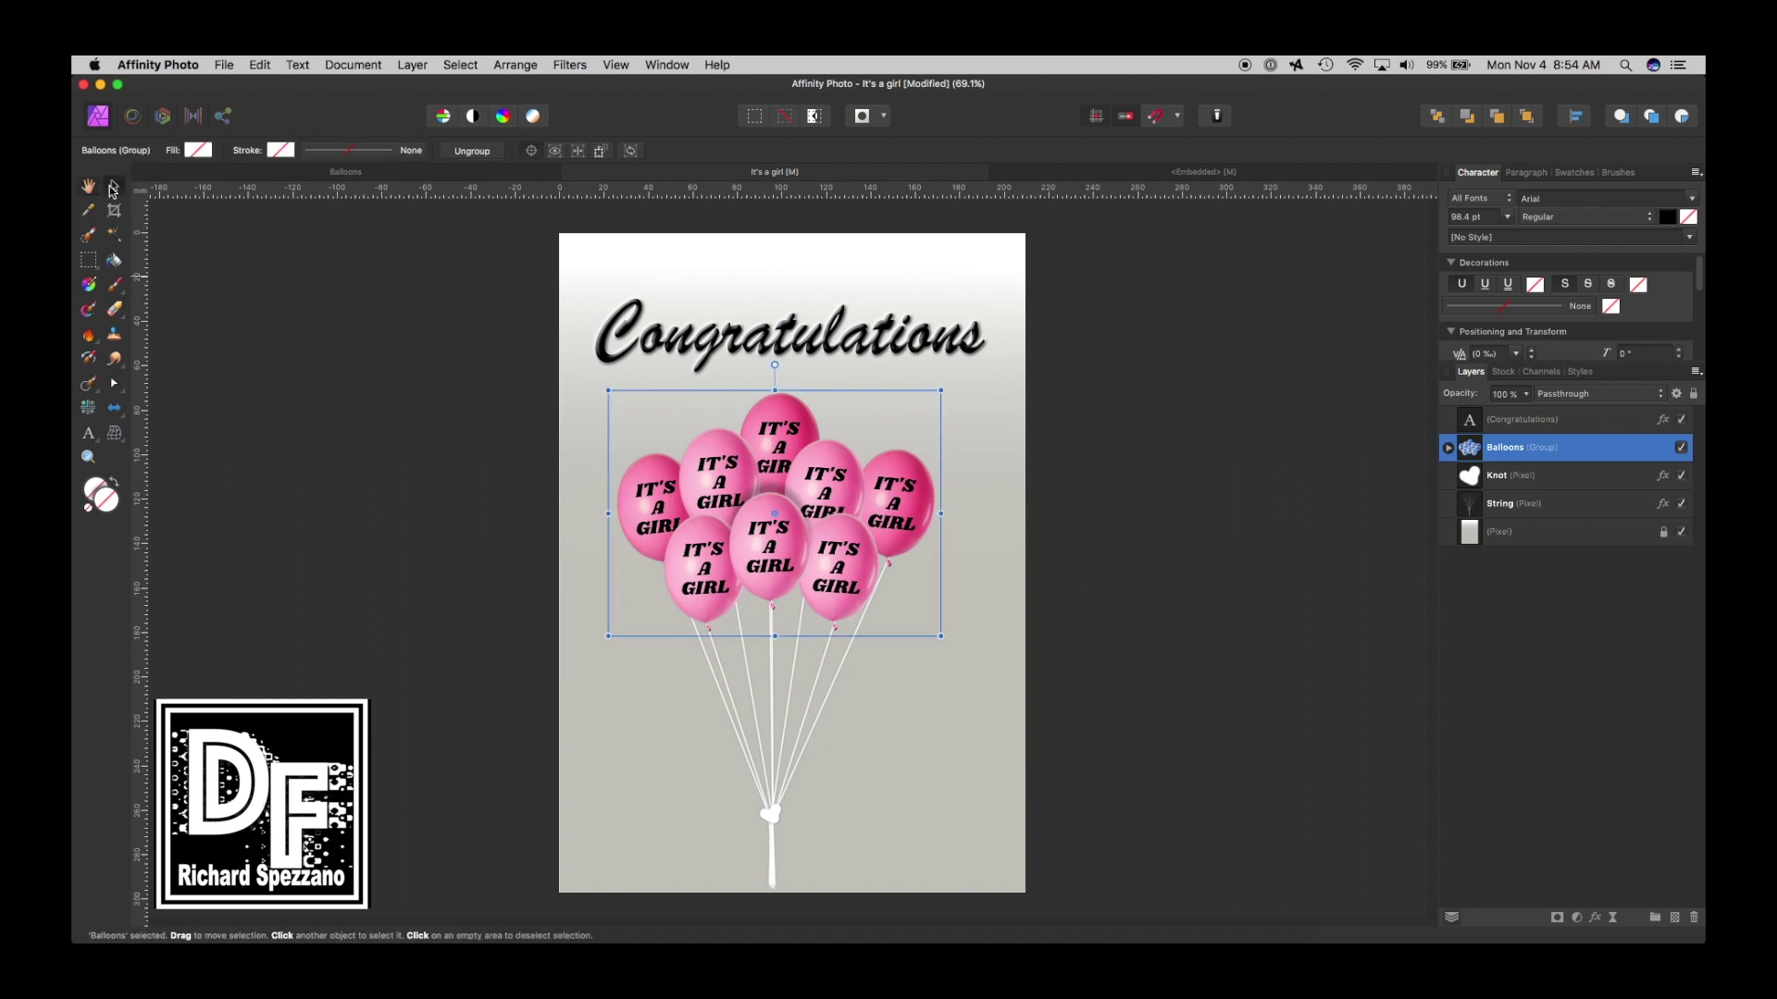
pyautogui.click(88, 185)
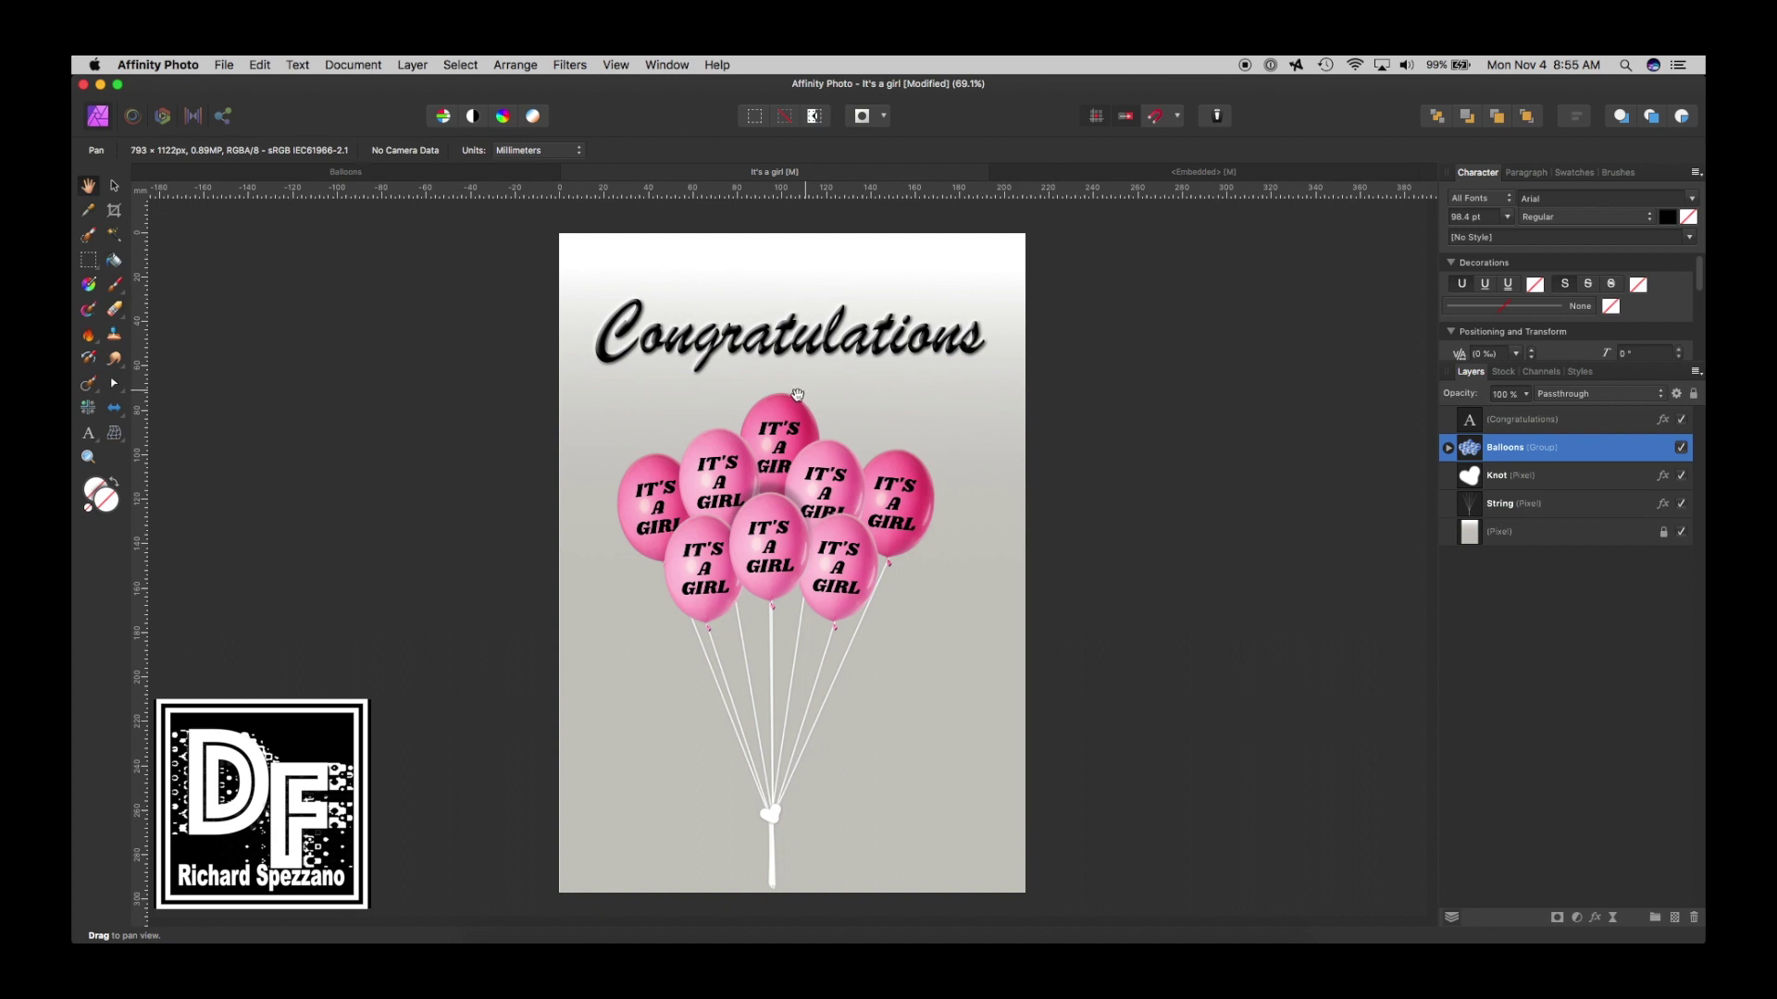
pyautogui.click(113, 187)
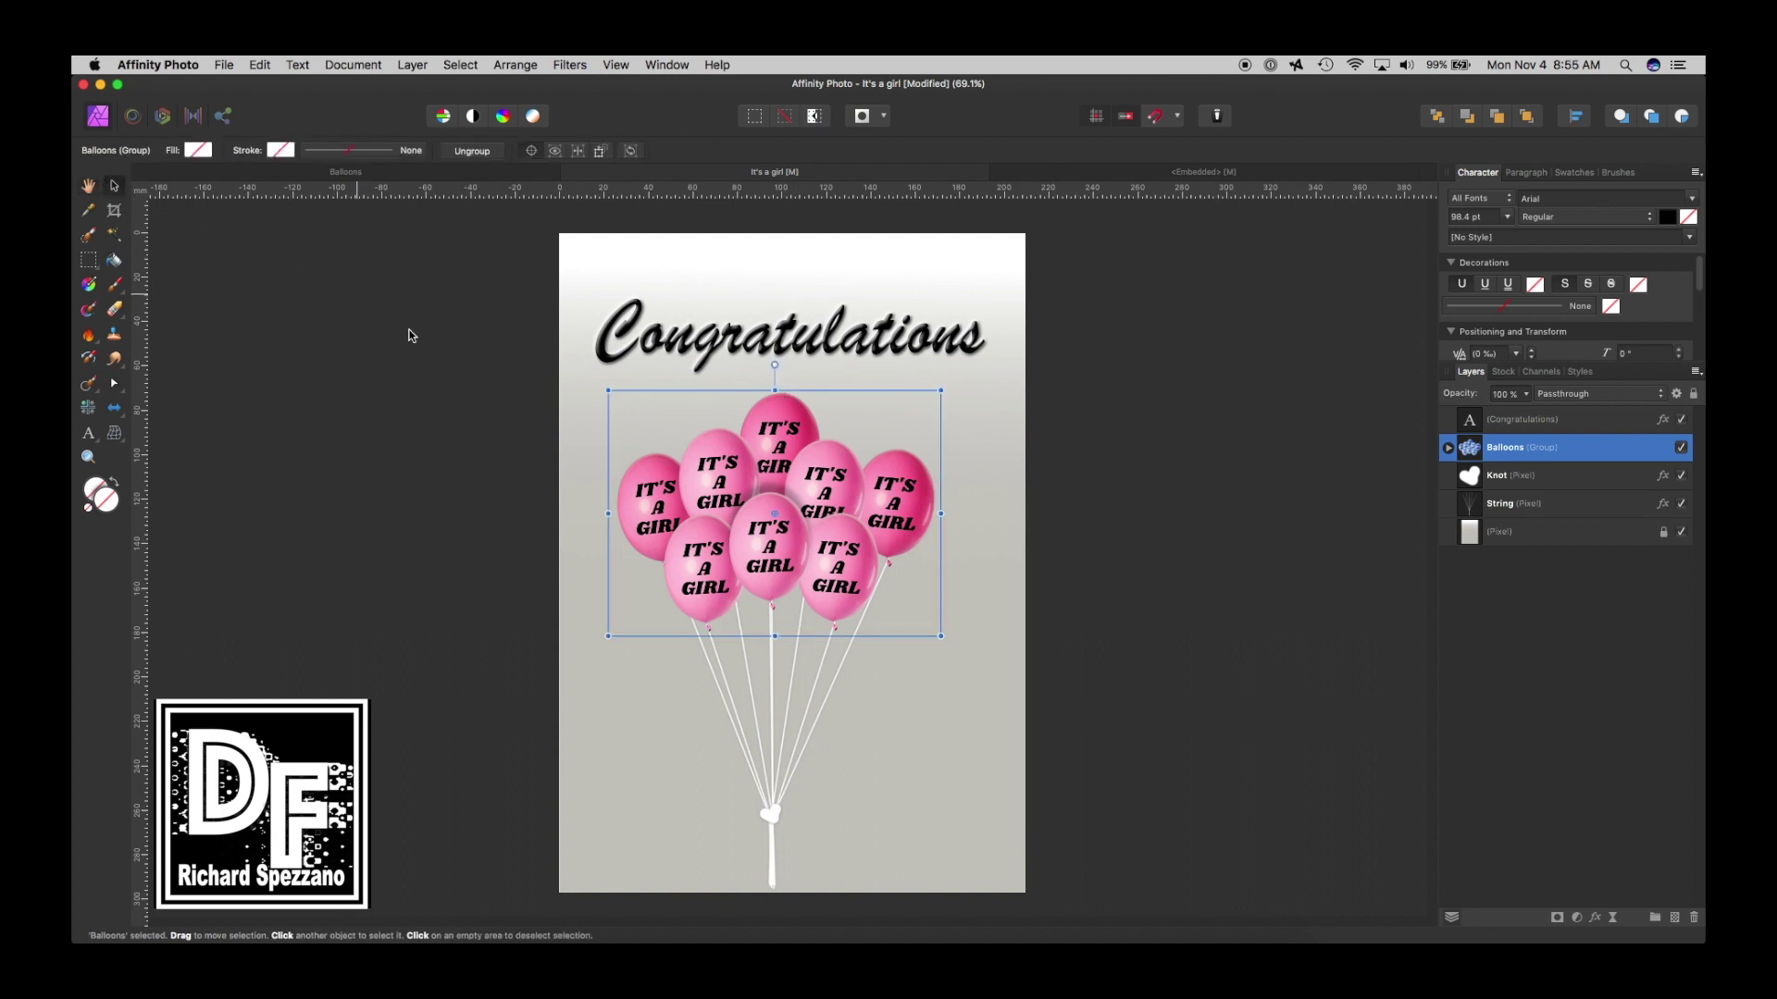